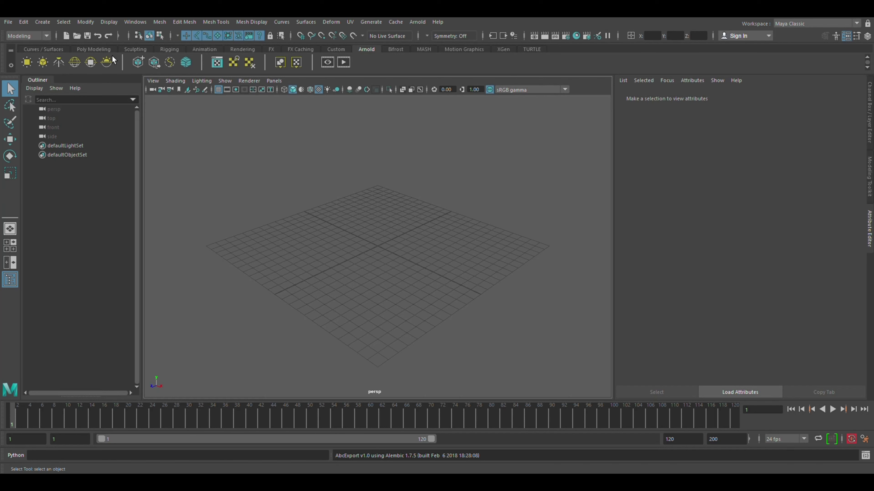
Step: Create a polygon plane at the origin and scale it up uniformly
{"action": "left_click", "coordinate": [95, 52]}
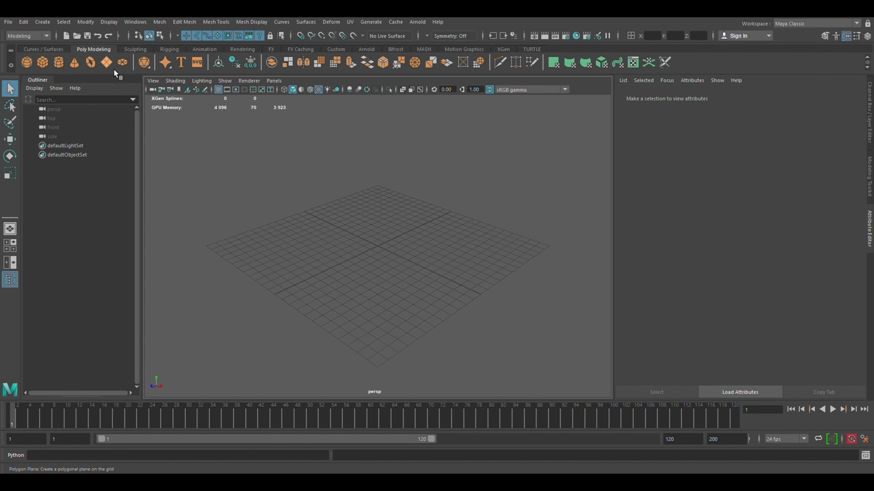
{"action": "left_click", "coordinate": [113, 69]}
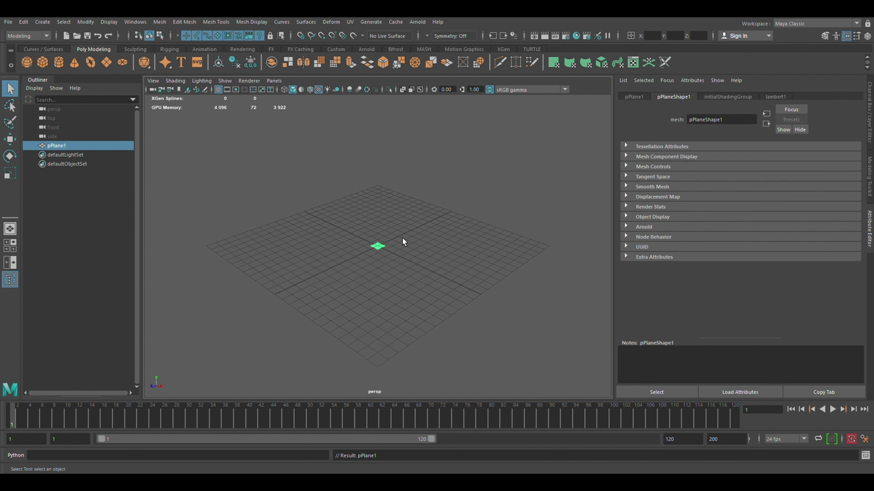
{"action": "key", "text": "w"}
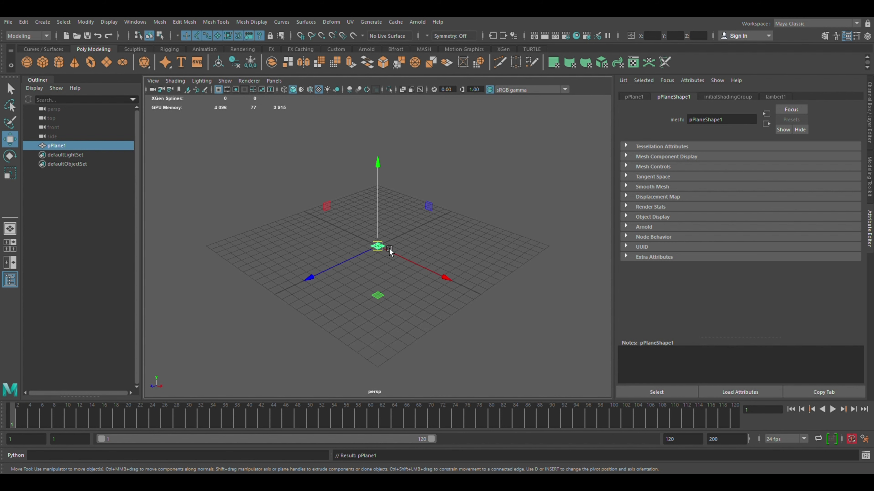
{"action": "key", "text": "r"}
{"action": "mouse_move", "coordinate": [385, 252]}
{"action": "left_mouse_down"}
{"action": "mouse_move", "coordinate": [395, 195]}
{"action": "mouse_move", "coordinate": [384, 192]}
{"action": "left_mouse_up"}
Step: Stretch the plane longer along Z and much wider along X into a floor slab
{"action": "key", "text": "w"}
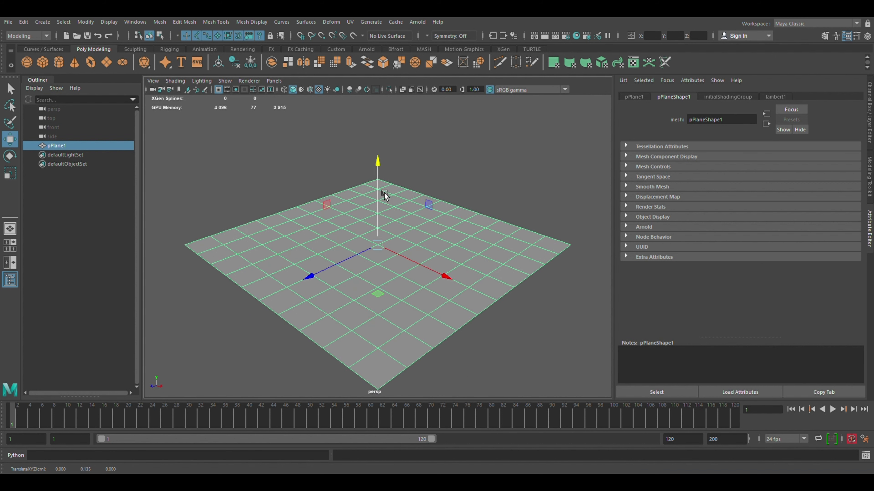
{"action": "key", "text": "e"}
{"action": "key", "text": "r"}
{"action": "left_click_drag", "start_coordinate": [312, 275], "coordinate": [343, 370]}
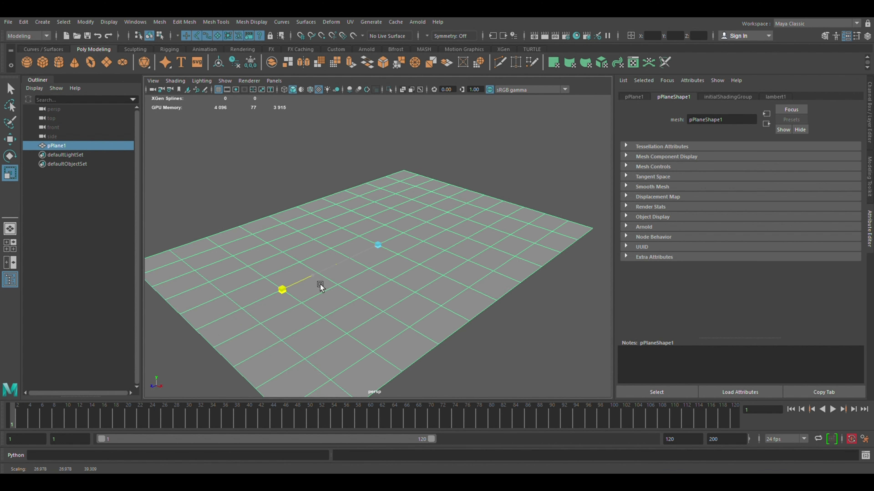
{"action": "left_click_drag", "start_coordinate": [442, 275], "coordinate": [698, 341]}
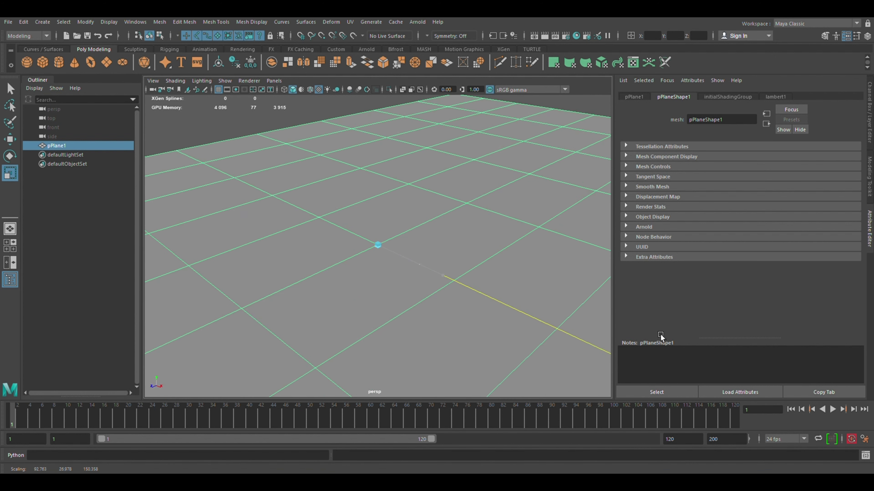
{"action": "key", "text": "w"}
{"action": "left_click_drag", "start_coordinate": [513, 208], "coordinate": [462, 201], "text": "alt"}
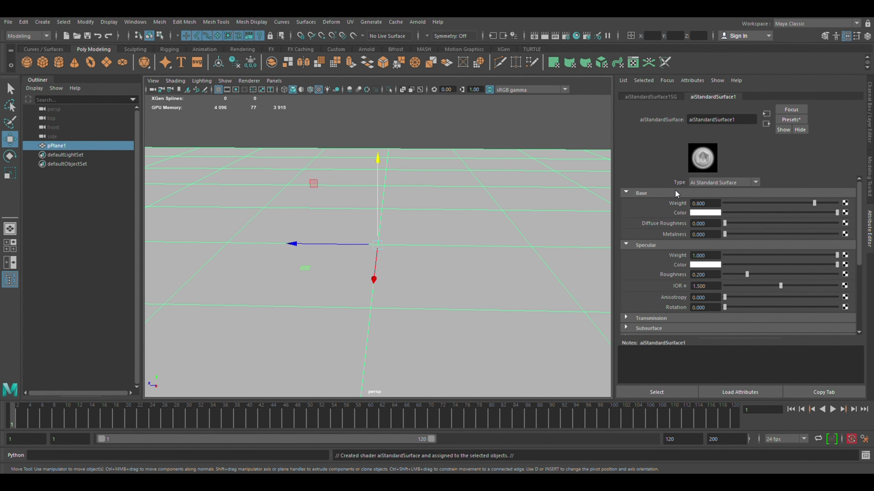
Step: Make the plane's aiStandardSurface base colour red and raise it to Translate Y 0.135
{"action": "left_click", "coordinate": [541, 117]}
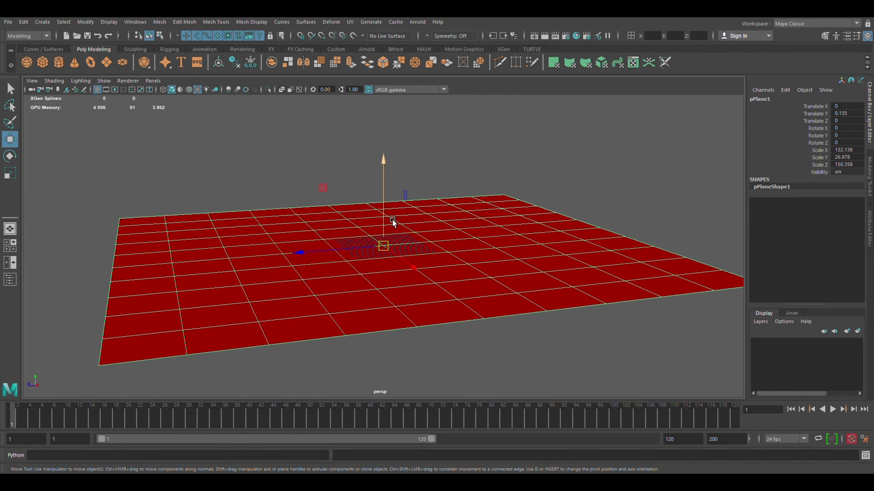
{"action": "left_click", "coordinate": [390, 219]}
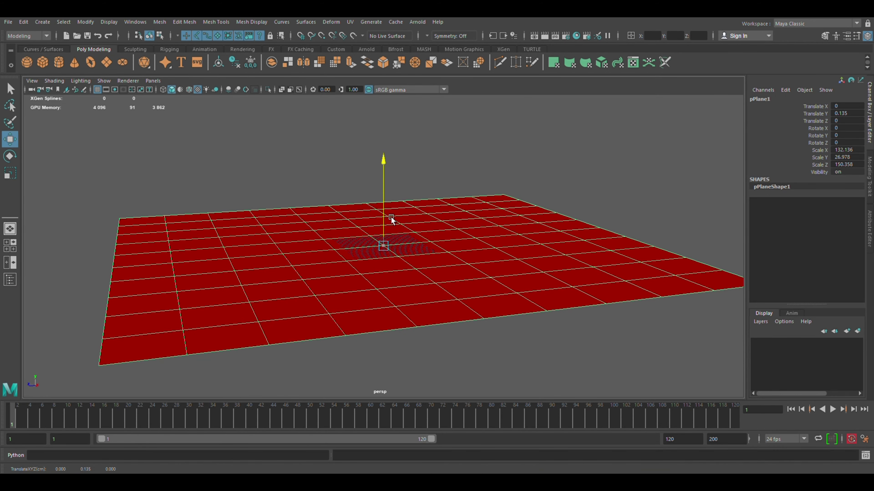
Step: Select a full row of faces across the floor plane
{"action": "left_click", "coordinate": [152, 265], "text": "ctrl"}
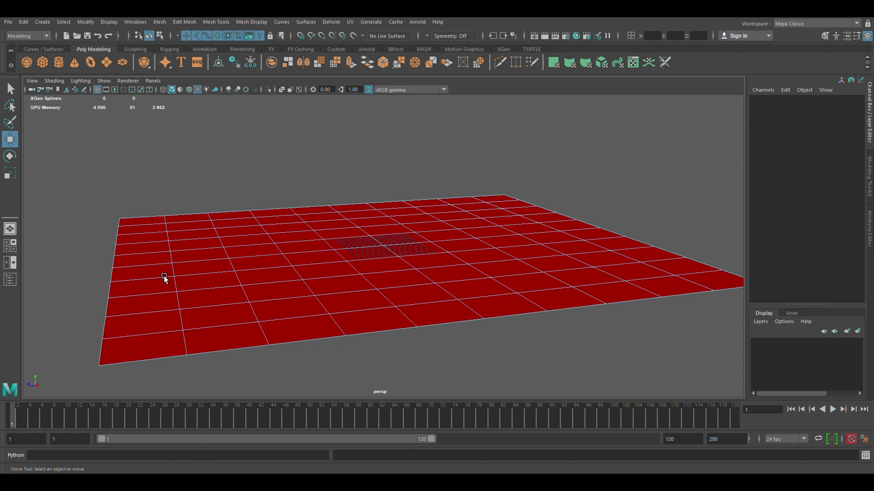
{"action": "left_click", "coordinate": [157, 277]}
{"action": "left_click", "coordinate": [202, 275], "text": "shift"}
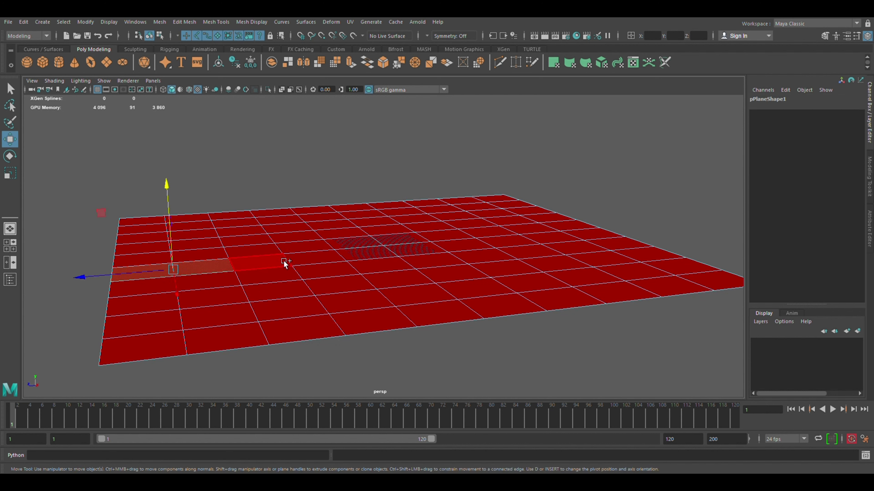
{"action": "left_click", "coordinate": [275, 261], "text": "shift"}
{"action": "left_click", "coordinate": [332, 254], "text": "shift"}
{"action": "left_click", "coordinate": [371, 257], "text": "shift"}
{"action": "left_click", "coordinate": [423, 250], "text": "shift"}
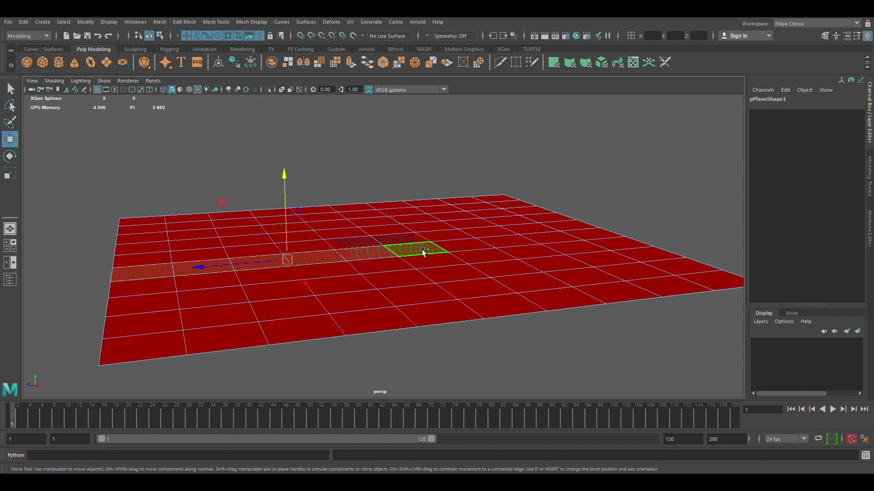
{"action": "left_click", "coordinate": [468, 247], "text": "shift"}
{"action": "left_click", "coordinate": [504, 244], "text": "shift"}
{"action": "left_click", "coordinate": [575, 240], "text": "shift"}
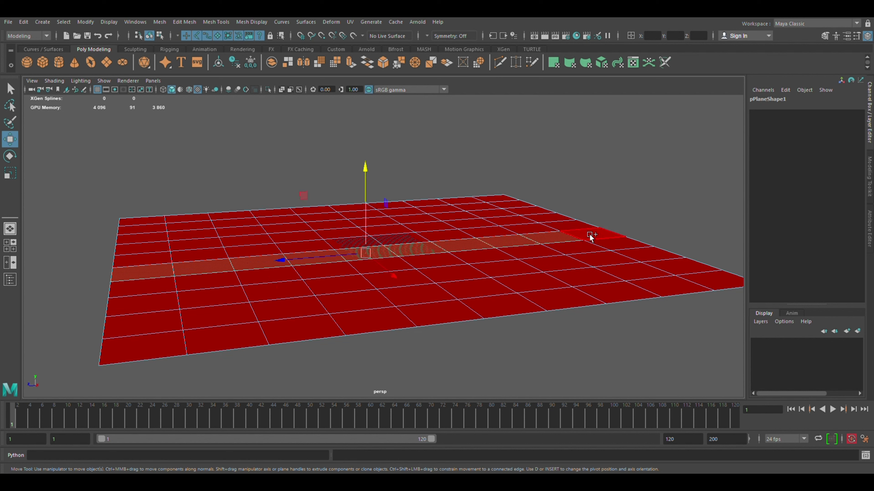
Step: Extrude the face row upward into a tall wall and return to object mode
{"action": "left_click_drag", "start_coordinate": [400, 203], "coordinate": [402, 36], "text": "shift"}
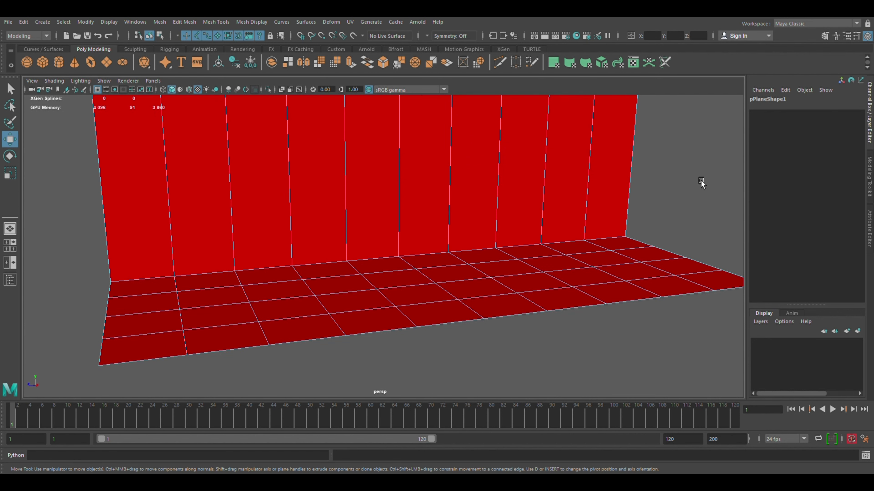
{"action": "left_click", "coordinate": [702, 185]}
{"action": "scroll", "coordinate": [698, 183], "scroll_direction": "down", "scroll_amount": 5}
{"action": "mouse_move", "coordinate": [692, 181]}
{"action": "left_mouse_down", "text": "alt"}
{"action": "mouse_move", "coordinate": [682, 166]}
{"action": "mouse_move", "coordinate": [623, 174]}
{"action": "left_mouse_up", "text": "alt"}
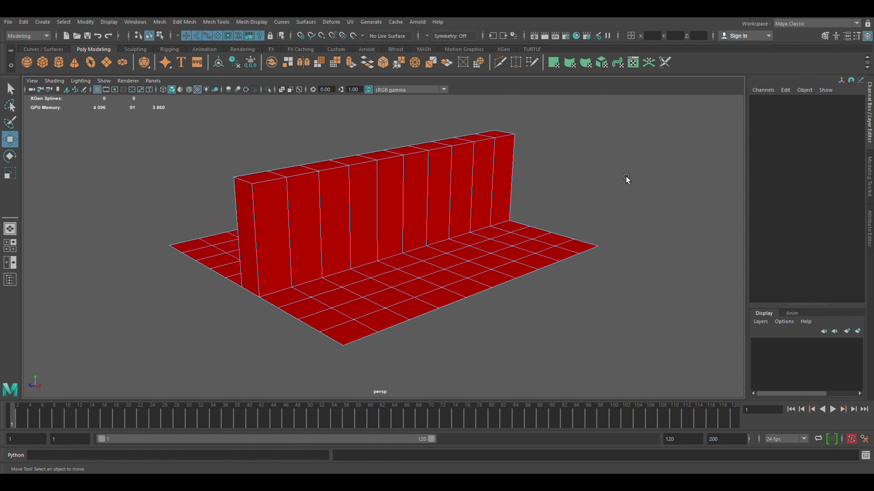
{"action": "key", "text": "F8"}
{"action": "left_click", "coordinate": [653, 211]}
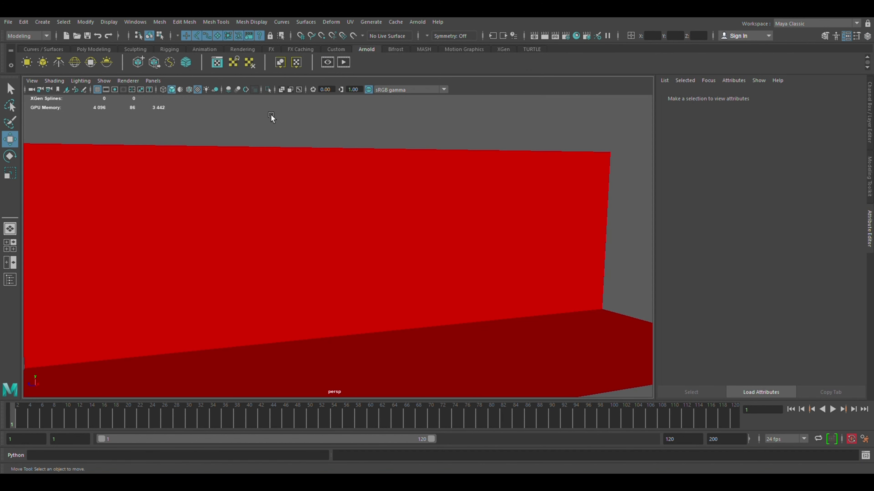
Step: Create a small polygon plane and raise it in front of the wall
{"action": "left_click", "coordinate": [101, 51]}
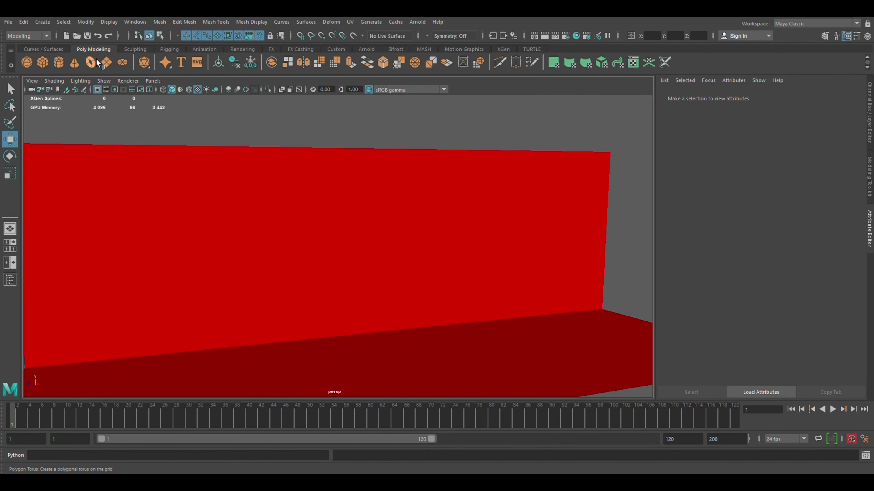
{"action": "left_click", "coordinate": [113, 63]}
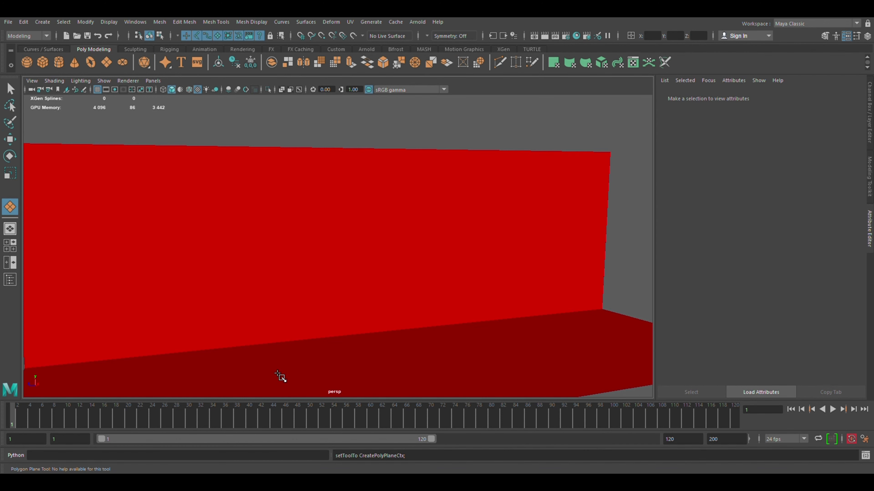
{"action": "left_click_drag", "start_coordinate": [312, 388], "coordinate": [316, 389]}
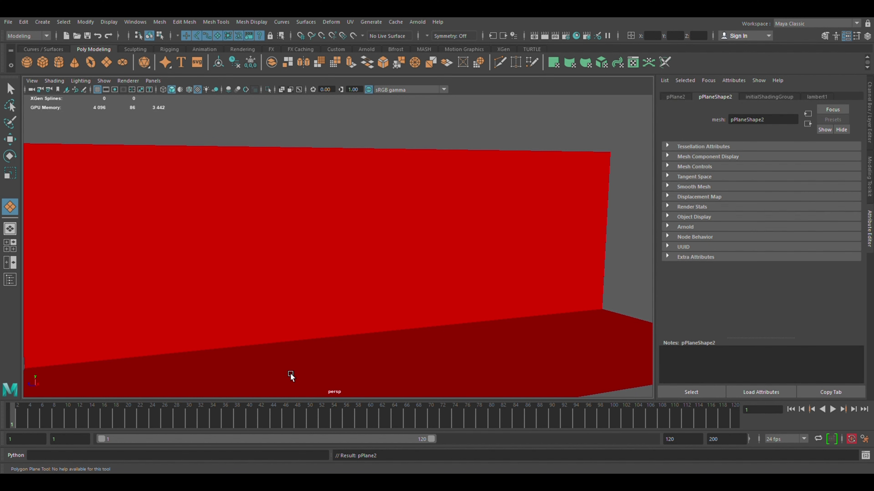
{"action": "key", "text": "w"}
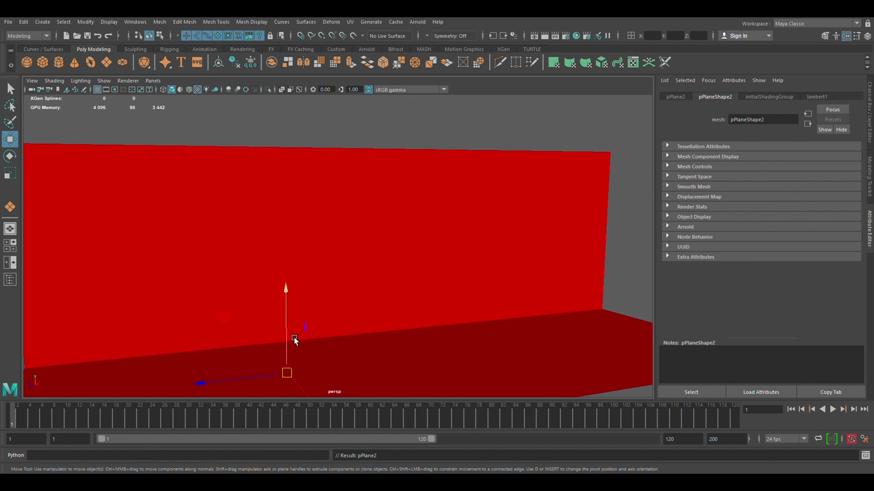
{"action": "left_click", "coordinate": [287, 292]}
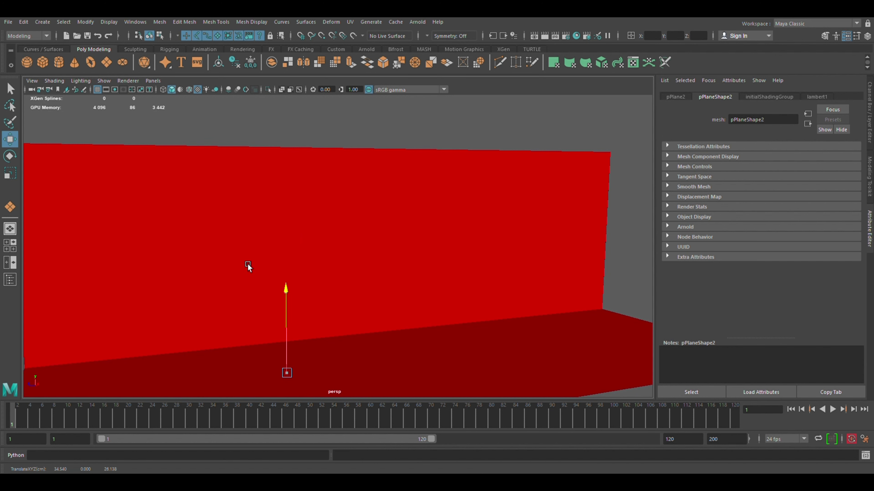
{"action": "middle_click_drag", "start_coordinate": [248, 265], "coordinate": [236, 214]}
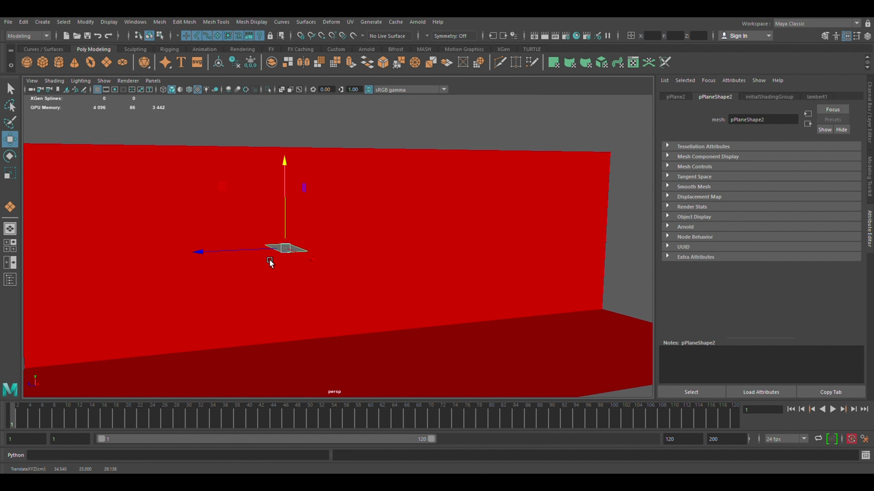
Step: Stretch the new plane slightly along Z and rotate it upright against the wall
{"action": "key", "text": "e"}
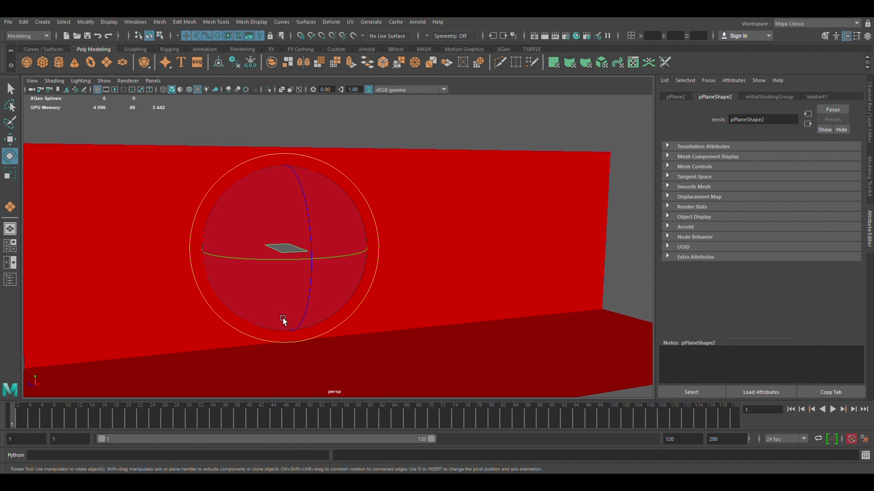
{"action": "key", "text": "r"}
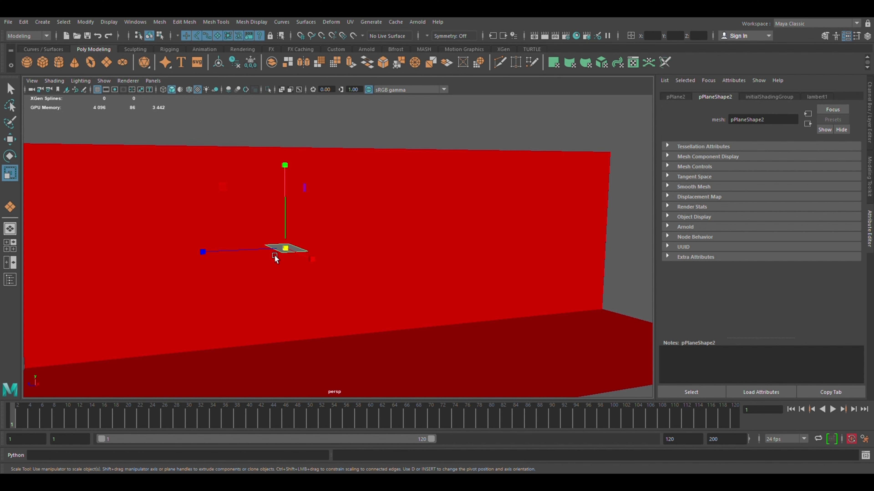
{"action": "left_click_drag", "start_coordinate": [270, 254], "coordinate": [241, 260]}
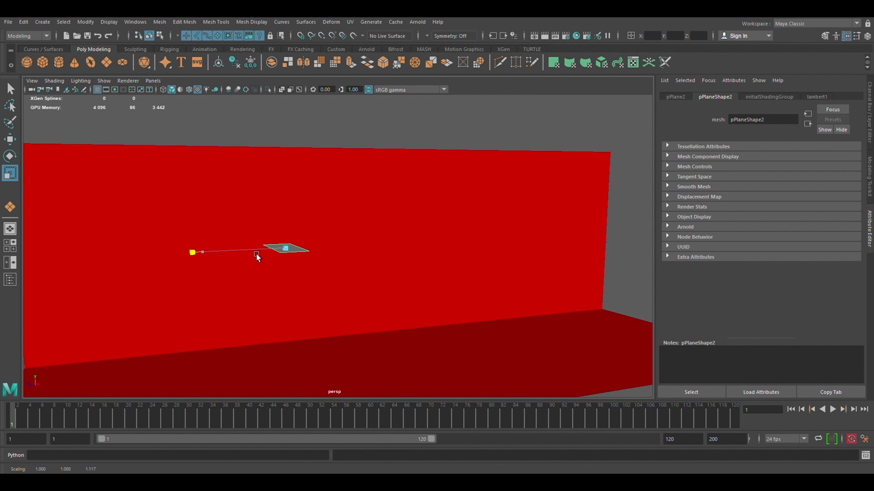
{"action": "key", "text": "e"}
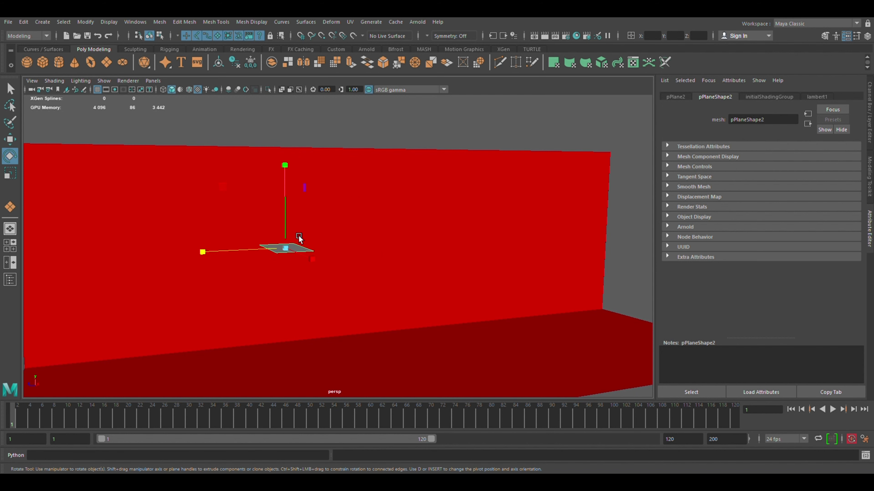
{"action": "left_click", "coordinate": [308, 212]}
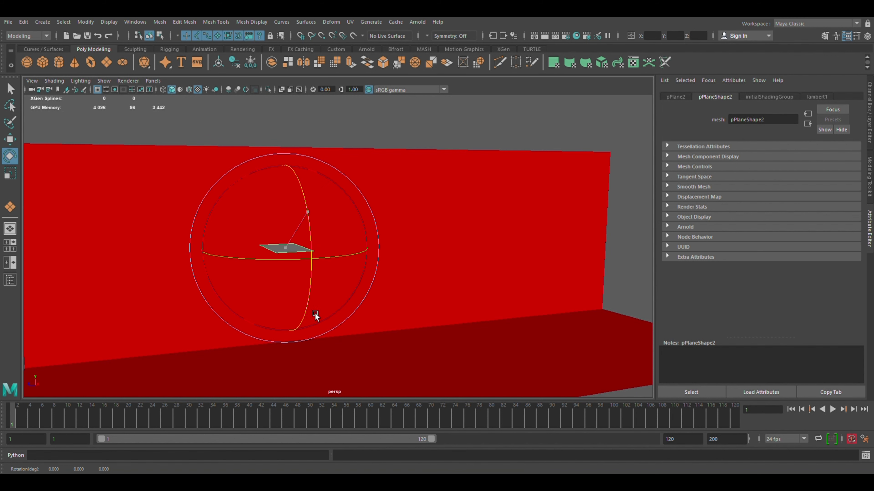
{"action": "mouse_move", "coordinate": [315, 316]}
{"action": "left_mouse_down"}
{"action": "mouse_move", "coordinate": [304, 345]}
{"action": "mouse_move", "coordinate": [308, 325]}
{"action": "mouse_move", "coordinate": [316, 330]}
{"action": "left_mouse_up"}
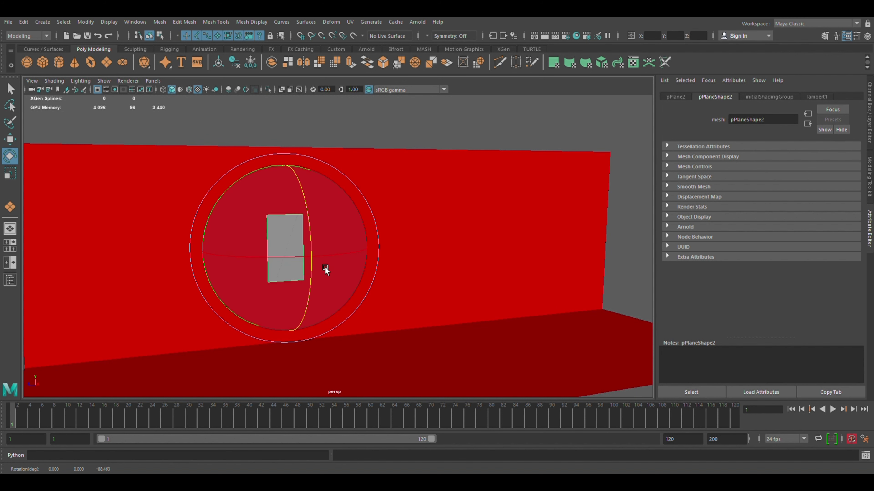
Step: Shorten the panel vertically and slide it toward the wall's left side
{"action": "key", "text": "r"}
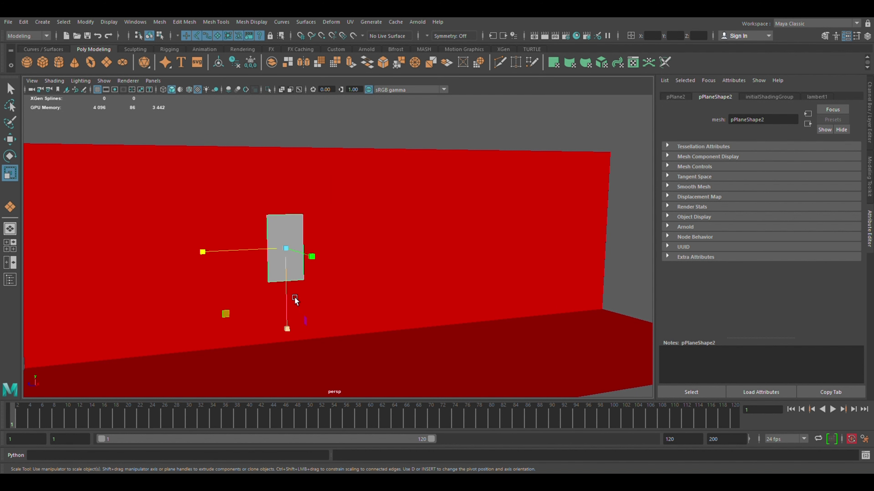
{"action": "left_click_drag", "start_coordinate": [294, 297], "coordinate": [295, 274]}
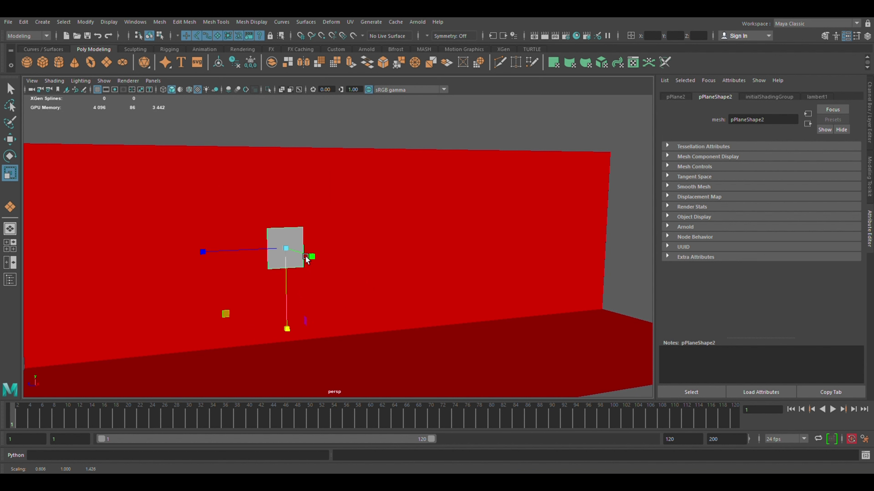
{"action": "key", "text": "w"}
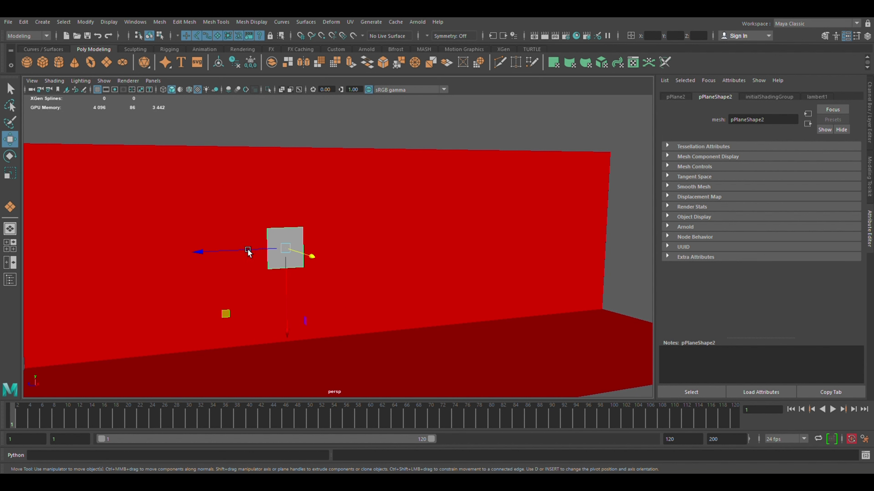
{"action": "mouse_move", "coordinate": [195, 252]}
{"action": "left_mouse_down"}
{"action": "mouse_move", "coordinate": [121, 250]}
{"action": "mouse_move", "coordinate": [107, 259]}
{"action": "left_mouse_up"}
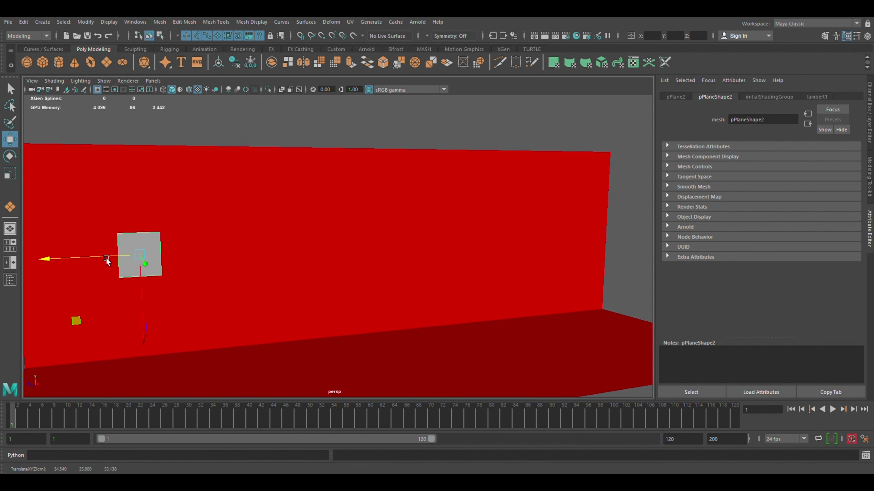
{"action": "mouse_move", "coordinate": [230, 335]}
{"action": "left_mouse_down", "text": "alt"}
{"action": "mouse_move", "coordinate": [269, 335]}
{"action": "mouse_move", "coordinate": [408, 292]}
{"action": "mouse_move", "coordinate": [341, 261]}
{"action": "mouse_move", "coordinate": [338, 244]}
{"action": "left_mouse_up", "text": "alt"}
Step: Raise the panel and clone it into a row of three panels
{"action": "left_click_drag", "start_coordinate": [439, 293], "coordinate": [446, 292], "text": "alt"}
{"action": "left_click_drag", "start_coordinate": [575, 189], "coordinate": [561, 188], "text": "alt"}
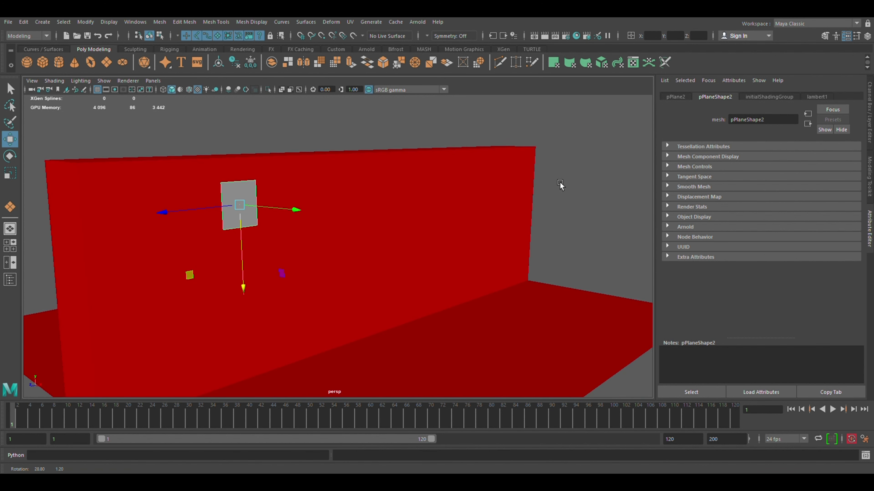
{"action": "left_click_drag", "start_coordinate": [196, 210], "coordinate": [153, 216], "text": "shift"}
{"action": "left_click", "coordinate": [202, 217]}
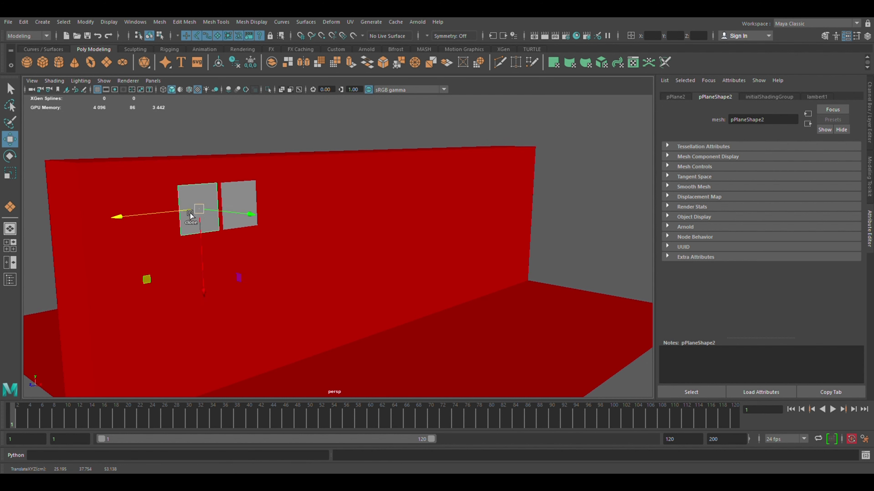
{"action": "left_click_drag", "start_coordinate": [146, 218], "coordinate": [144, 219], "text": "shift"}
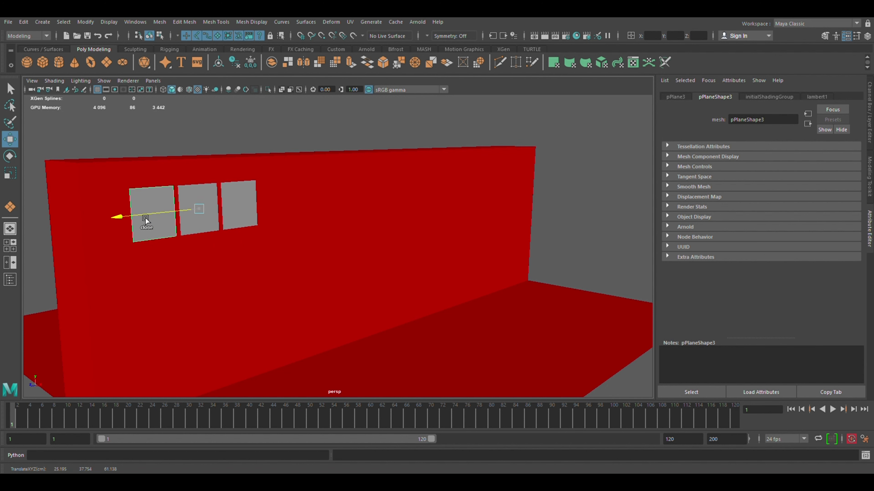
{"action": "left_click", "coordinate": [219, 201]}
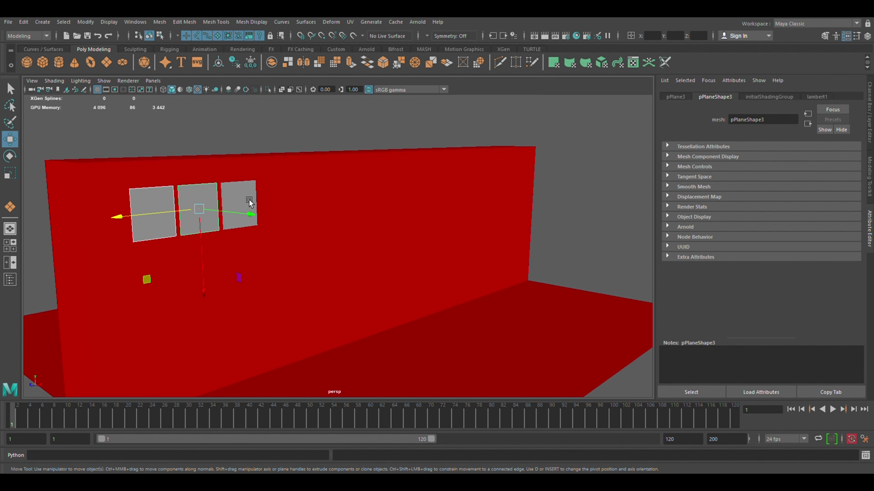
{"action": "mouse_move", "coordinate": [220, 201]}
{"action": "left_mouse_down", "text": "shift"}
{"action": "mouse_move", "coordinate": [234, 213]}
{"action": "mouse_move", "coordinate": [333, 199]}
{"action": "left_mouse_up", "text": "shift"}
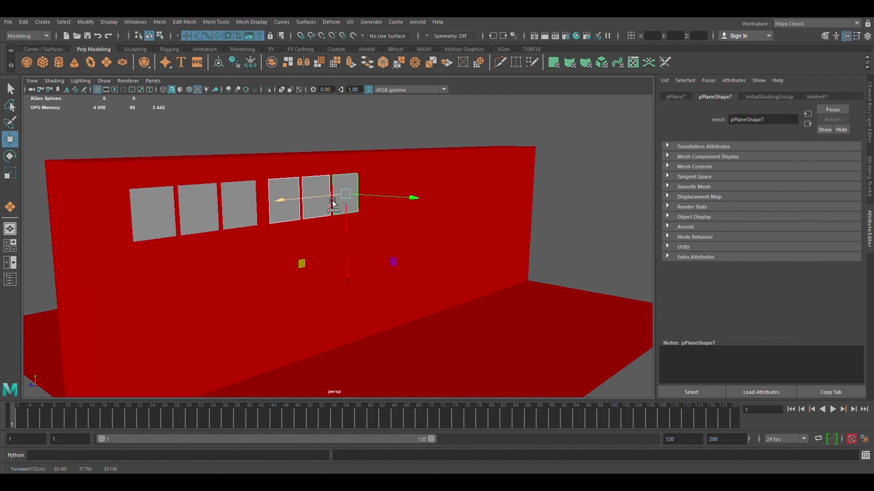
Step: Clone the group of three to the right, then clone the top row down into two more rows
{"action": "left_click_drag", "start_coordinate": [334, 195], "coordinate": [406, 192], "text": "shift"}
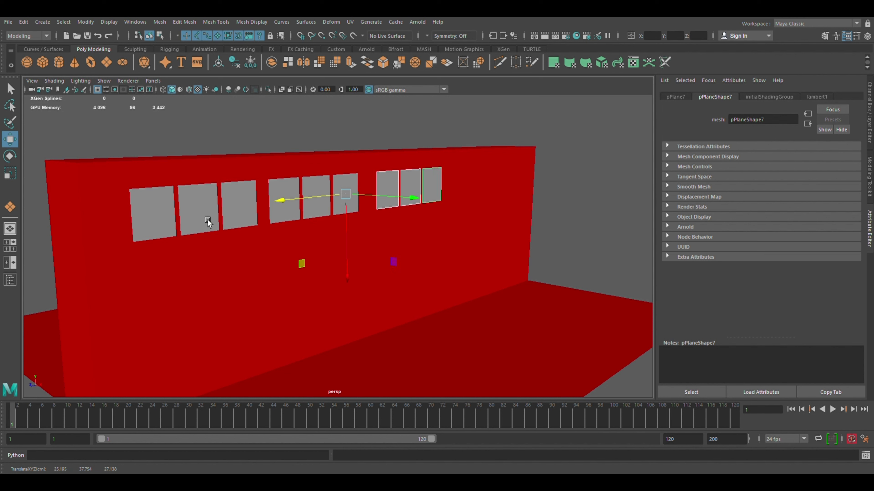
{"action": "left_click", "coordinate": [172, 221]}
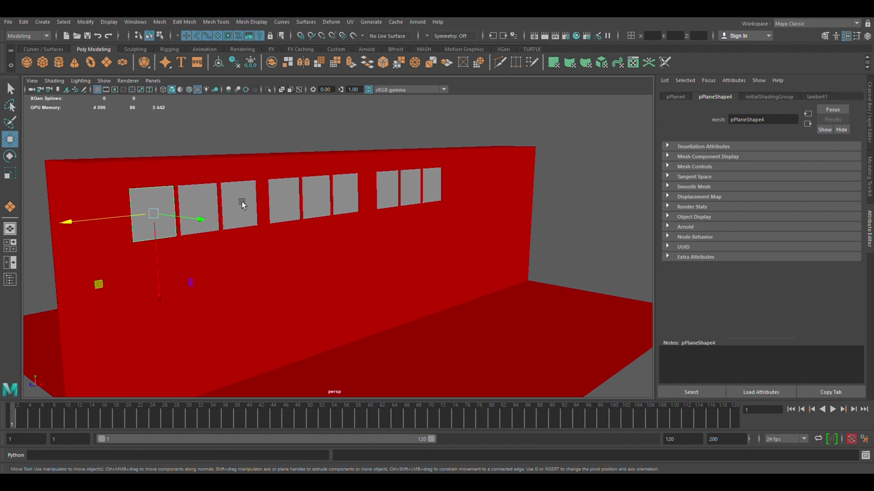
{"action": "left_click", "coordinate": [251, 202]}
{"action": "left_click", "coordinate": [331, 192], "text": "shift"}
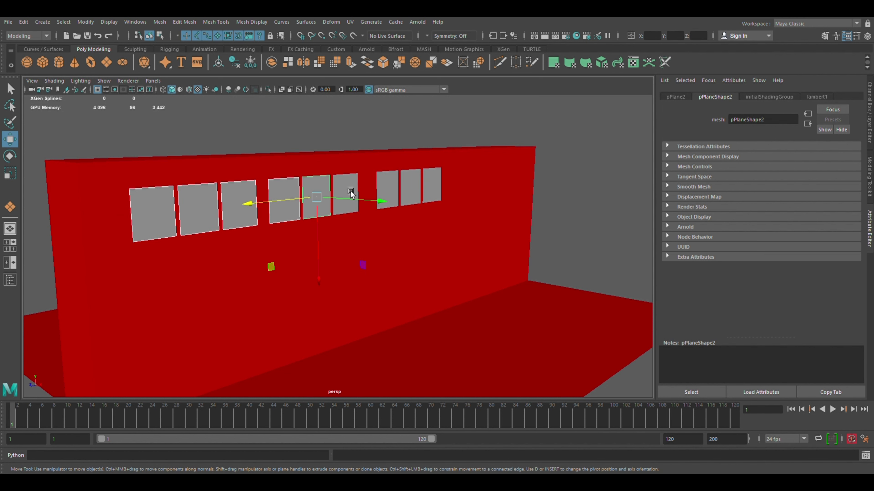
{"action": "left_click", "coordinate": [395, 186], "text": "shift"}
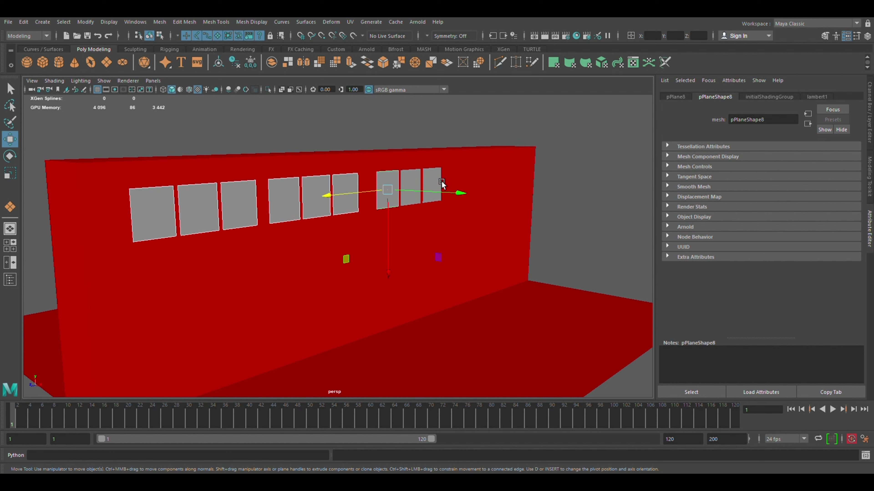
{"action": "key", "text": "shift+d"}
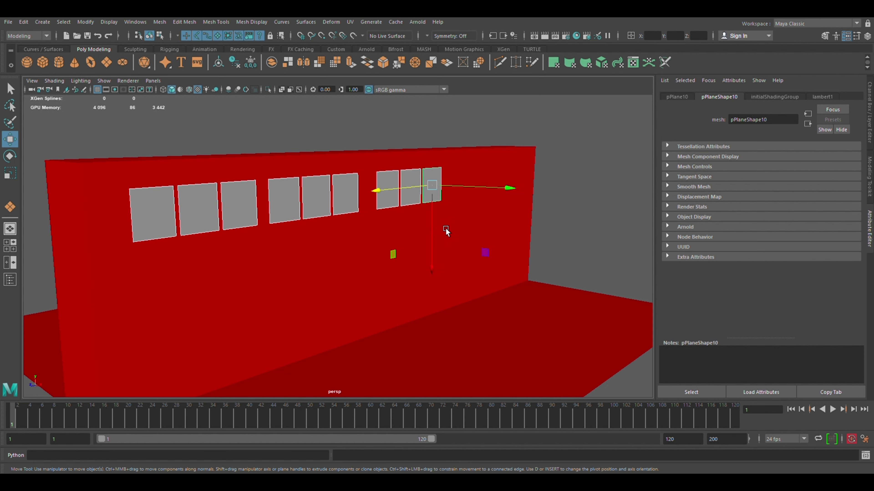
{"action": "left_click_drag", "start_coordinate": [442, 221], "coordinate": [439, 274], "text": "shift"}
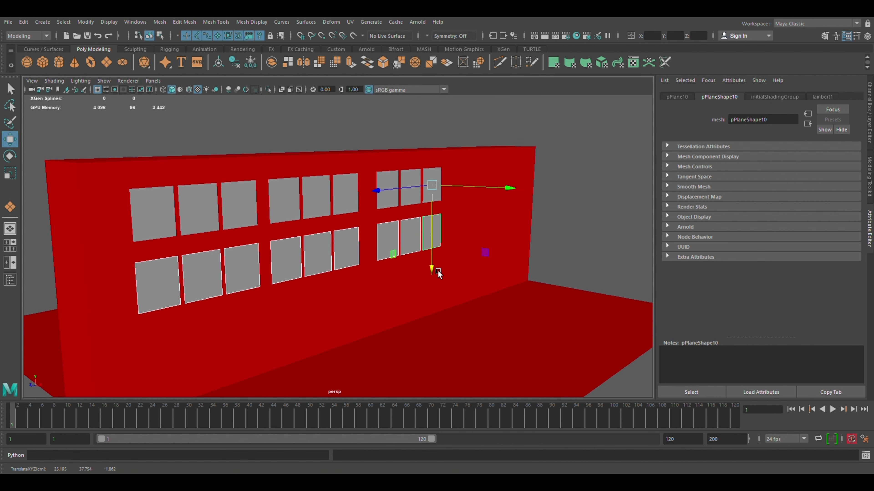
{"action": "left_click_drag", "start_coordinate": [441, 235], "coordinate": [470, 279], "text": "shift"}
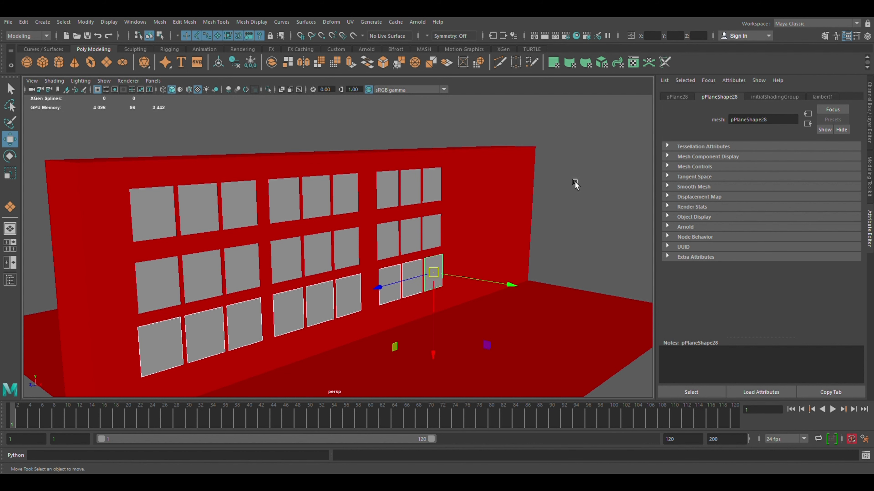
{"action": "left_click", "coordinate": [572, 184]}
{"action": "mouse_move", "coordinate": [570, 183]}
{"action": "left_mouse_down", "text": "alt"}
{"action": "mouse_move", "coordinate": [589, 185]}
{"action": "mouse_move", "coordinate": [529, 216]}
{"action": "left_mouse_up", "text": "alt"}
Step: Select various top-, middle- and bottom-row panels to check their alignment
{"action": "left_click", "coordinate": [305, 228]}
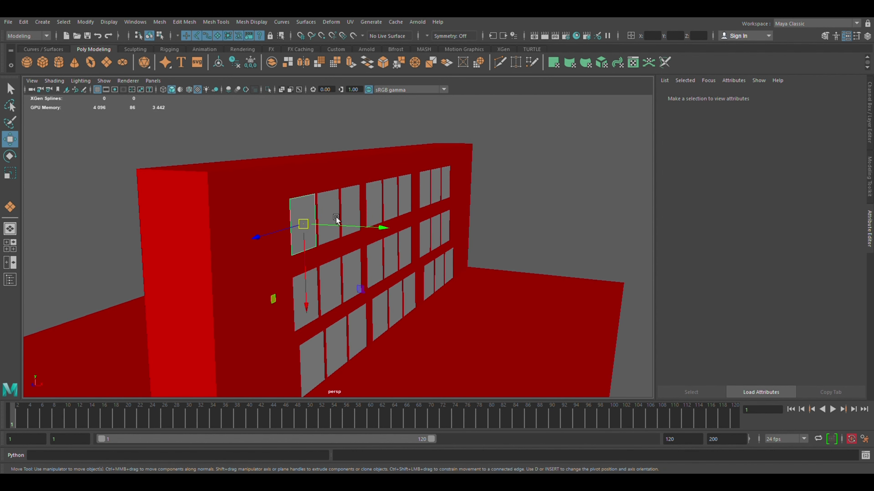
{"action": "left_click", "coordinate": [331, 214], "text": "shift"}
{"action": "left_click", "coordinate": [359, 202], "text": "shift"}
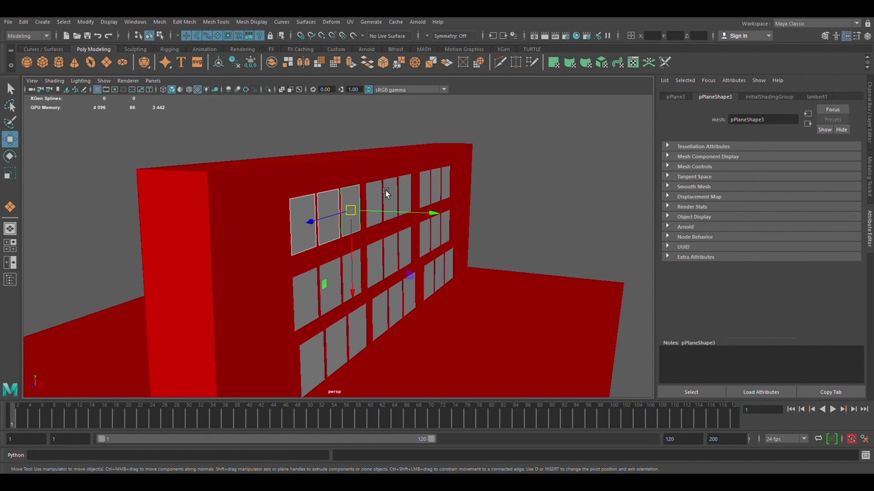
{"action": "left_click", "coordinate": [438, 182], "text": "shift"}
{"action": "left_click", "coordinate": [446, 184], "text": "shift"}
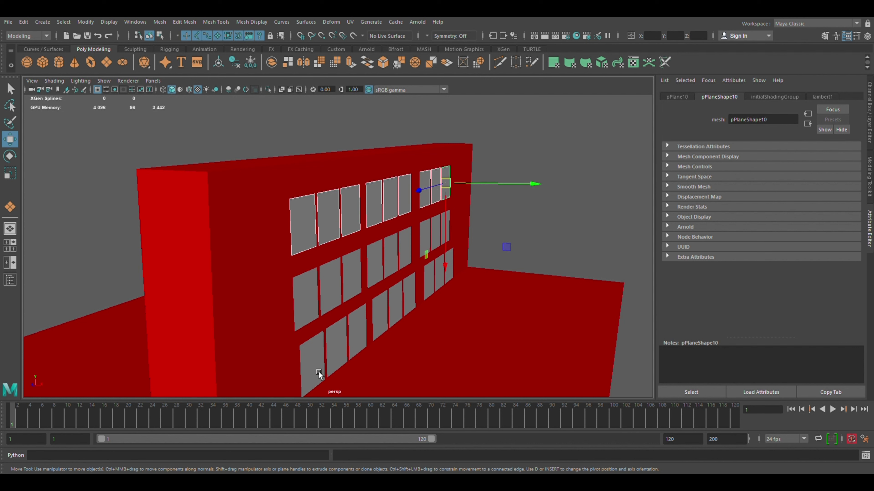
{"action": "left_click", "coordinate": [332, 366]}
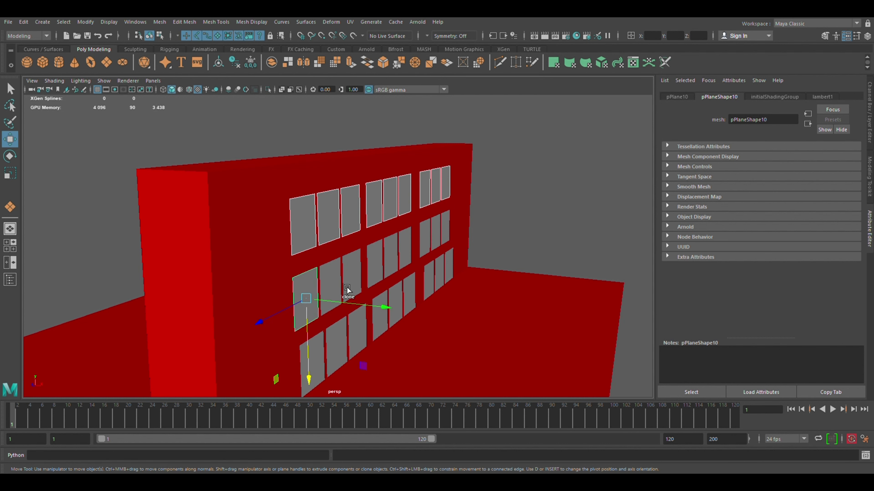
{"action": "left_click", "coordinate": [340, 276]}
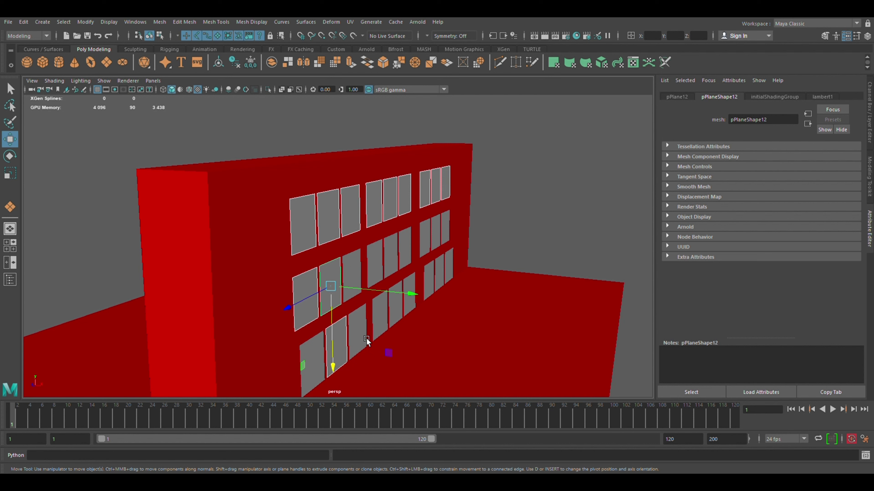
{"action": "left_click", "coordinate": [318, 371]}
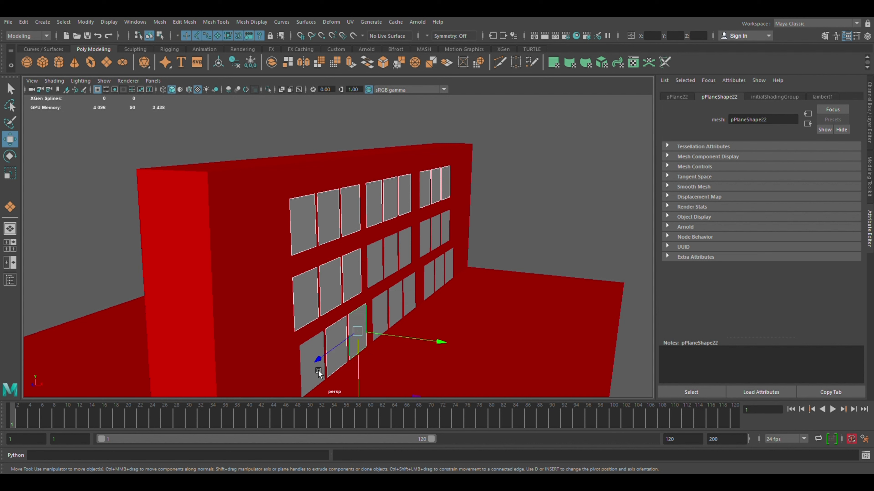
{"action": "left_click", "coordinate": [318, 371]}
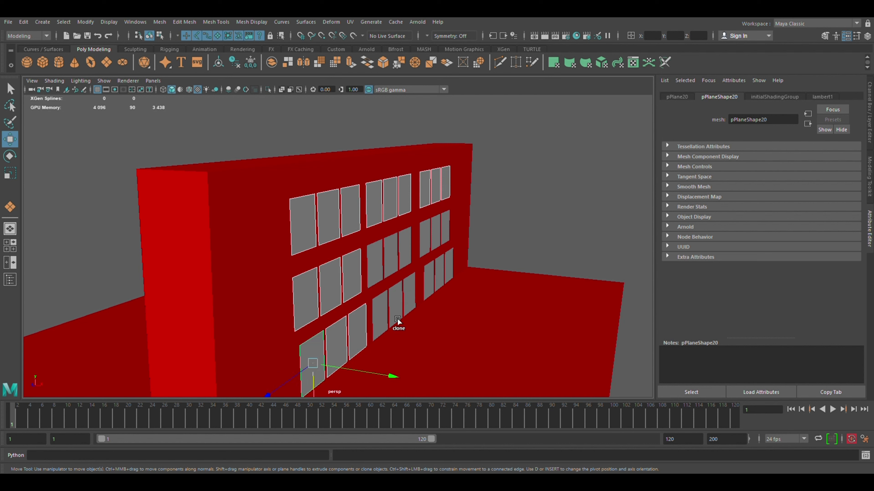
Step: Clone a right-group panel downward and nudge it into line with its row
{"action": "left_click", "coordinate": [384, 266]}
{"action": "left_click", "coordinate": [405, 253]}
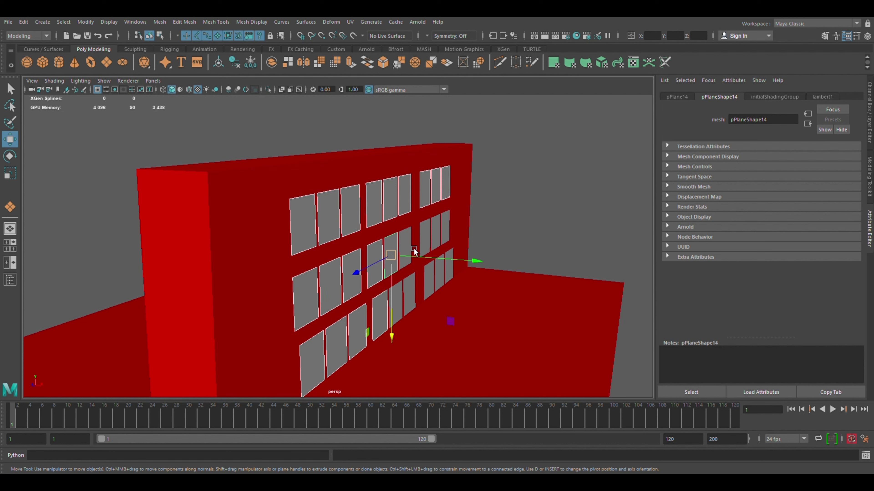
{"action": "left_click", "coordinate": [446, 233]}
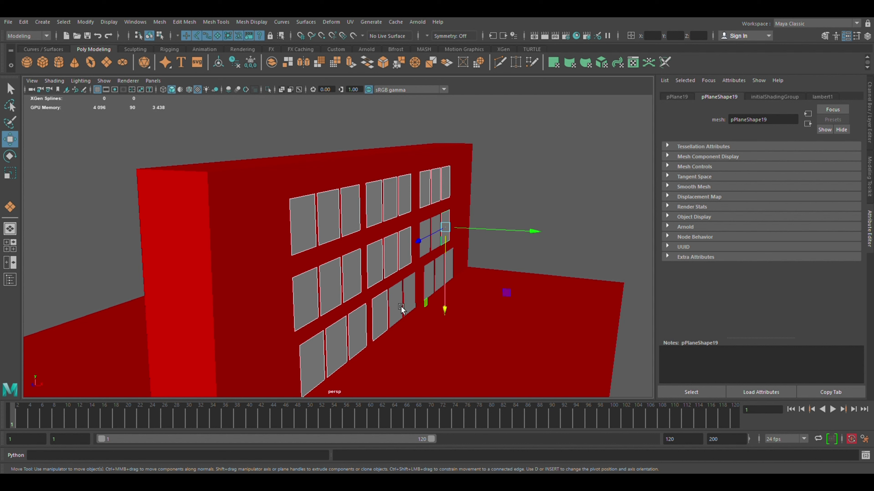
{"action": "left_click", "coordinate": [420, 295]}
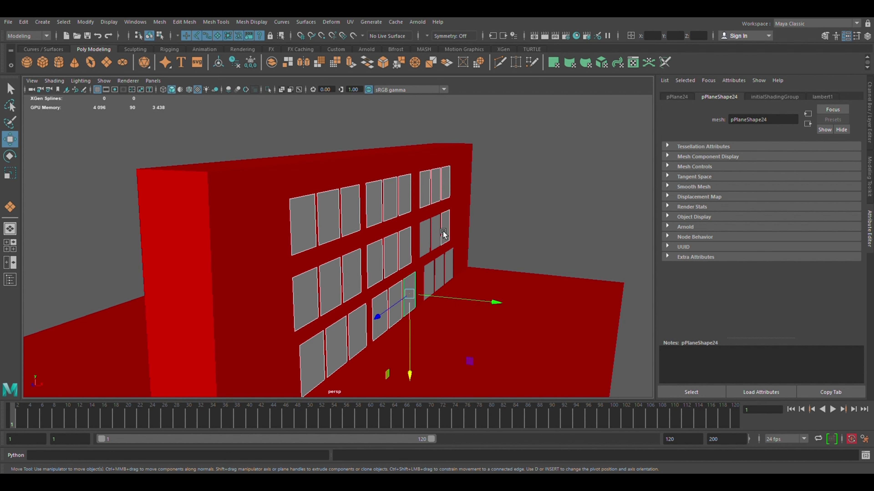
{"action": "key", "text": "ctrl+z"}
{"action": "key", "text": "ctrl+z"}
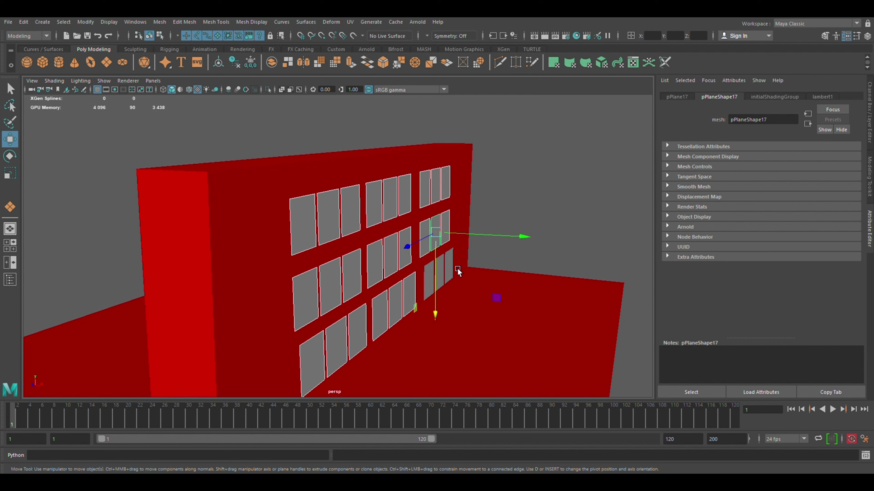
{"action": "left_click_drag", "start_coordinate": [436, 289], "coordinate": [436, 280], "text": "shift"}
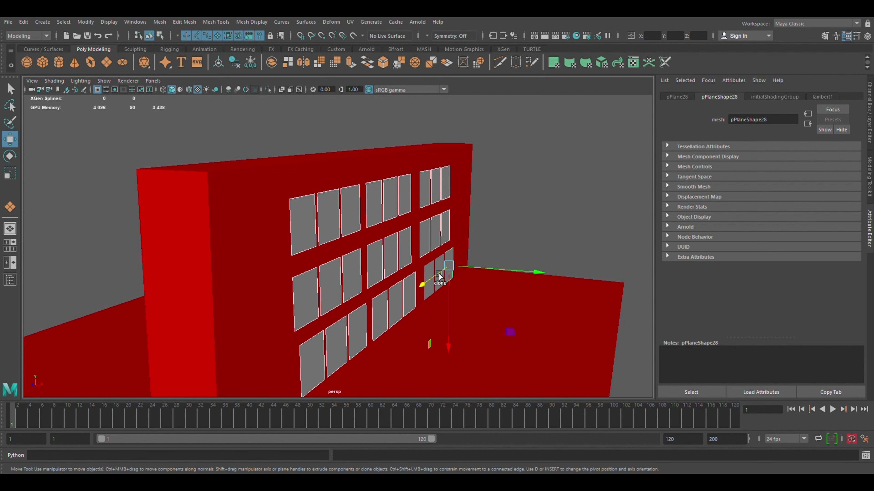
{"action": "mouse_move", "coordinate": [439, 275]}
{"action": "left_mouse_down", "text": "shift"}
{"action": "mouse_move", "coordinate": [460, 301]}
{"action": "mouse_move", "coordinate": [457, 289]}
{"action": "mouse_move", "coordinate": [434, 289]}
{"action": "left_mouse_up", "text": "shift"}
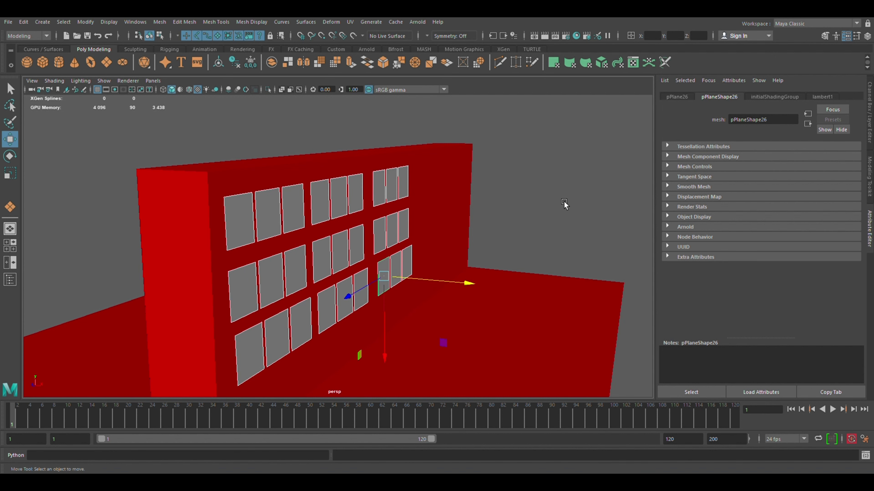
Step: Deselect everything and save the scene
{"action": "left_click", "coordinate": [563, 201]}
{"action": "mouse_move", "coordinate": [530, 189]}
{"action": "left_mouse_down", "text": "alt"}
{"action": "mouse_move", "coordinate": [539, 188]}
{"action": "mouse_move", "coordinate": [520, 187]}
{"action": "mouse_move", "coordinate": [515, 205]}
{"action": "left_mouse_up", "text": "alt"}
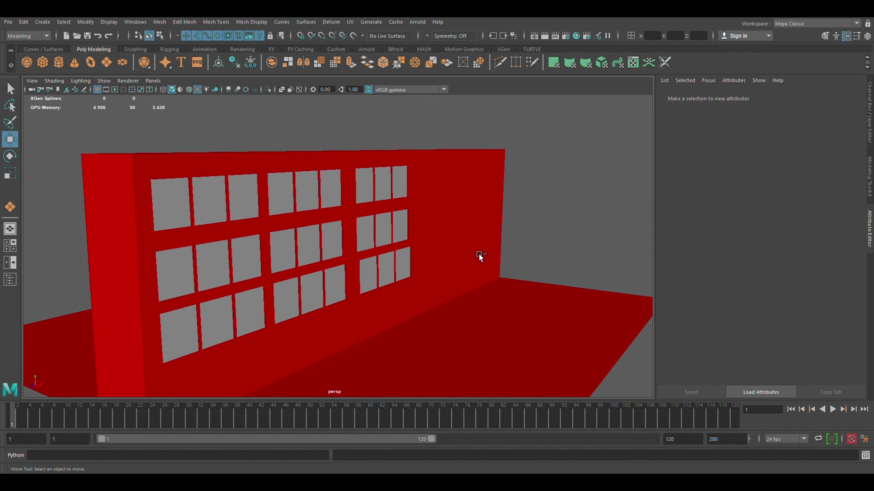
{"action": "key", "text": "ctrl+s"}
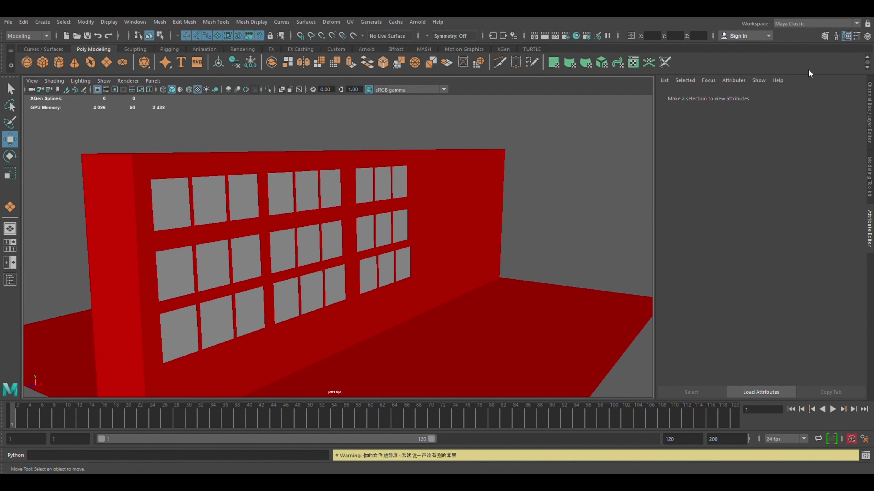
Step: Clone the three right-column panels further to the right
{"action": "left_click", "coordinate": [395, 193]}
{"action": "key", "text": "w"}
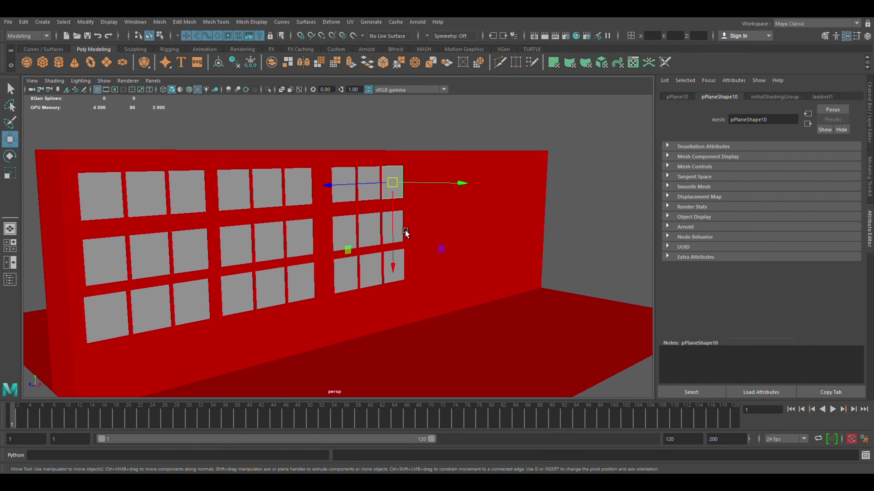
{"action": "left_click", "coordinate": [402, 230]}
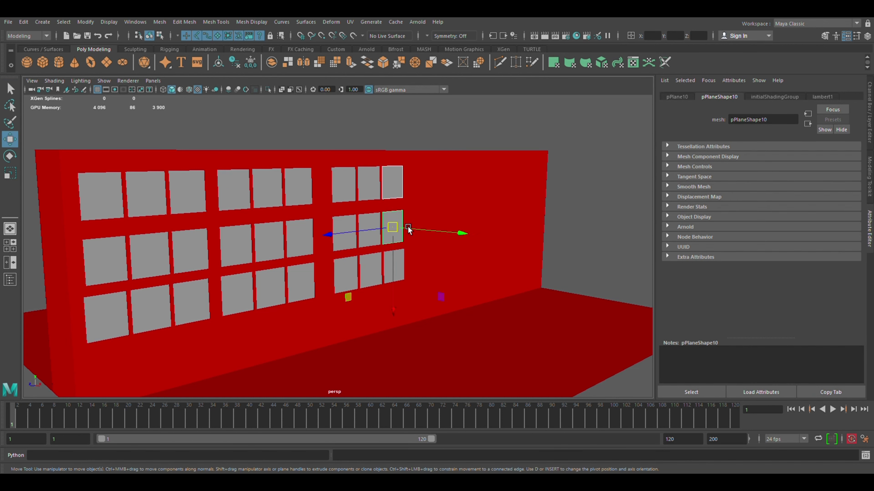
{"action": "left_click", "coordinate": [403, 272]}
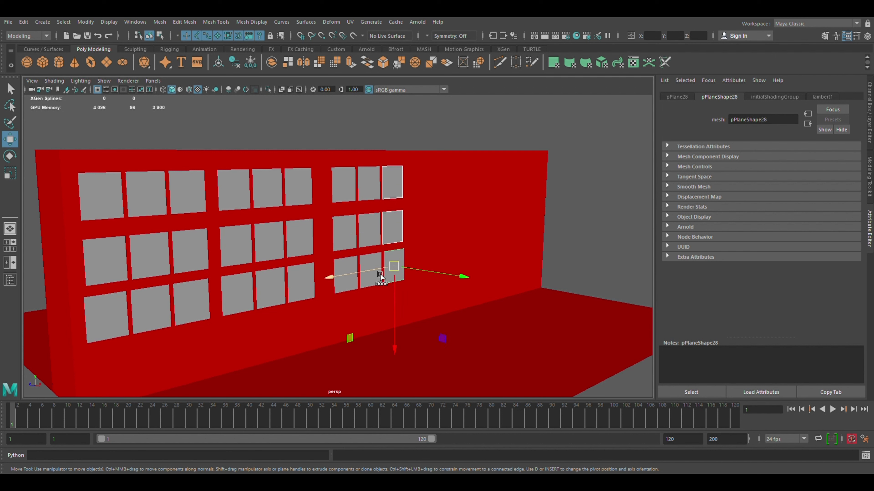
{"action": "left_click_drag", "start_coordinate": [379, 272], "coordinate": [412, 268], "text": "shift"}
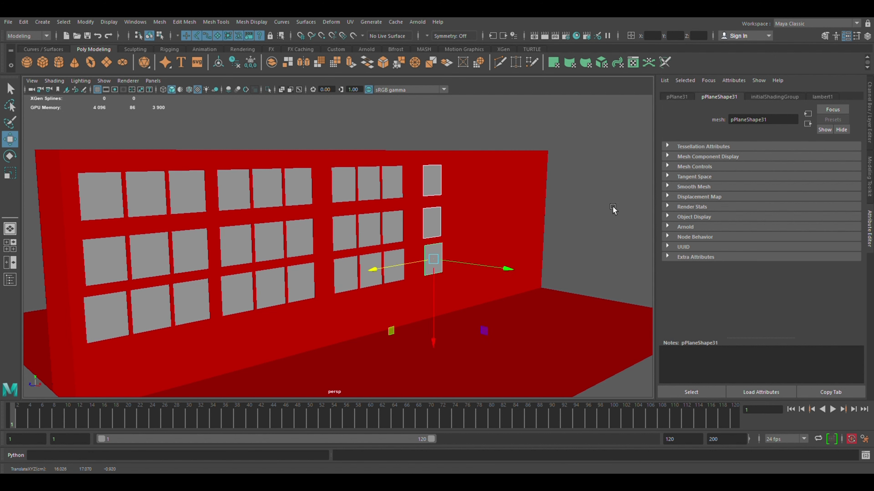
{"action": "left_click", "coordinate": [591, 209]}
{"action": "mouse_move", "coordinate": [590, 209]}
{"action": "left_mouse_down", "text": "alt"}
{"action": "mouse_move", "coordinate": [402, 281]}
{"action": "mouse_move", "coordinate": [420, 264]}
{"action": "left_mouse_up", "text": "alt"}
Step: Clone and nudge the remaining panels into line to fill the fourth 3×3 block
{"action": "left_click", "coordinate": [436, 263]}
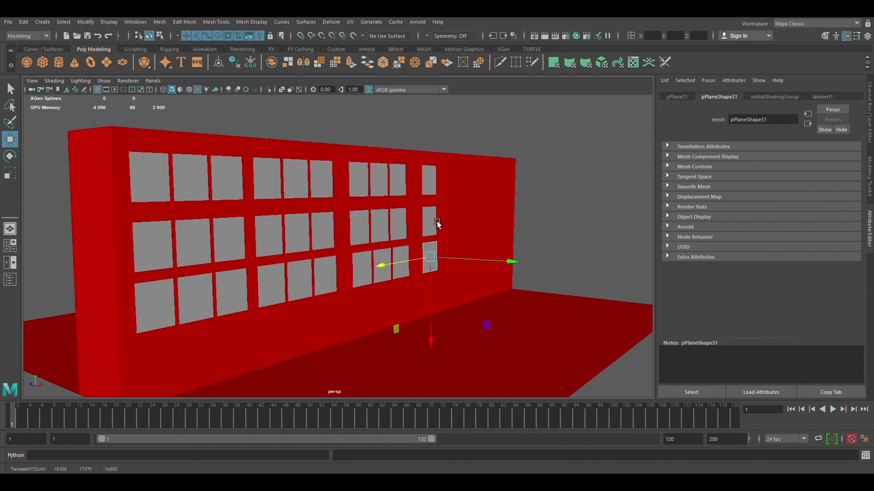
{"action": "left_click", "coordinate": [307, 246]}
{"action": "left_click_drag", "start_coordinate": [321, 237], "coordinate": [475, 227], "text": "shift"}
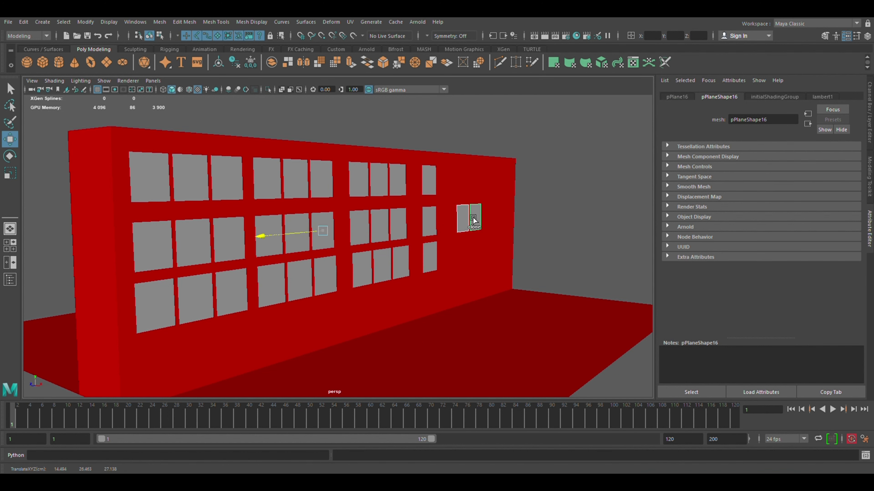
{"action": "left_click_drag", "start_coordinate": [641, 236], "coordinate": [591, 236], "text": "alt"}
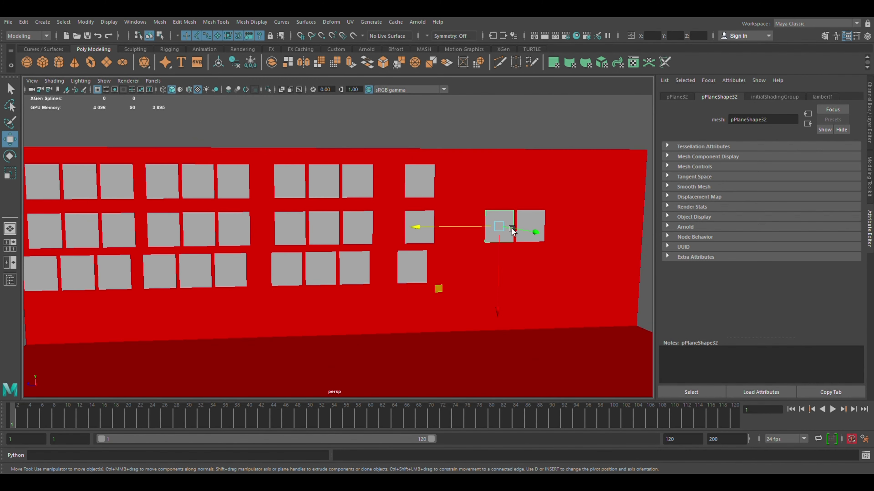
{"action": "left_click", "coordinate": [419, 274]}
{"action": "left_click_drag", "start_coordinate": [397, 274], "coordinate": [402, 271]}
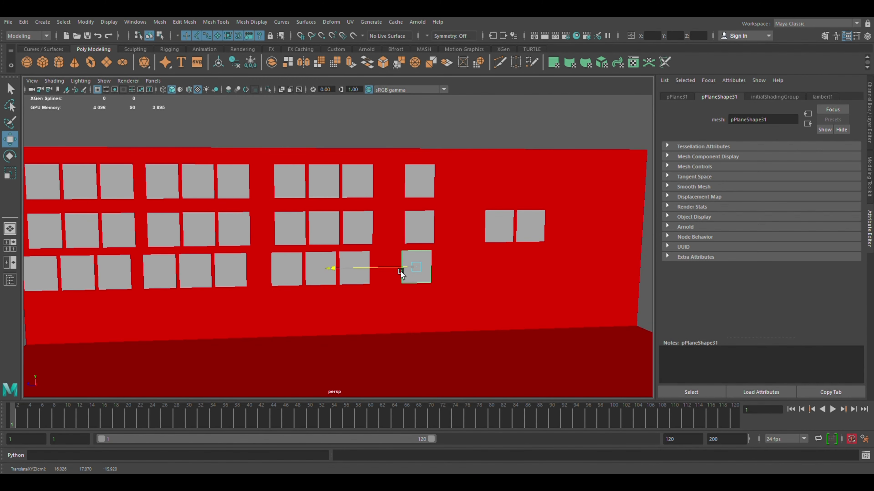
{"action": "left_click", "coordinate": [510, 225]}
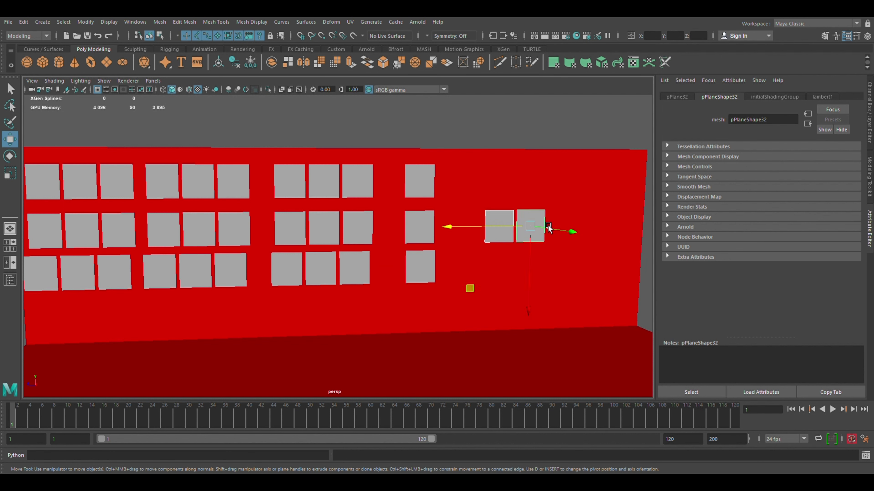
{"action": "left_click_drag", "start_coordinate": [504, 227], "coordinate": [458, 233]}
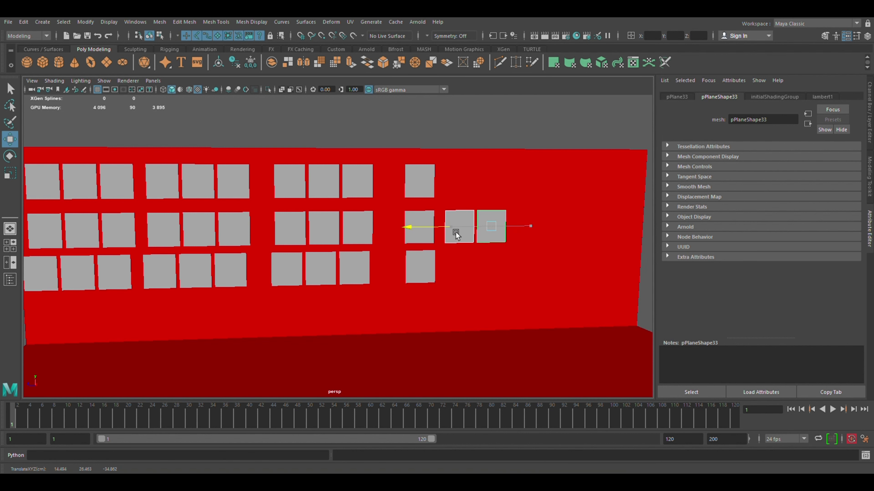
{"action": "mouse_move", "coordinate": [497, 276]}
{"action": "left_mouse_down", "text": "shift"}
{"action": "mouse_move", "coordinate": [490, 234]}
{"action": "mouse_move", "coordinate": [504, 326]}
{"action": "left_mouse_up", "text": "shift"}
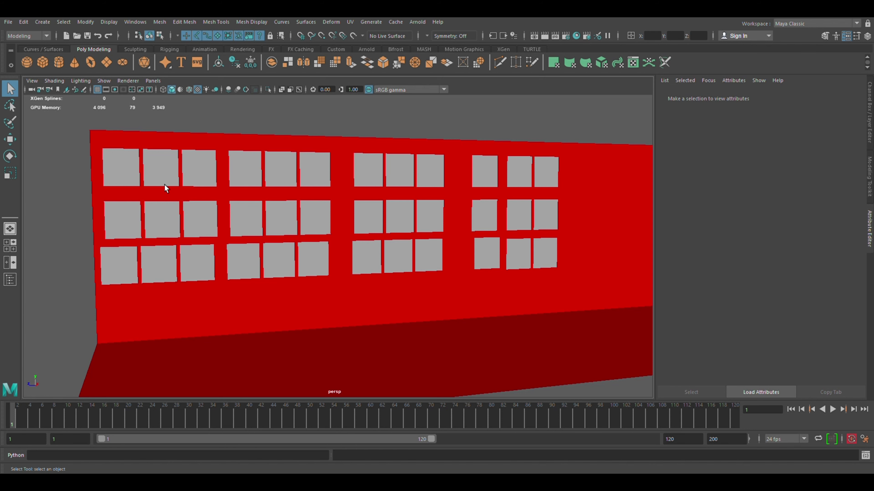
Step: Orbit to an angled view and shift-select every top-row window panel
{"action": "scroll", "coordinate": [351, 203], "scroll_direction": "up", "scroll_amount": 3}
{"action": "mouse_move", "coordinate": [347, 190]}
{"action": "left_mouse_down", "text": "alt"}
{"action": "mouse_move", "coordinate": [370, 195]}
{"action": "mouse_move", "coordinate": [159, 222]}
{"action": "left_mouse_up", "text": "alt"}
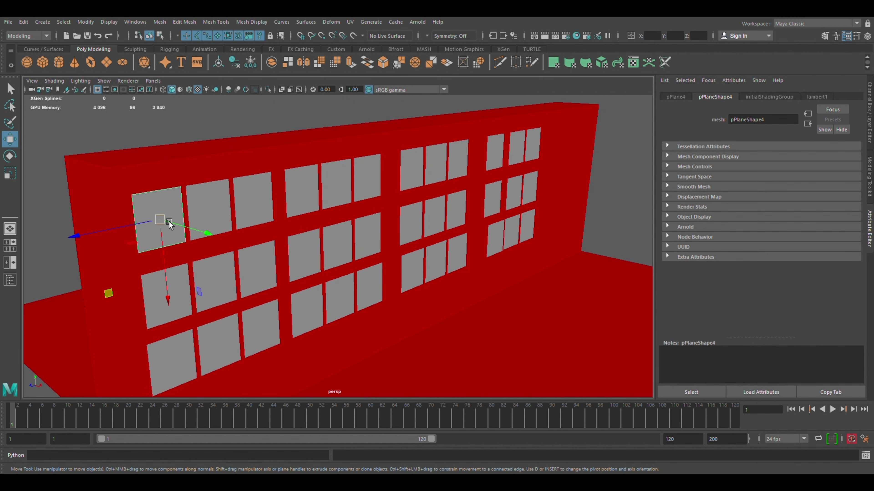
{"action": "left_click", "coordinate": [247, 223]}
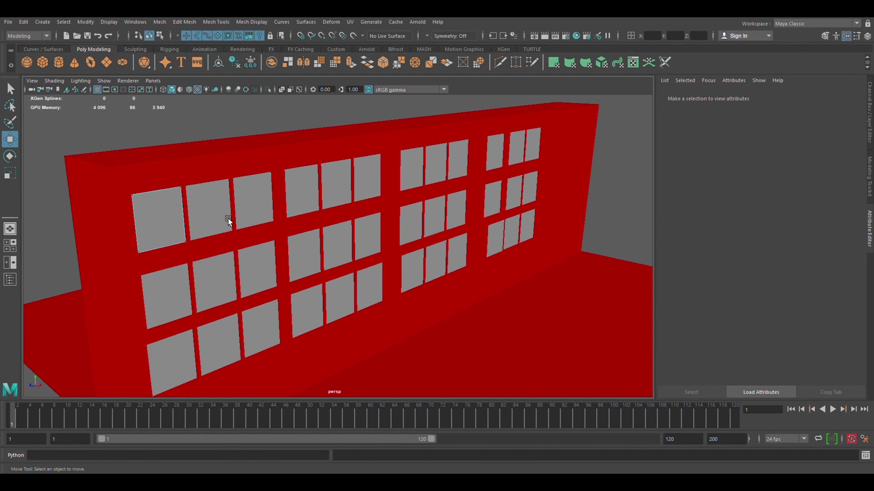
{"action": "left_click", "coordinate": [166, 197]}
{"action": "left_click", "coordinate": [260, 195], "text": "shift"}
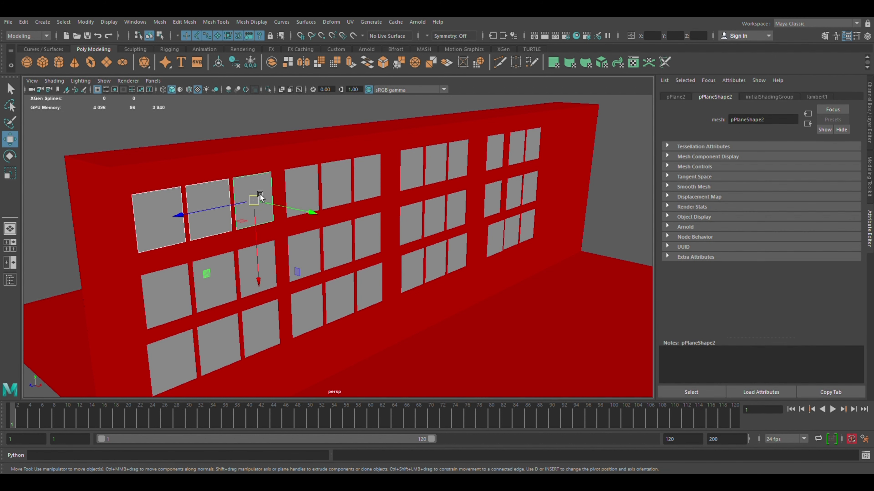
{"action": "left_click", "coordinate": [314, 188], "text": "shift"}
{"action": "left_click", "coordinate": [336, 180], "text": "shift"}
{"action": "left_click", "coordinate": [378, 173], "text": "shift"}
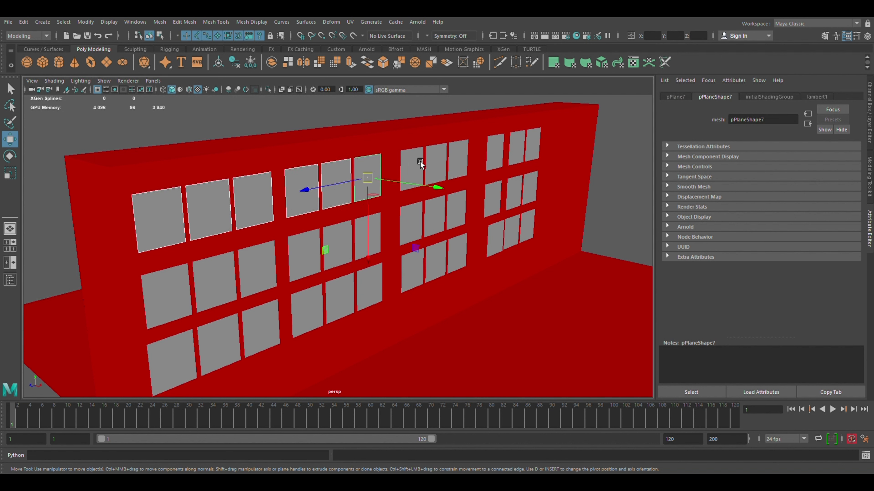
{"action": "left_click", "coordinate": [419, 162], "text": "shift"}
{"action": "left_click", "coordinate": [459, 155], "text": "shift"}
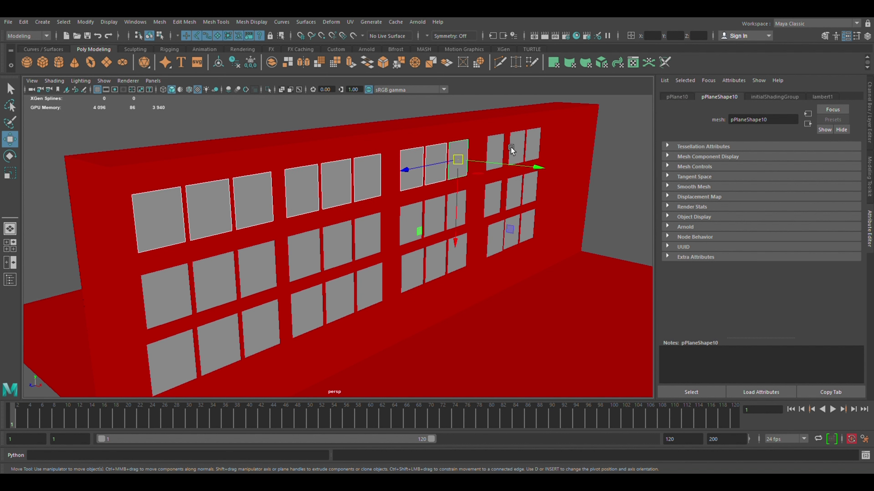
{"action": "left_click", "coordinate": [495, 152], "text": "shift"}
{"action": "left_click", "coordinate": [533, 145], "text": "shift"}
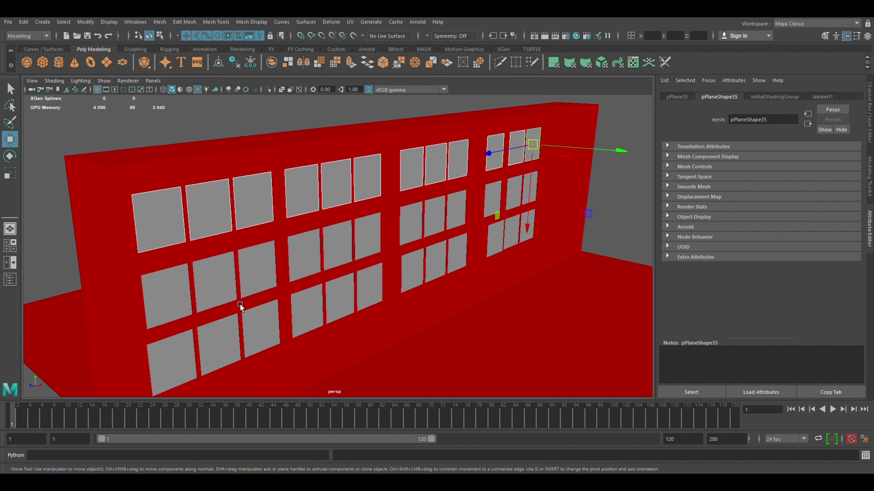
Step: Add all middle- and bottom-row panels, group them into group1, and pick one panel
{"action": "left_click", "coordinate": [181, 306], "text": "shift"}
{"action": "left_click", "coordinate": [220, 283], "text": "shift"}
{"action": "left_click", "coordinate": [259, 268], "text": "shift"}
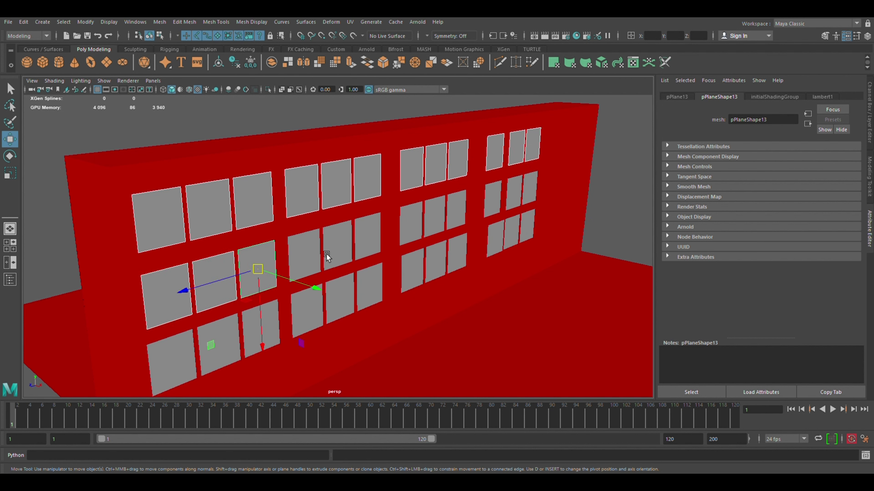
{"action": "left_click", "coordinate": [328, 255], "text": "shift"}
{"action": "left_click", "coordinate": [370, 237], "text": "shift"}
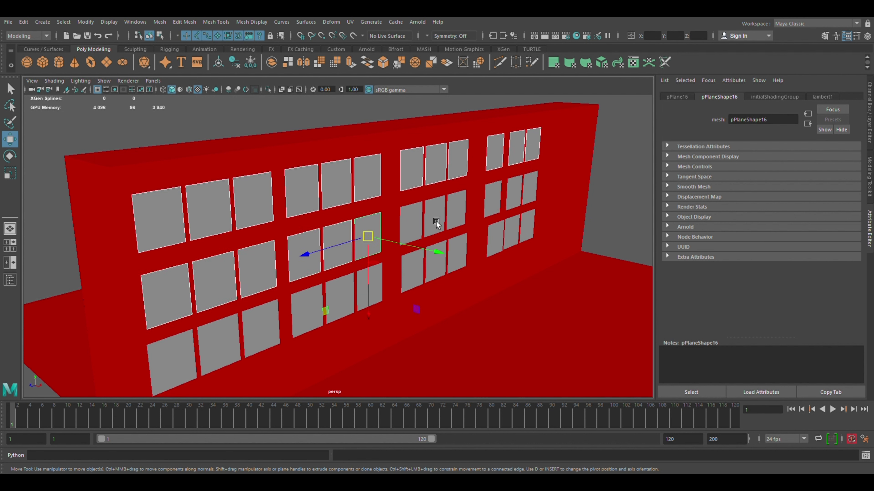
{"action": "left_click", "coordinate": [421, 224], "text": "shift"}
{"action": "left_click", "coordinate": [462, 211], "text": "shift"}
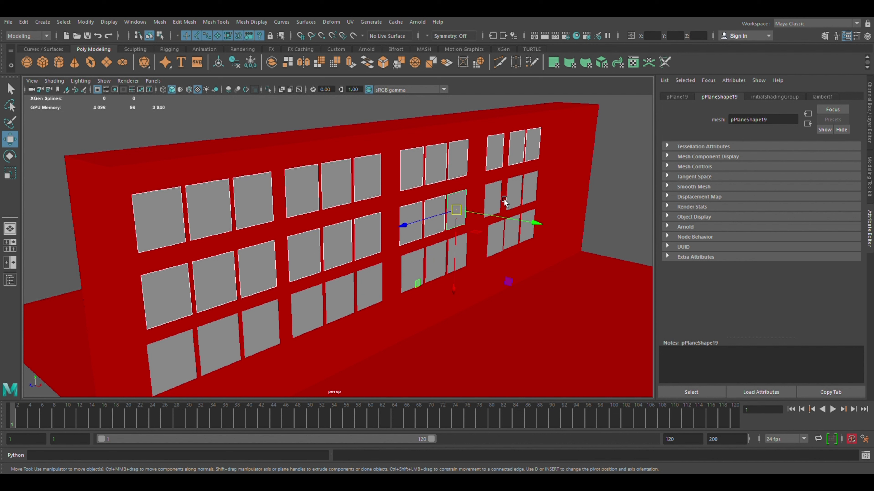
{"action": "left_click", "coordinate": [492, 199], "text": "shift"}
{"action": "left_click", "coordinate": [530, 188], "text": "shift"}
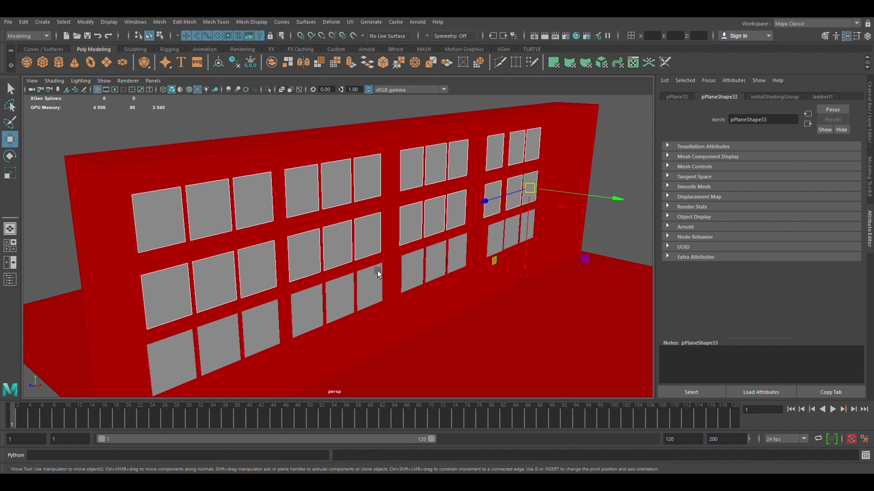
{"action": "left_click", "coordinate": [189, 364], "text": "shift"}
{"action": "left_click", "coordinate": [234, 337], "text": "shift"}
{"action": "left_click", "coordinate": [275, 329], "text": "shift"}
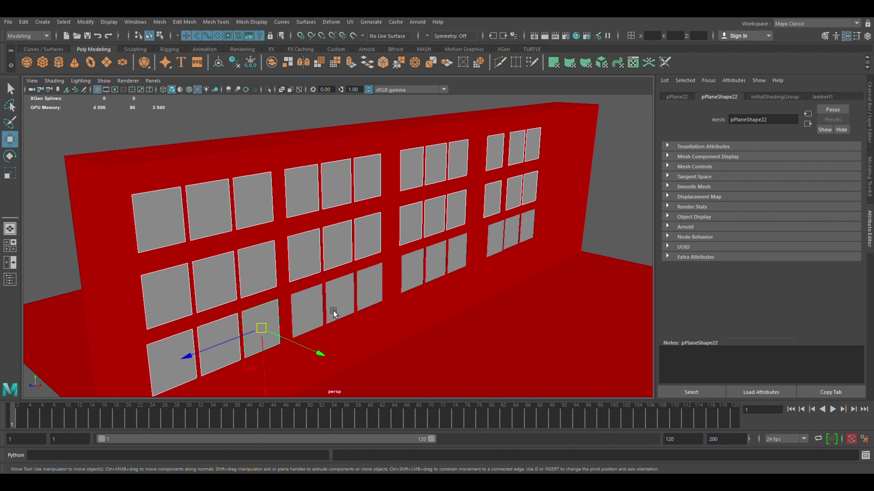
{"action": "left_click", "coordinate": [311, 316], "text": "shift"}
{"action": "left_click", "coordinate": [340, 303], "text": "shift"}
{"action": "left_click", "coordinate": [376, 293], "text": "shift"}
{"action": "left_click", "coordinate": [420, 276], "text": "shift"}
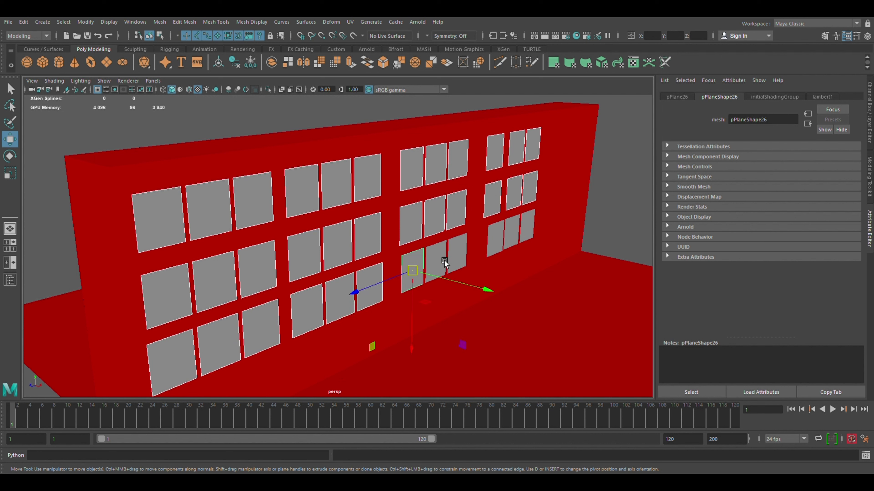
{"action": "left_click", "coordinate": [443, 261], "text": "shift"}
{"action": "left_click", "coordinate": [495, 241], "text": "shift"}
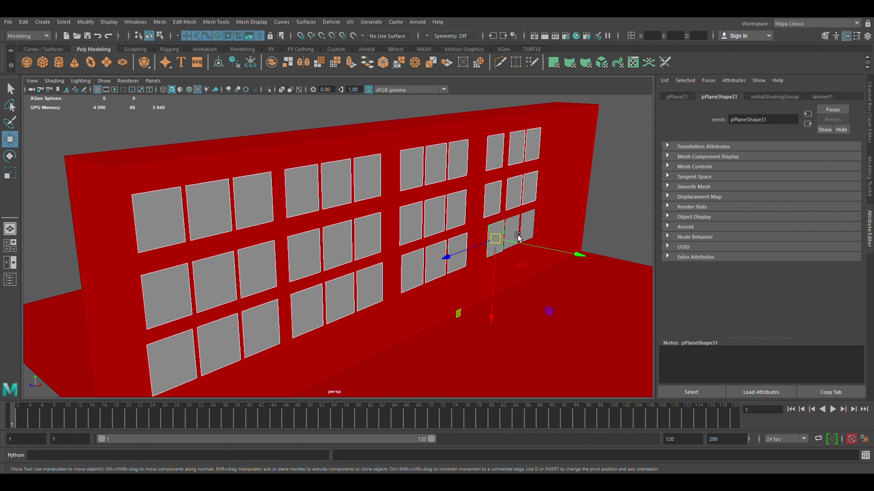
{"action": "left_click", "coordinate": [537, 232], "text": "shift"}
{"action": "key", "text": "ctrl+g"}
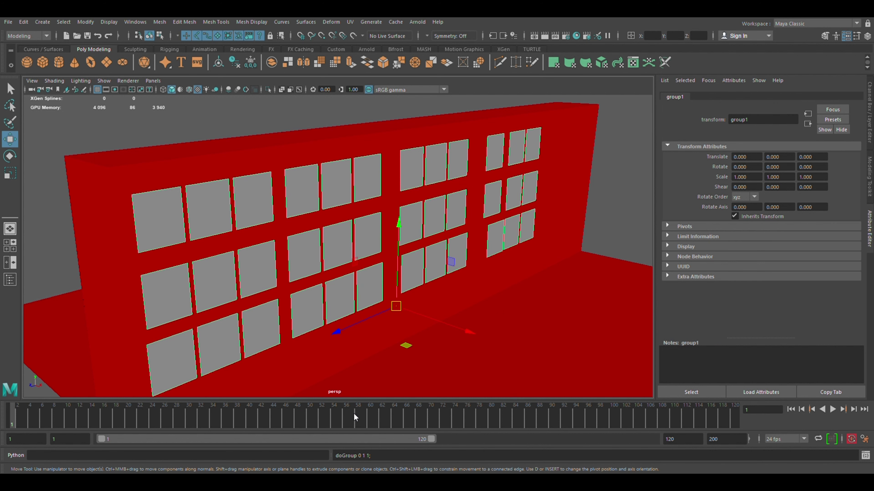
{"action": "key", "text": "Down"}
{"action": "key", "text": "Down"}
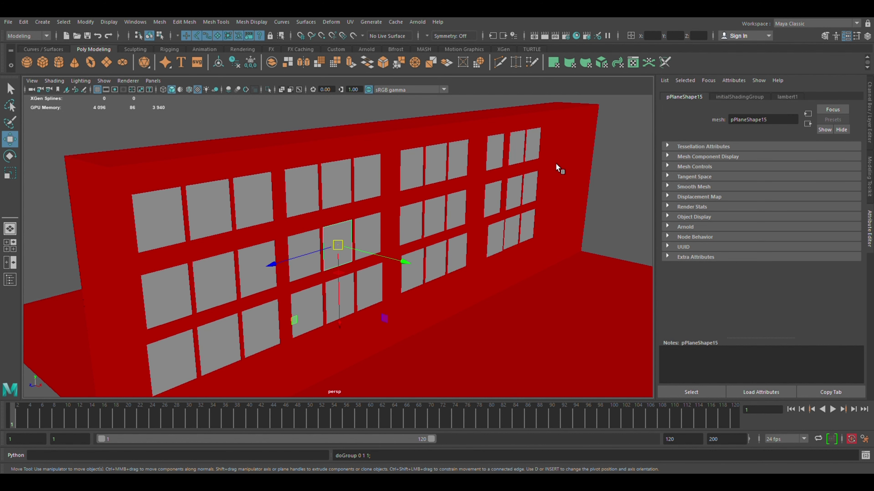
Step: Select the window panels in the left and middle groups of the wall
{"action": "right_click_drag", "start_coordinate": [642, 273], "coordinate": [643, 270]}
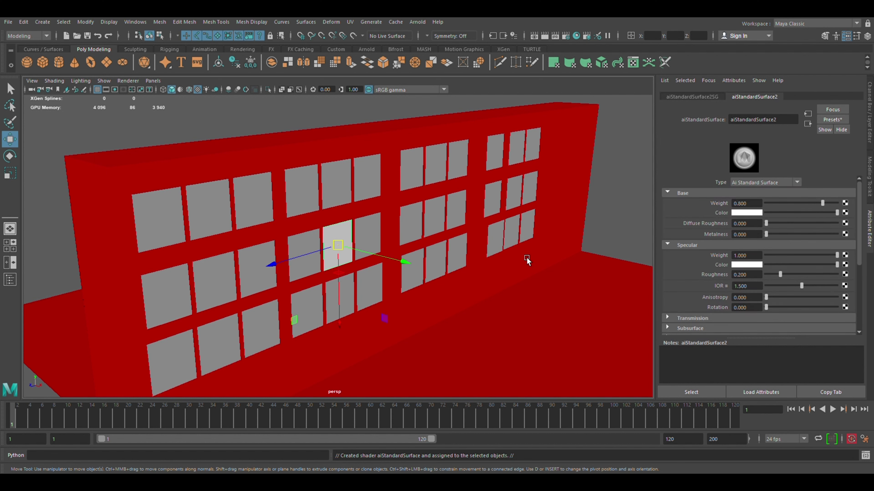
{"action": "left_click", "coordinate": [164, 227]}
{"action": "left_click_drag", "start_coordinate": [162, 225], "coordinate": [257, 280], "text": "shift"}
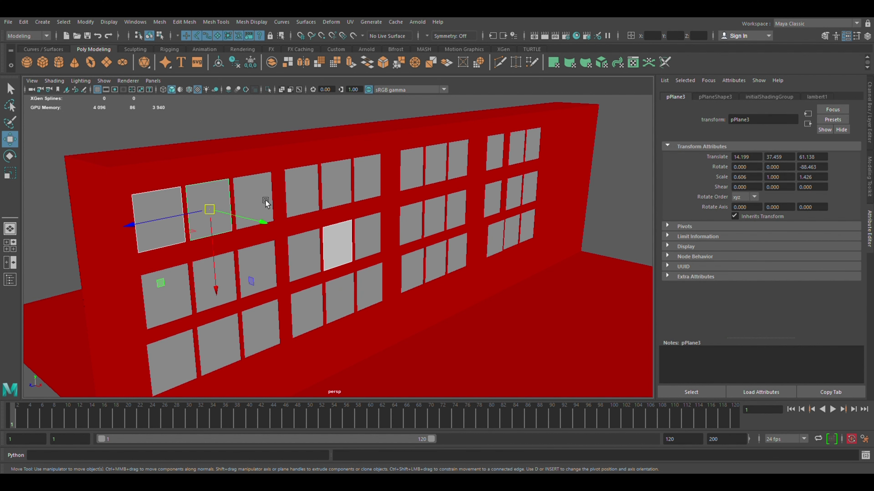
{"action": "left_click", "coordinate": [172, 287]}
{"action": "left_click", "coordinate": [170, 362]}
{"action": "left_click", "coordinate": [218, 343]}
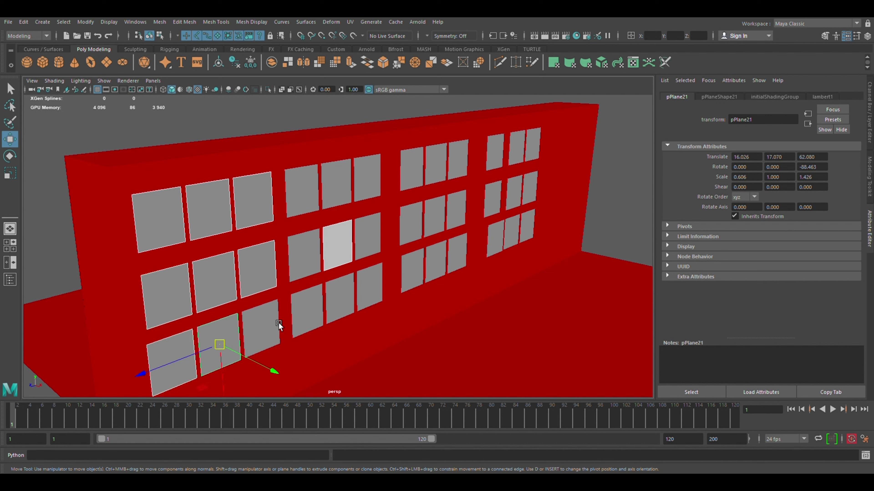
{"action": "left_click", "coordinate": [273, 325]}
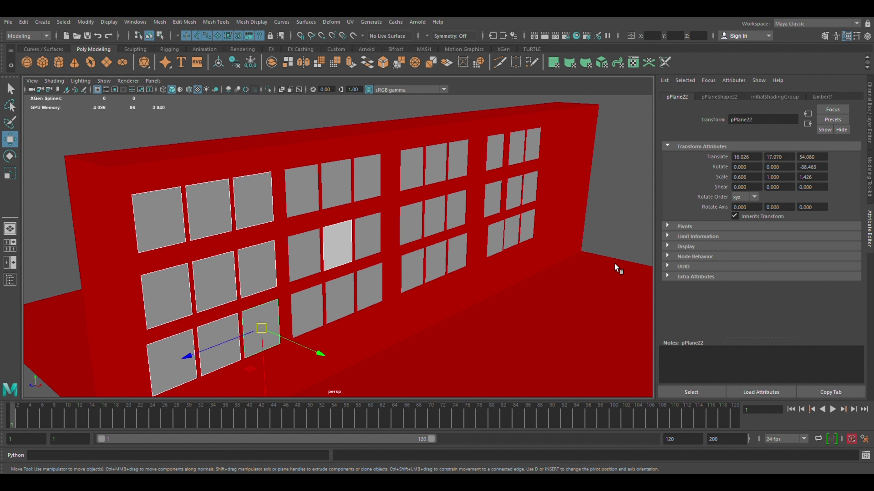
{"action": "left_click", "coordinate": [311, 192]}
{"action": "left_click", "coordinate": [367, 177]}
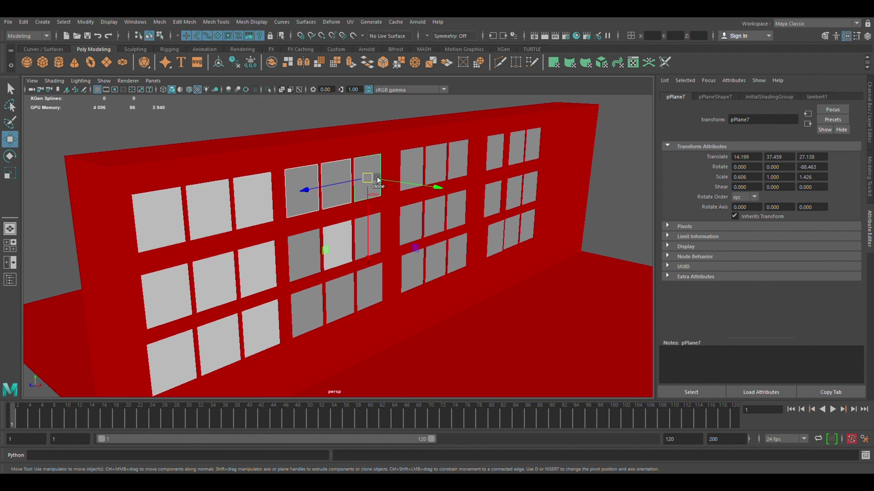
{"action": "left_click", "coordinate": [368, 237]}
{"action": "left_click", "coordinate": [316, 248]}
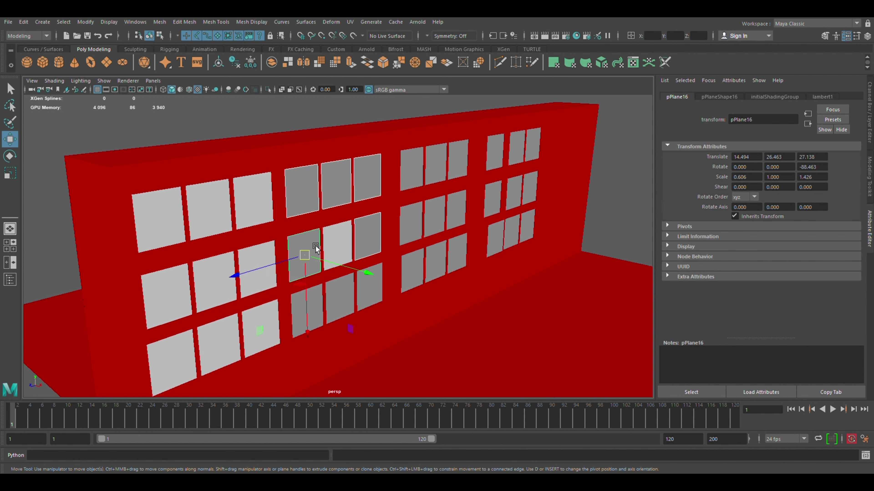
{"action": "left_click", "coordinate": [306, 309]}
{"action": "left_click", "coordinate": [369, 287]}
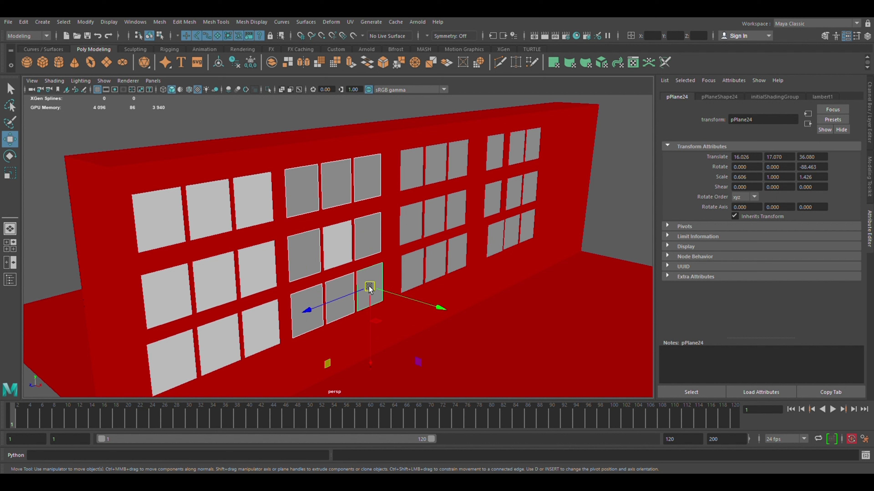
Step: Add the right-hand panels to the selection and give them a new white aiStandardSurface4 shader
{"action": "left_click", "coordinate": [417, 275]}
{"action": "left_click", "coordinate": [425, 227]}
{"action": "left_click", "coordinate": [415, 169]}
{"action": "left_click", "coordinate": [447, 165]}
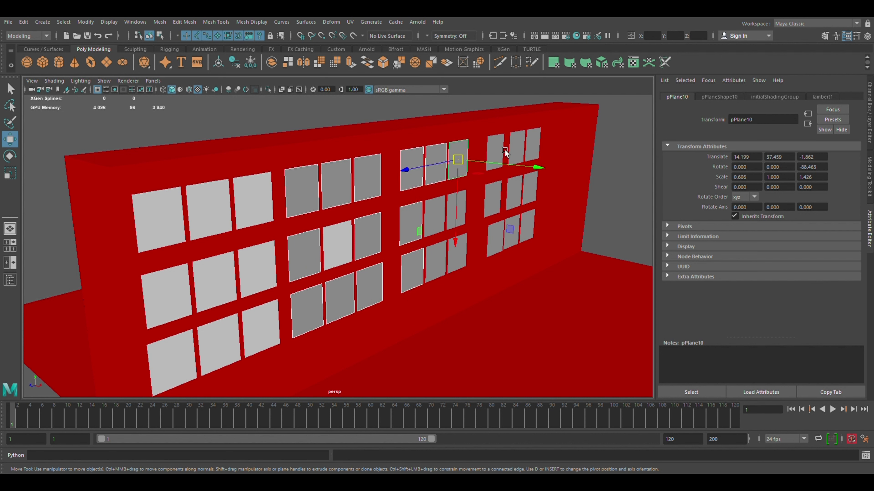
{"action": "left_click", "coordinate": [495, 151]}
{"action": "left_click", "coordinate": [541, 141]}
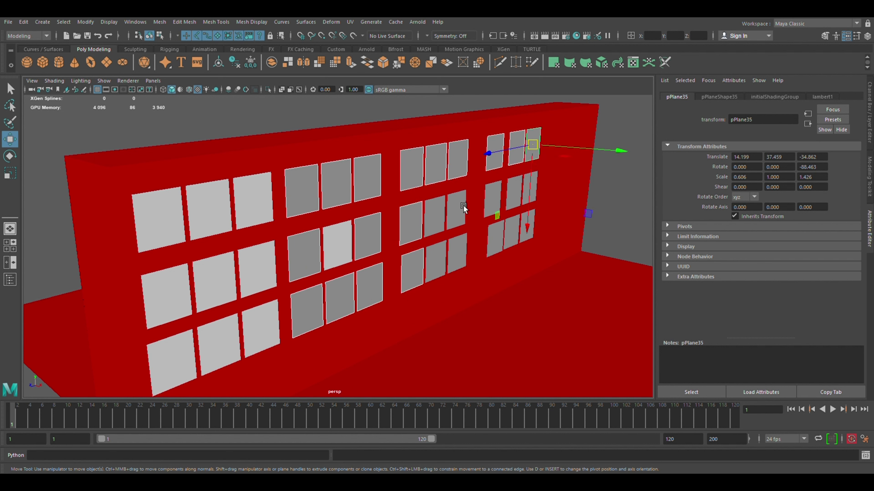
{"action": "left_click", "coordinate": [455, 214]}
{"action": "left_click", "coordinate": [457, 251]}
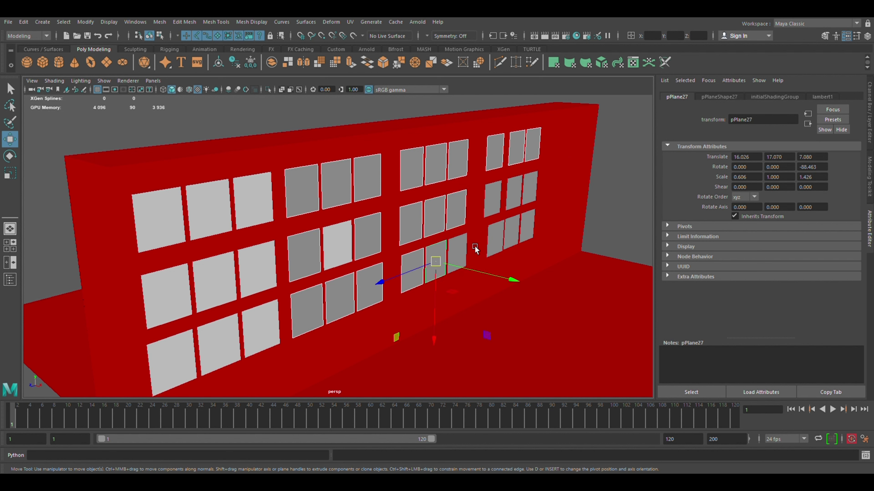
{"action": "left_click", "coordinate": [497, 200]}
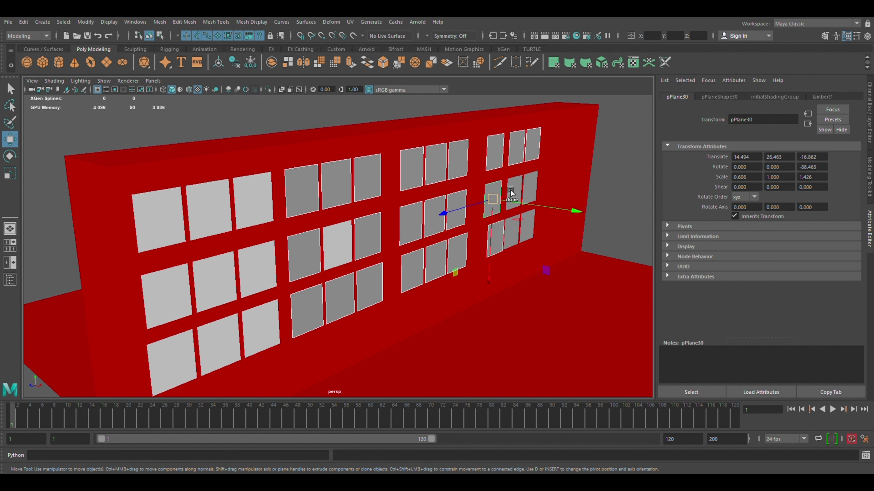
{"action": "left_click", "coordinate": [533, 189]}
{"action": "left_click", "coordinate": [520, 232]}
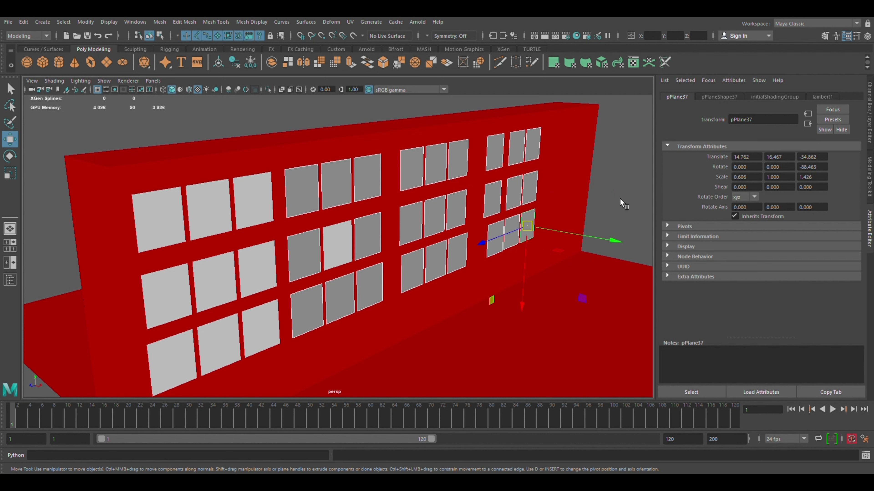
{"action": "middle_click_drag", "start_coordinate": [623, 262], "coordinate": [625, 262]}
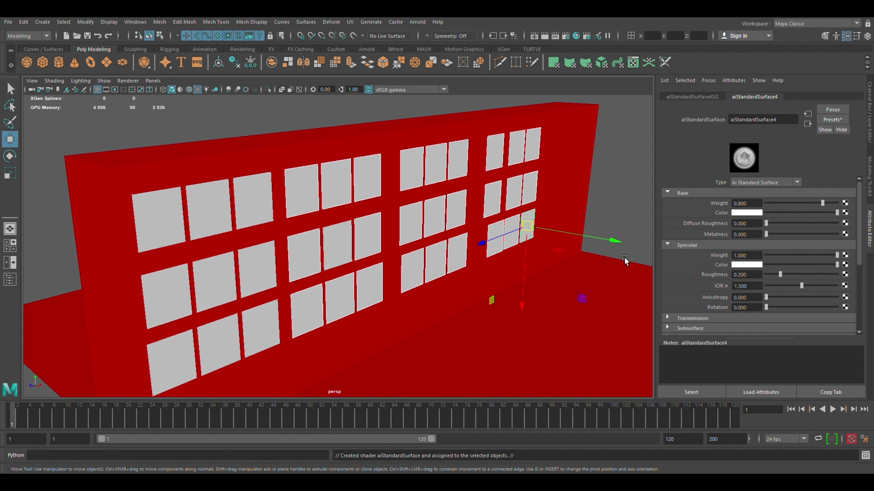
{"action": "left_click_drag", "start_coordinate": [625, 257], "coordinate": [653, 241], "text": "alt"}
Step: Give the top-left panel its own aiStandardSurface5 shader with Blood Money.jpg as its colour texture
{"action": "left_click", "coordinate": [166, 172]}
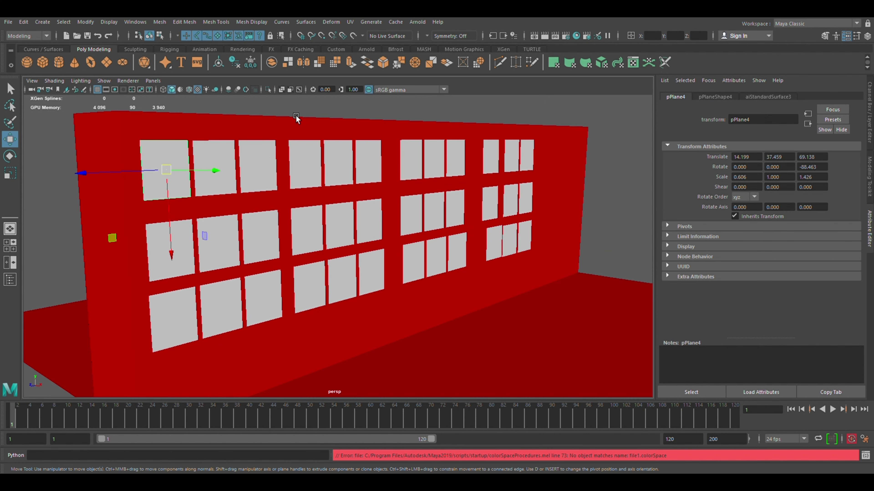
{"action": "left_click", "coordinate": [303, 109]}
{"action": "left_click", "coordinate": [183, 171]}
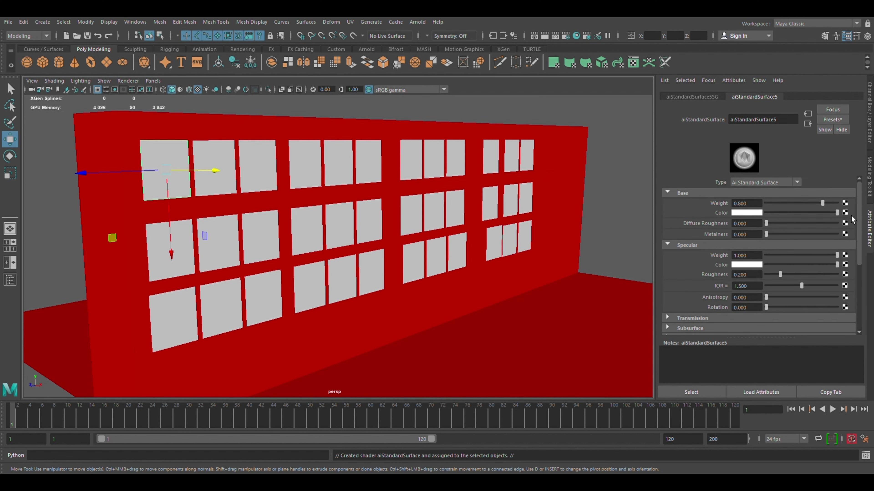
{"action": "left_click", "coordinate": [844, 212]}
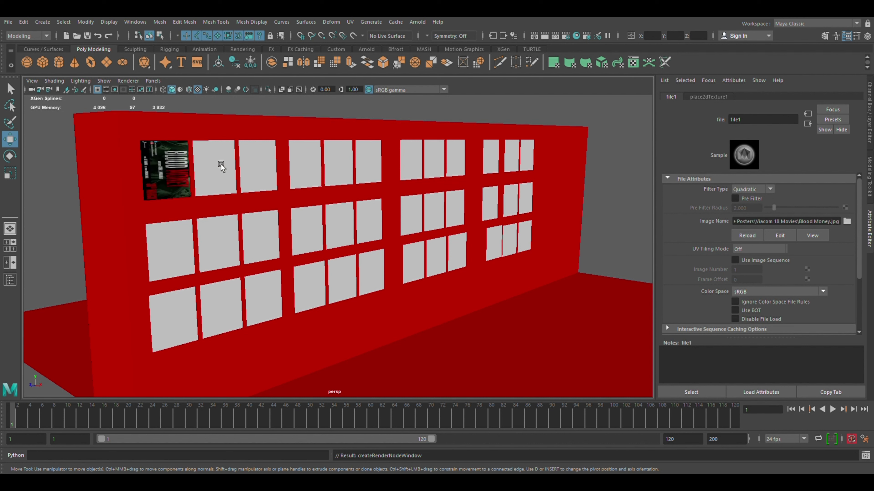
{"action": "left_click", "coordinate": [177, 174]}
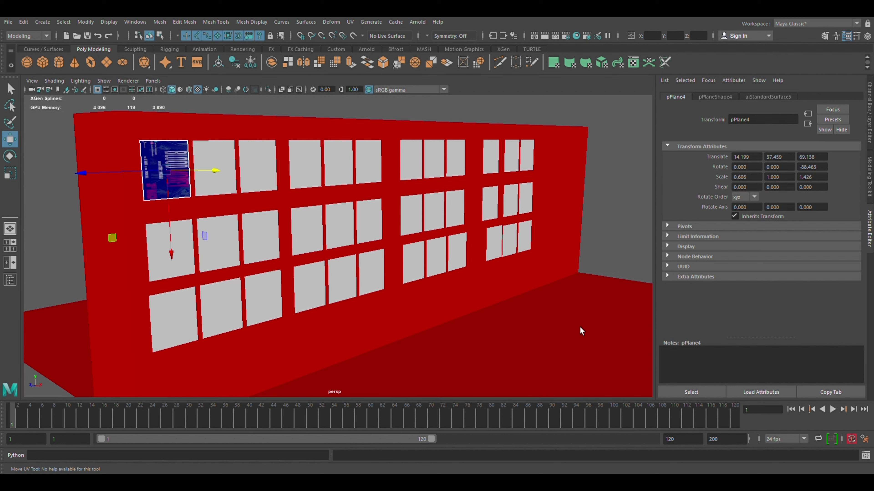
Step: Scale and move the top-left panel's UVs so the Blood Money poster fills it upright
{"action": "key", "text": "F9"}
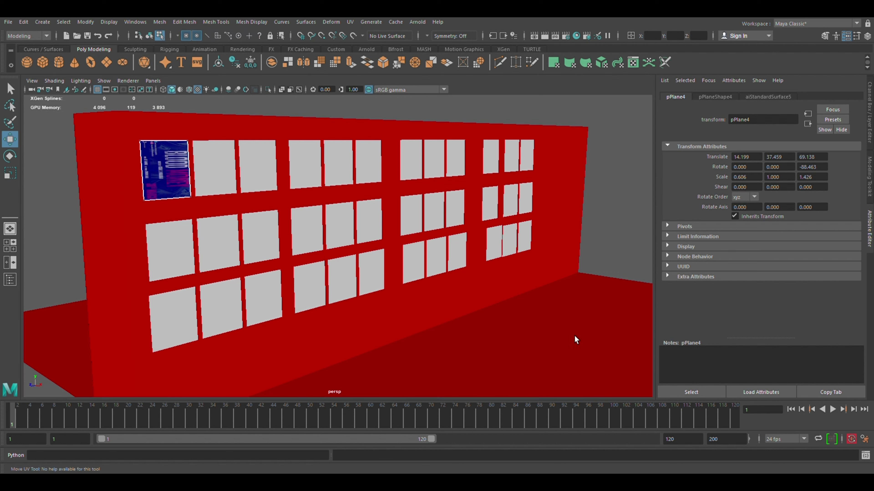
{"action": "key", "text": "e"}
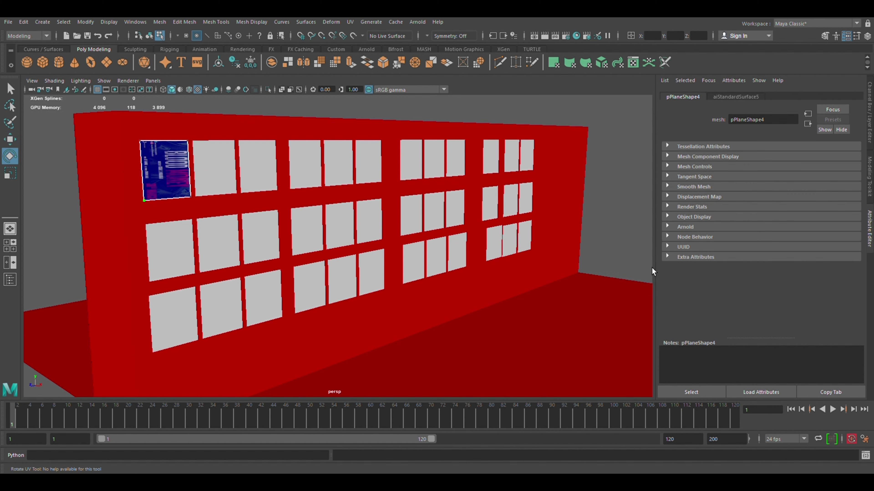
{"action": "key", "text": "r"}
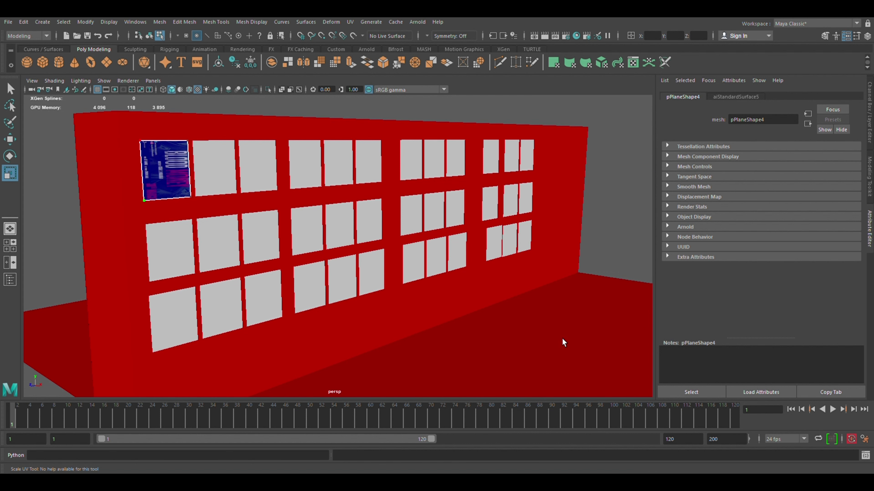
{"action": "key", "text": "F9"}
{"action": "key", "text": "F12"}
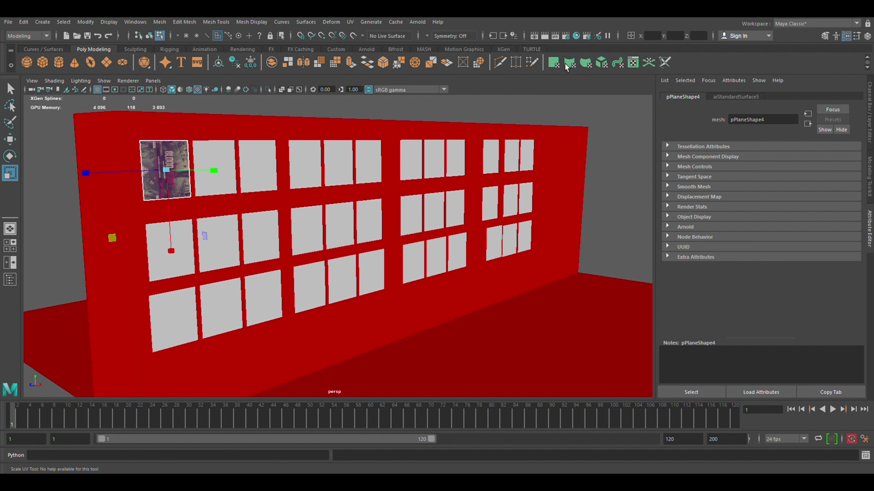
{"action": "key", "text": "w"}
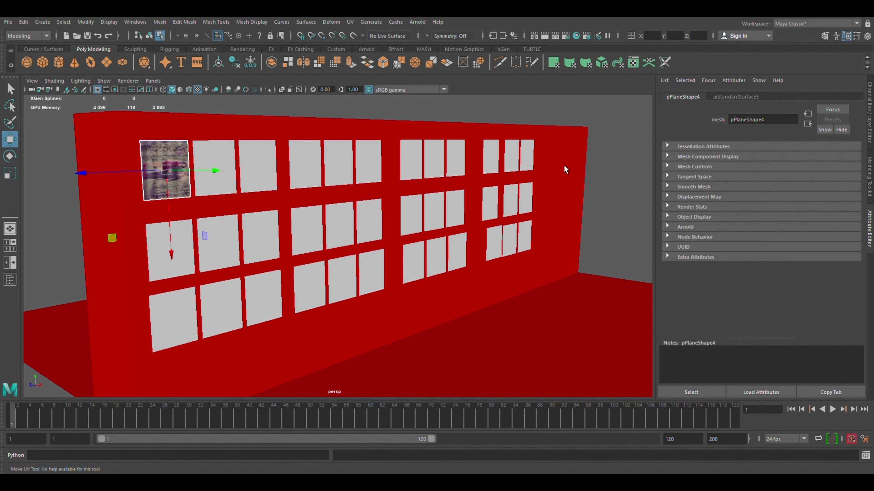
{"action": "key", "text": "r"}
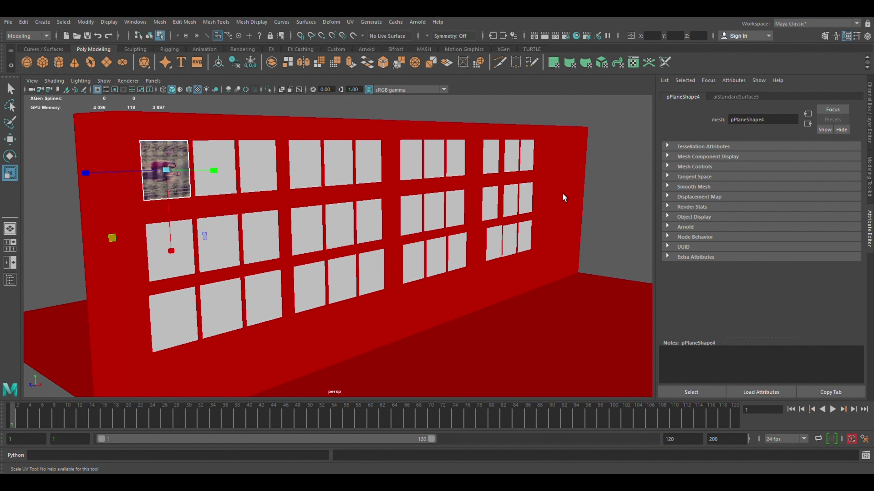
{"action": "key", "text": "w"}
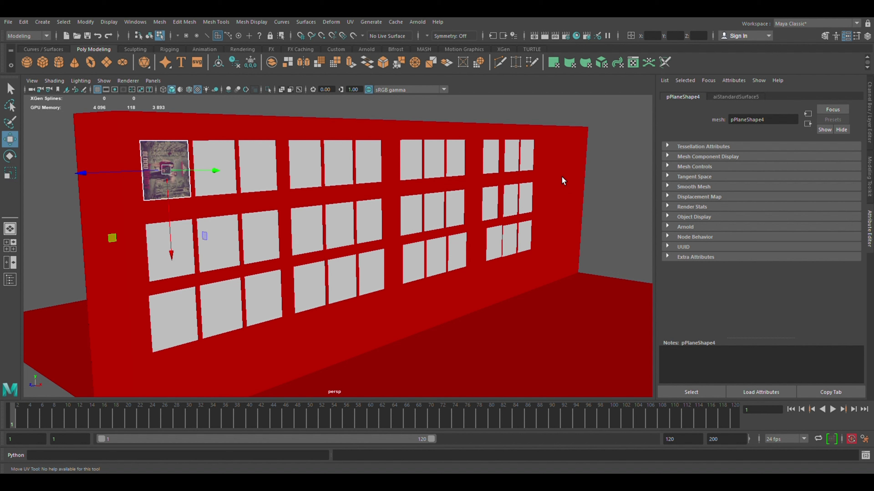
{"action": "key", "text": "e"}
{"action": "key", "text": "r"}
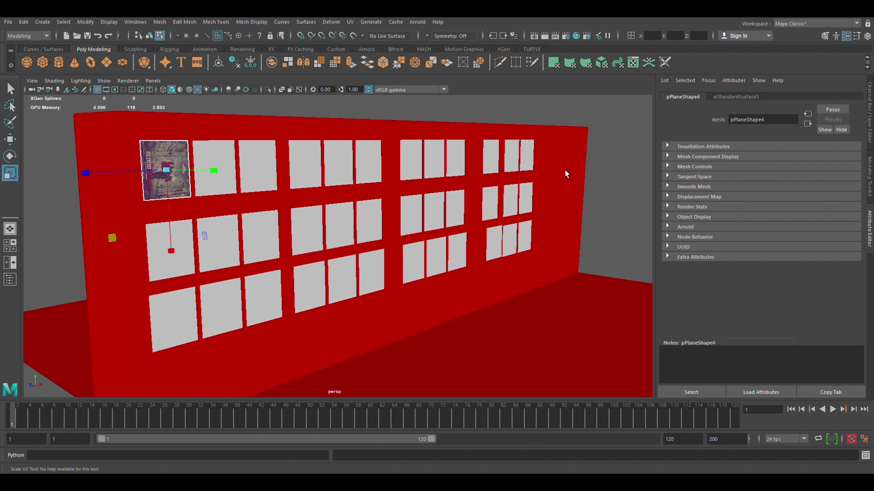
{"action": "key", "text": "w"}
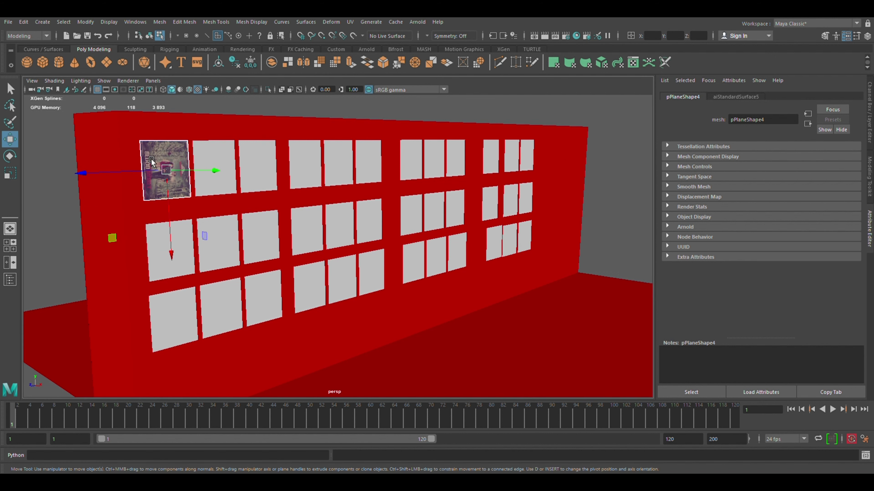
{"action": "left_click", "coordinate": [224, 162]}
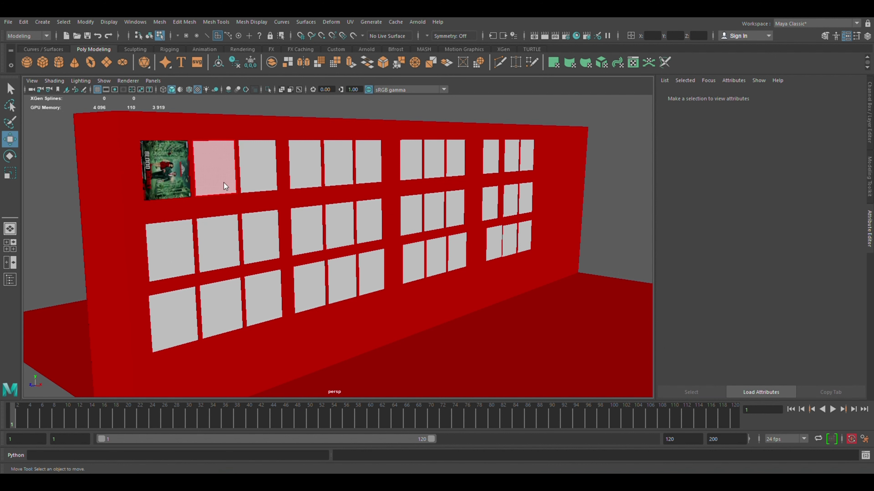
Step: Give the second top-row panel an aiStandardSurface6 shader showing the Vicky Donor.jpg poster
{"action": "left_click", "coordinate": [239, 168]}
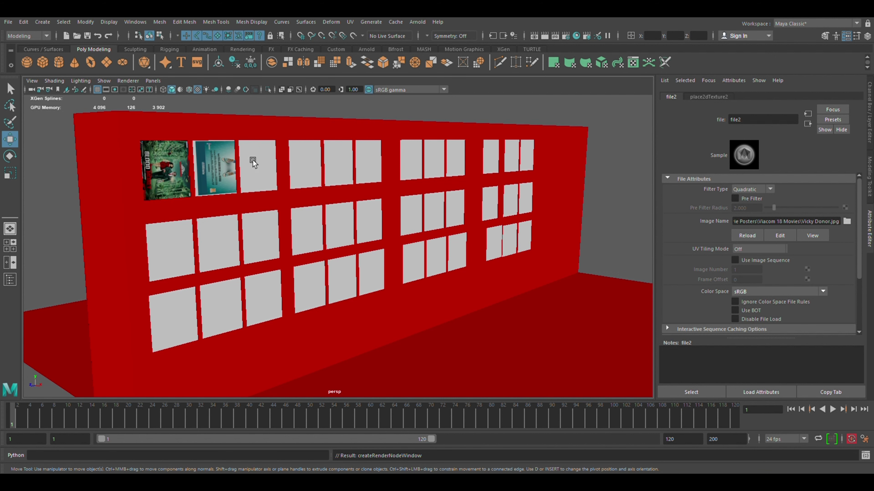
{"action": "left_click", "coordinate": [221, 181]}
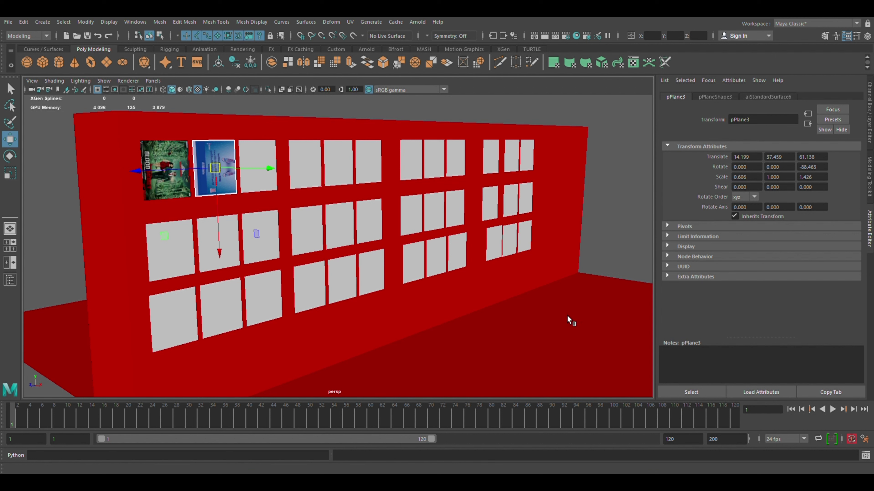
Step: Fit the Vicky Donor poster's UVs to its panel, and give the third top-row panel aiStandardSurface7
{"action": "key", "text": "F8"}
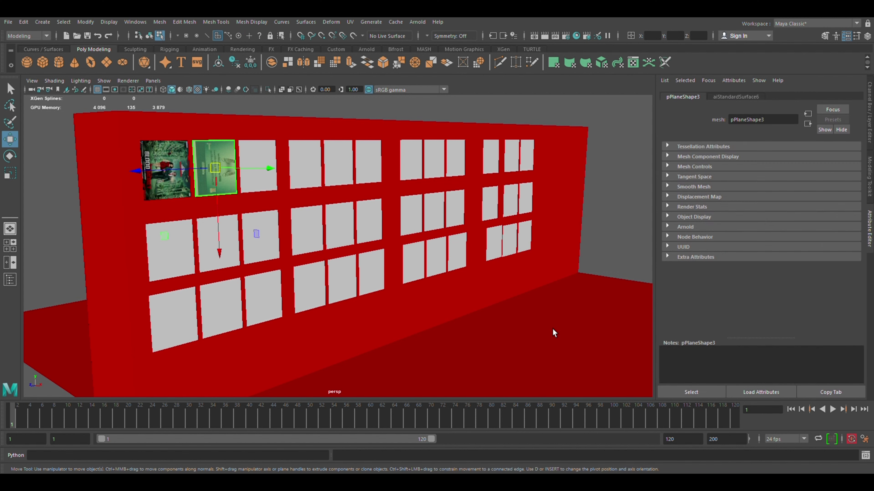
{"action": "key", "text": "e"}
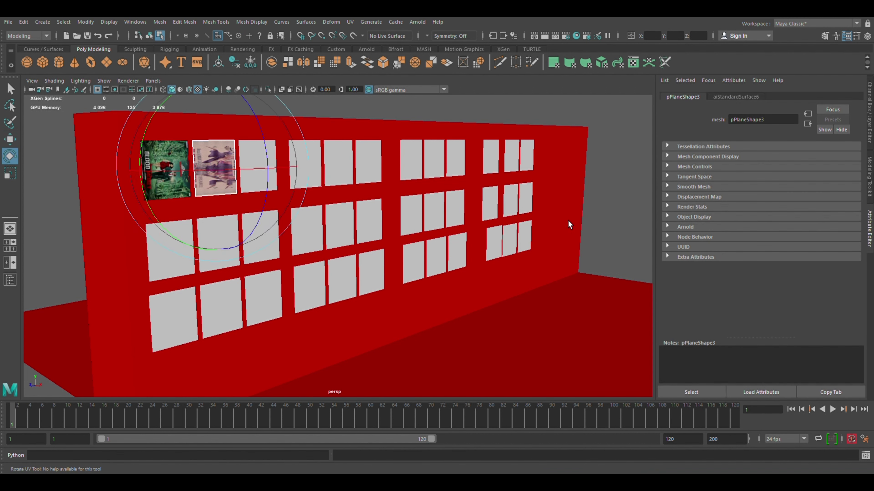
{"action": "key", "text": "r"}
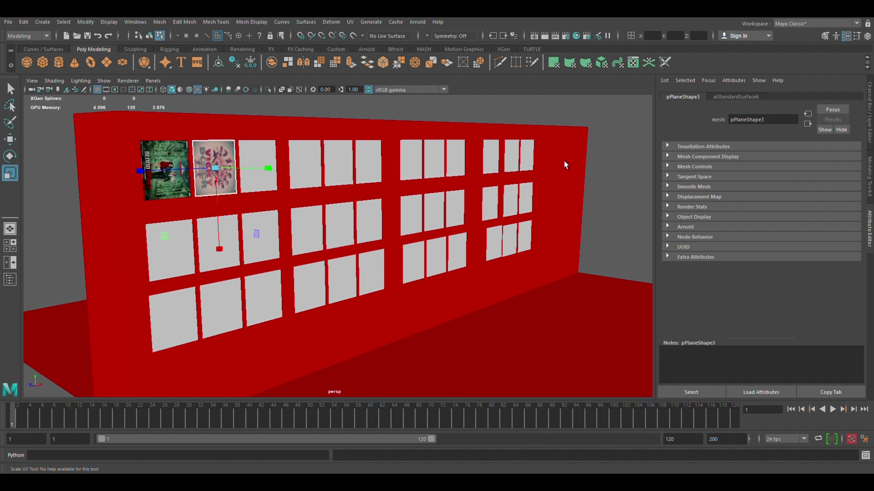
{"action": "key", "text": "w"}
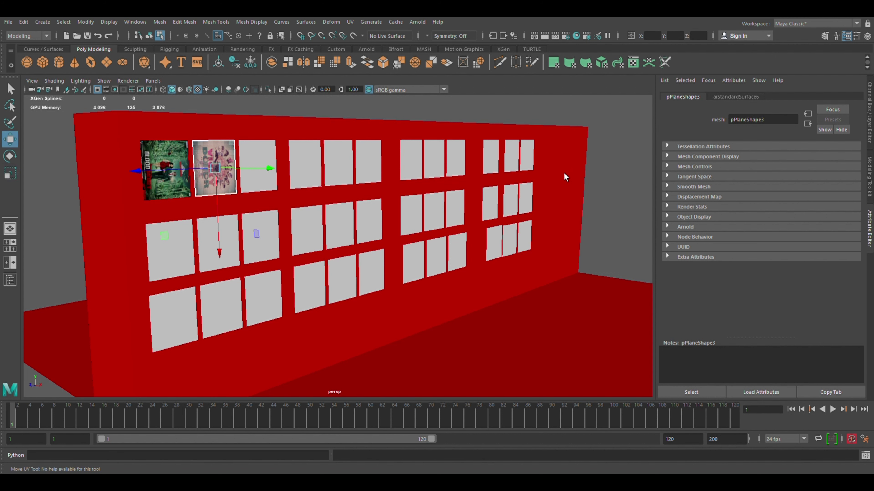
{"action": "key", "text": "r"}
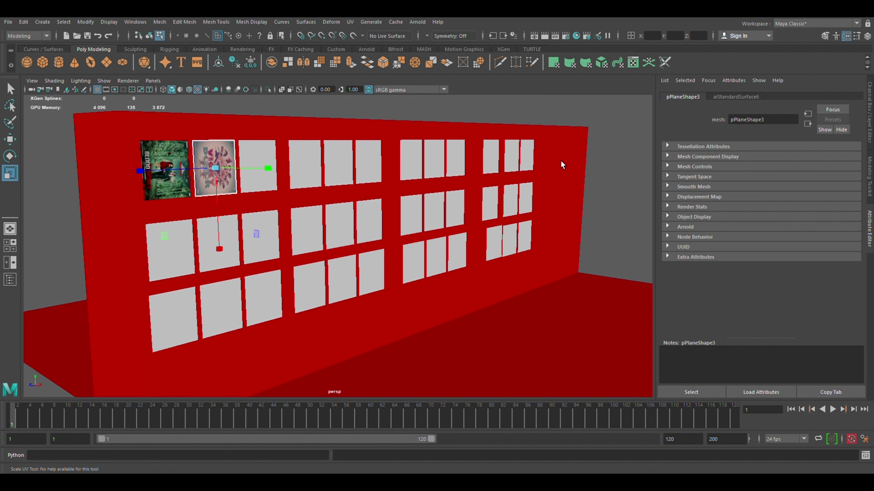
{"action": "key", "text": "w"}
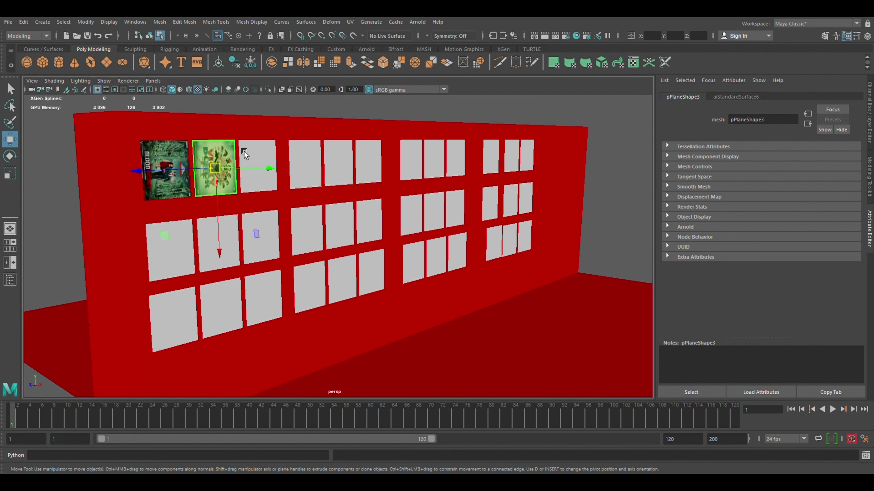
{"action": "left_click", "coordinate": [254, 133]}
{"action": "left_click", "coordinate": [262, 187]}
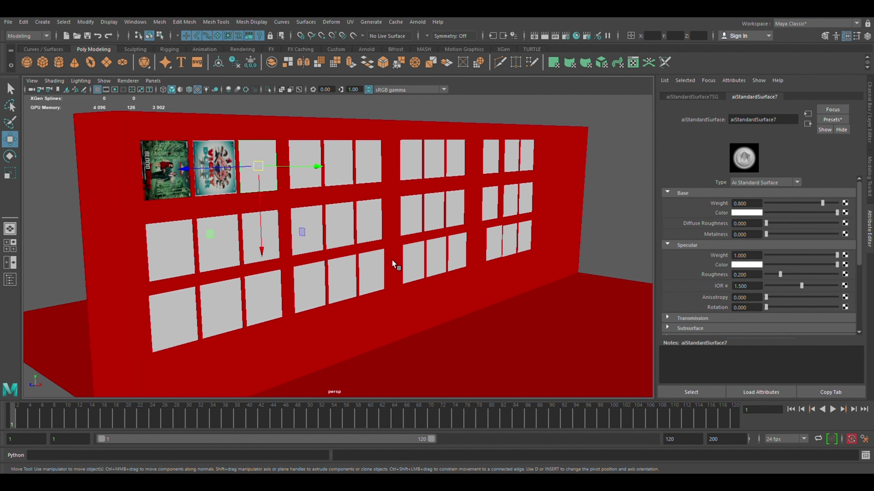
Step: Give the second-row white panels new aiStandardSurface shaders with file textures on Base Color
{"action": "left_click", "coordinate": [382, 257]}
{"action": "left_click", "coordinate": [190, 235]}
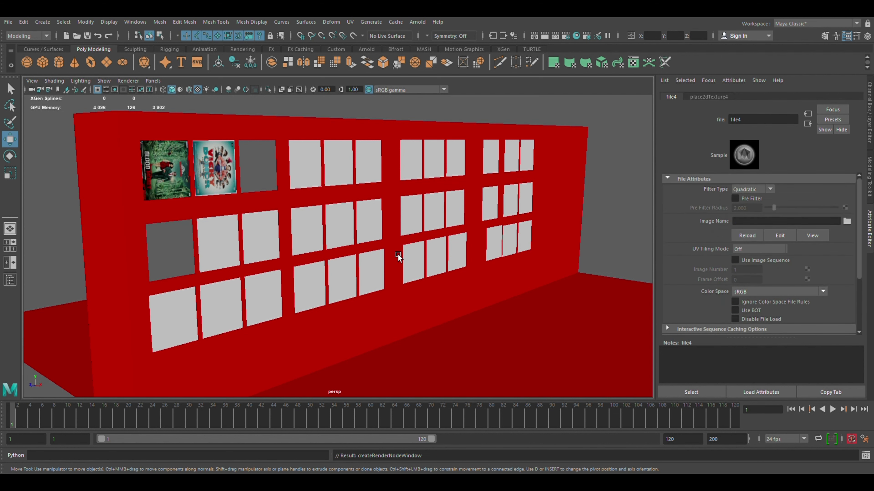
{"action": "left_click", "coordinate": [221, 243]}
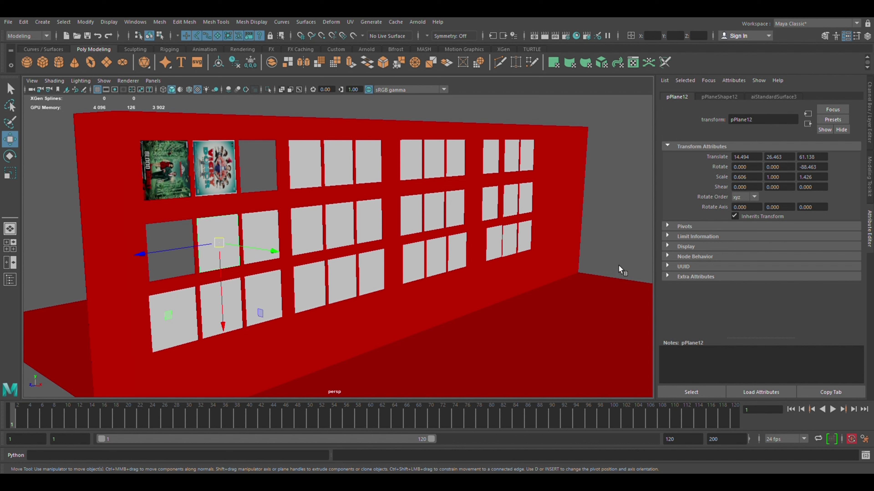
{"action": "right_click_drag", "start_coordinate": [618, 266], "coordinate": [659, 260]}
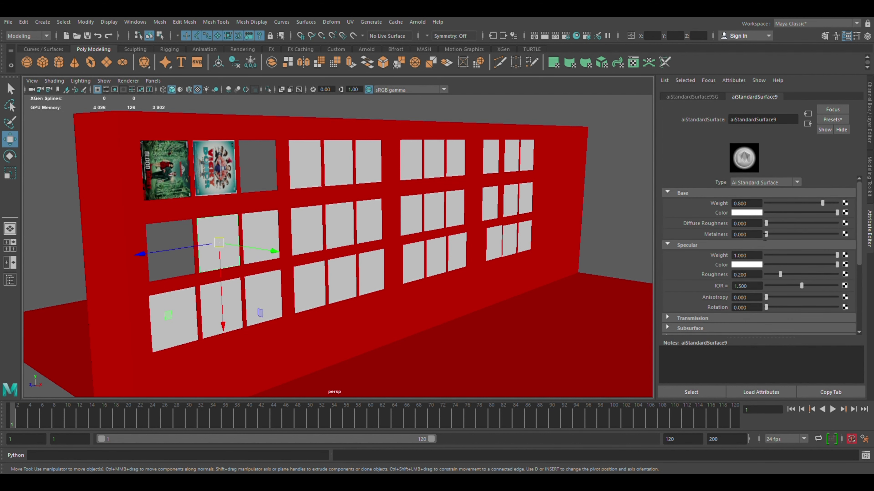
{"action": "left_click", "coordinate": [278, 245]}
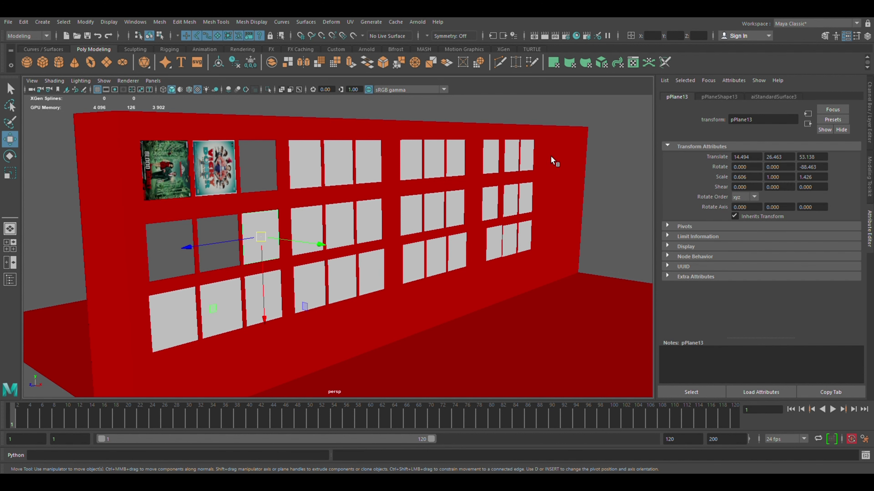
{"action": "right_click_drag", "start_coordinate": [624, 254], "coordinate": [630, 261]}
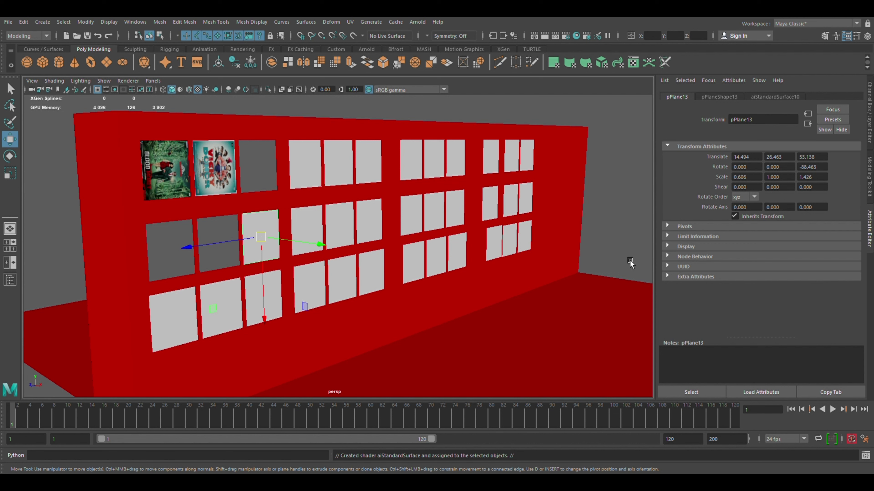
{"action": "left_click", "coordinate": [846, 213]}
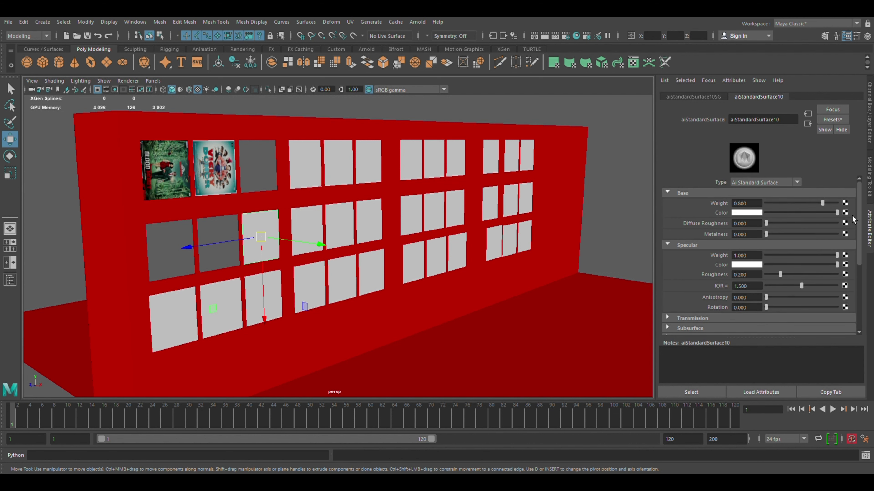
Step: Give the bottom-row white panels new aiStandardSurface shaders with file texture nodes
{"action": "left_click", "coordinate": [186, 327]}
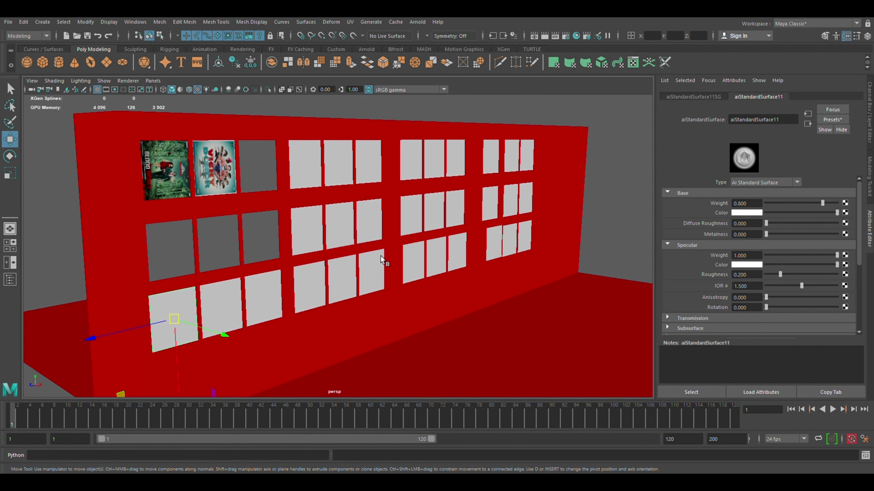
{"action": "left_click", "coordinate": [227, 319]}
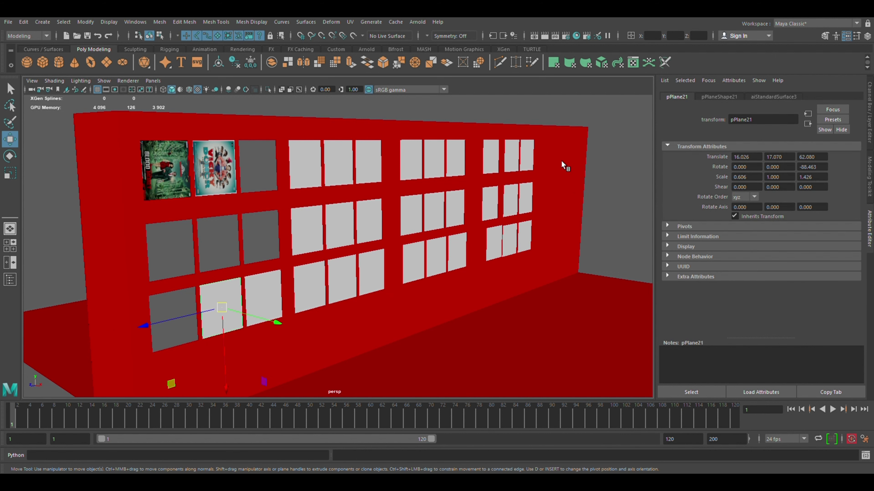
{"action": "right_click_drag", "start_coordinate": [644, 265], "coordinate": [604, 271]}
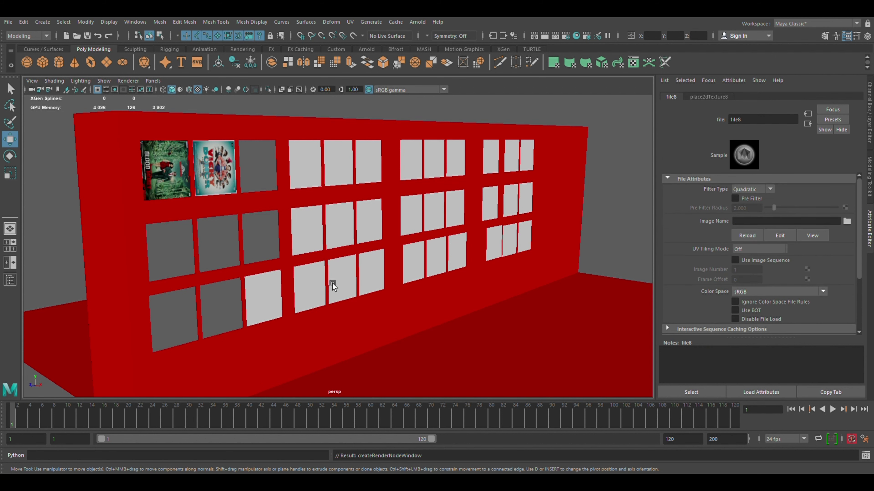
{"action": "left_click", "coordinate": [268, 294]}
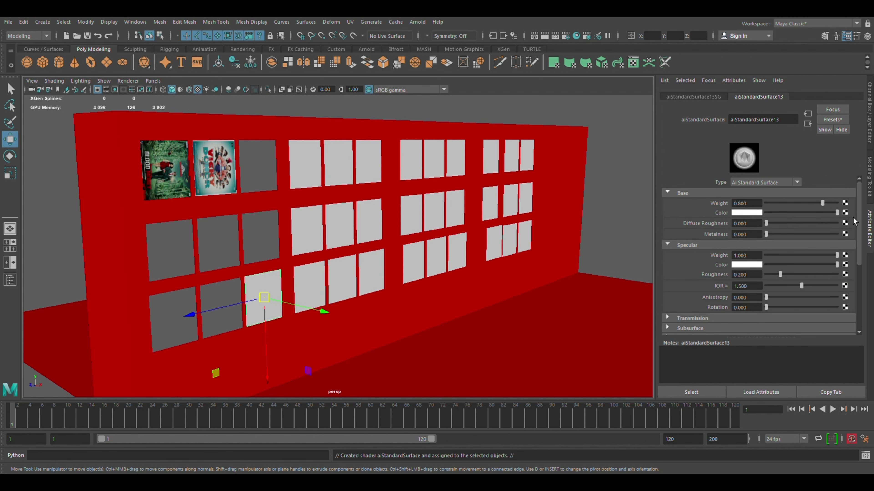
{"action": "key", "text": "ctrl+z"}
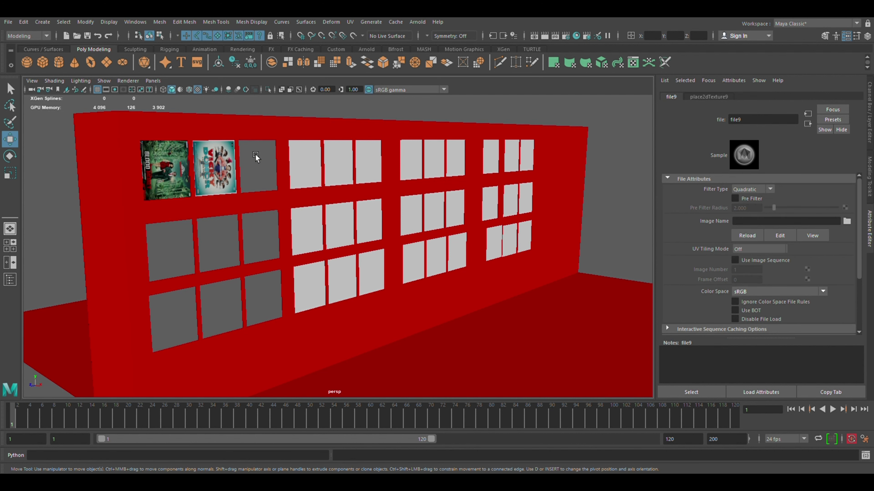
{"action": "left_click", "coordinate": [256, 156]}
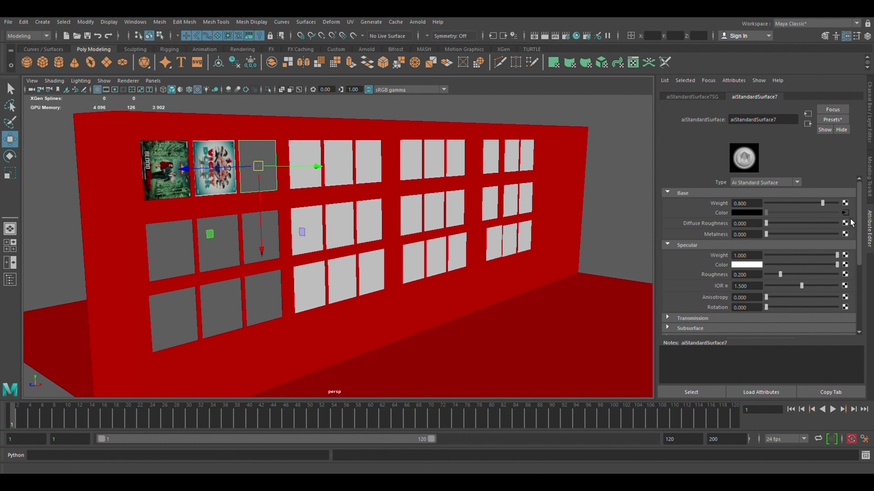
Step: Load poster JPGs for the third top-row panel and the Cocktail and Gangs Of Wasseypur 2 panels
{"action": "left_click", "coordinate": [853, 224]}
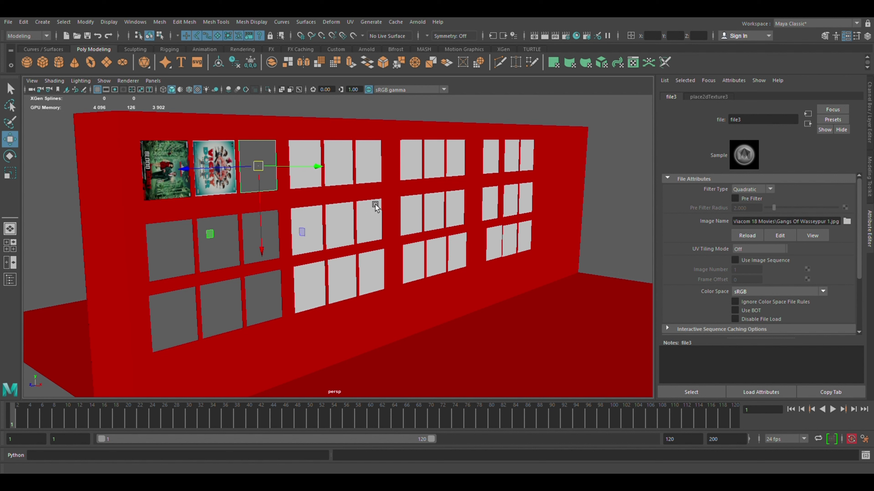
{"action": "left_click", "coordinate": [181, 250]}
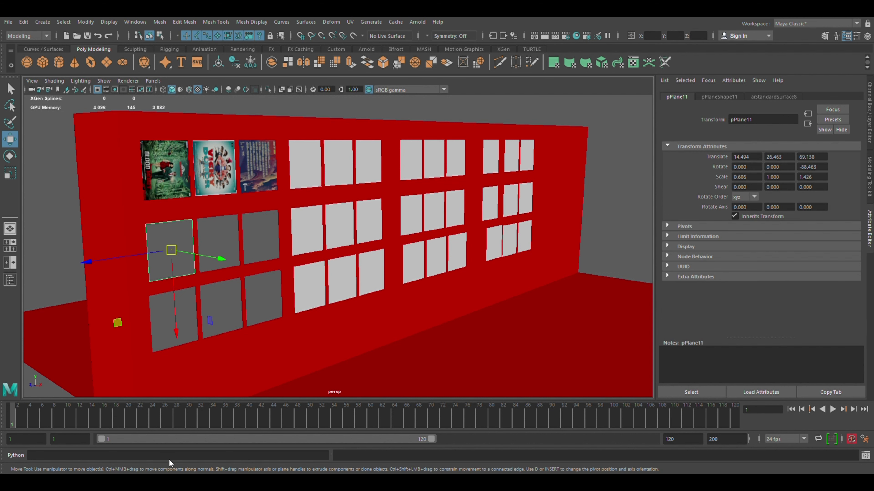
{"action": "left_click", "coordinate": [845, 213]}
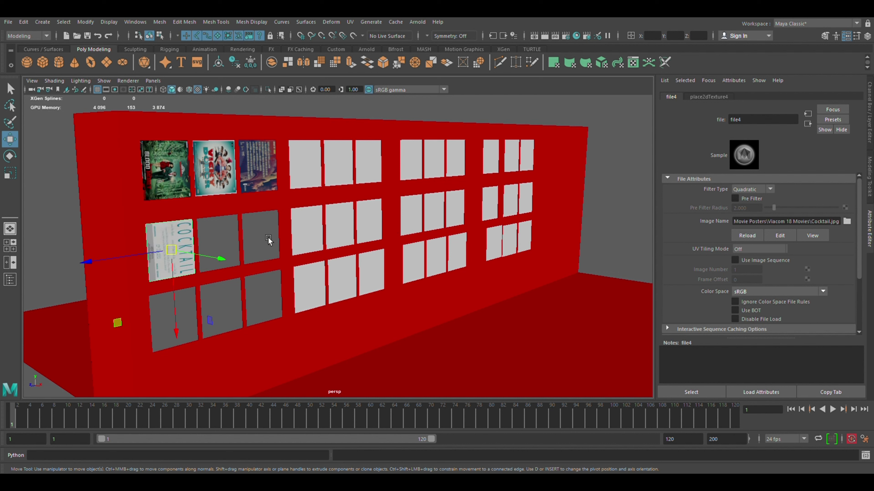
{"action": "left_click", "coordinate": [232, 238]}
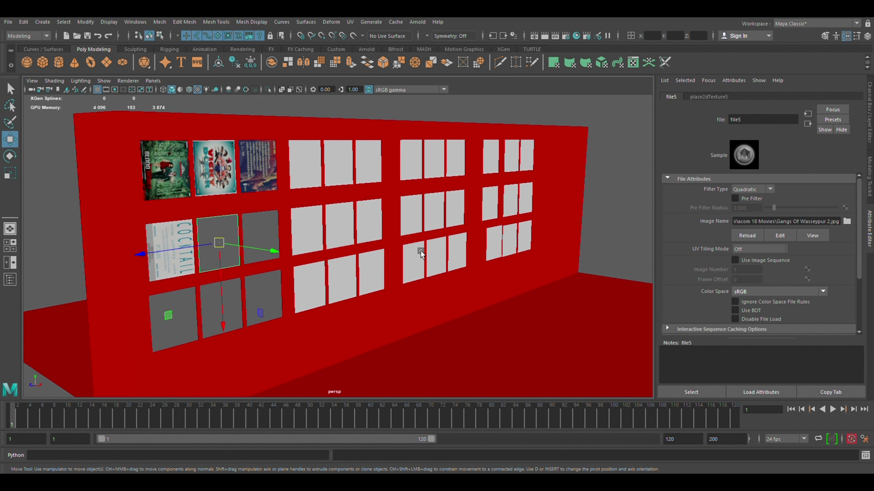
{"action": "left_click", "coordinate": [270, 230]}
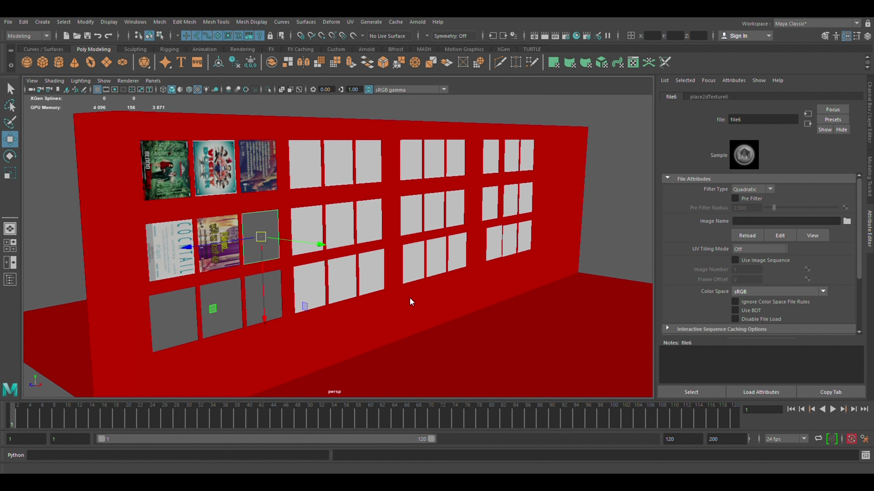
Step: Set poster images on the bottom-row panels' file textures, including Bombay Talkies.jpg
{"action": "left_click", "coordinate": [183, 337]}
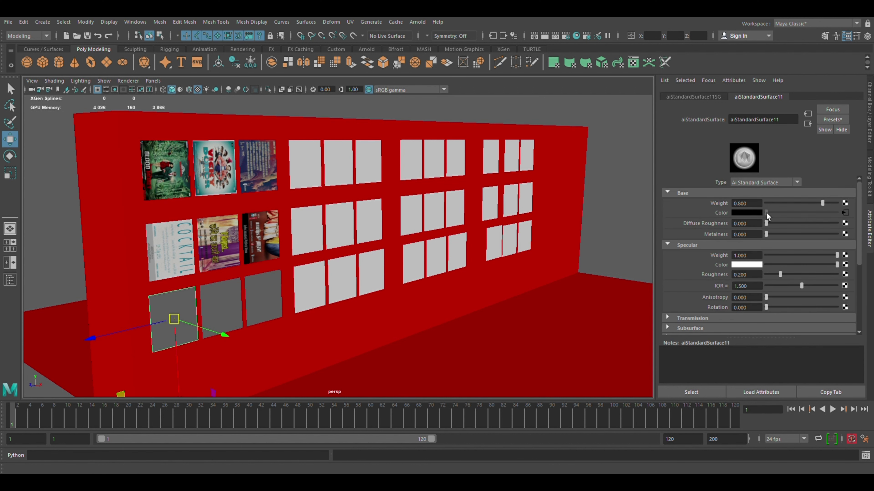
{"action": "left_click", "coordinate": [846, 213]}
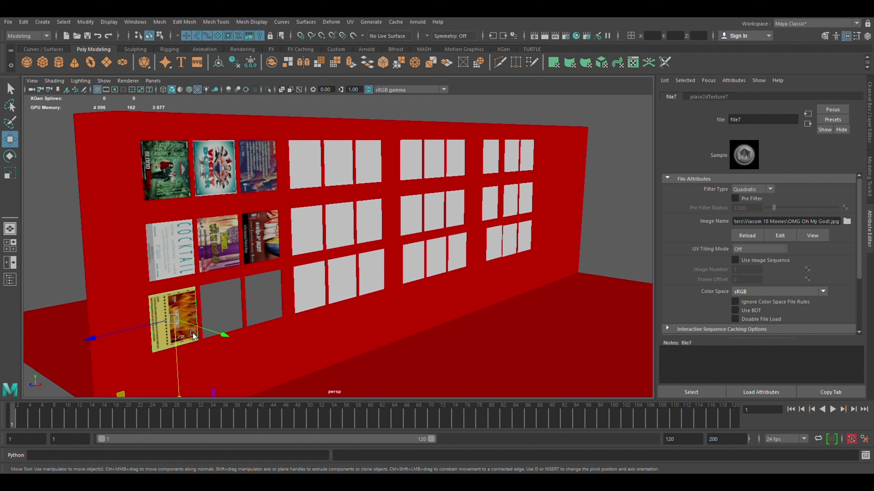
{"action": "left_click", "coordinate": [239, 301]}
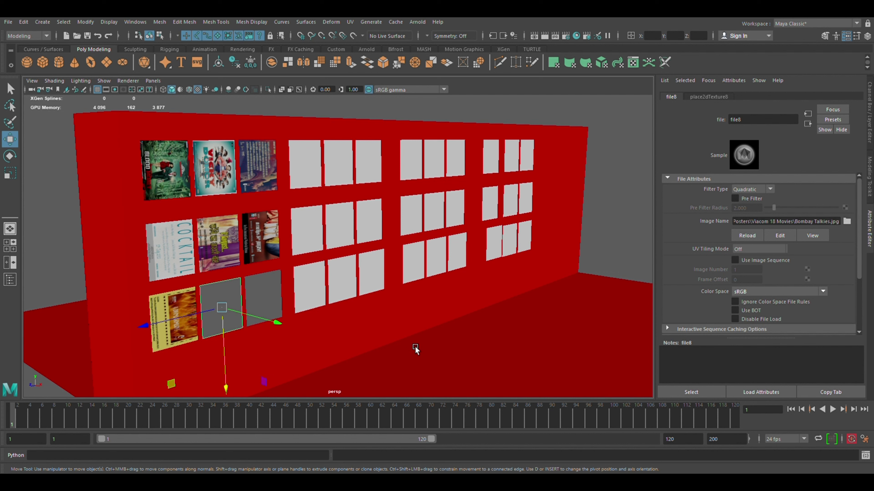
{"action": "left_click", "coordinate": [263, 300]}
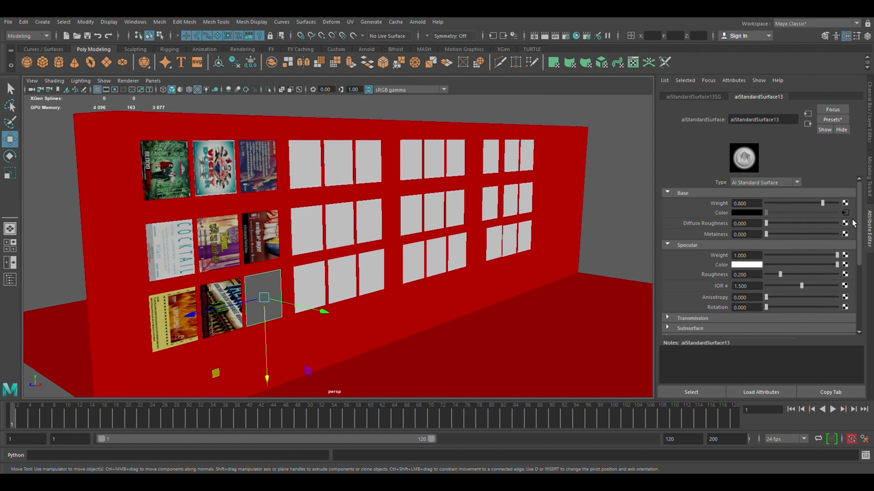
{"action": "left_click", "coordinate": [845, 213]}
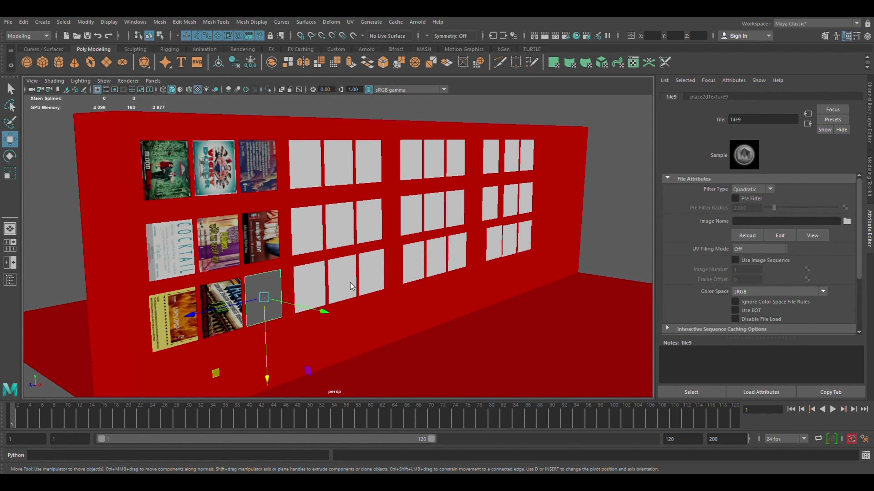
{"action": "left_click", "coordinate": [260, 169]}
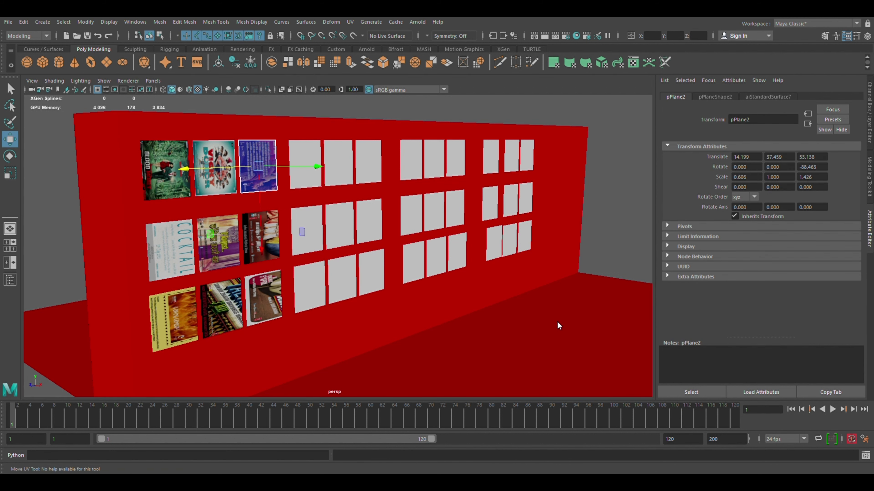
Step: Rotate, scale and move the third top-row panel's UVs so the Bombay Talkies poster fits upright
{"action": "key", "text": "F8"}
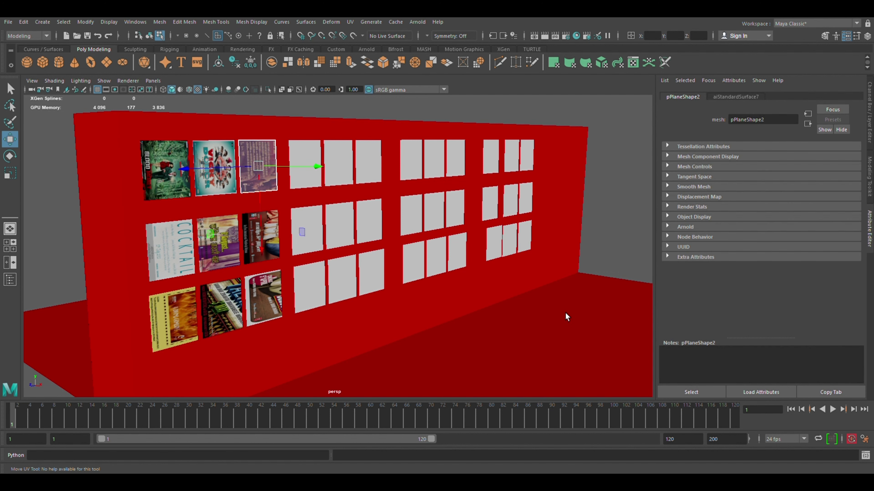
{"action": "key", "text": "e"}
{"action": "key", "text": "r"}
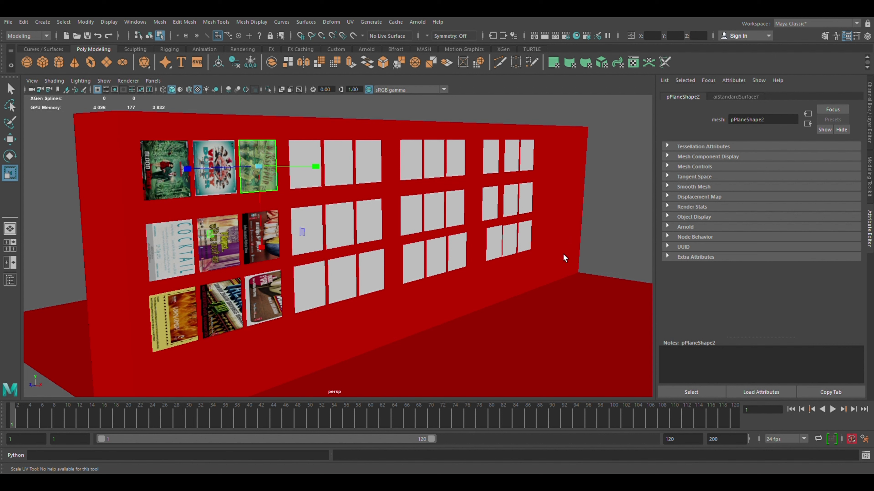
{"action": "key", "text": "w"}
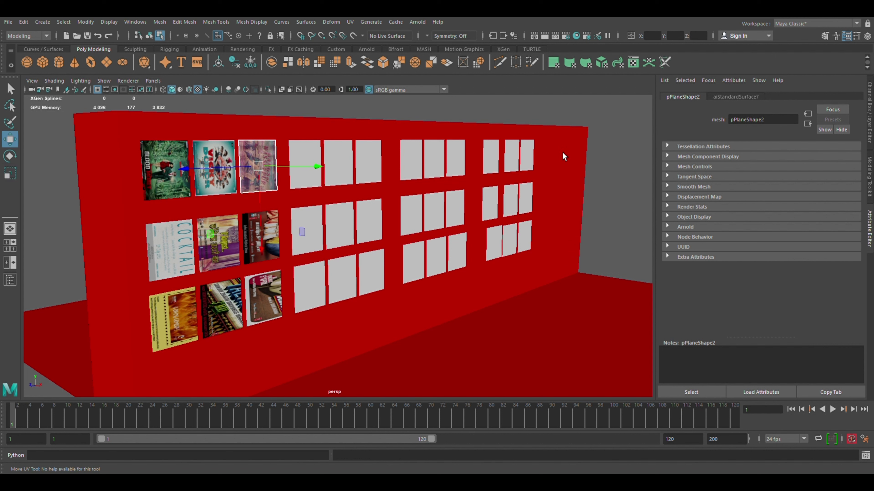
{"action": "key", "text": "e"}
{"action": "key", "text": "r"}
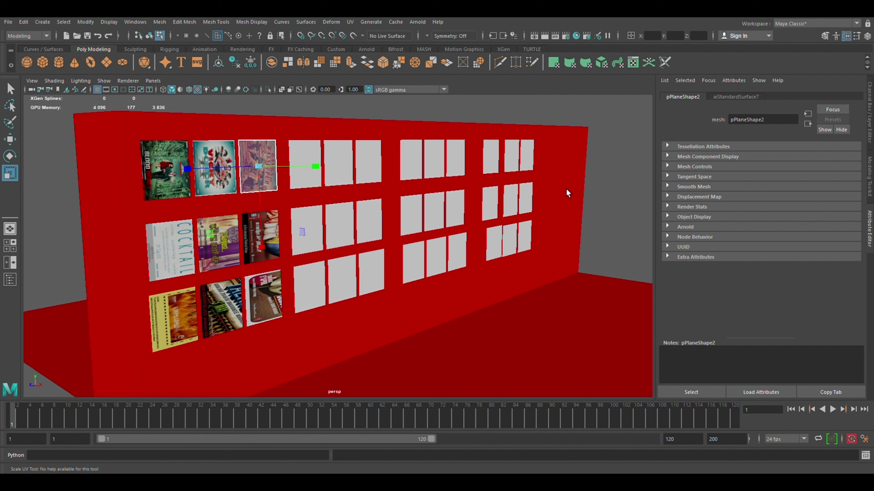
{"action": "key", "text": "w"}
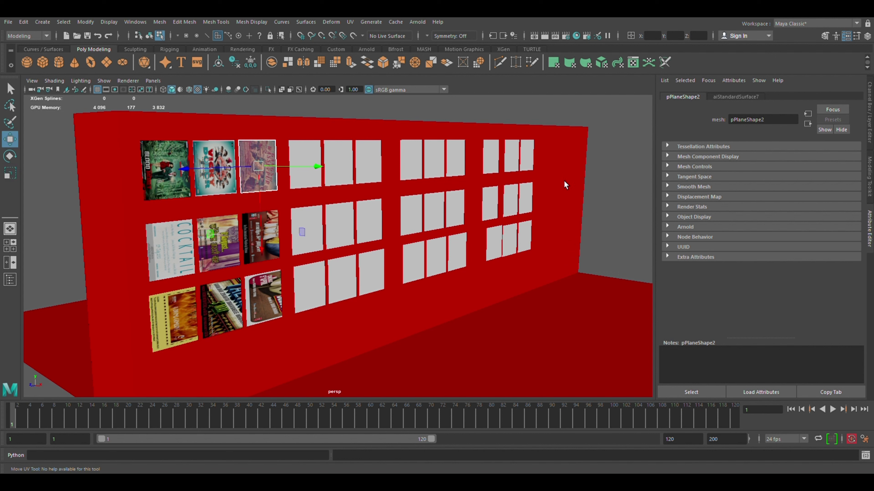
{"action": "key", "text": "e"}
{"action": "key", "text": "r"}
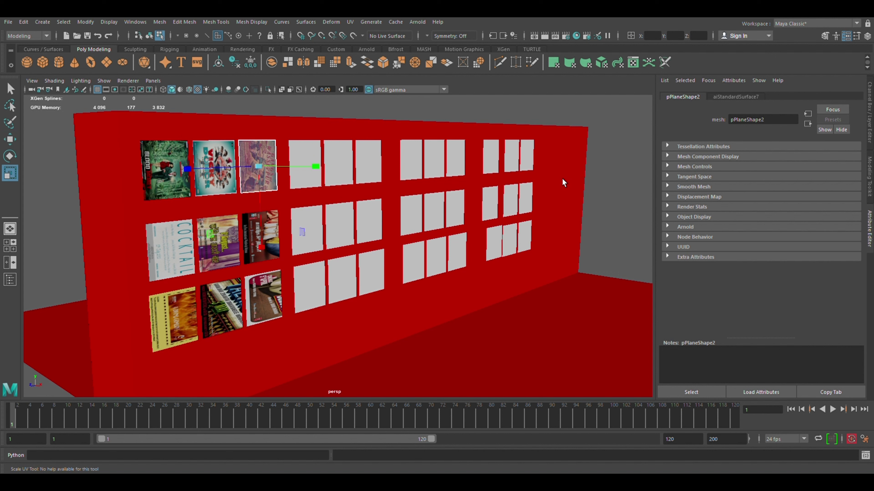
{"action": "key", "text": "w"}
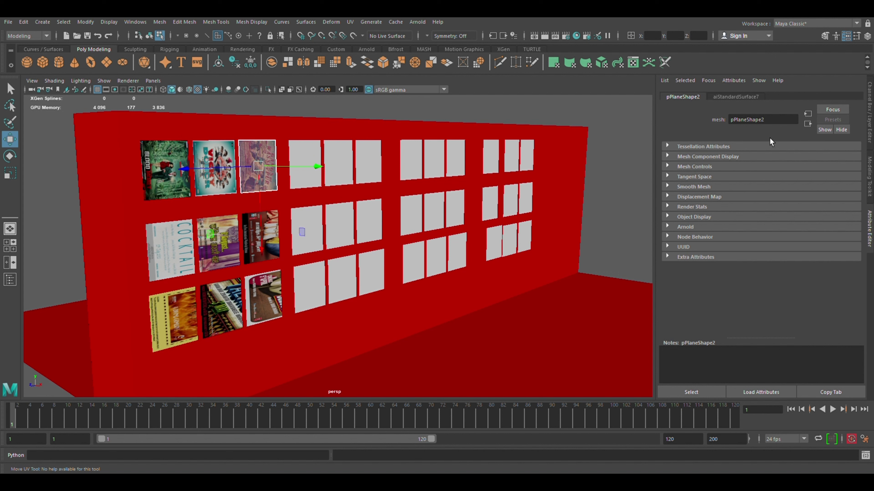
{"action": "left_click", "coordinate": [607, 137]}
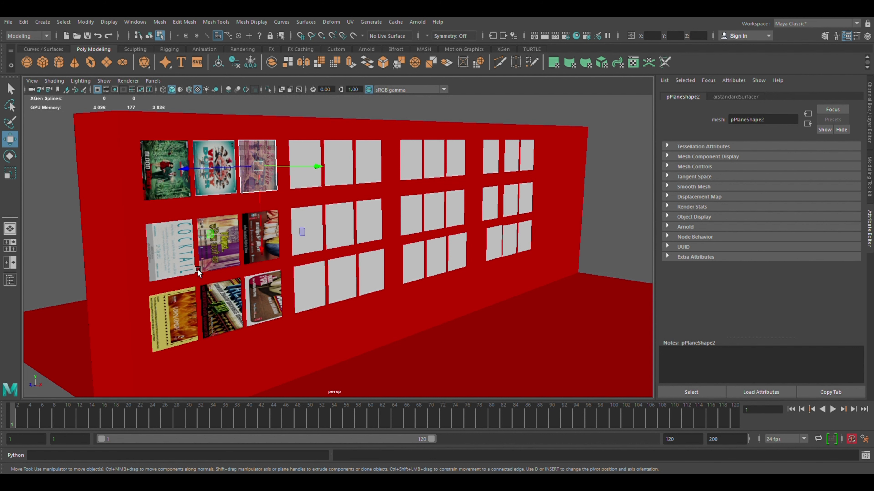
{"action": "left_click", "coordinate": [174, 251]}
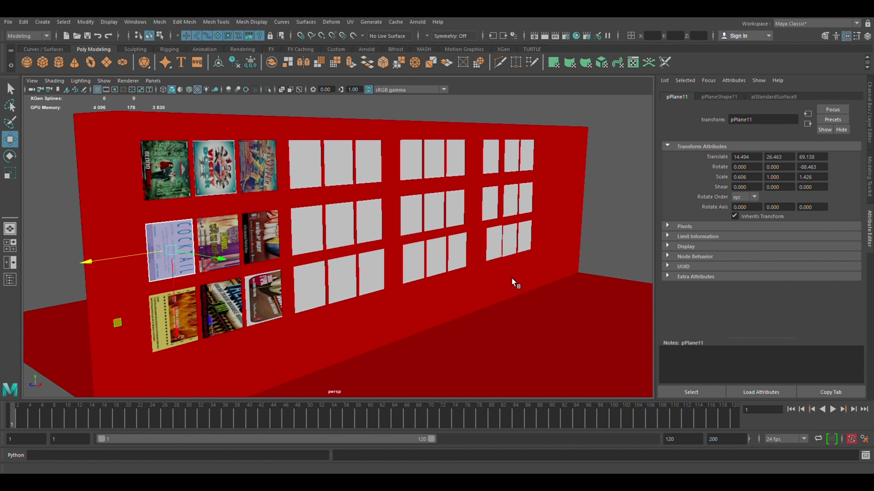
Step: Scale and move the Cocktail poster's UVs to fit the left middle-row panel
{"action": "left_click", "coordinate": [552, 339]}
{"action": "key", "text": "ctrl+z"}
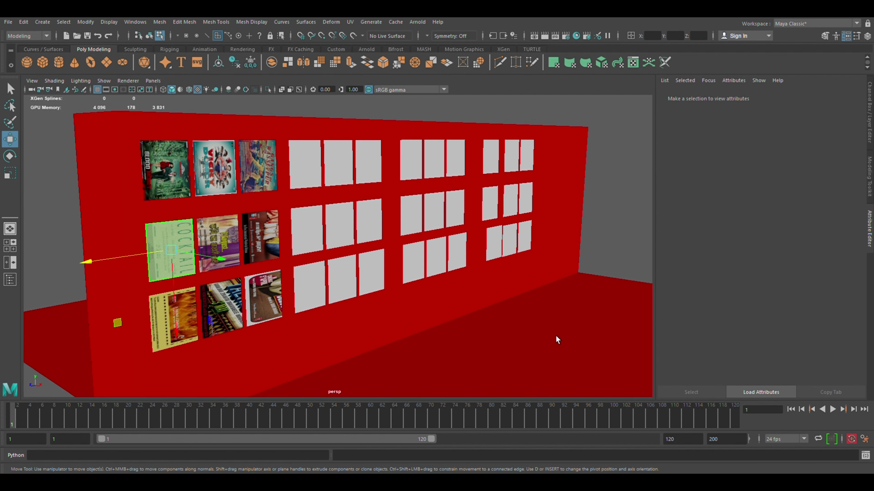
{"action": "key", "text": "r"}
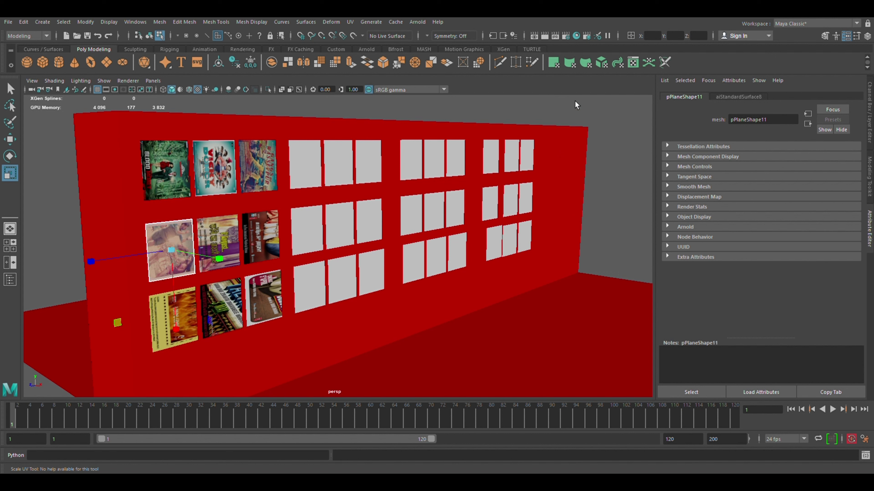
{"action": "key", "text": "w"}
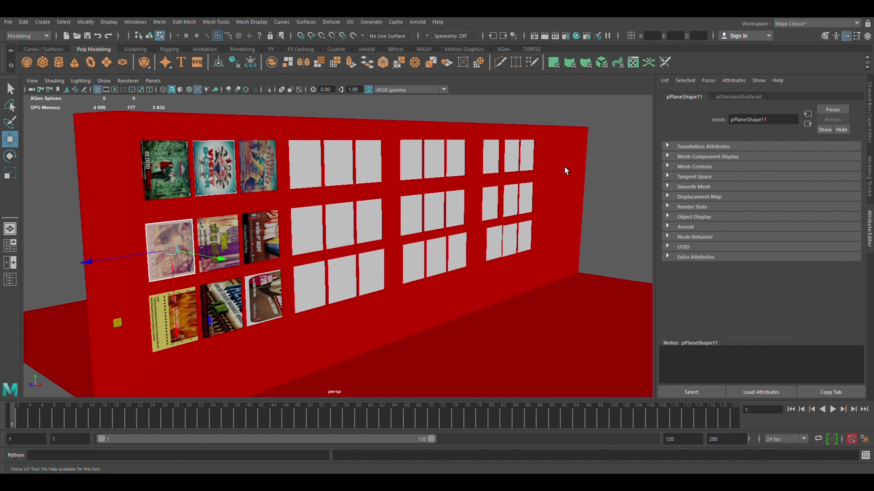
{"action": "key", "text": "r"}
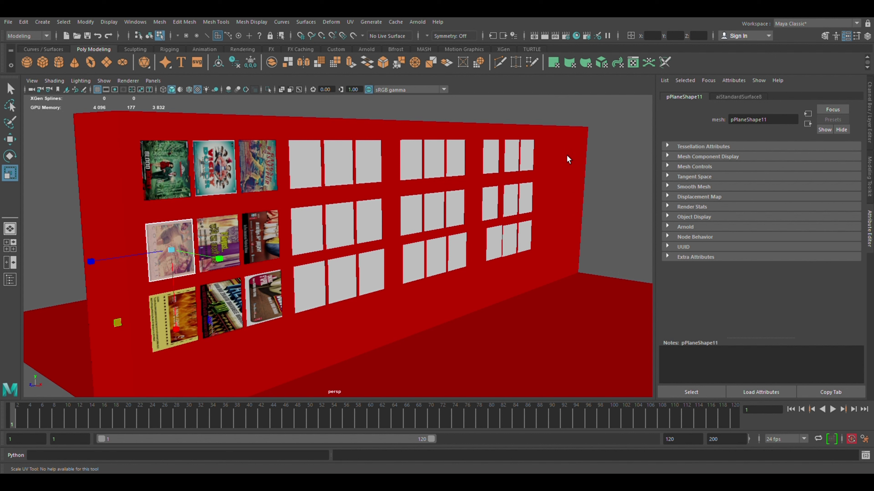
{"action": "key", "text": "w"}
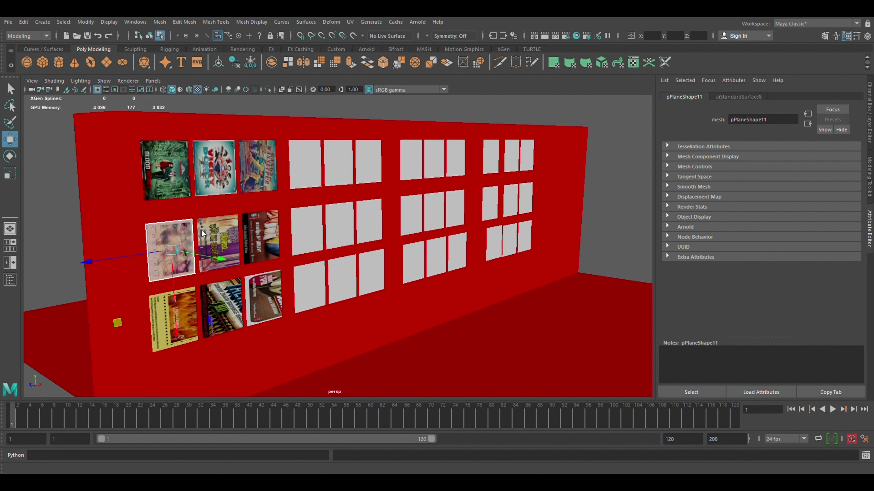
{"action": "left_click", "coordinate": [224, 240]}
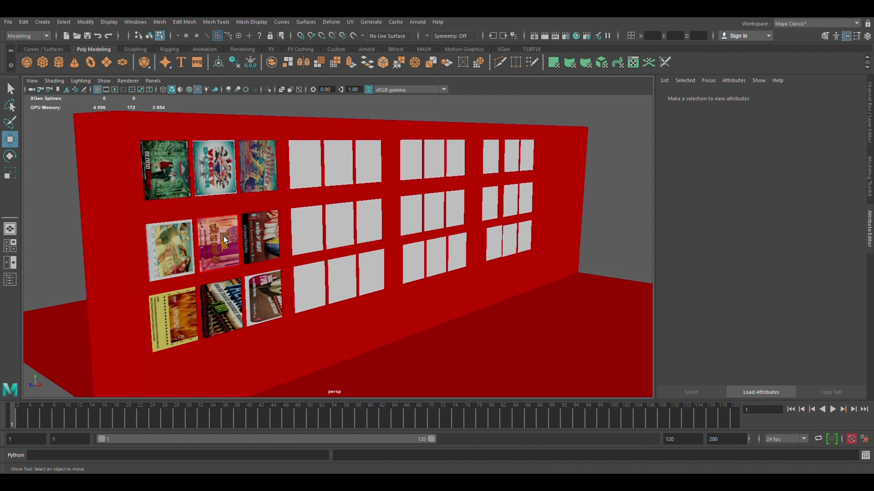
Step: Scale and move the middle poster's UVs so it frames the whole image
{"action": "left_click", "coordinate": [223, 237]}
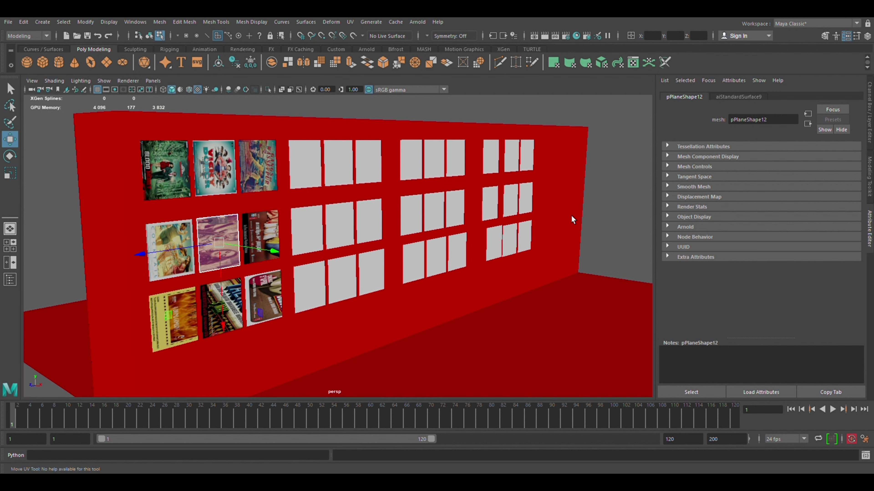
{"action": "key", "text": "e"}
{"action": "key", "text": "r"}
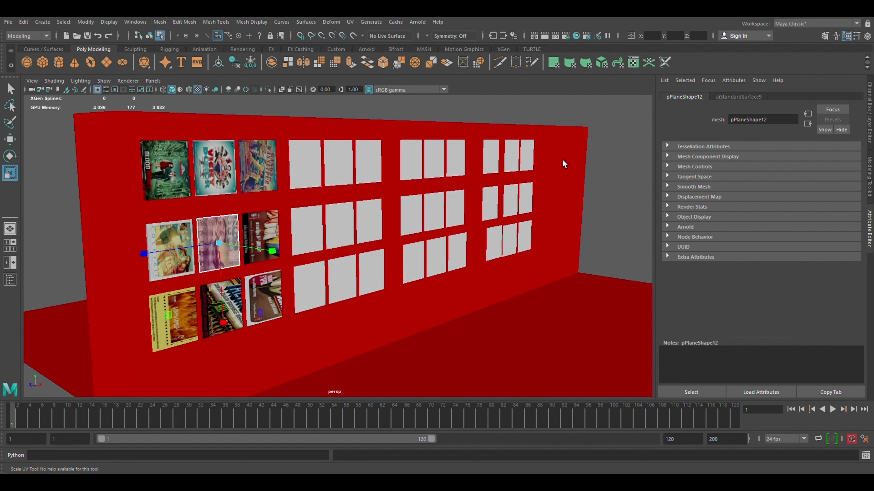
{"action": "key", "text": "w"}
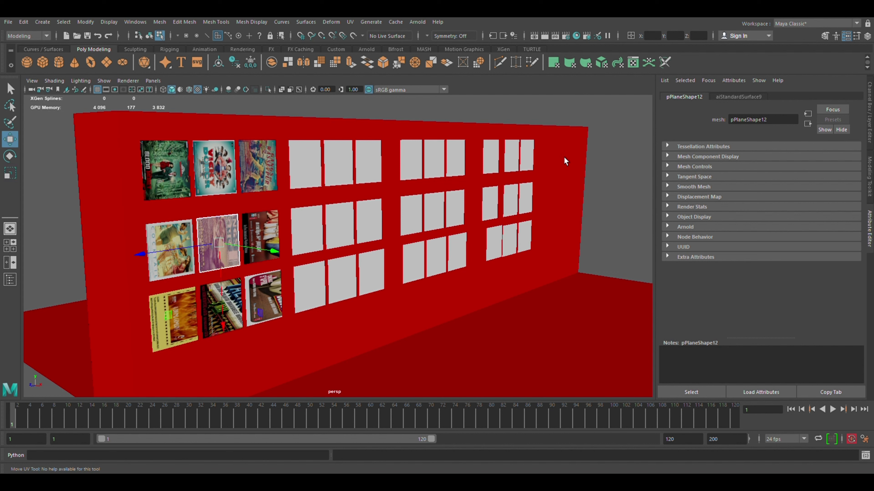
{"action": "key", "text": "r"}
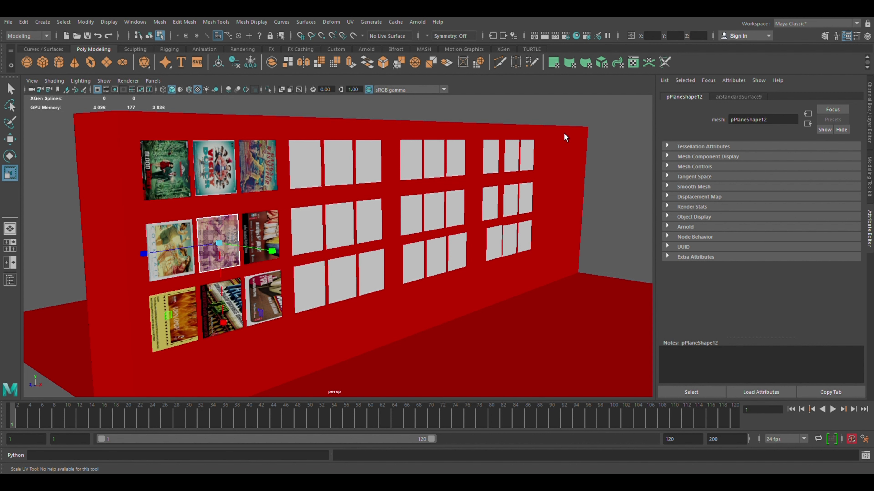
{"action": "key", "text": "w"}
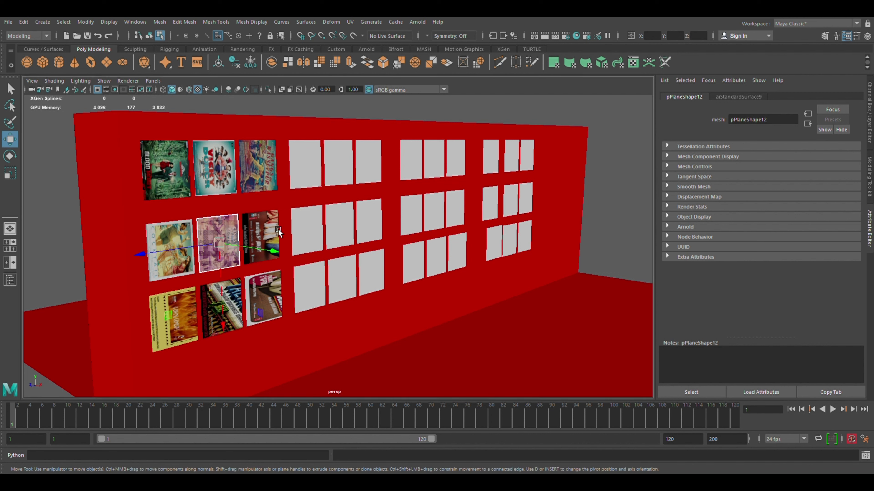
{"action": "key", "text": "F8"}
Step: Scale and move the right middle-row poster's UVs on pPlane13 so it fits upright
{"action": "left_click", "coordinate": [253, 232]}
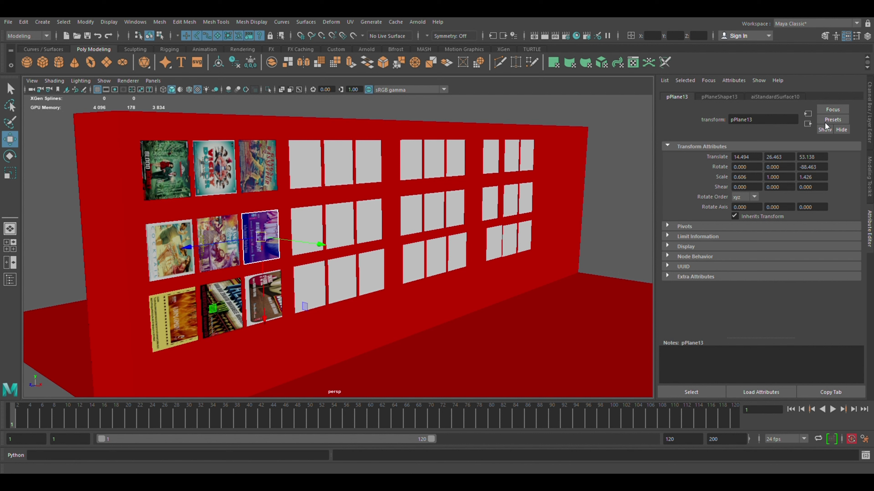
{"action": "left_click", "coordinate": [518, 332]}
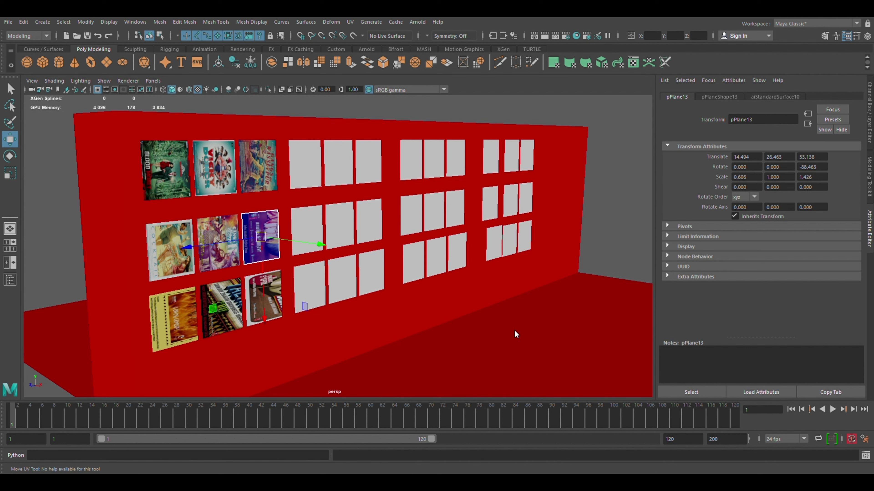
{"action": "key", "text": "ctrl+z"}
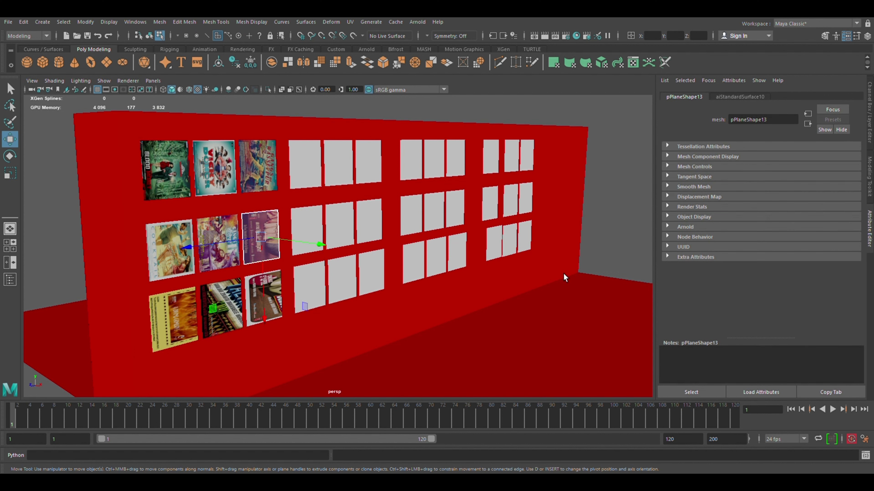
{"action": "key", "text": "ctrl+z"}
{"action": "key", "text": "r"}
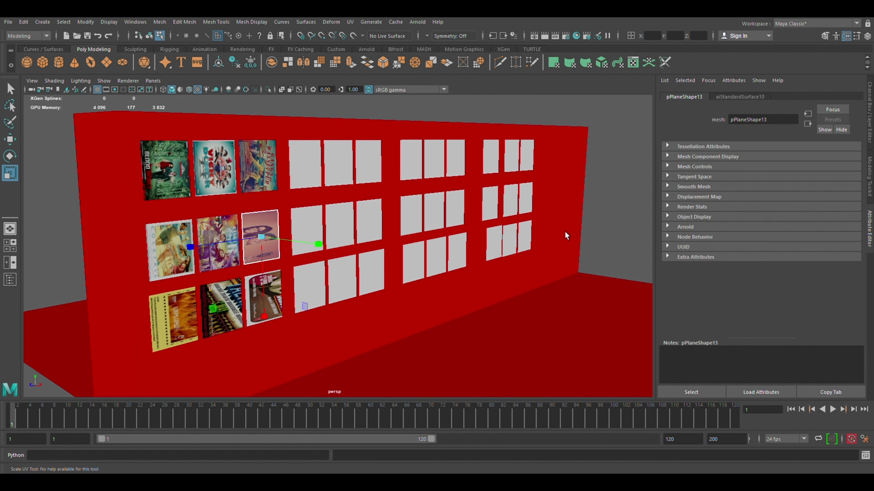
{"action": "key", "text": "ctrl+z"}
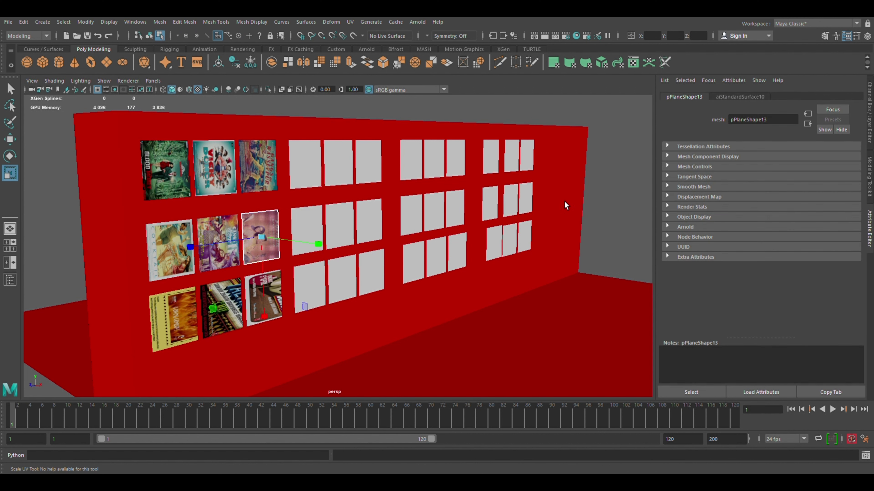
{"action": "key", "text": "w"}
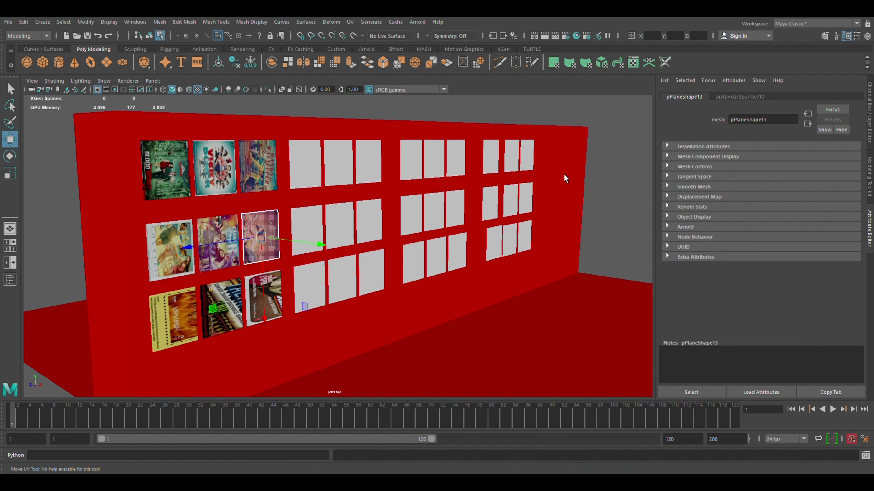
{"action": "key", "text": "r"}
{"action": "key", "text": "w"}
{"action": "key", "text": "r"}
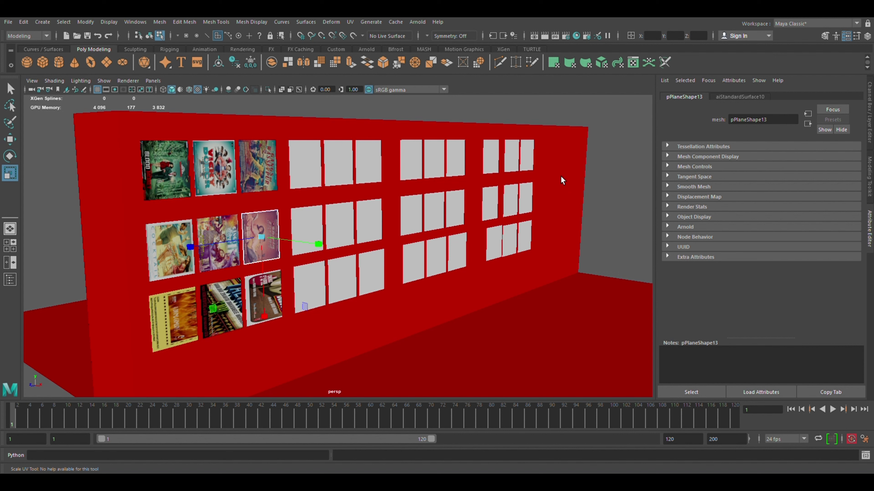
{"action": "key", "text": "w"}
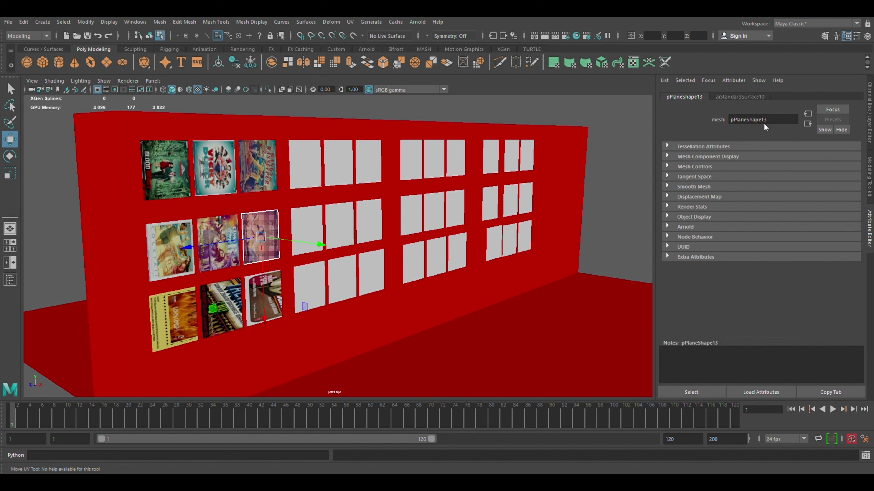
Step: Refit the texture on the bottom-left poster by scaling and moving it
{"action": "left_click", "coordinate": [191, 325]}
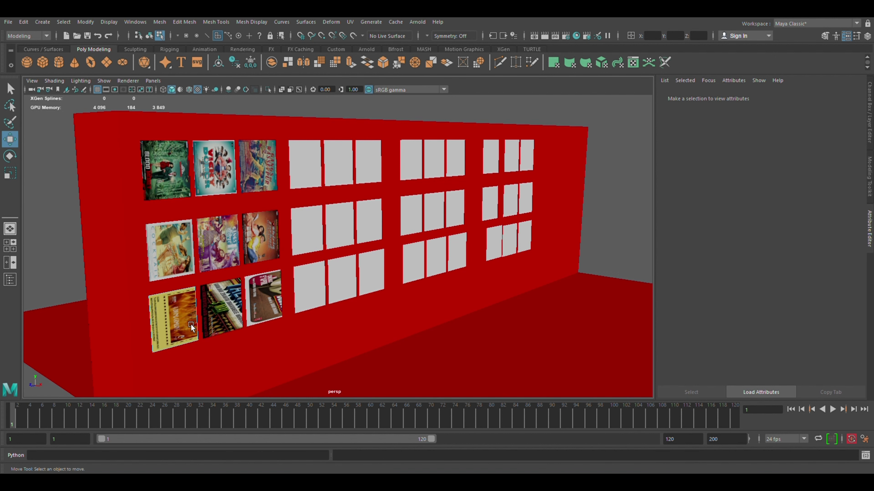
{"action": "left_click", "coordinate": [190, 324]}
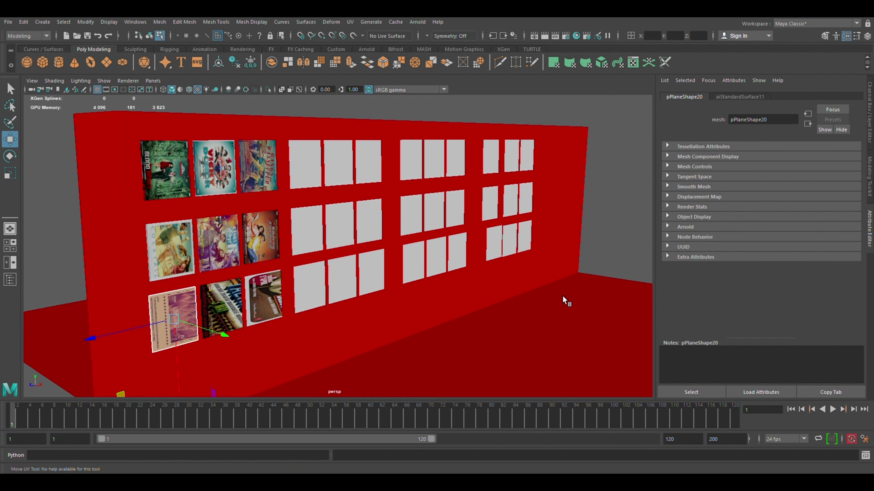
{"action": "key", "text": "r"}
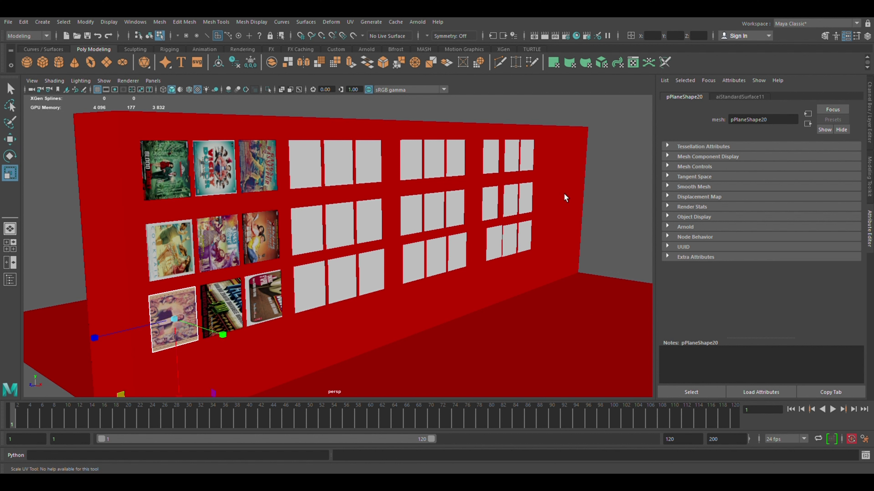
{"action": "key", "text": "w"}
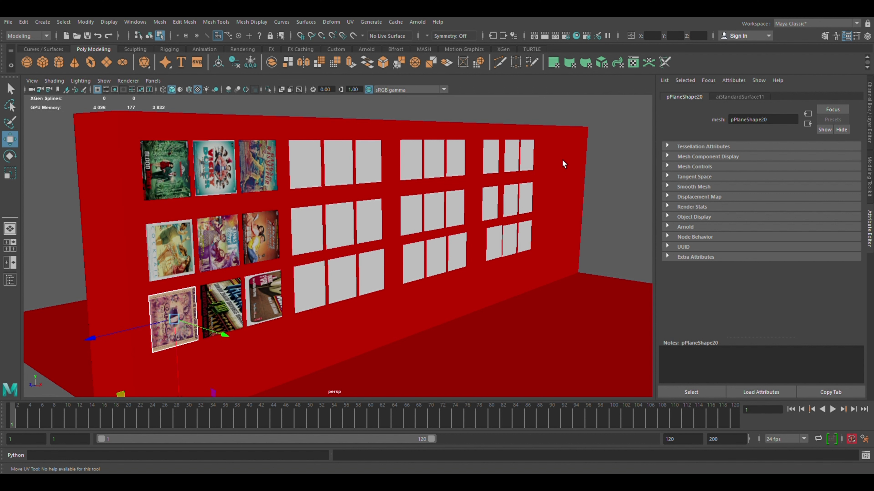
{"action": "key", "text": "e"}
{"action": "key", "text": "r"}
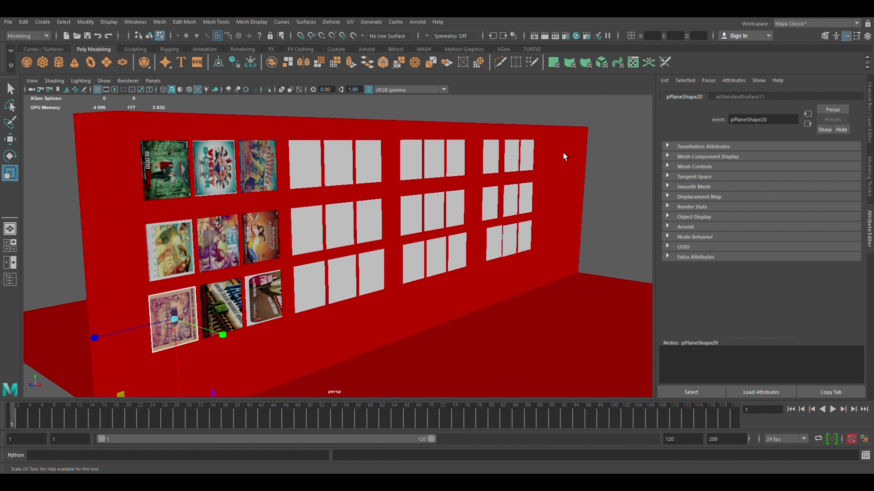
{"action": "key", "text": "w"}
{"action": "key", "text": "r"}
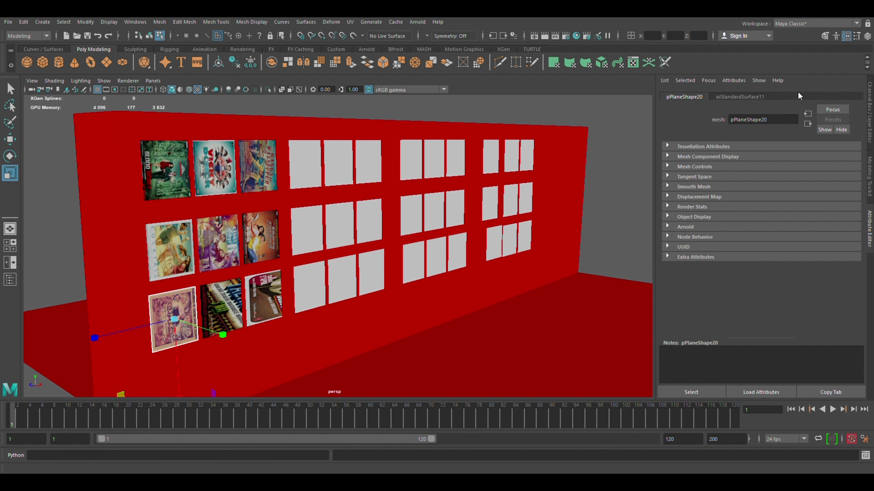
{"action": "key", "text": "w"}
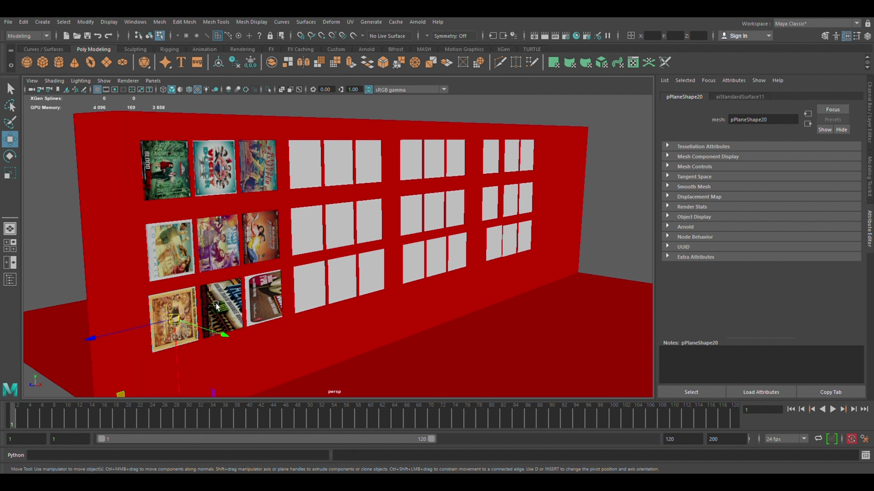
Step: Rescale and reposition the image on the bottom-middle poster
{"action": "left_click", "coordinate": [229, 306]}
{"action": "left_click", "coordinate": [231, 329]}
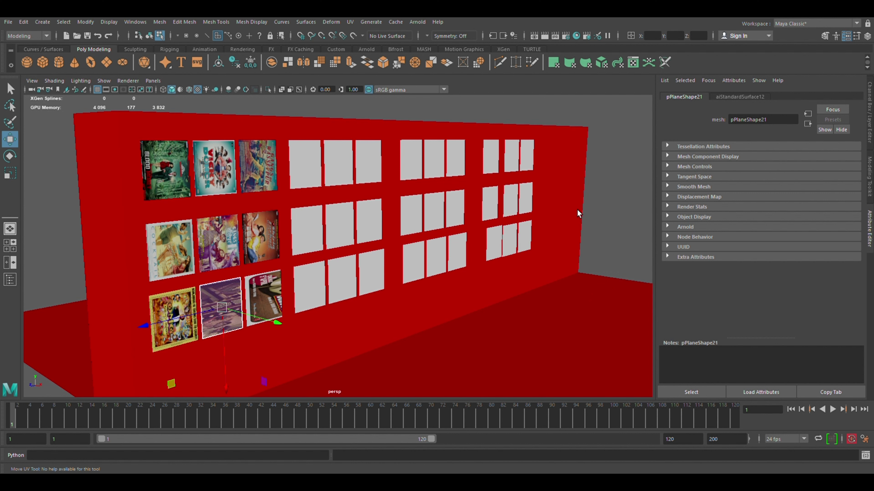
{"action": "key", "text": "r"}
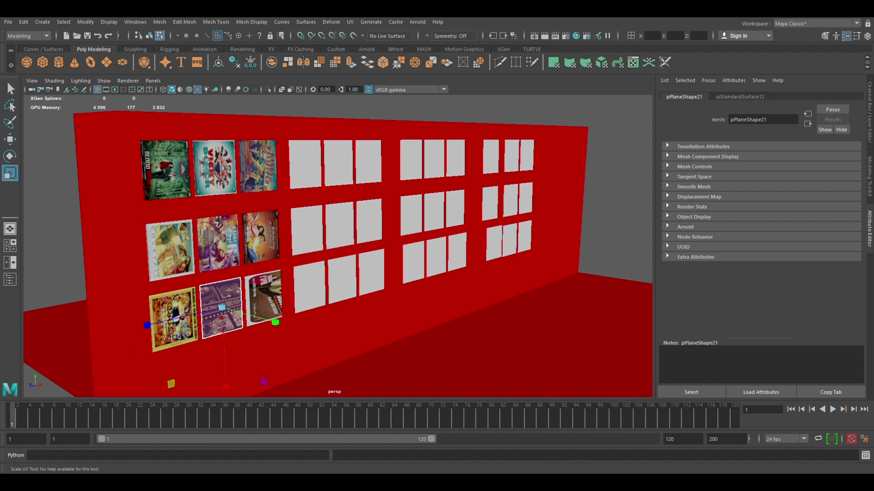
{"action": "key", "text": "w"}
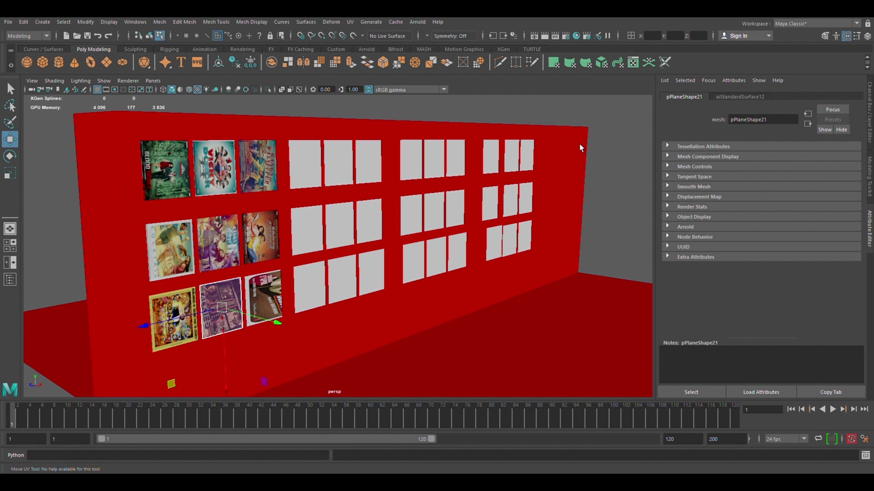
{"action": "key", "text": "e"}
{"action": "key", "text": "r"}
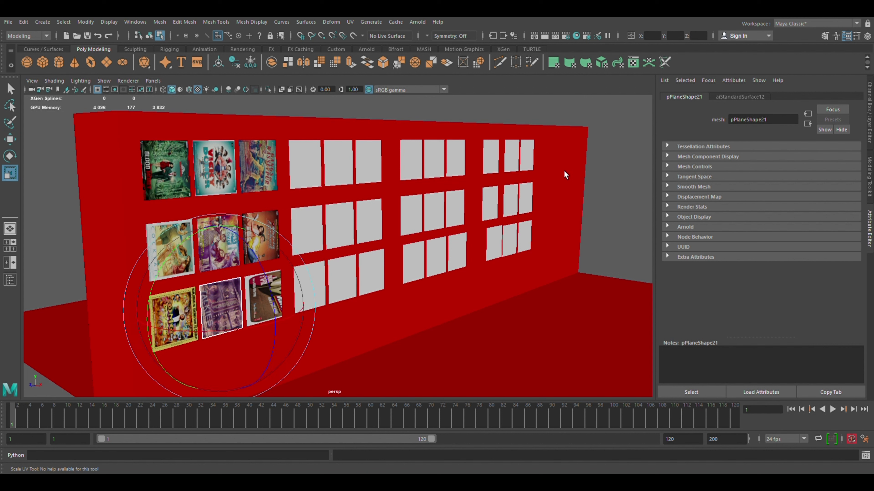
{"action": "left_click_drag", "start_coordinate": [566, 174], "coordinate": [567, 160]}
{"action": "key", "text": "w"}
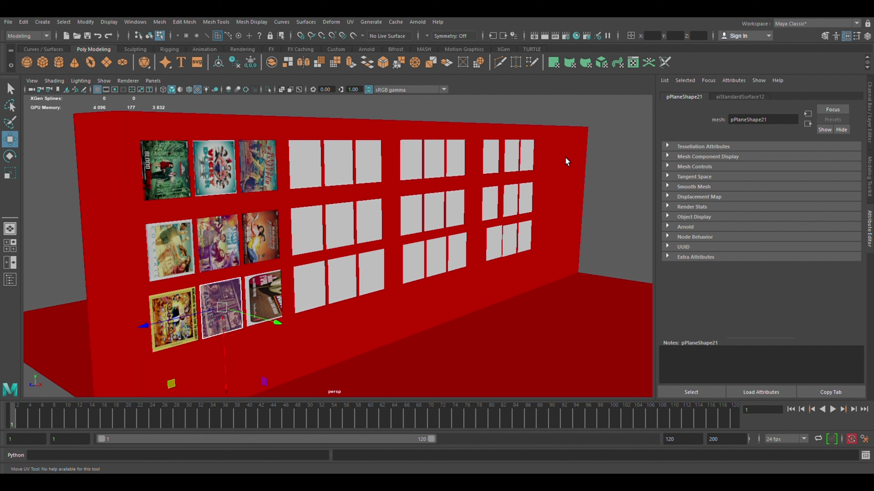
{"action": "key", "text": "r"}
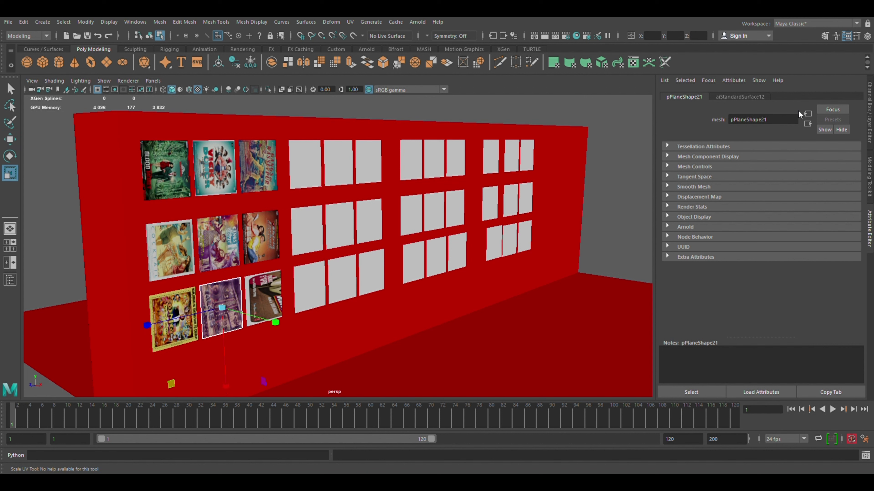
{"action": "key", "text": "w"}
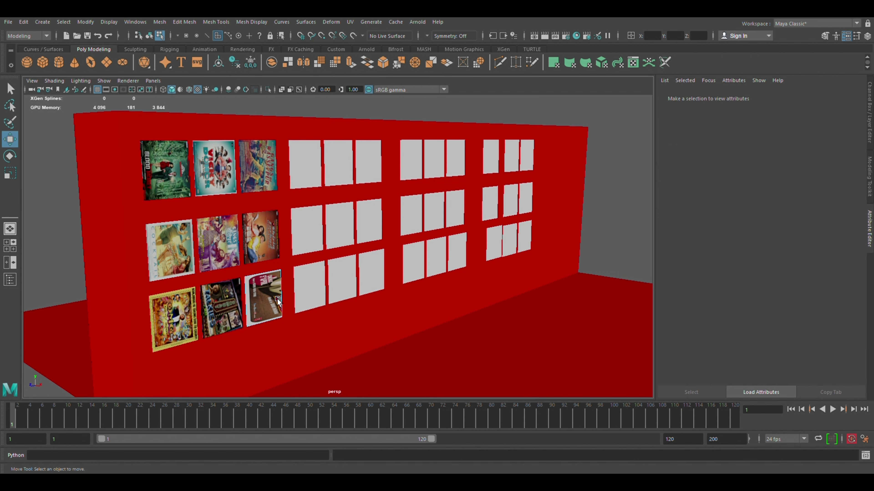
Step: Adjust the bottom-right poster's (pPlane22) texture until the image fits its panel
{"action": "left_click", "coordinate": [265, 299]}
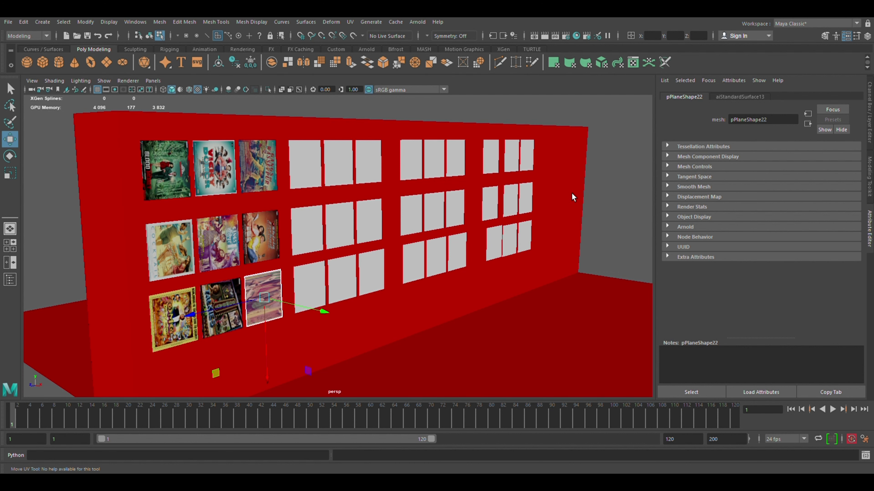
{"action": "key", "text": "e"}
{"action": "key", "text": "r"}
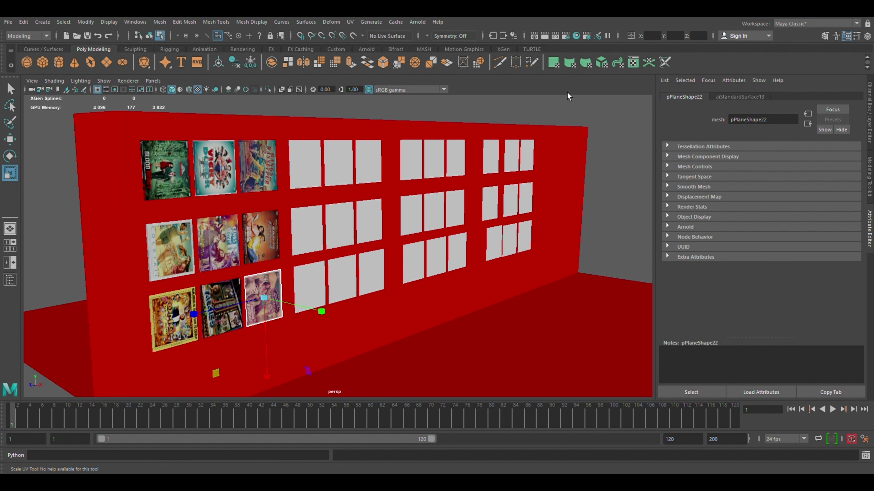
{"action": "key", "text": "w"}
{"action": "key", "text": "e"}
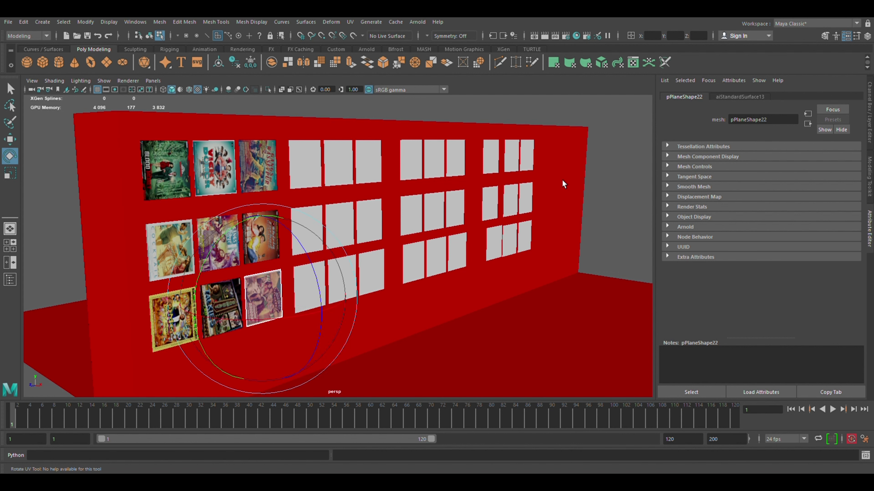
{"action": "key", "text": "r"}
{"action": "key", "text": "w"}
{"action": "key", "text": "r"}
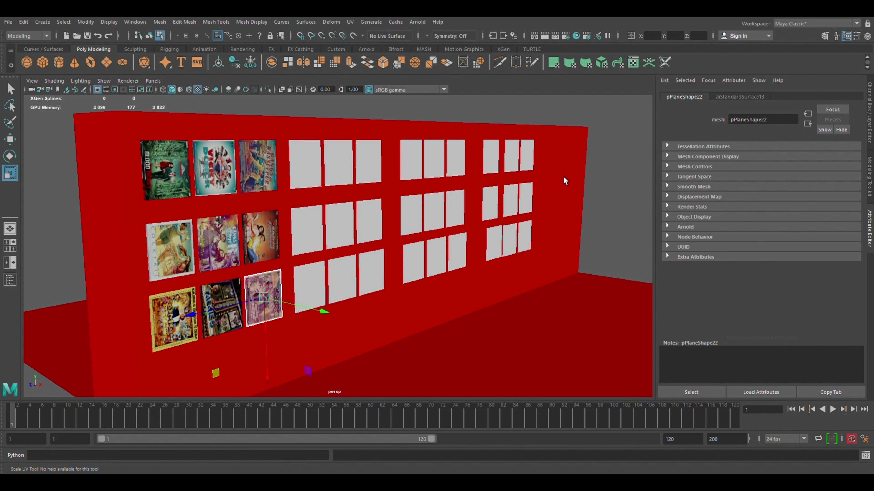
{"action": "key", "text": "w"}
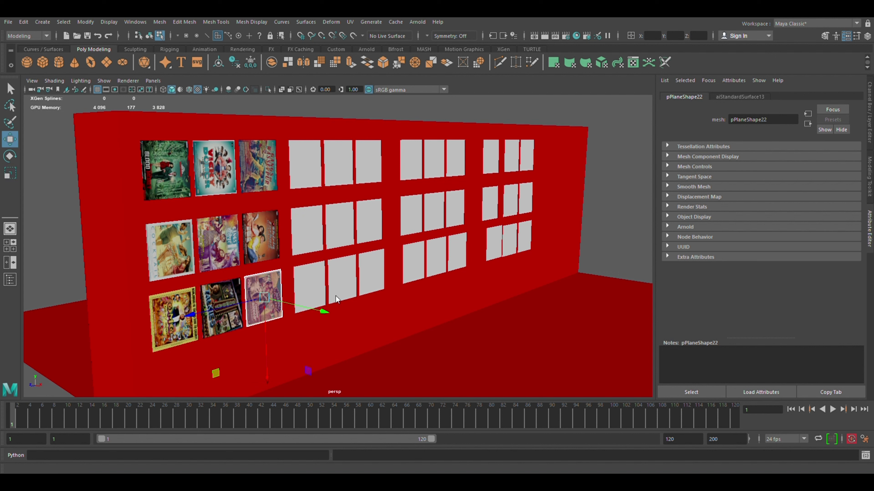
{"action": "left_click", "coordinate": [254, 277]}
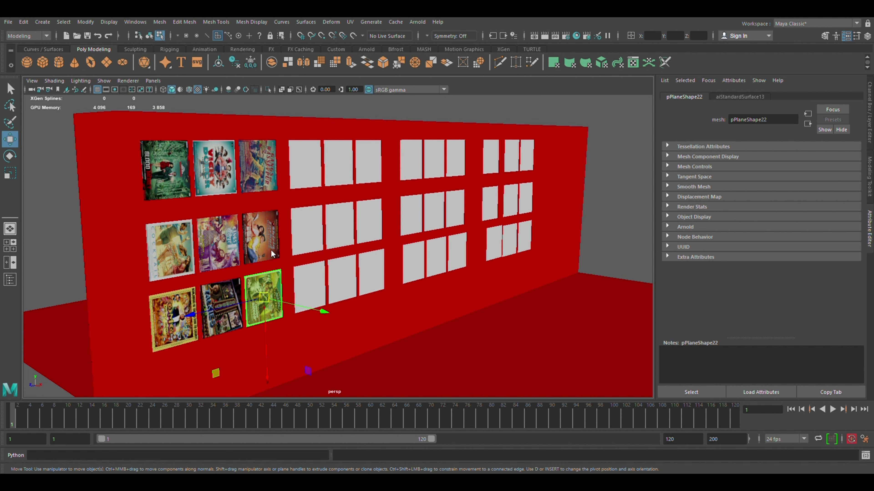
Step: Select all nine poster planes and rotate them together about 90° so their images stand upright
{"action": "left_click", "coordinate": [178, 177]}
{"action": "left_click", "coordinate": [215, 166]}
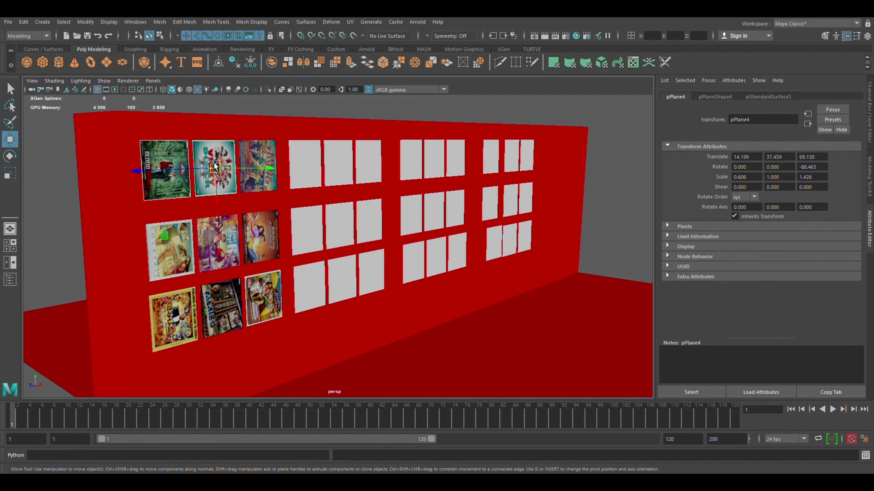
{"action": "left_click", "coordinate": [261, 163]}
{"action": "left_click", "coordinate": [257, 250]}
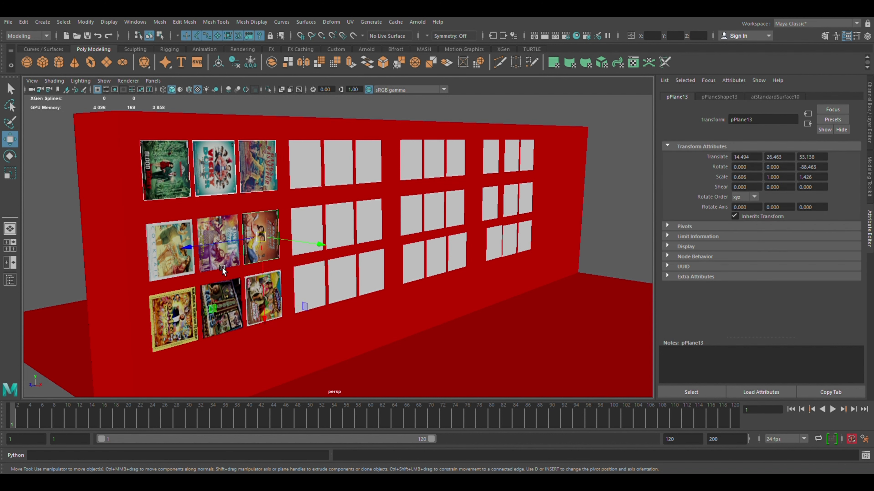
{"action": "left_click", "coordinate": [177, 263]}
{"action": "left_click", "coordinate": [164, 314]}
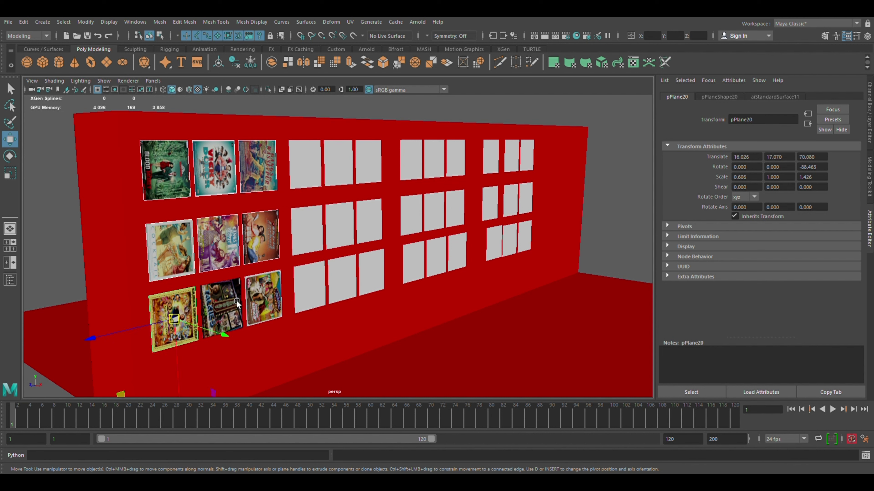
{"action": "left_click", "coordinate": [220, 307]}
{"action": "left_click", "coordinate": [263, 298]}
{"action": "key", "text": "e"}
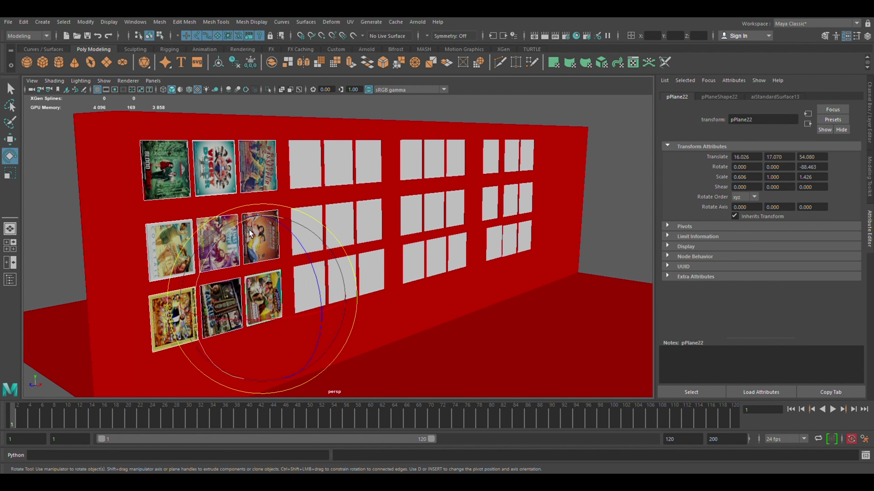
{"action": "left_click_drag", "start_coordinate": [270, 241], "coordinate": [215, 353]}
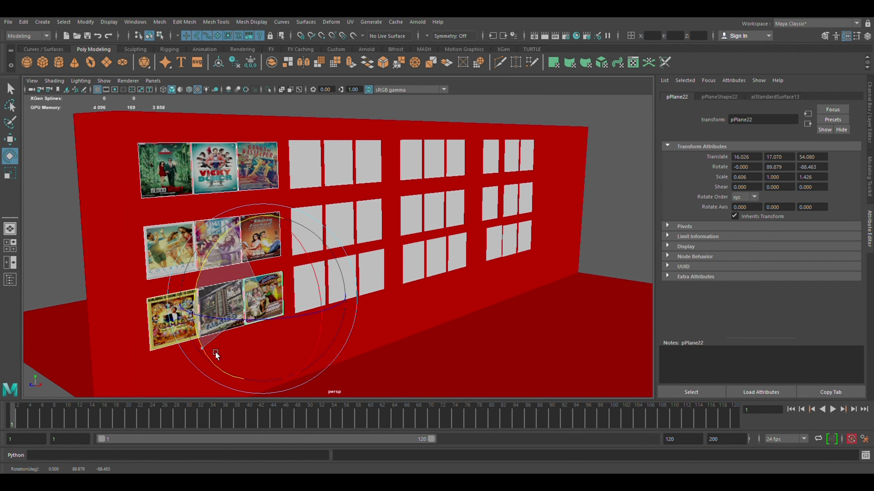
{"action": "key", "text": "w"}
{"action": "mouse_move", "coordinate": [444, 362]}
{"action": "left_mouse_down", "text": "alt"}
{"action": "mouse_move", "coordinate": [468, 362]}
{"action": "mouse_move", "coordinate": [415, 364]}
{"action": "left_mouse_up", "text": "alt"}
Step: Slide the bottom-right, Talkies and Shirin Farhad posters sideways to even out the grid
{"action": "left_click", "coordinate": [434, 369]}
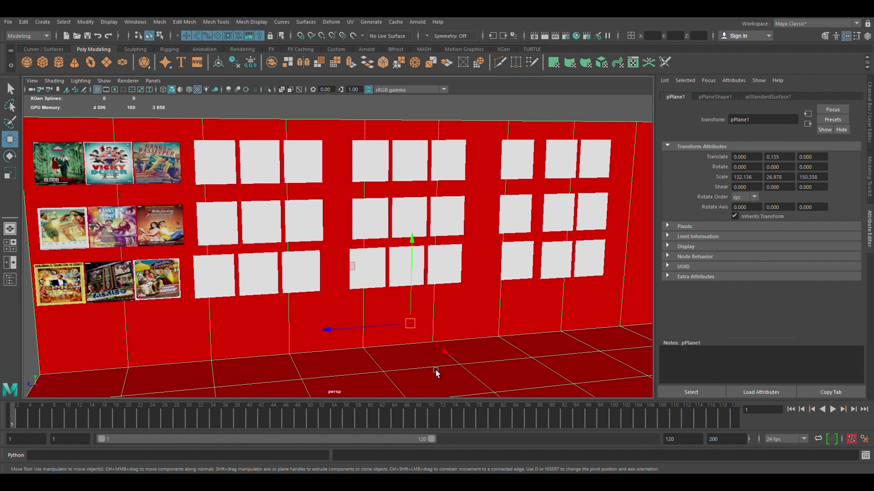
{"action": "left_click", "coordinate": [164, 291]}
{"action": "left_click_drag", "start_coordinate": [190, 276], "coordinate": [196, 276]}
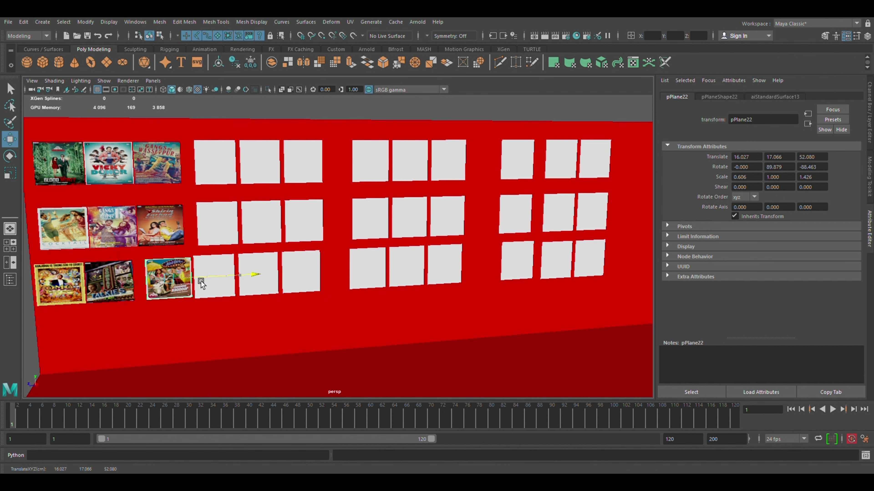
{"action": "left_click", "coordinate": [114, 280]}
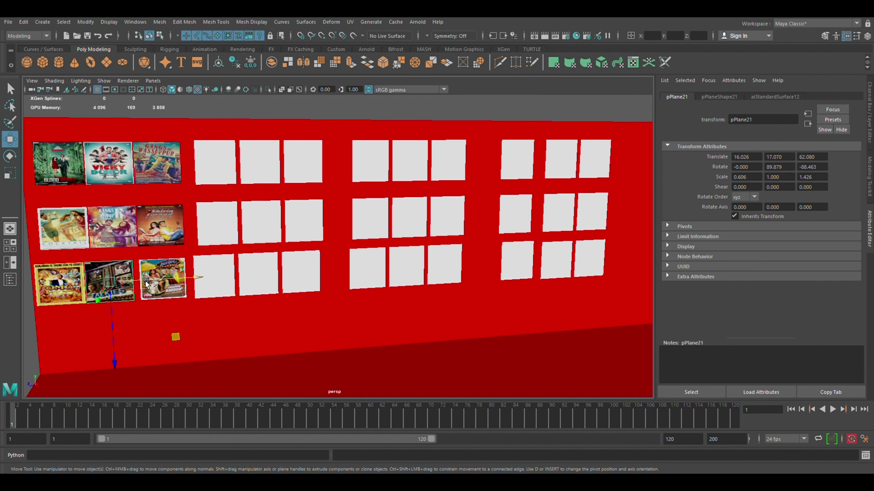
{"action": "mouse_move", "coordinate": [148, 282]}
{"action": "left_mouse_down"}
{"action": "mouse_move", "coordinate": [177, 333]}
{"action": "mouse_move", "coordinate": [225, 316]}
{"action": "mouse_move", "coordinate": [237, 324]}
{"action": "mouse_move", "coordinate": [255, 305]}
{"action": "left_mouse_up"}
{"action": "left_click", "coordinate": [250, 305]}
{"action": "left_click", "coordinate": [254, 265]}
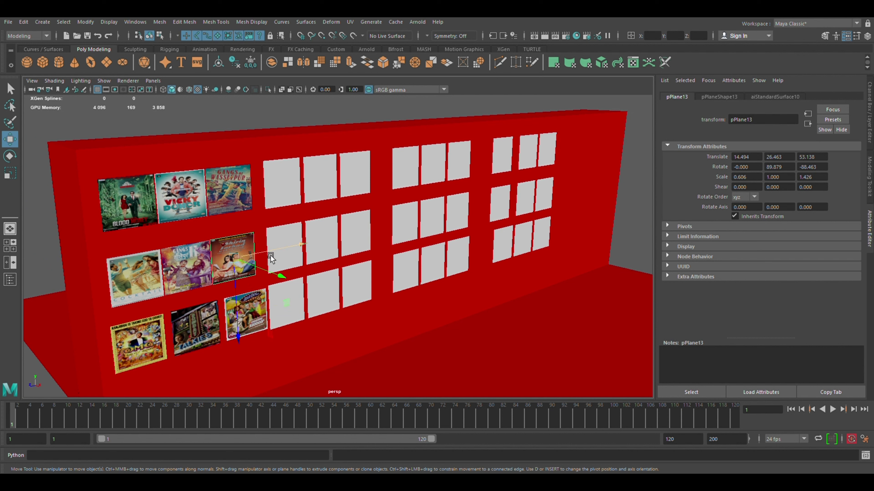
{"action": "mouse_move", "coordinate": [271, 258]}
{"action": "left_mouse_down"}
{"action": "mouse_move", "coordinate": [278, 250]}
{"action": "mouse_move", "coordinate": [235, 263]}
{"action": "left_mouse_up"}
Step: Nudge the Cocktail, Gangs of Wasseypur 2, Gangs of Wasseypur and Blood Money posters into line
{"action": "left_click", "coordinate": [200, 273]}
{"action": "left_click", "coordinate": [150, 275]}
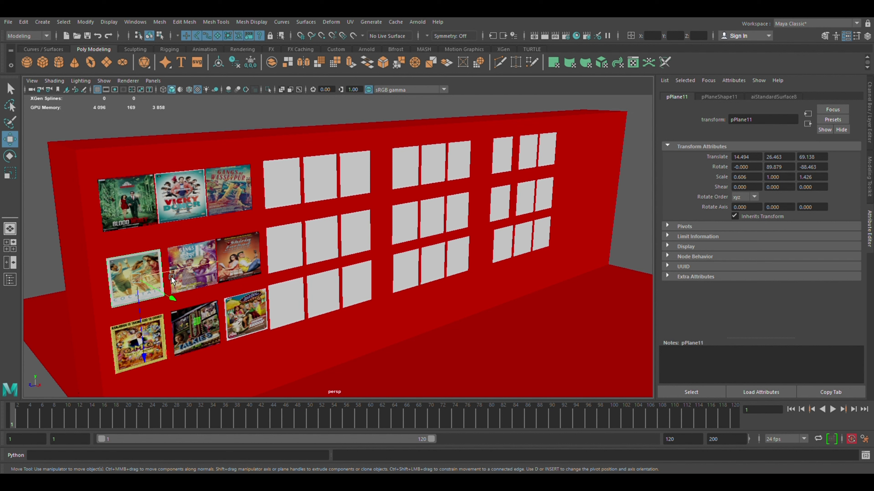
{"action": "left_click_drag", "start_coordinate": [174, 274], "coordinate": [168, 274]}
{"action": "left_click", "coordinate": [208, 269]}
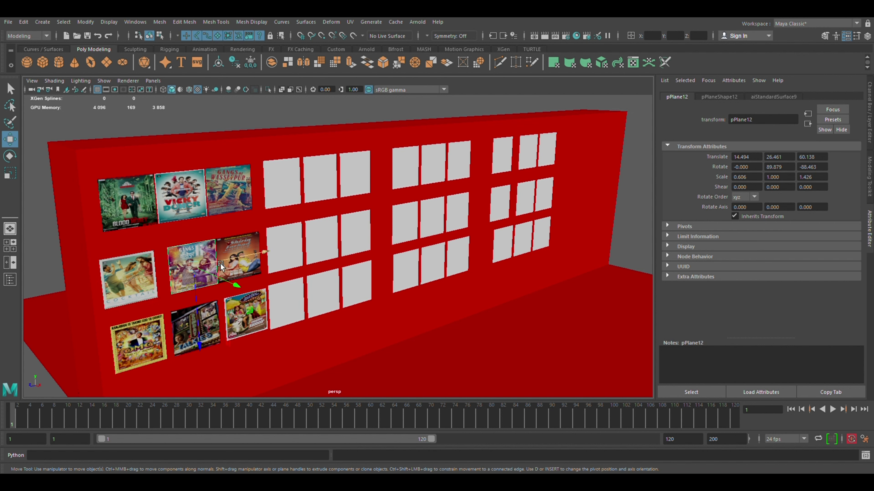
{"action": "left_click_drag", "start_coordinate": [221, 263], "coordinate": [217, 264]}
{"action": "left_click", "coordinate": [234, 185]}
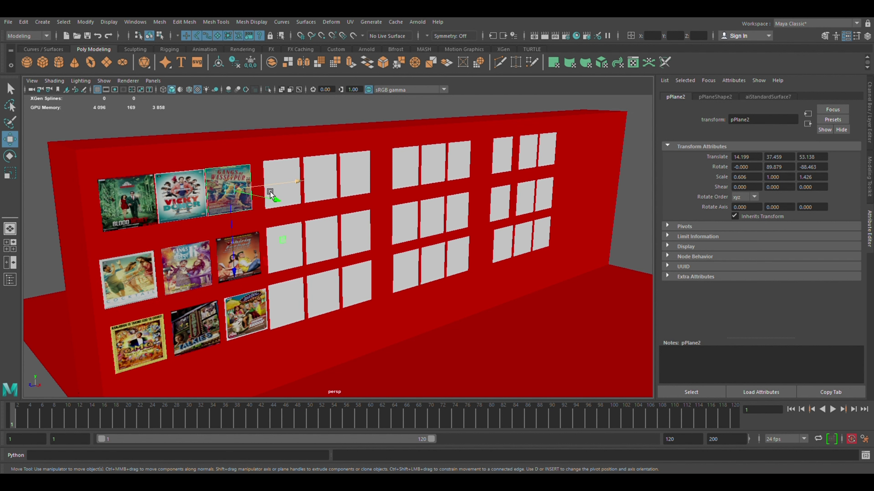
{"action": "left_click_drag", "start_coordinate": [270, 195], "coordinate": [275, 188]}
{"action": "left_click", "coordinate": [140, 201]}
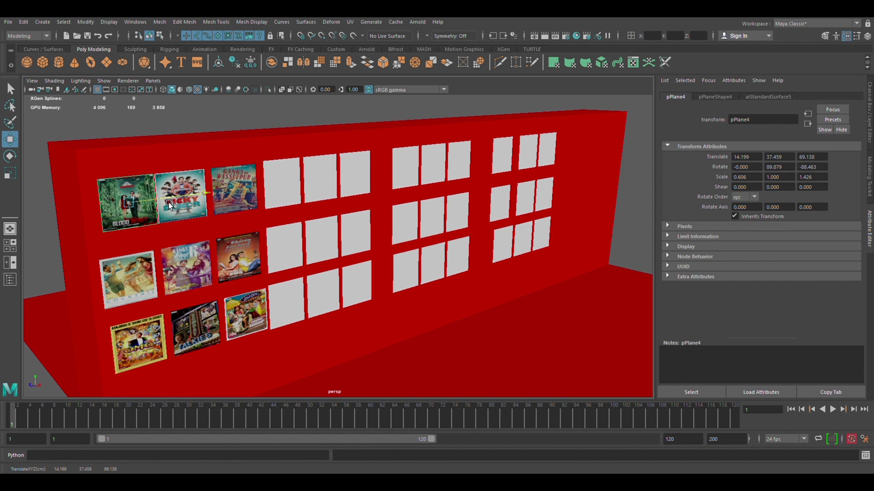
{"action": "left_click_drag", "start_coordinate": [169, 202], "coordinate": [167, 202]}
Step: Draw a new polygon plane, pPlane38, across the floor near the wall's right end
{"action": "left_click_drag", "start_coordinate": [216, 123], "coordinate": [211, 122], "text": "alt"}
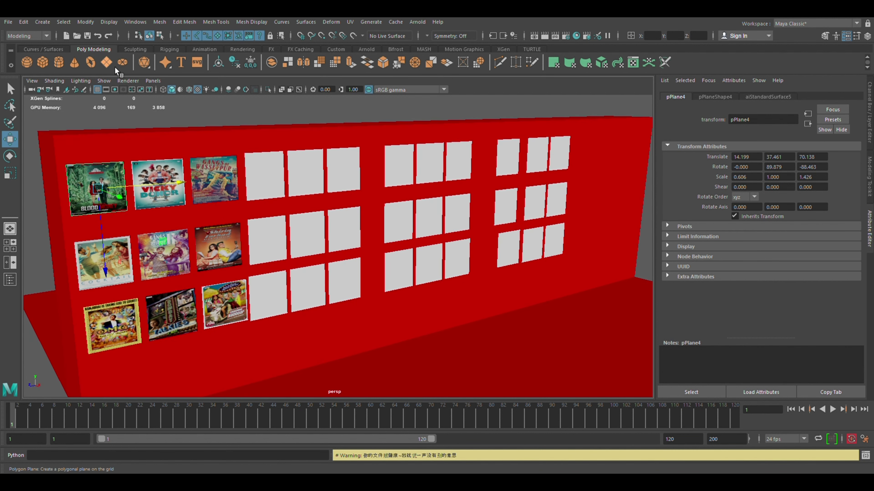
{"action": "left_click", "coordinate": [107, 63]}
{"action": "left_click_drag", "start_coordinate": [446, 371], "coordinate": [652, 371]}
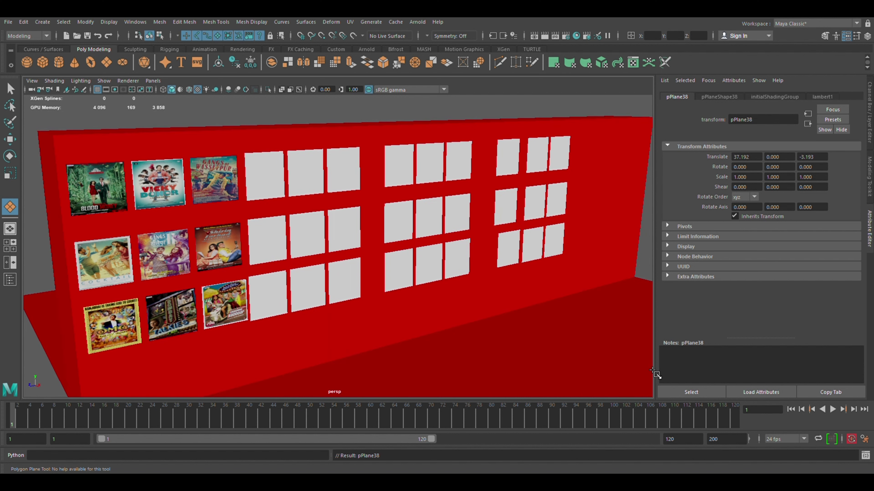
Step: Raise the new plane off the floor and rotate it to stand upright
{"action": "key", "text": "w"}
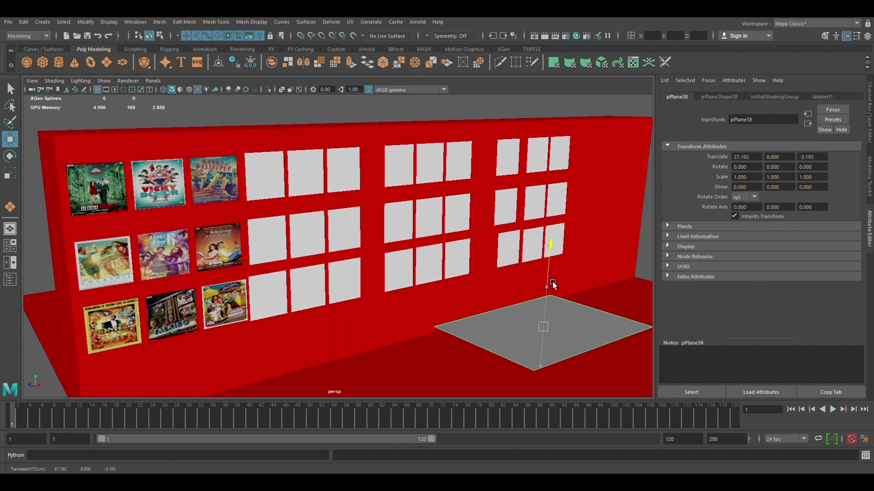
{"action": "left_click_drag", "start_coordinate": [547, 287], "coordinate": [549, 187]}
{"action": "key", "text": "e"}
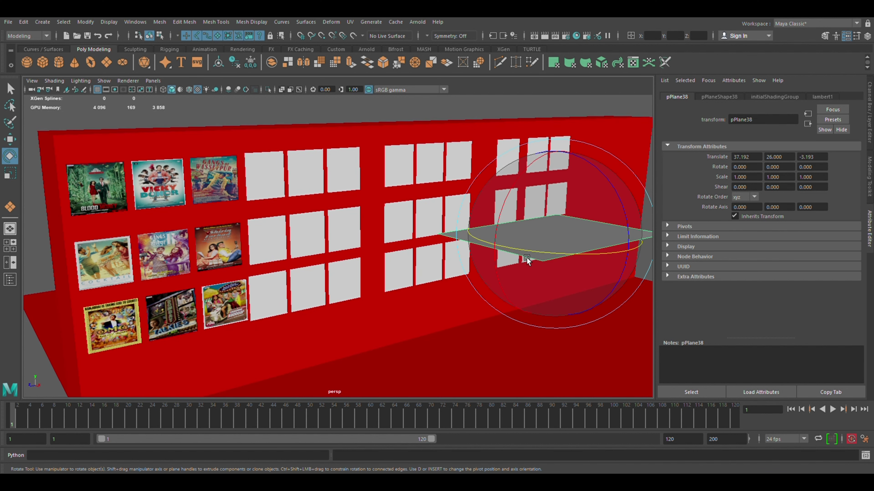
{"action": "left_click_drag", "start_coordinate": [526, 257], "coordinate": [645, 263]}
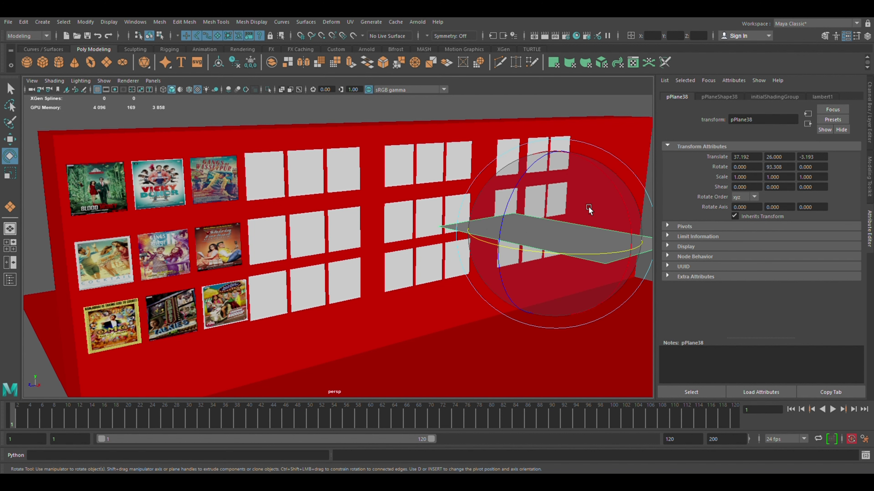
{"action": "mouse_move", "coordinate": [604, 183]}
{"action": "left_mouse_down"}
{"action": "mouse_move", "coordinate": [651, 323]}
{"action": "mouse_move", "coordinate": [567, 360]}
{"action": "left_mouse_up"}
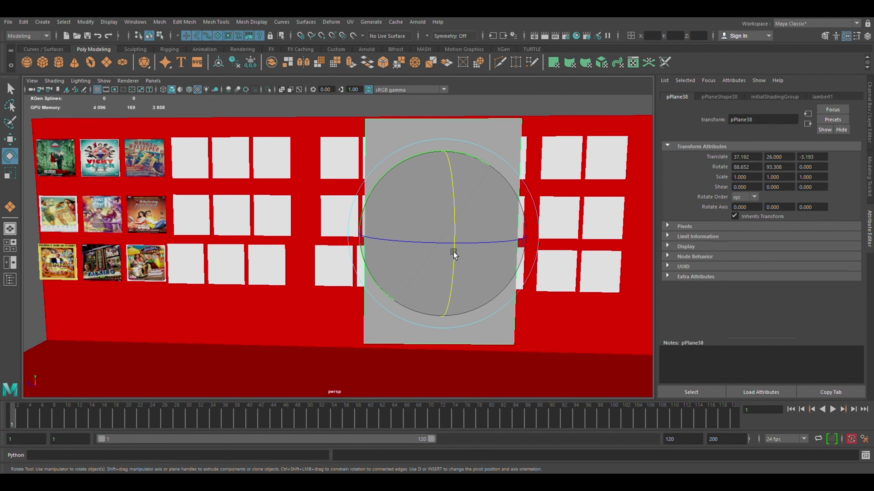
{"action": "mouse_move", "coordinate": [454, 250]}
{"action": "left_mouse_down"}
{"action": "mouse_move", "coordinate": [447, 247]}
{"action": "mouse_move", "coordinate": [601, 238]}
{"action": "left_mouse_up"}
Step: Slide the upright plane along the wall into its right-end opening
{"action": "key", "text": "w"}
{"action": "middle_click_drag", "start_coordinate": [425, 332], "coordinate": [281, 330], "text": "alt"}
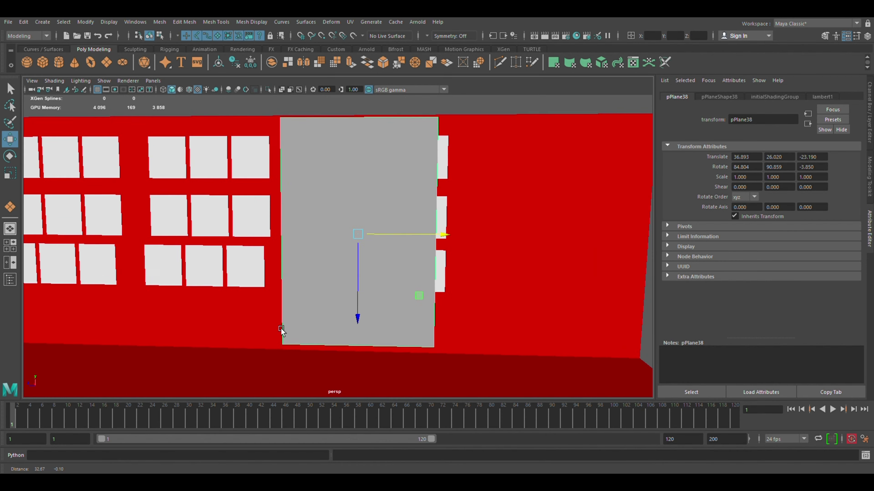
{"action": "mouse_move", "coordinate": [390, 250]}
{"action": "left_mouse_down"}
{"action": "mouse_move", "coordinate": [609, 256]}
{"action": "mouse_move", "coordinate": [423, 350]}
{"action": "mouse_move", "coordinate": [463, 364]}
{"action": "left_mouse_up"}
{"action": "mouse_move", "coordinate": [639, 237]}
{"action": "left_mouse_down"}
{"action": "mouse_move", "coordinate": [539, 202]}
{"action": "mouse_move", "coordinate": [538, 187]}
{"action": "mouse_move", "coordinate": [544, 207]}
{"action": "mouse_move", "coordinate": [558, 208]}
{"action": "left_mouse_up"}
{"action": "left_click", "coordinate": [630, 253]}
{"action": "mouse_move", "coordinate": [630, 254]}
{"action": "left_mouse_down", "text": "alt"}
{"action": "mouse_move", "coordinate": [608, 263]}
{"action": "mouse_move", "coordinate": [538, 231]}
{"action": "mouse_move", "coordinate": [574, 250]}
{"action": "left_mouse_up", "text": "alt"}
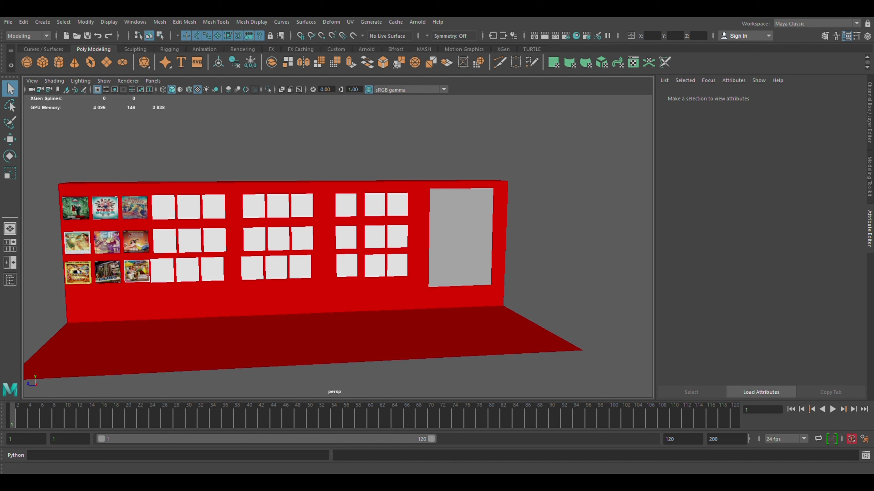
Step: Assign pPlane38 a new aiStandardSurface whose base colour uses the Table No.21.jpg file texture
{"action": "left_click", "coordinate": [485, 233]}
{"action": "key", "text": "w"}
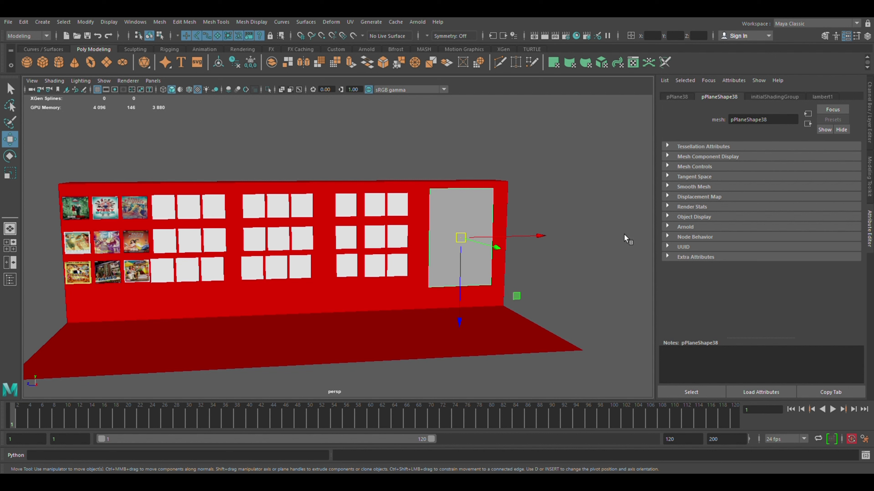
{"action": "right_click_drag", "start_coordinate": [628, 268], "coordinate": [630, 275]}
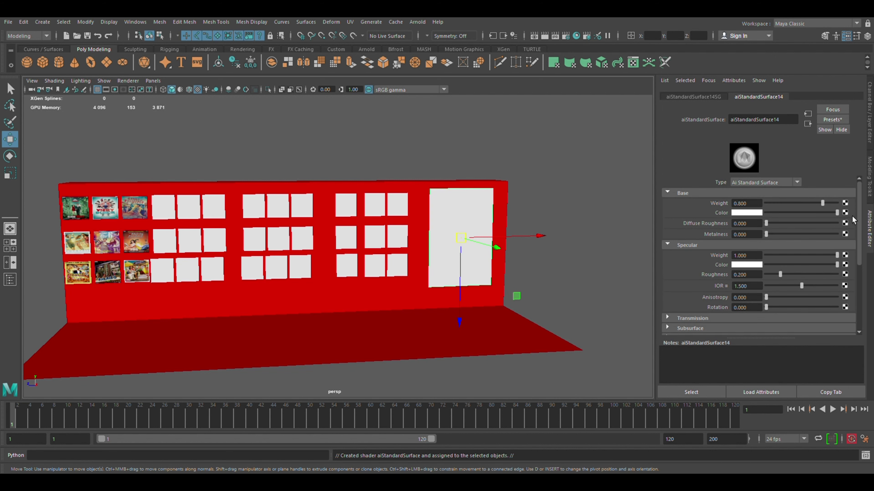
{"action": "left_click", "coordinate": [845, 213]}
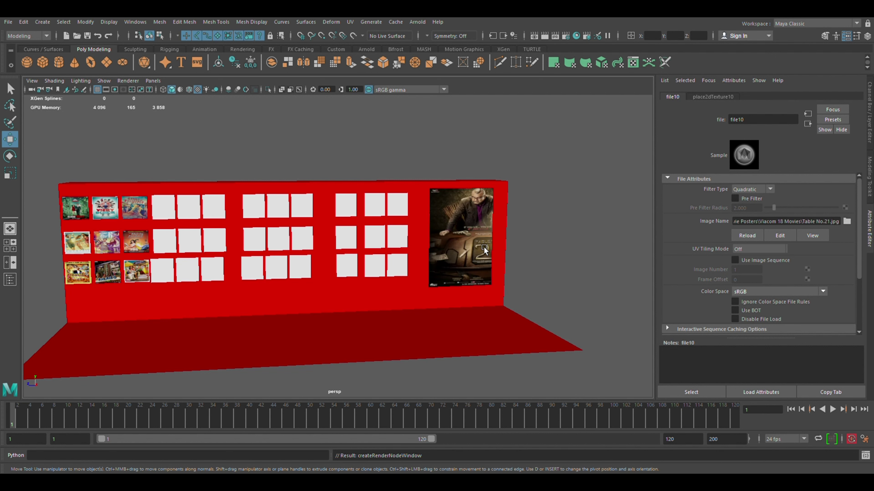
{"action": "left_click", "coordinate": [484, 251]}
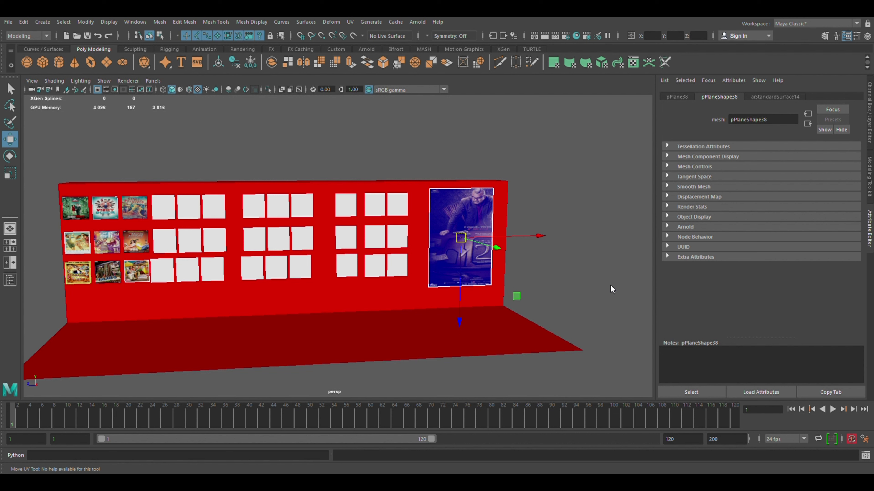
Step: Leave UV editing with F8, then deselect and pan and orbit to view the whole wall
{"action": "key", "text": "F8"}
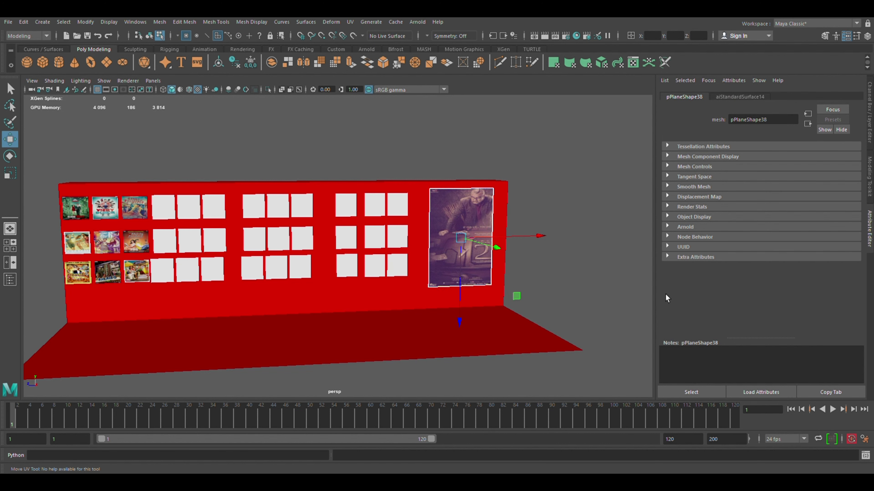
{"action": "key", "text": "e"}
{"action": "key", "text": "r"}
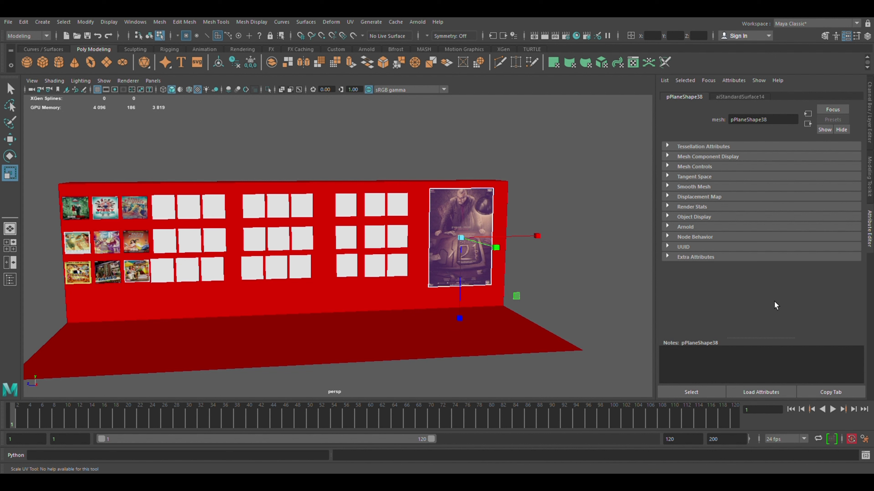
{"action": "key", "text": "w"}
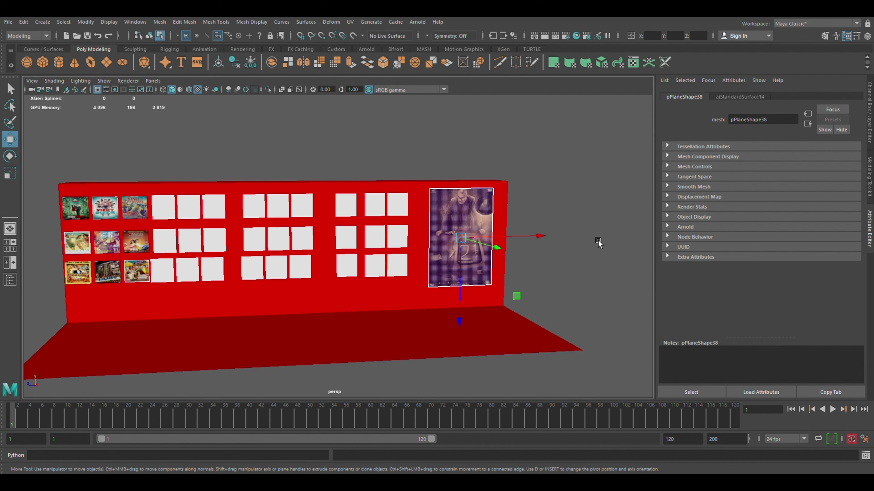
{"action": "middle_click_drag", "start_coordinate": [600, 289], "coordinate": [625, 302], "text": "alt"}
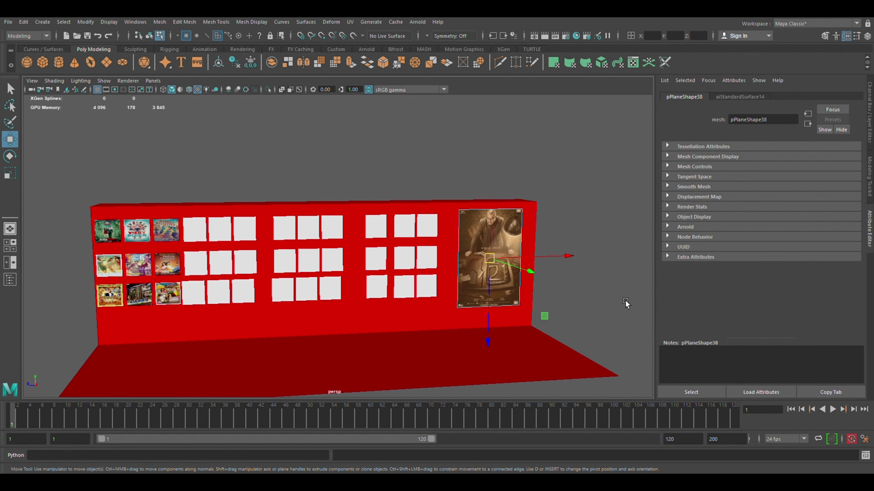
{"action": "left_click", "coordinate": [608, 304]}
{"action": "left_click_drag", "start_coordinate": [608, 304], "coordinate": [628, 303], "text": "alt"}
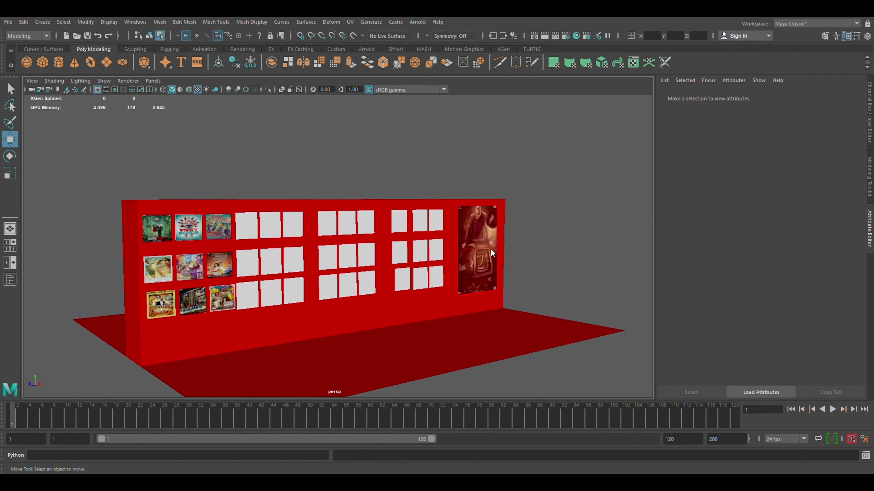
Step: Bring the blank panels into view; give the first top-row panel a new aiStandardSurface with file texture
{"action": "left_click", "coordinate": [492, 241]}
{"action": "scroll", "coordinate": [269, 316], "scroll_direction": "up", "scroll_amount": 5}
{"action": "scroll", "coordinate": [273, 285], "scroll_direction": "up", "scroll_amount": 3}
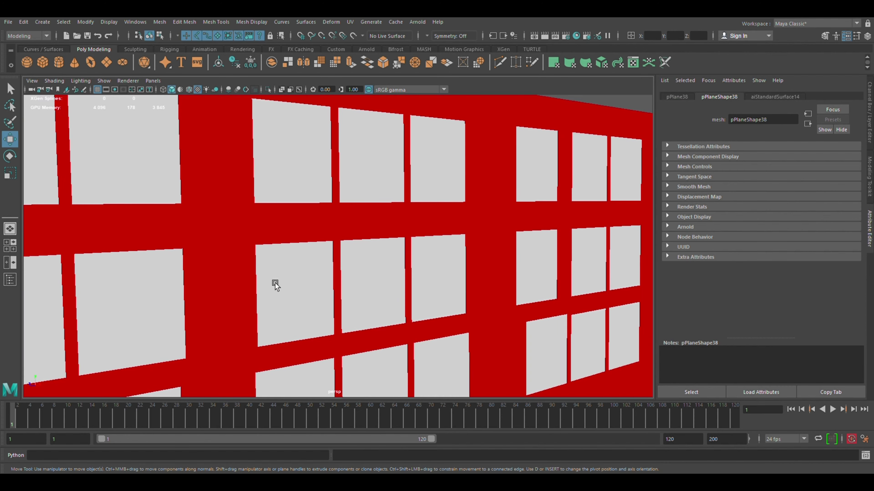
{"action": "scroll", "coordinate": [230, 233], "scroll_direction": "down", "scroll_amount": 2}
{"action": "middle_click_drag", "start_coordinate": [283, 218], "coordinate": [339, 208], "text": "alt"}
{"action": "scroll", "coordinate": [265, 172], "scroll_direction": "up", "scroll_amount": 3}
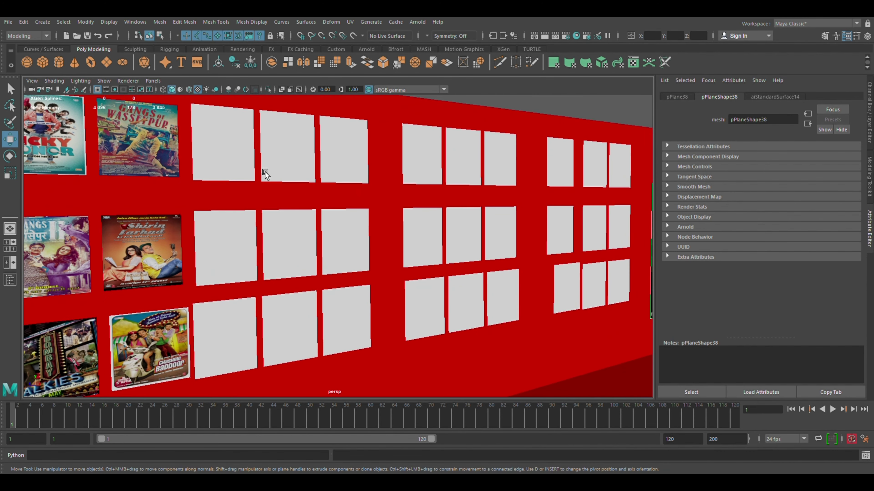
{"action": "left_click", "coordinate": [244, 159]}
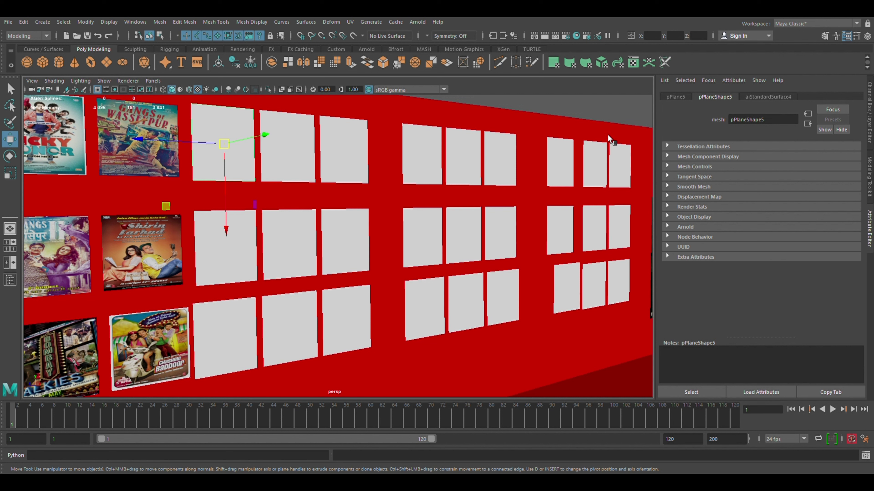
{"action": "right_click_drag", "start_coordinate": [567, 160], "coordinate": [634, 264]}
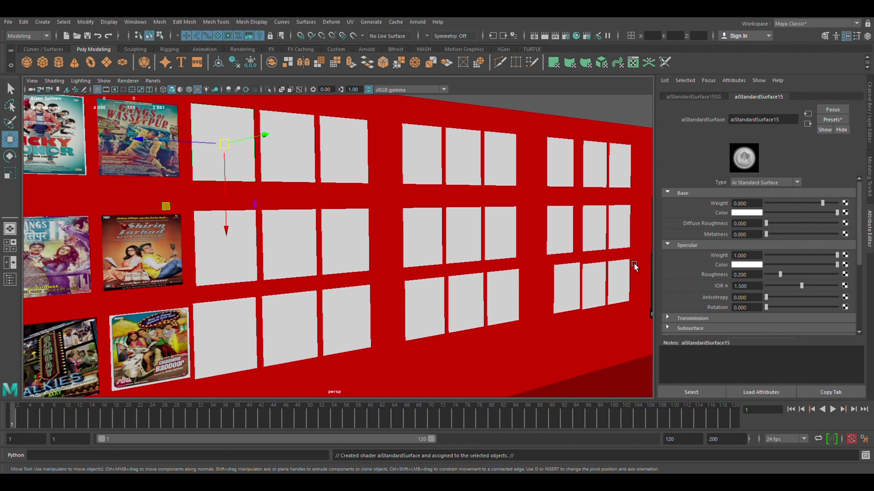
{"action": "left_click", "coordinate": [401, 256]}
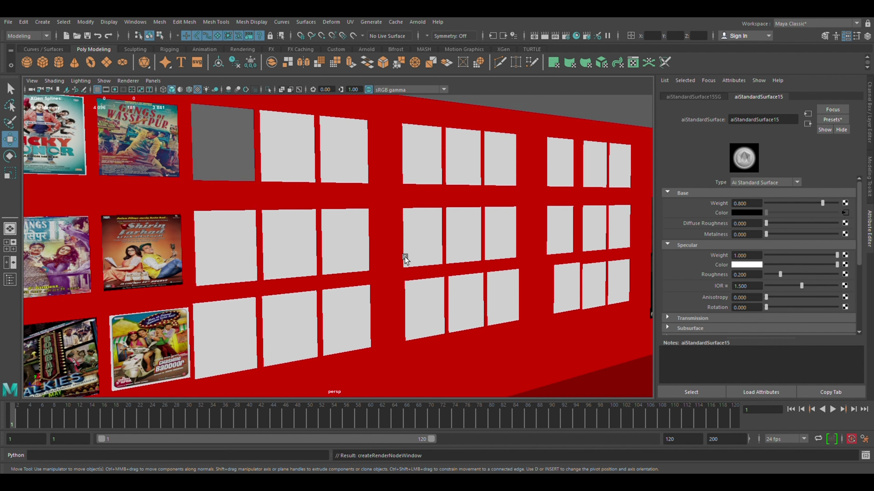
Step: Give the second and third top-row panels their own new shaders with file textures
{"action": "left_click", "coordinate": [296, 147]}
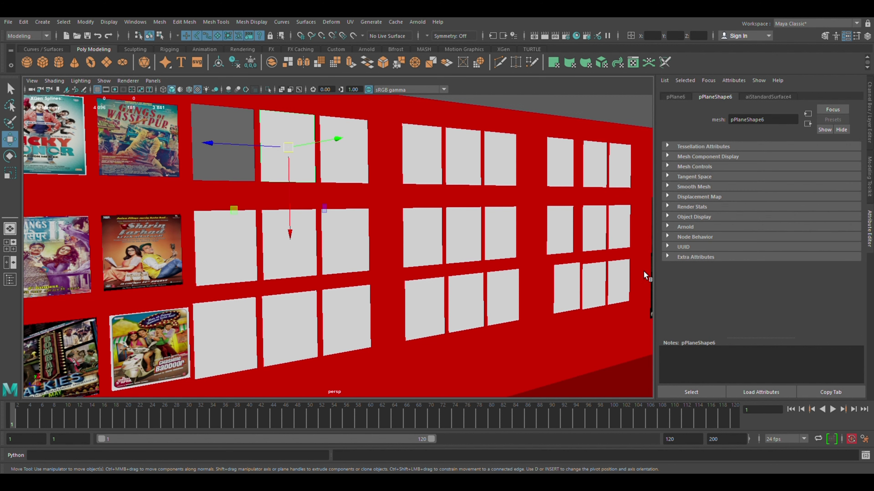
{"action": "right_click_drag", "start_coordinate": [645, 275], "coordinate": [636, 268]}
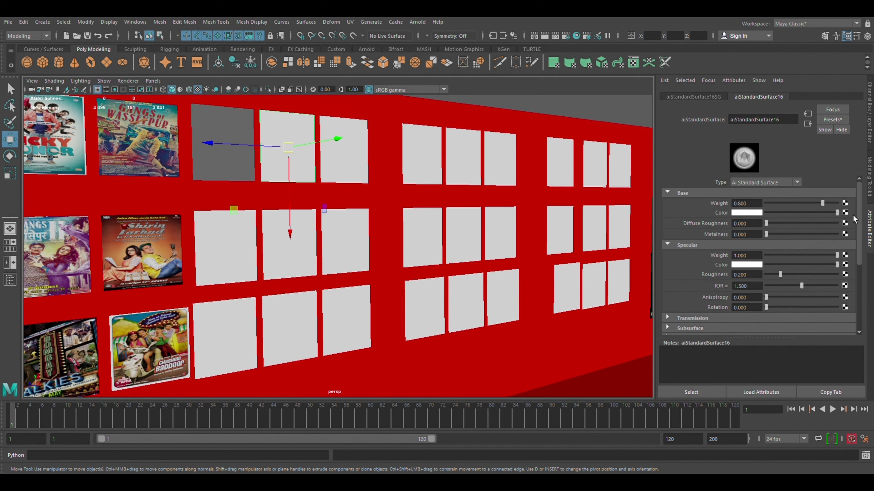
{"action": "right_click_drag", "start_coordinate": [396, 255], "coordinate": [334, 175]}
{"action": "left_click", "coordinate": [340, 145]}
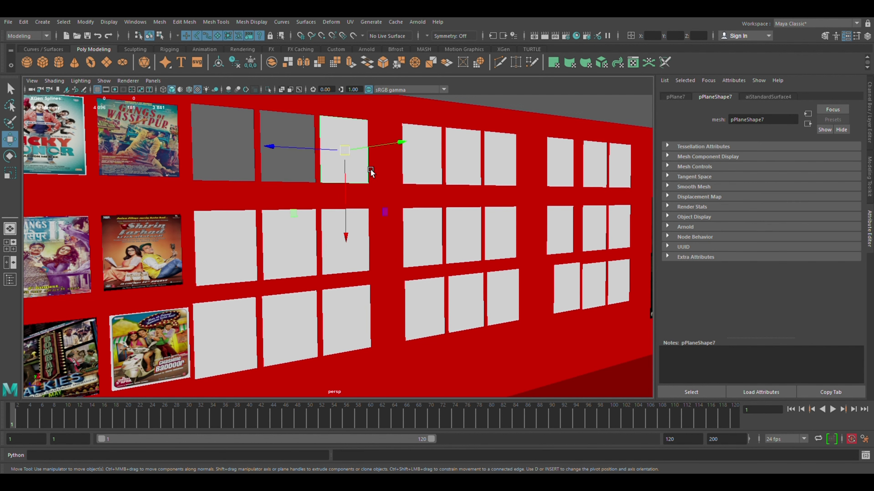
{"action": "key", "text": "ctrl+z"}
{"action": "left_click", "coordinate": [358, 170]}
{"action": "middle_click_drag", "start_coordinate": [555, 150], "coordinate": [555, 165]}
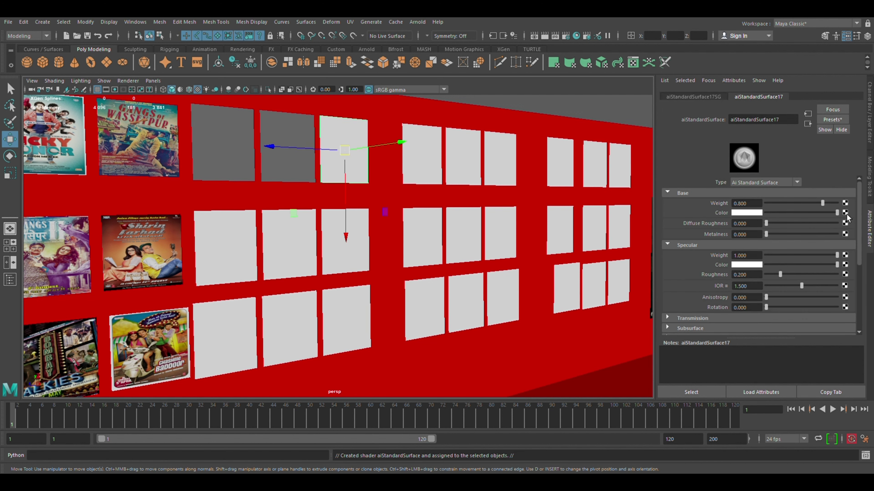
{"action": "left_click", "coordinate": [366, 255]}
Step: Assign new shaders with file textures to the three middle-row panels
{"action": "left_click", "coordinate": [235, 265]}
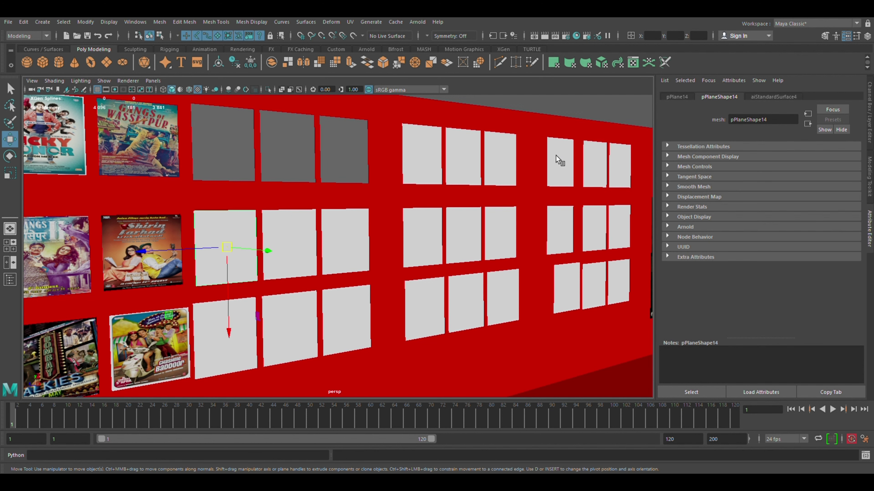
{"action": "middle_click_drag", "start_coordinate": [651, 125], "coordinate": [638, 267]}
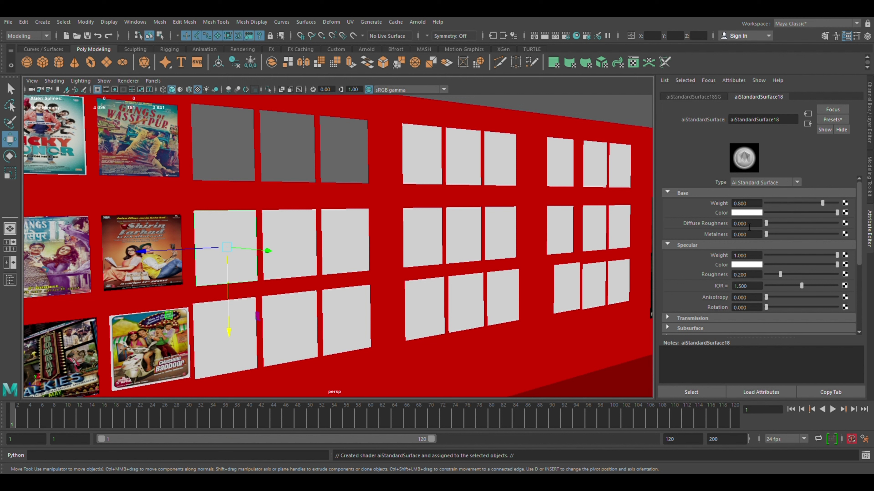
{"action": "left_click", "coordinate": [845, 222]}
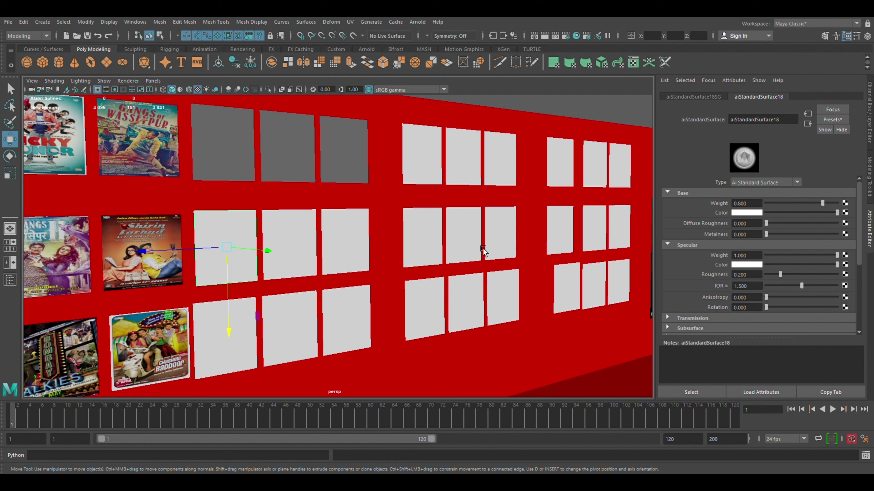
{"action": "left_click", "coordinate": [299, 261]}
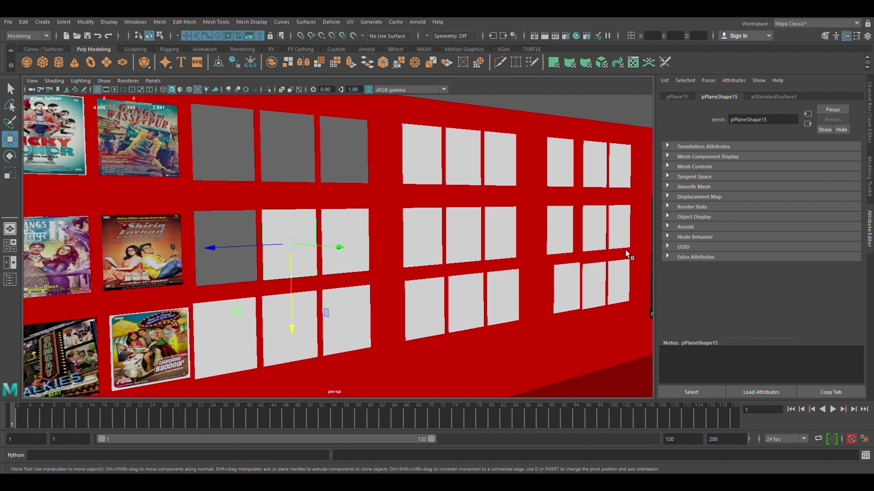
{"action": "middle_click_drag", "start_coordinate": [628, 254], "coordinate": [630, 266]}
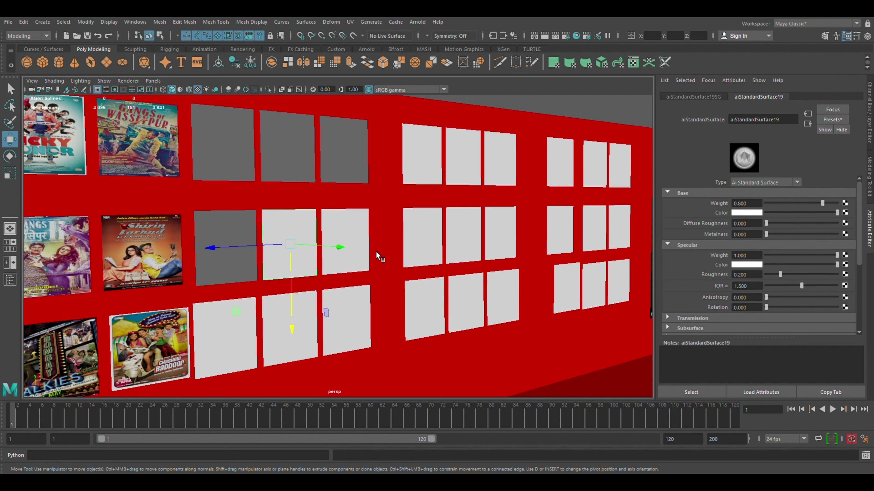
{"action": "left_click", "coordinate": [376, 251]}
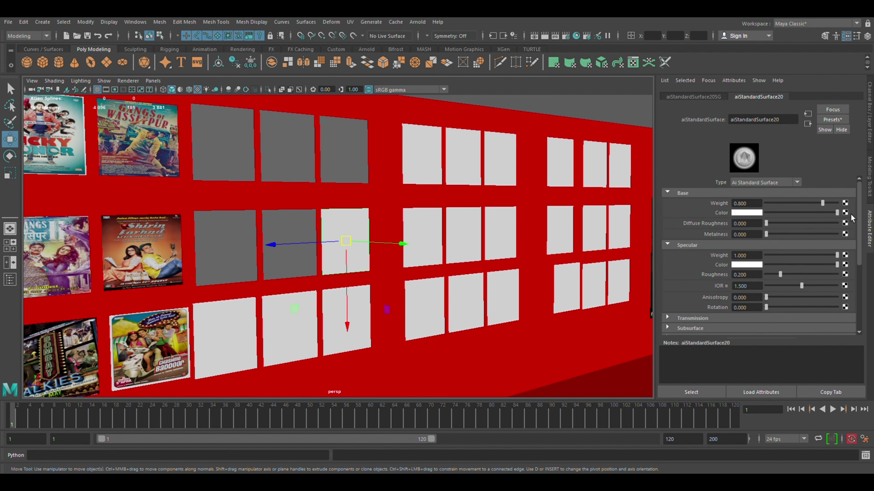
{"action": "left_click", "coordinate": [370, 254]}
Step: Assign new shaders with file textures to the three bottom-row panels, up to aiStandardSurface23
{"action": "left_click", "coordinate": [252, 362]}
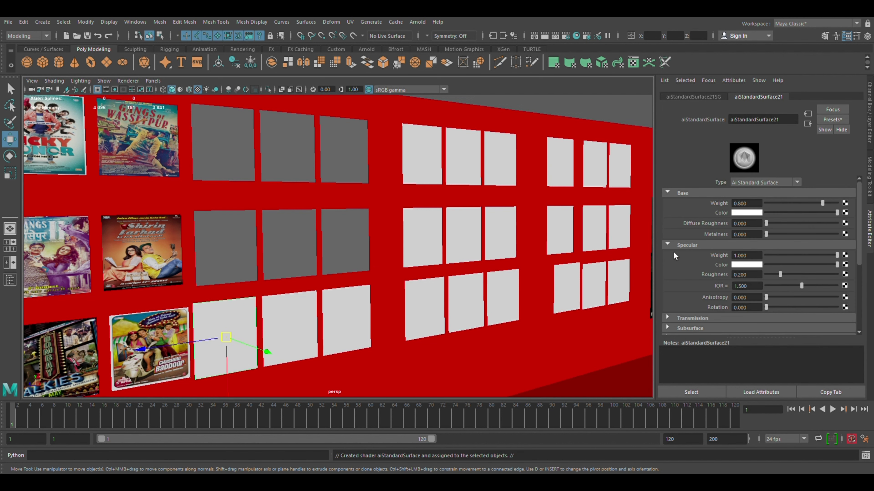
{"action": "left_click", "coordinate": [396, 259]}
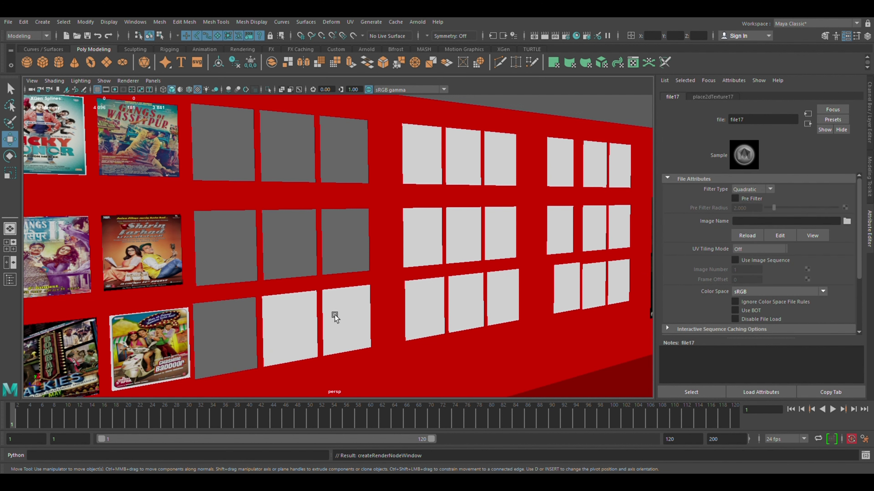
{"action": "left_click", "coordinate": [304, 335]}
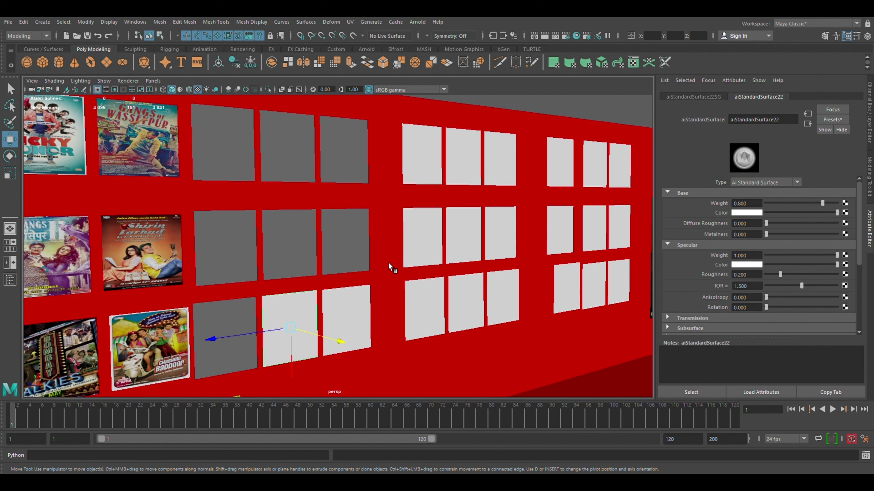
{"action": "left_click", "coordinate": [368, 317]}
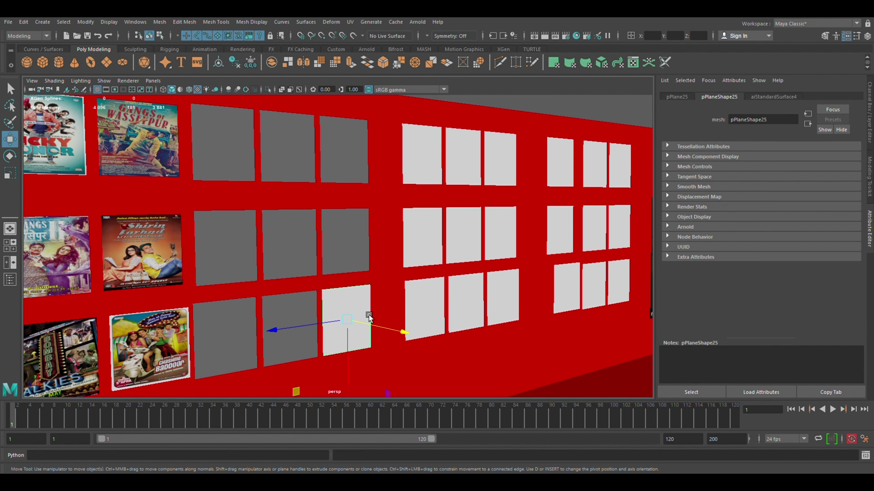
{"action": "left_click", "coordinate": [350, 316]}
{"action": "right_click_drag", "start_coordinate": [652, 248], "coordinate": [638, 268]}
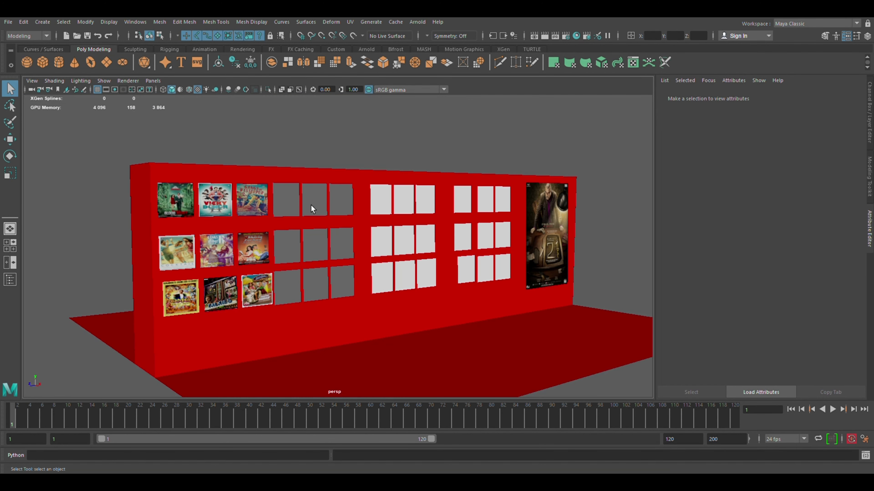
Step: Select the first grey top-row panel and open file11 behind its aiStandardSurface15 colour
{"action": "left_click", "coordinate": [292, 199]}
{"action": "scroll", "coordinate": [291, 200], "scroll_direction": "up", "scroll_amount": 2}
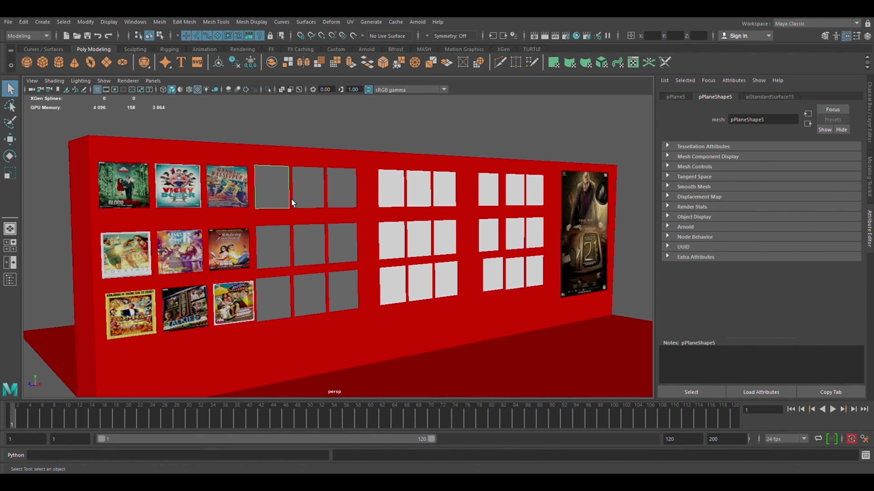
{"action": "key", "text": "w"}
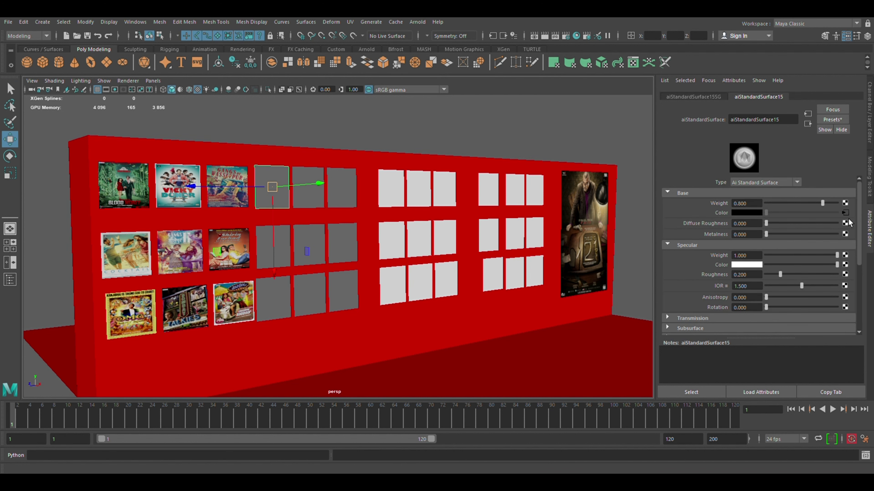
{"action": "left_click", "coordinate": [845, 213]}
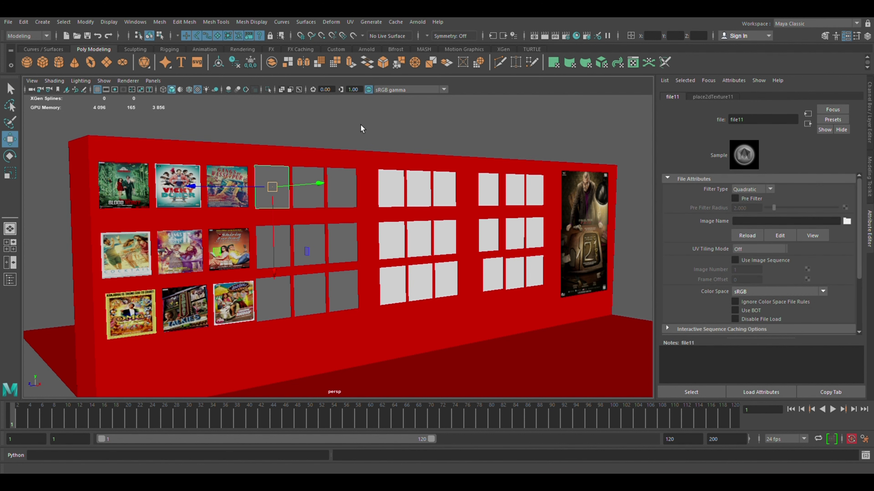
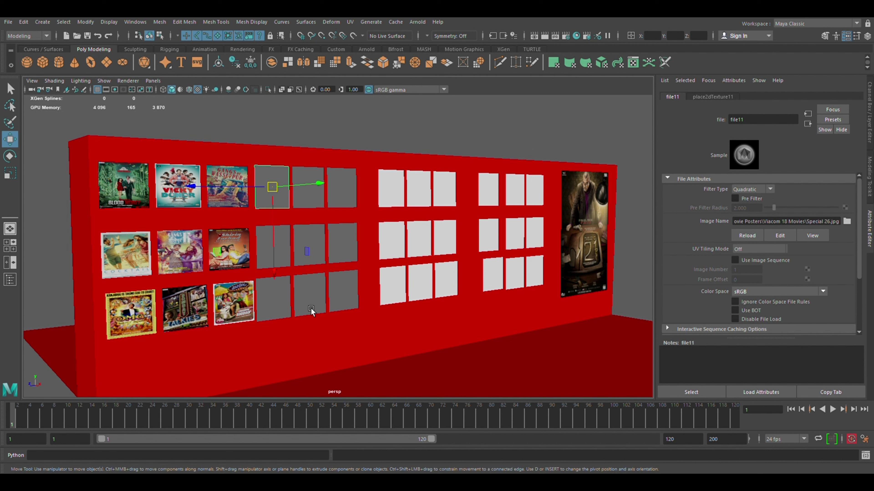
Step: Load poster images, including Go Goa Gone.jpg, into the empty top-row frames' file textures
{"action": "left_click", "coordinate": [320, 207]}
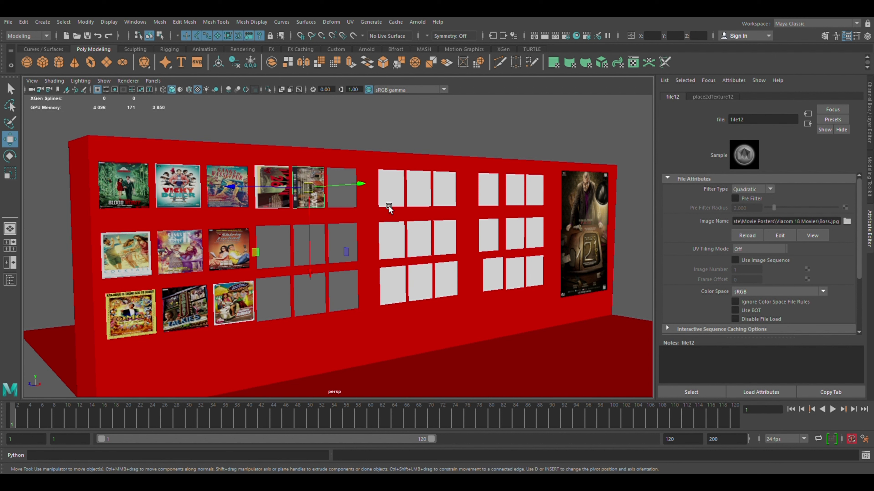
{"action": "left_click", "coordinate": [358, 203]}
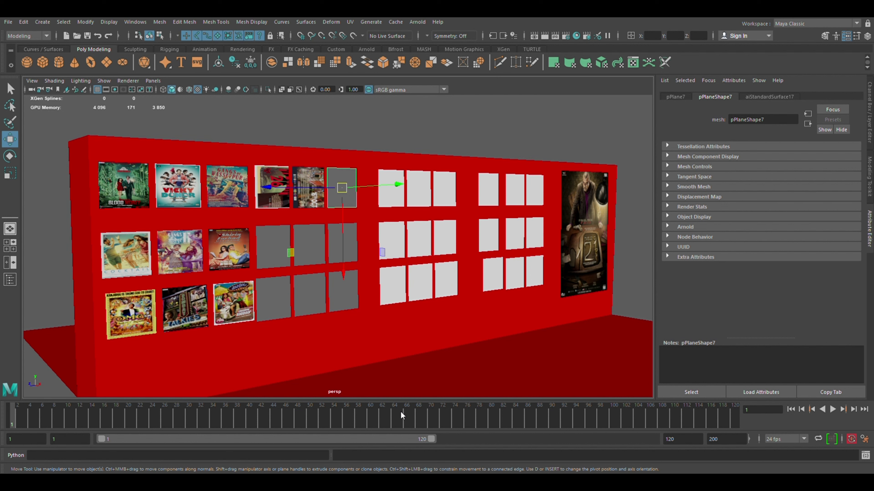
{"action": "left_click", "coordinate": [769, 96]}
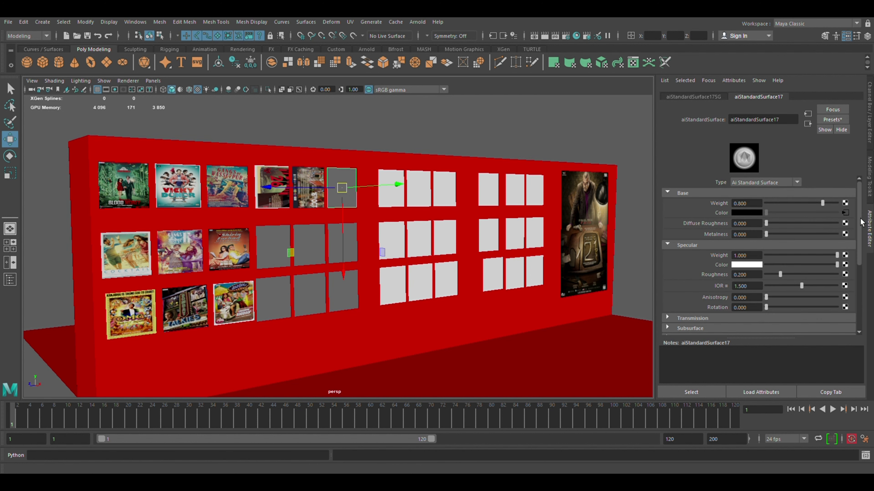
{"action": "left_click", "coordinate": [852, 214]}
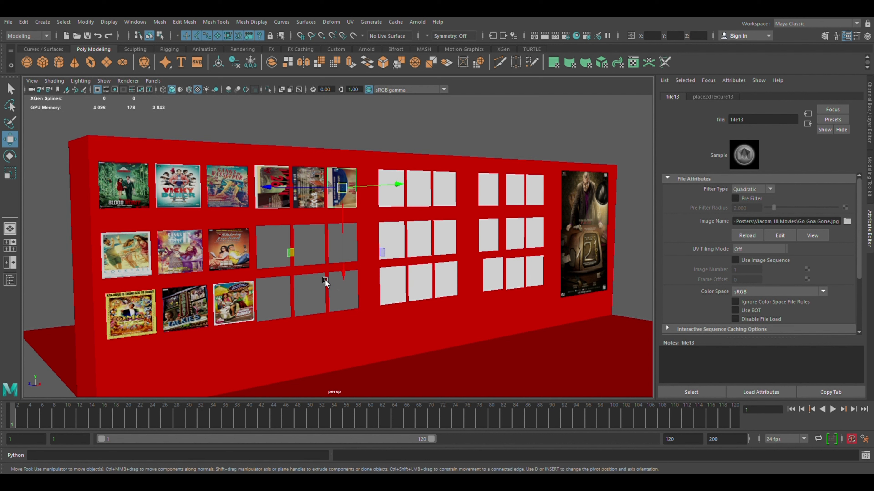
Step: Load poster images into the file textures of the first two empty middle-row frames
{"action": "left_click", "coordinate": [279, 241]}
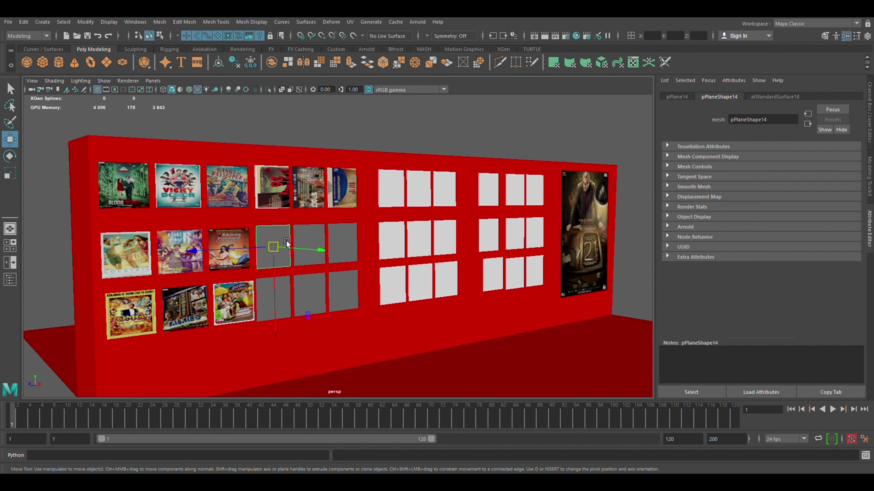
{"action": "left_click", "coordinate": [775, 96]}
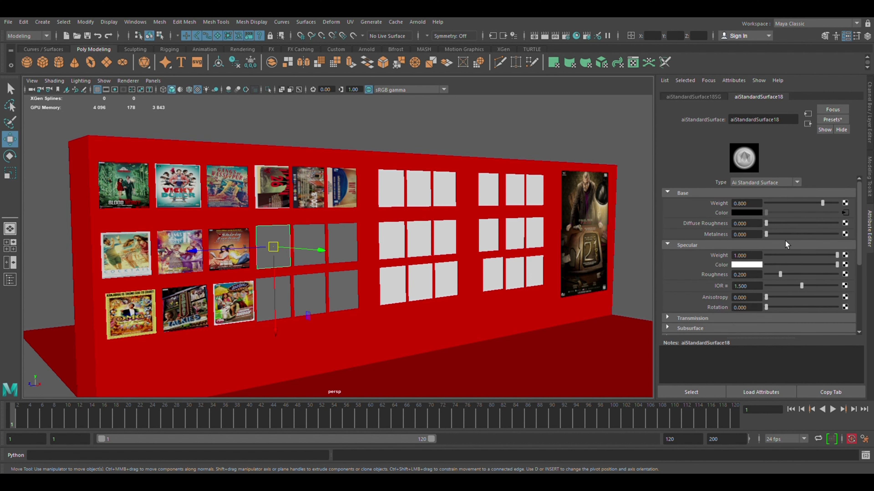
{"action": "left_click", "coordinate": [845, 213]}
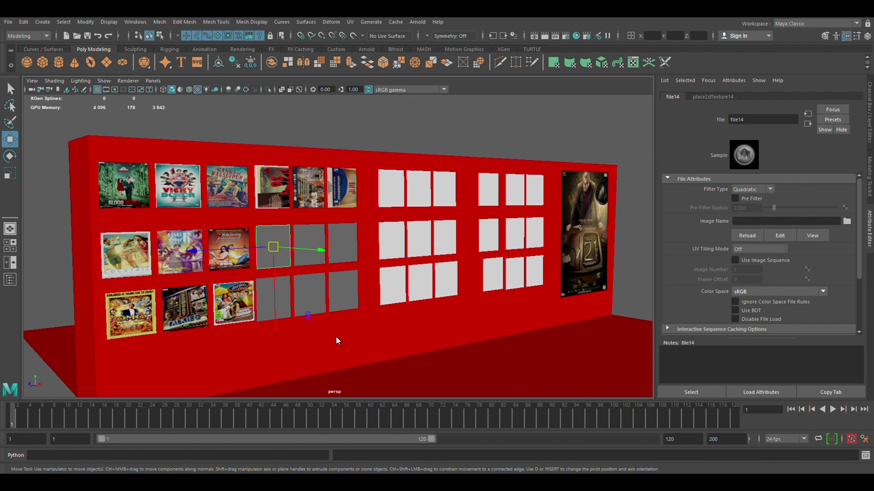
{"action": "left_click", "coordinate": [307, 254]}
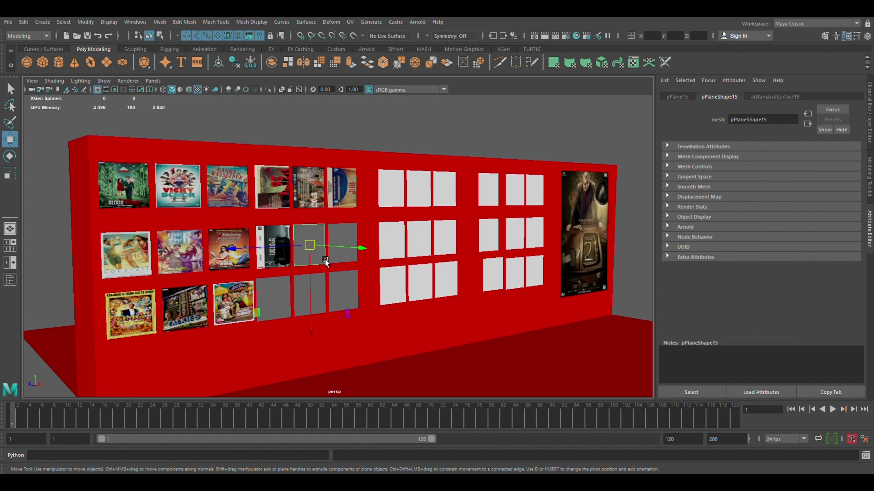
{"action": "left_click", "coordinate": [774, 96]}
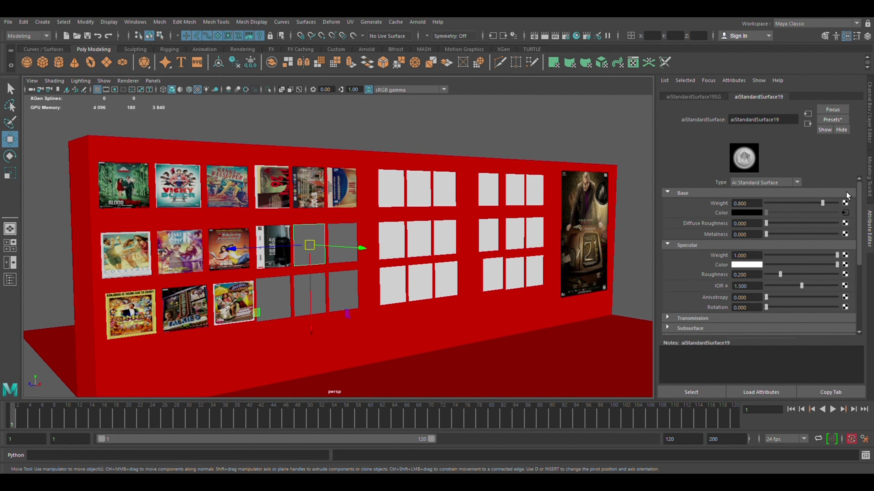
{"action": "left_click", "coordinate": [852, 220]}
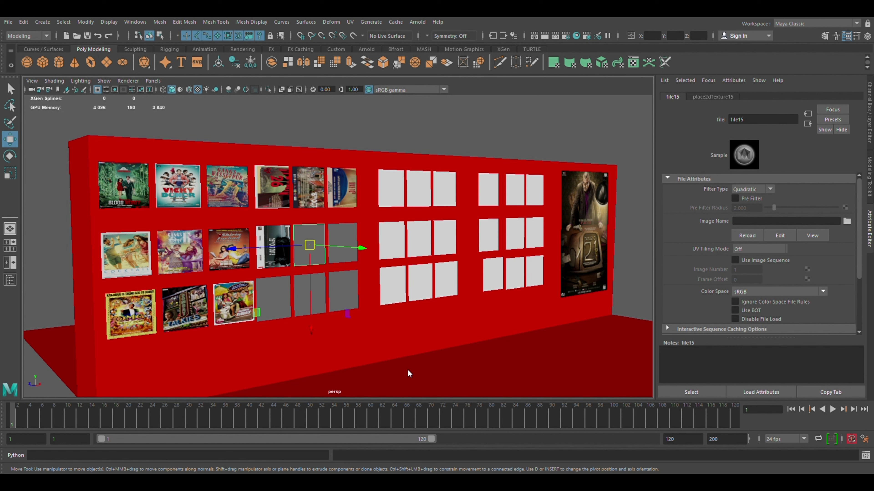
Step: Load a poster into the last empty middle-row frame's file texture
{"action": "left_click", "coordinate": [360, 239]}
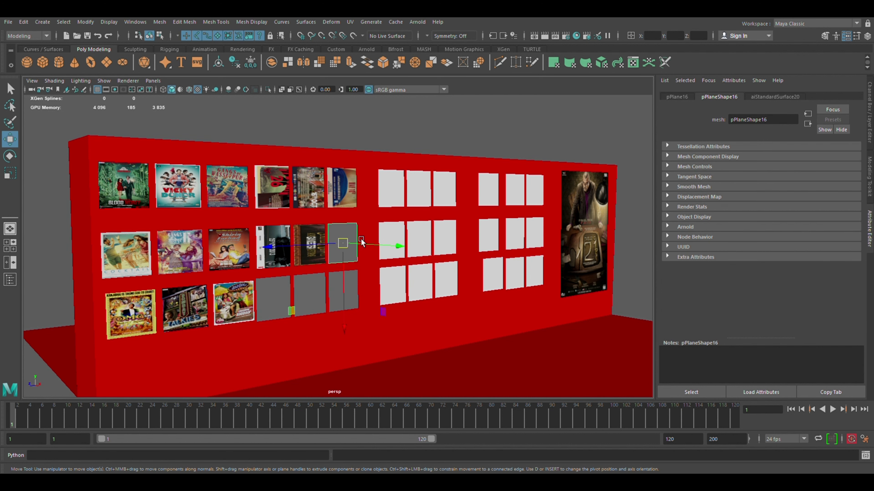
{"action": "left_click", "coordinate": [774, 96]}
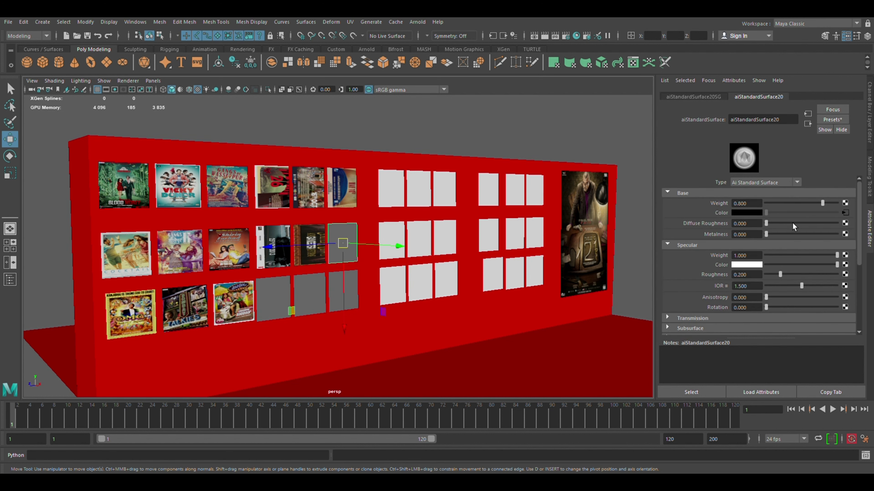
{"action": "left_click", "coordinate": [845, 213]}
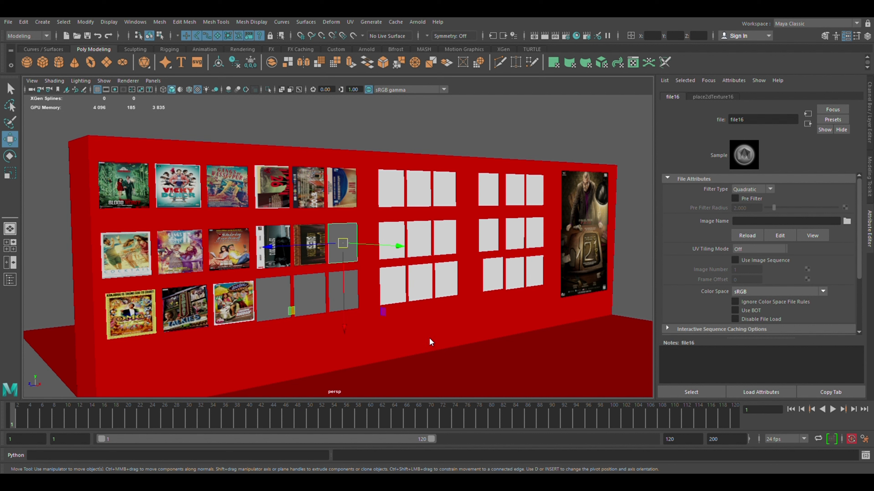
{"action": "left_click", "coordinate": [273, 292]}
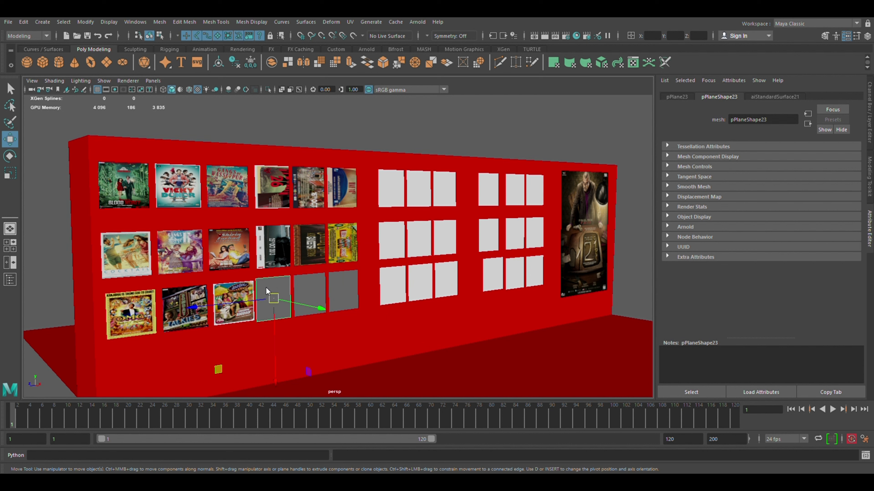
Step: Load poster JPGs onto the three remaining bottom-row frames, ending with Dharam Sankat Mein.jpg
{"action": "left_click", "coordinate": [775, 97]}
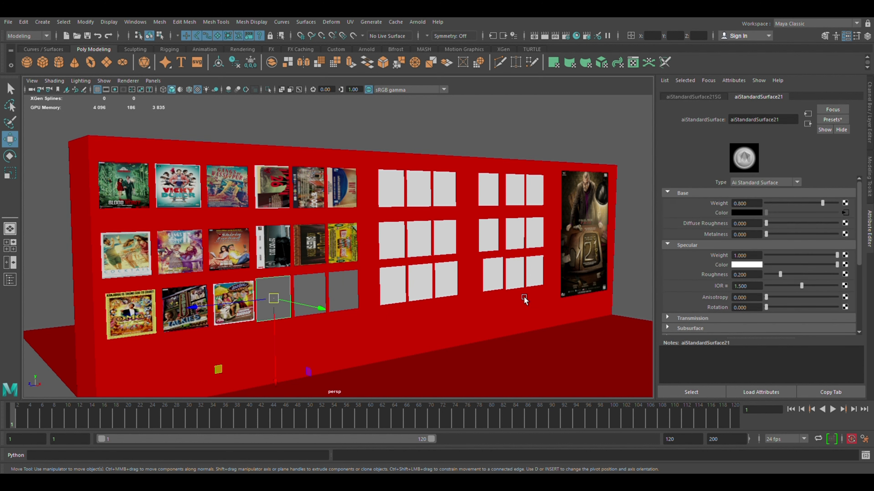
{"action": "left_click", "coordinate": [837, 228]}
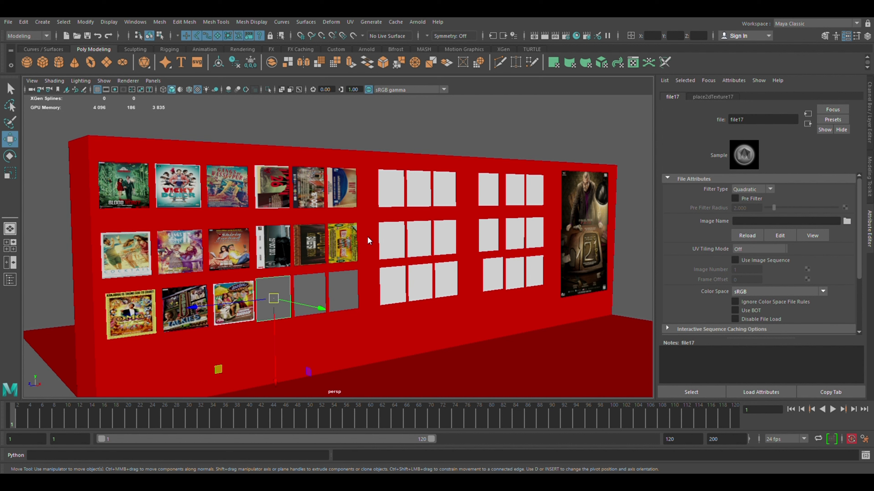
{"action": "left_click", "coordinate": [321, 281]}
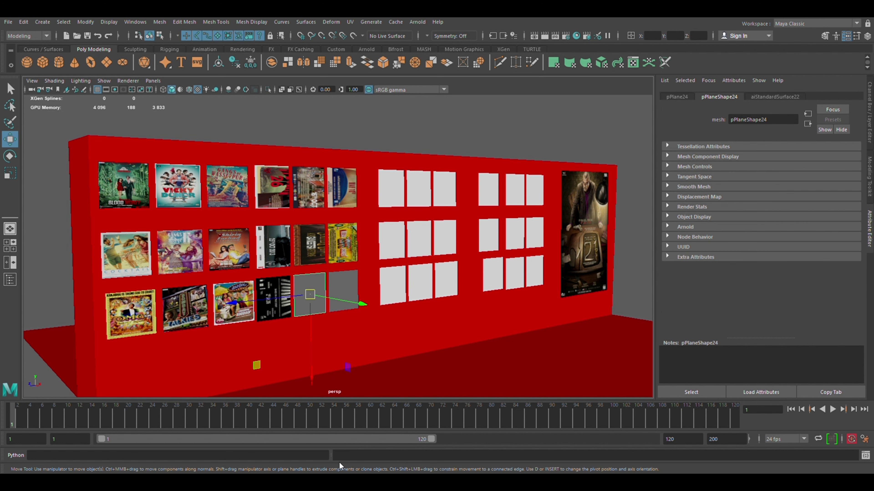
{"action": "left_click", "coordinate": [856, 221]}
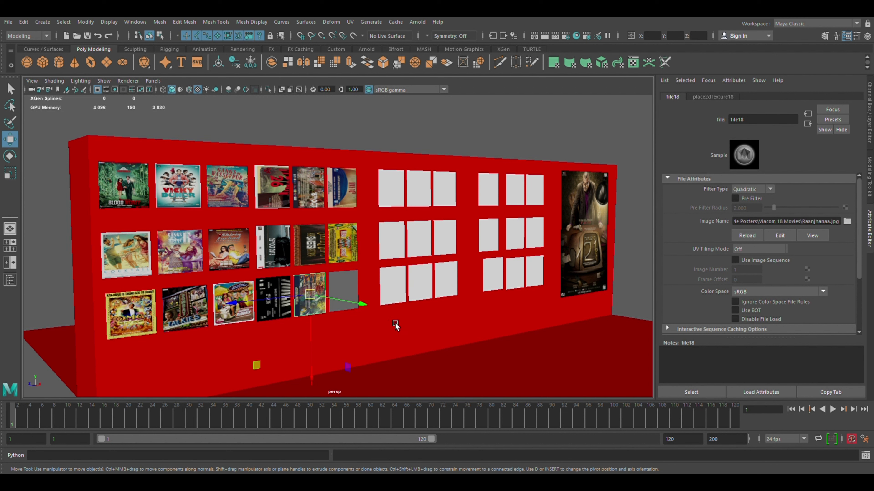
{"action": "left_click", "coordinate": [357, 289]}
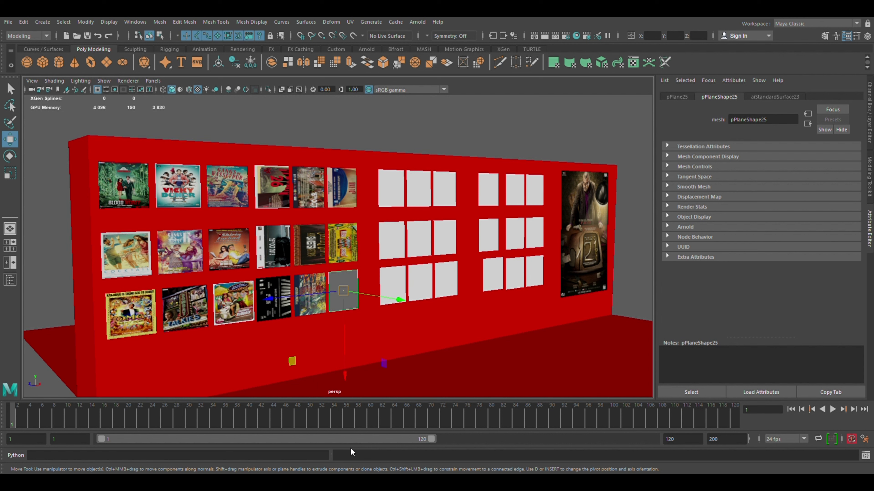
{"action": "right_click_drag", "start_coordinate": [355, 330], "coordinate": [360, 460]}
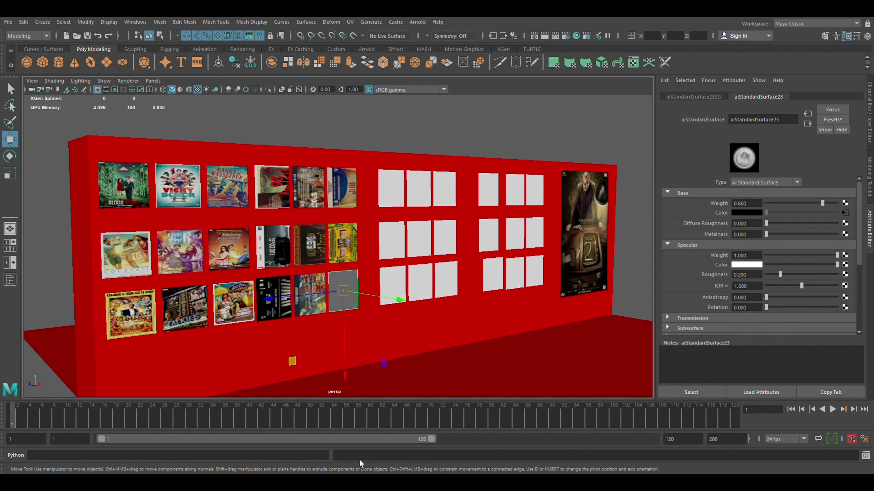
{"action": "left_click", "coordinate": [846, 214]}
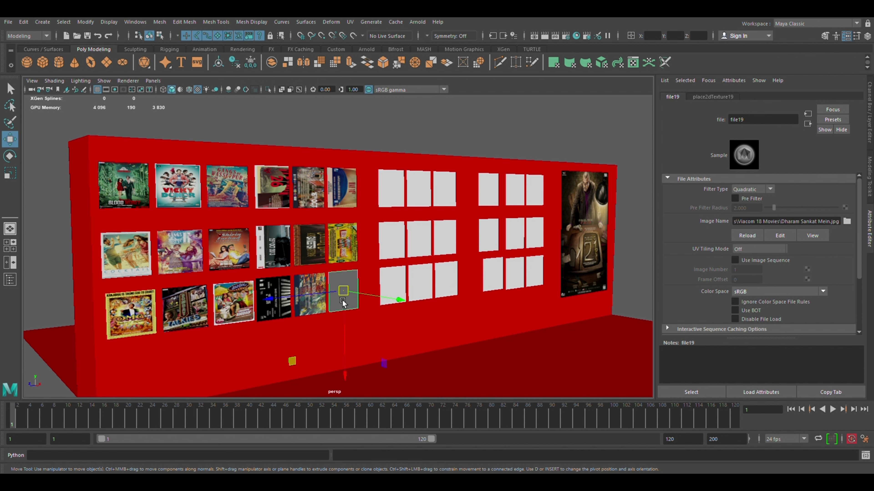
{"action": "left_click", "coordinate": [288, 195]}
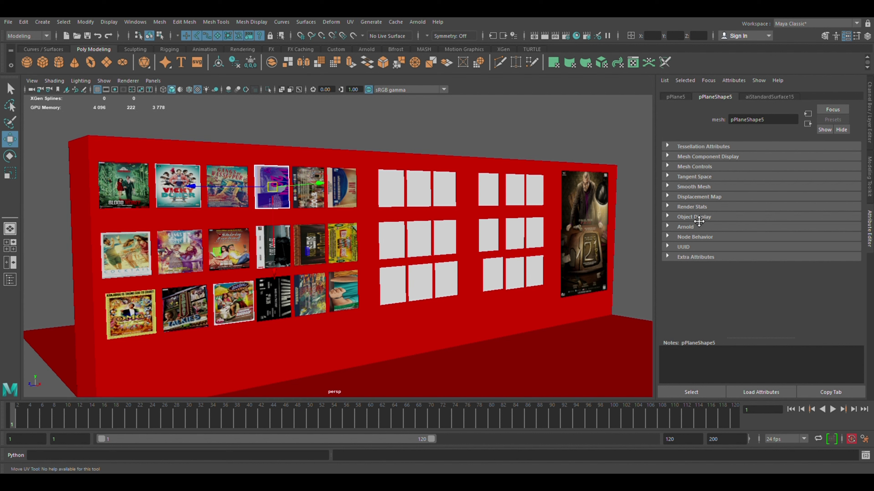
Step: Refit the pink top-row poster's UVs with Move and Scale so it shows another image
{"action": "left_click", "coordinate": [588, 339]}
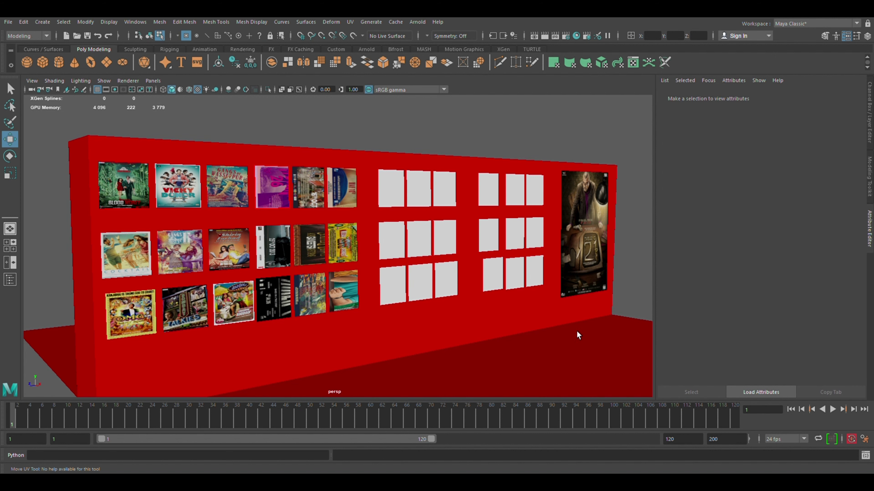
{"action": "key", "text": "F8"}
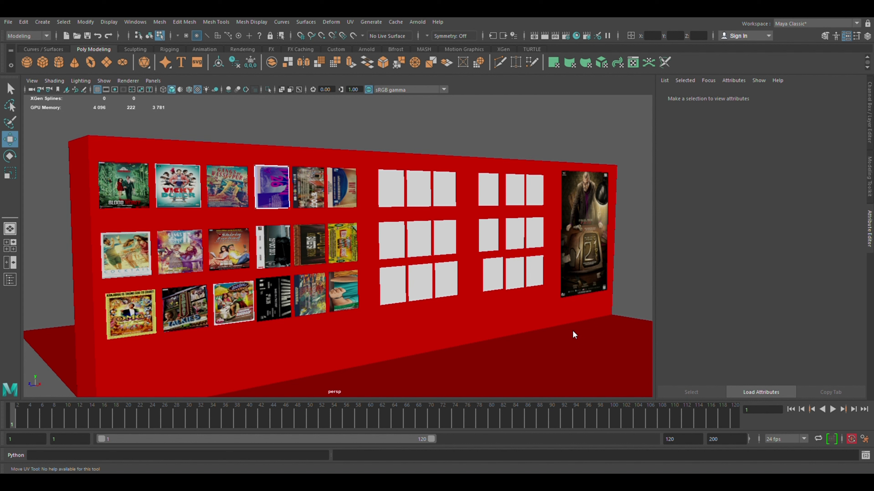
{"action": "key", "text": "F8"}
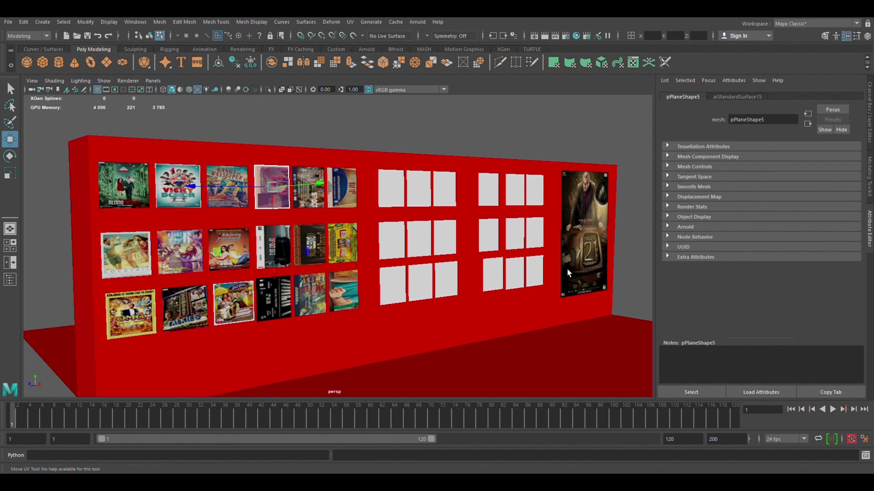
{"action": "key", "text": "r"}
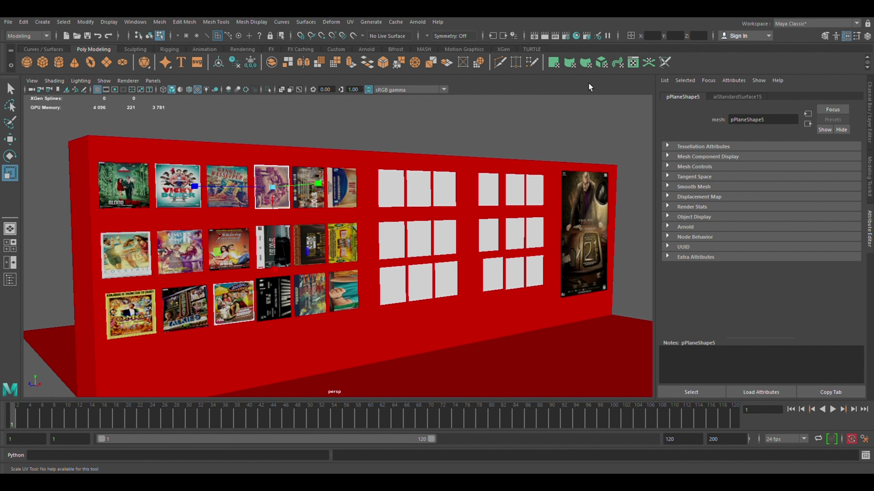
{"action": "key", "text": "w"}
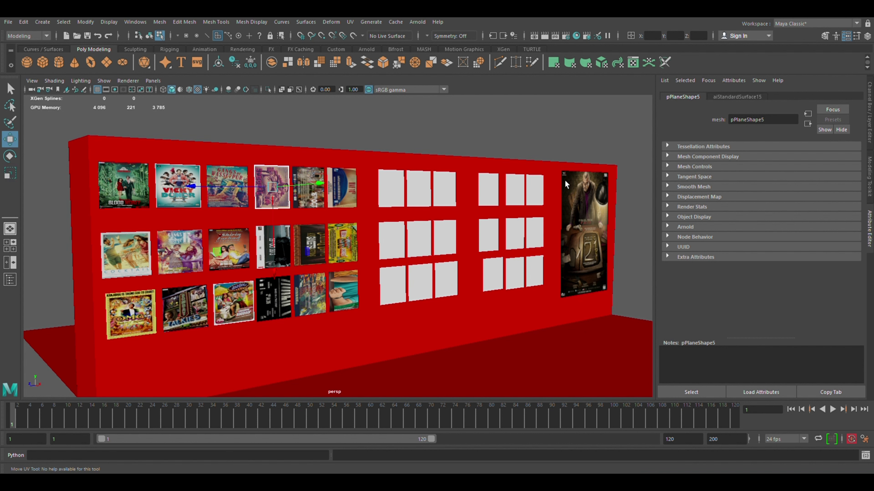
{"action": "key", "text": "r"}
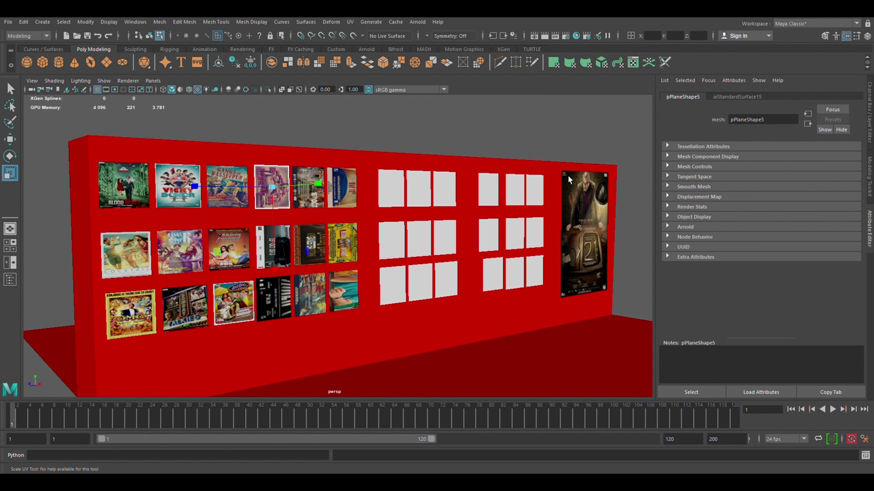
{"action": "key", "text": "w"}
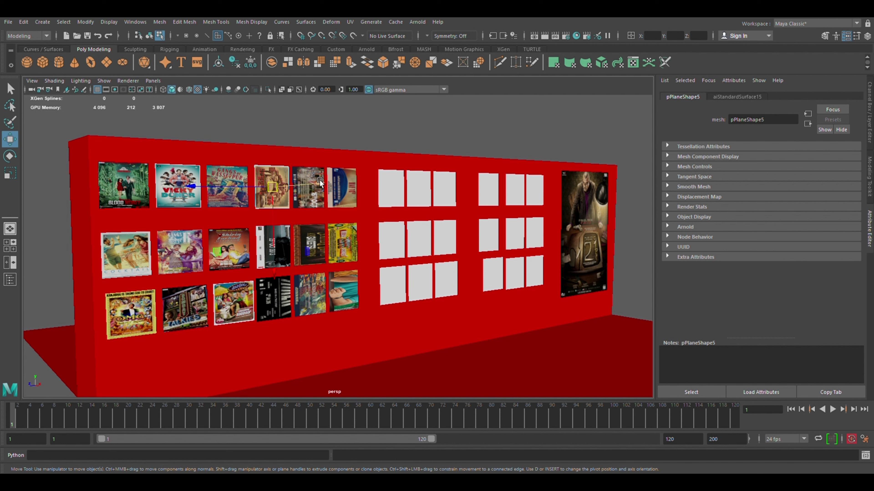
{"action": "left_click", "coordinate": [334, 207]}
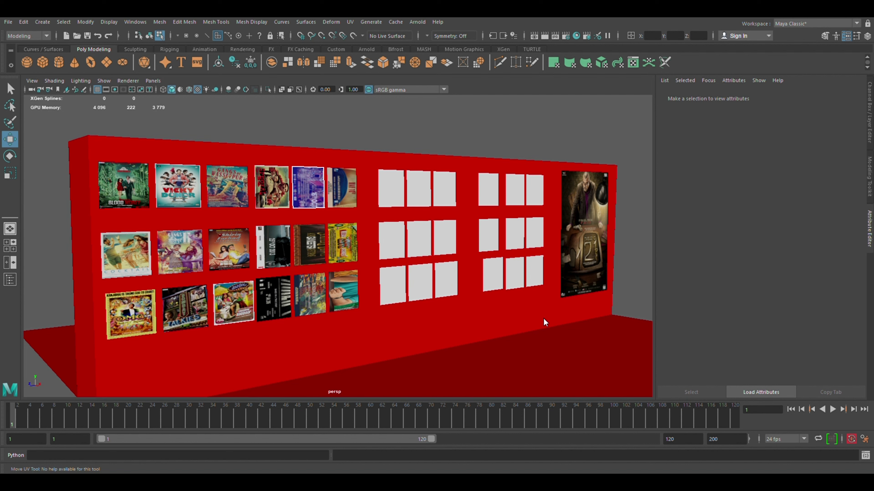
Step: Move and scale the UVs of the purple and sixth top-row posters to frame new images
{"action": "key", "text": "ctrl+z"}
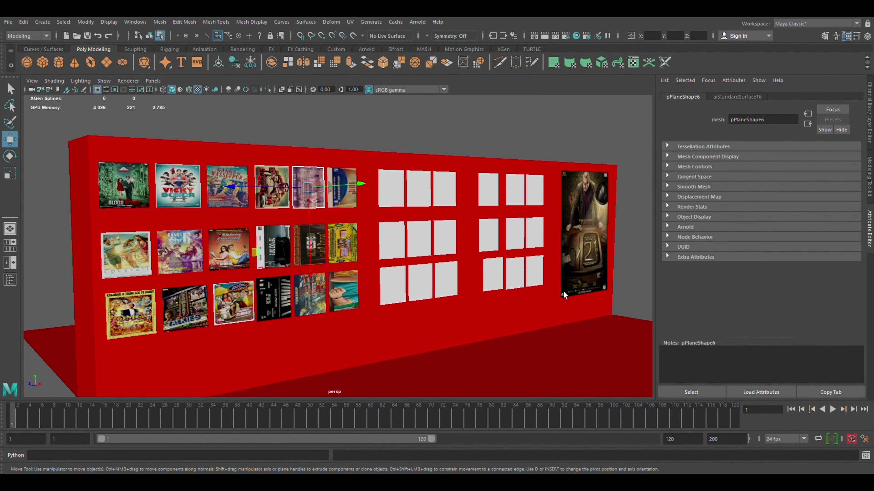
{"action": "key", "text": "r"}
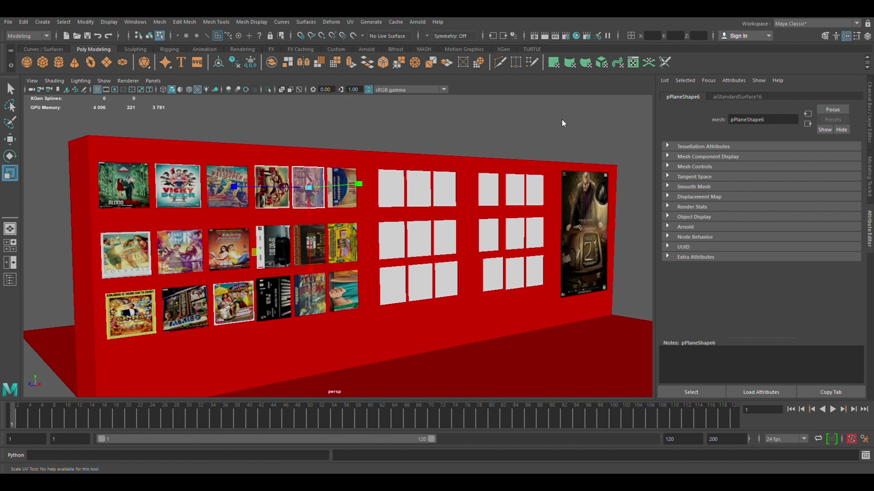
{"action": "key", "text": "w"}
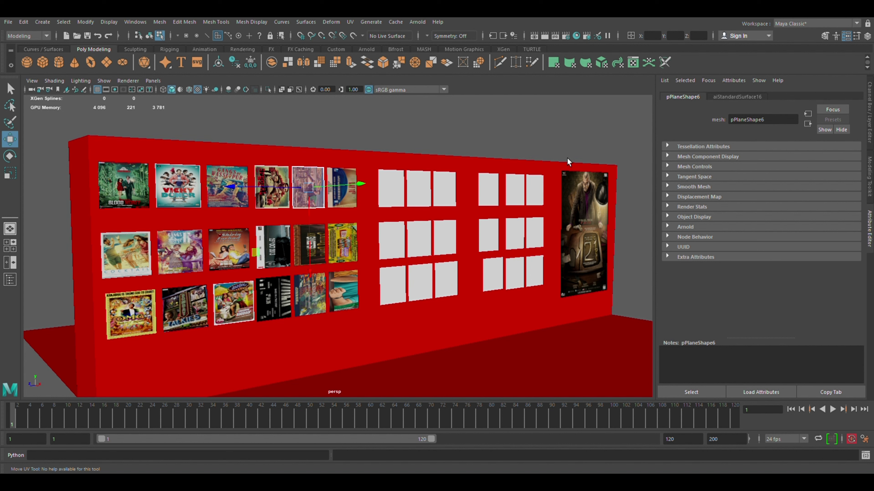
{"action": "key", "text": "F8"}
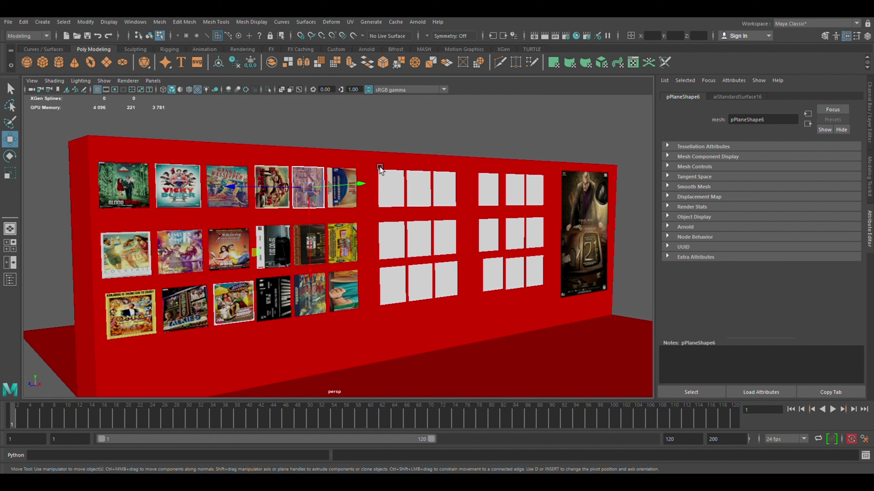
{"action": "left_click", "coordinate": [354, 179]}
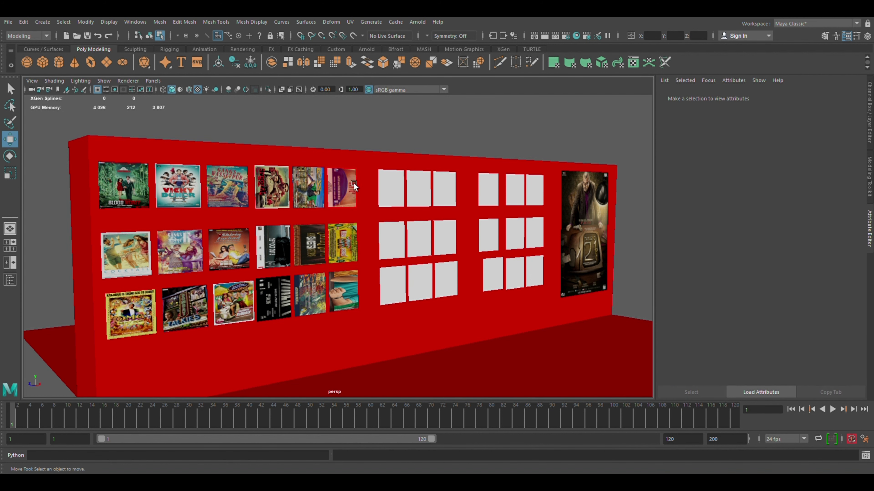
{"action": "left_click", "coordinate": [353, 183]}
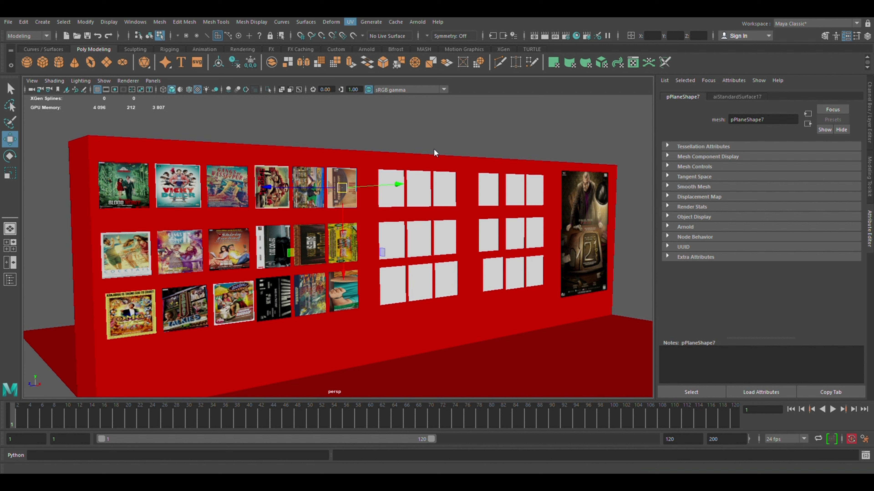
{"action": "key", "text": "F8"}
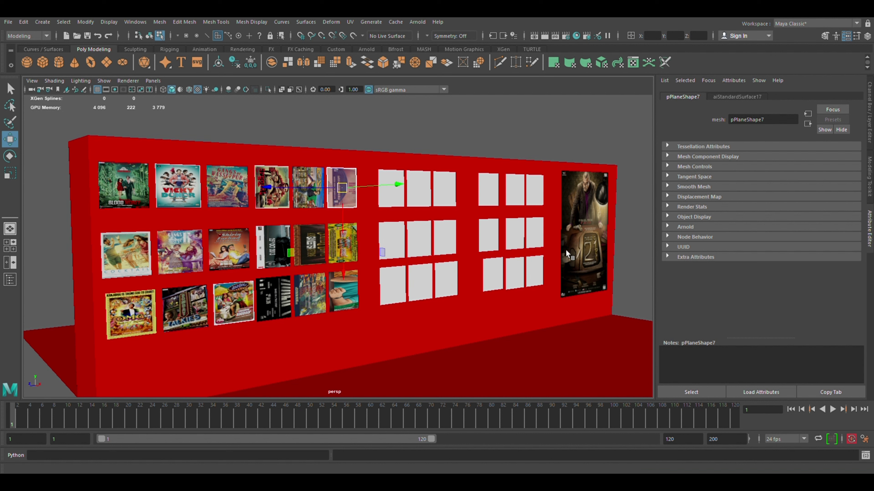
{"action": "key", "text": "r"}
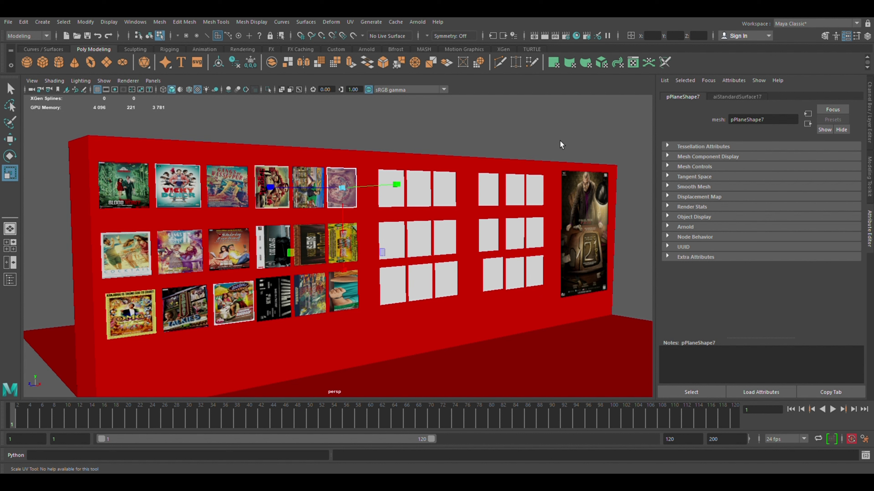
{"action": "key", "text": "w"}
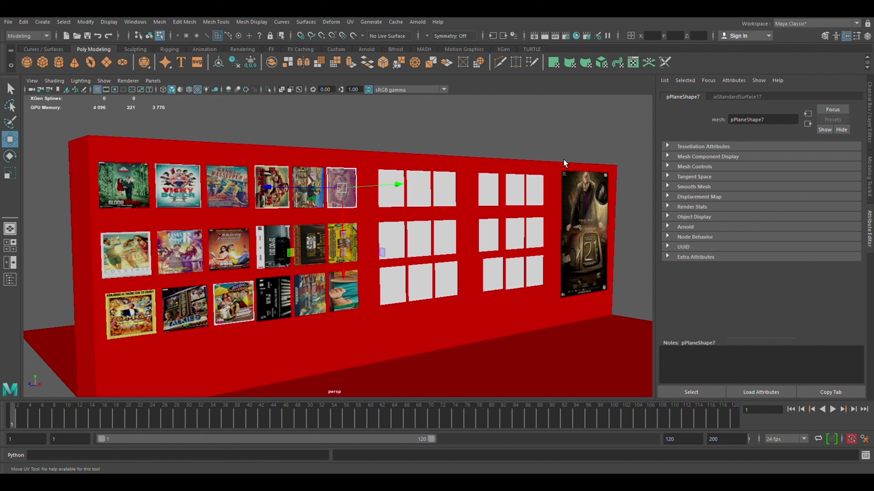
{"action": "key", "text": "r"}
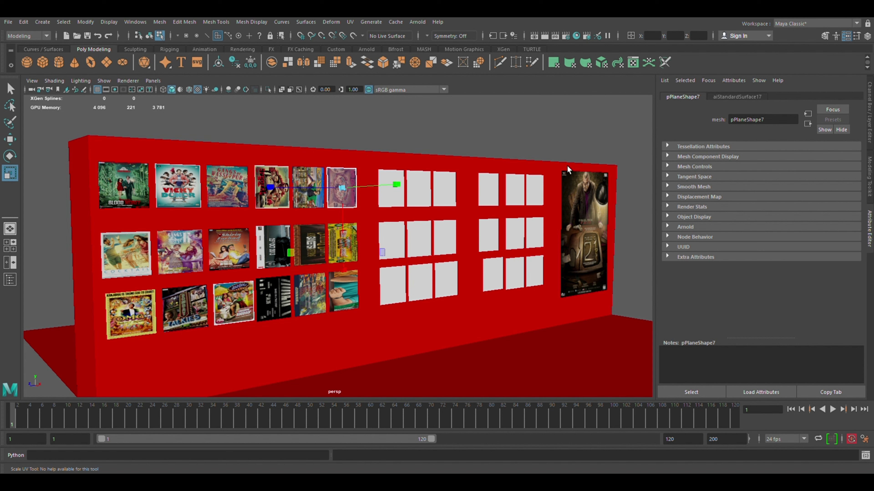
{"action": "key", "text": "w"}
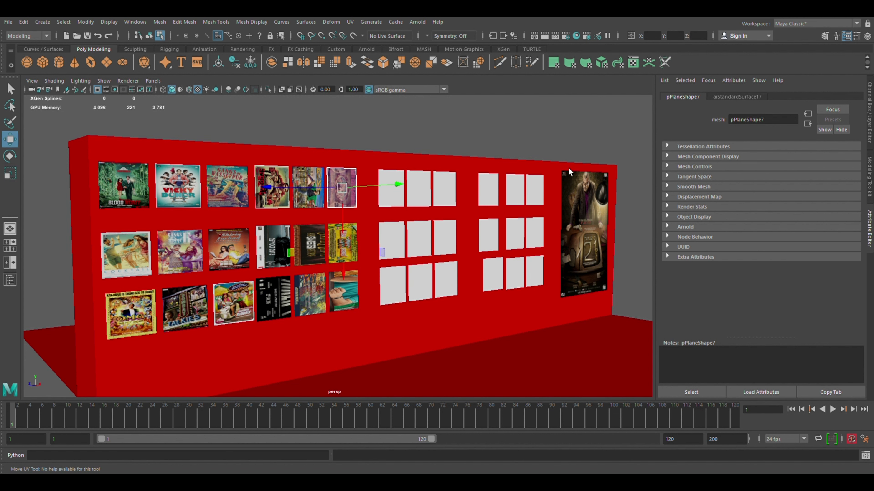
{"action": "key", "text": "r"}
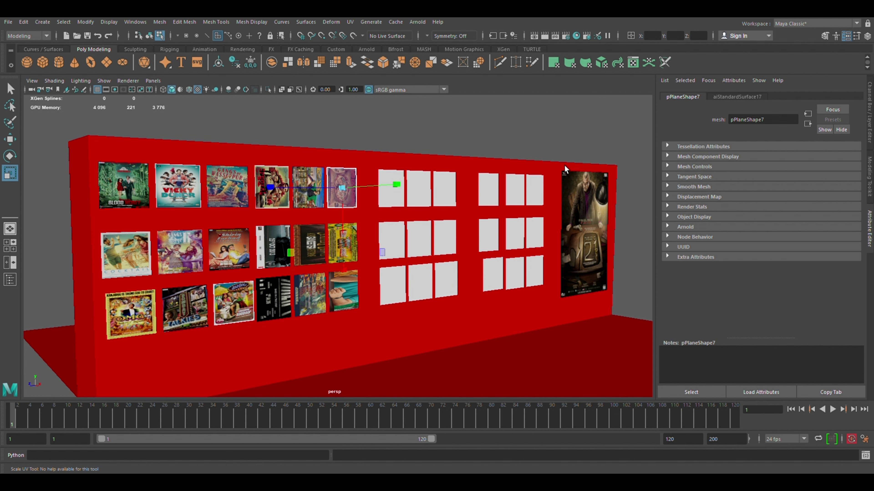
{"action": "key", "text": "w"}
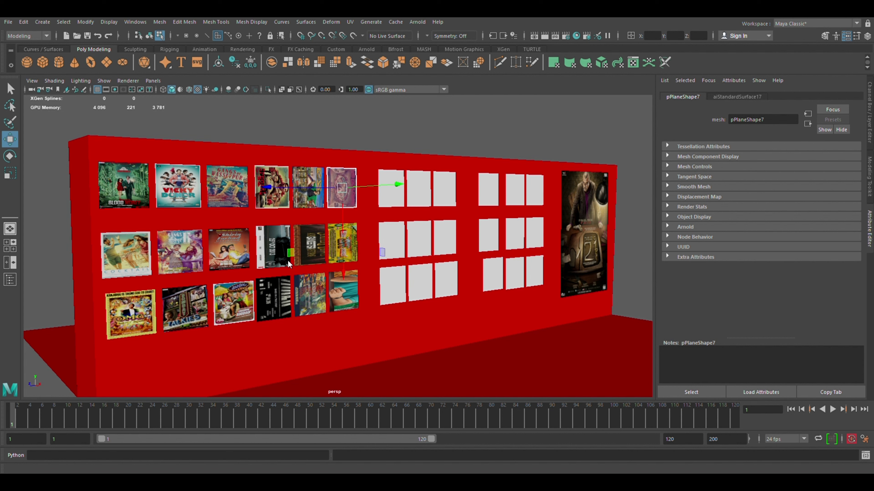
Step: Reframe the UVs of the fourth and fifth middle-row posters onto different images
{"action": "left_click", "coordinate": [280, 252]}
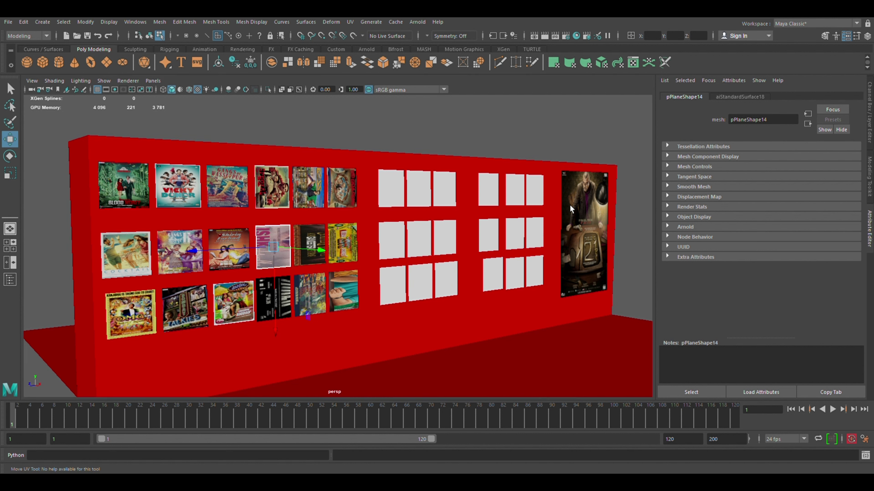
{"action": "key", "text": "r"}
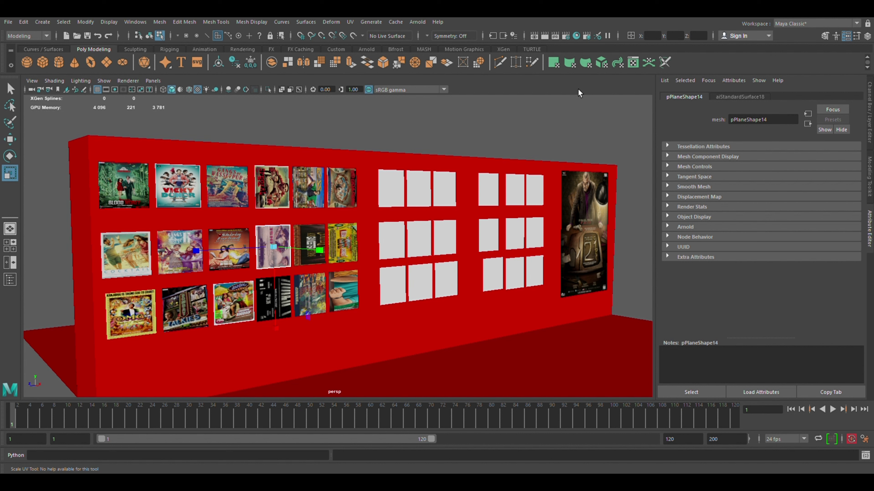
{"action": "key", "text": "w"}
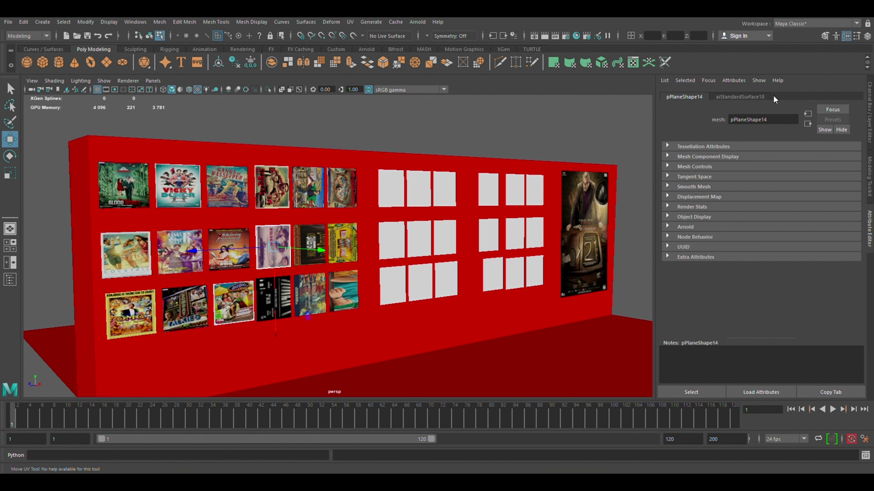
{"action": "left_click", "coordinate": [320, 242]}
{"action": "left_click", "coordinate": [320, 242]}
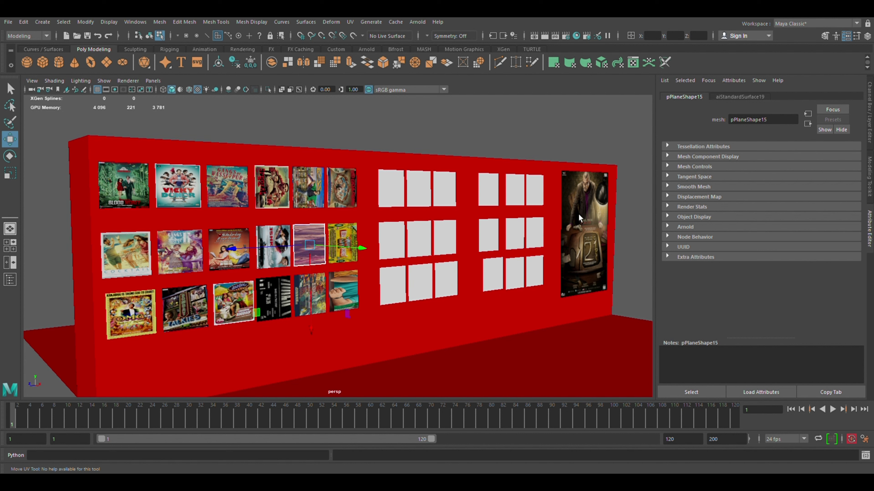
{"action": "key", "text": "r"}
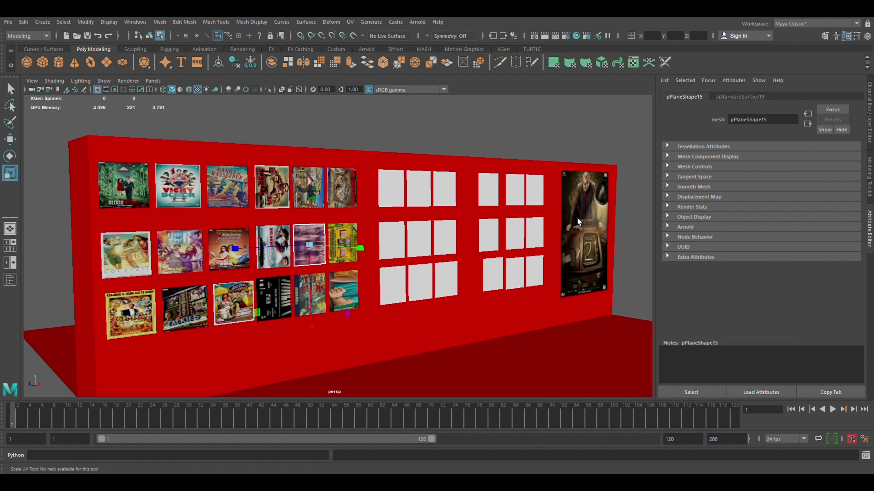
{"action": "key", "text": "w"}
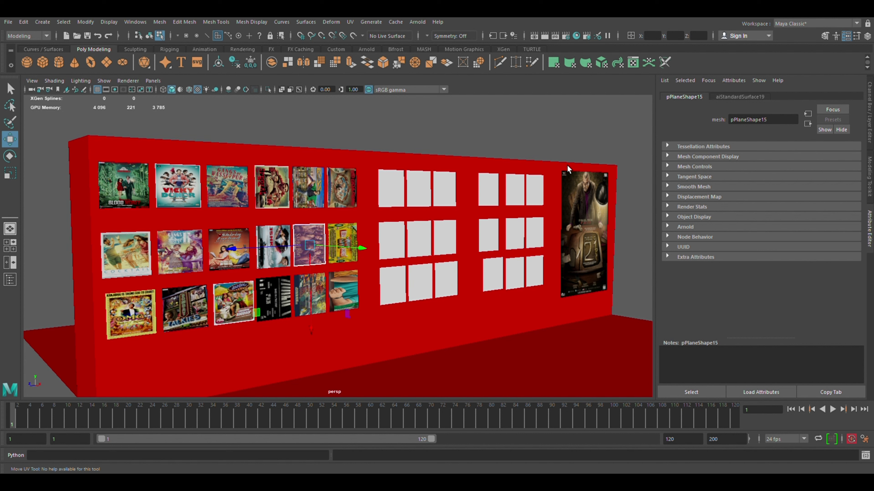
{"action": "key", "text": "r"}
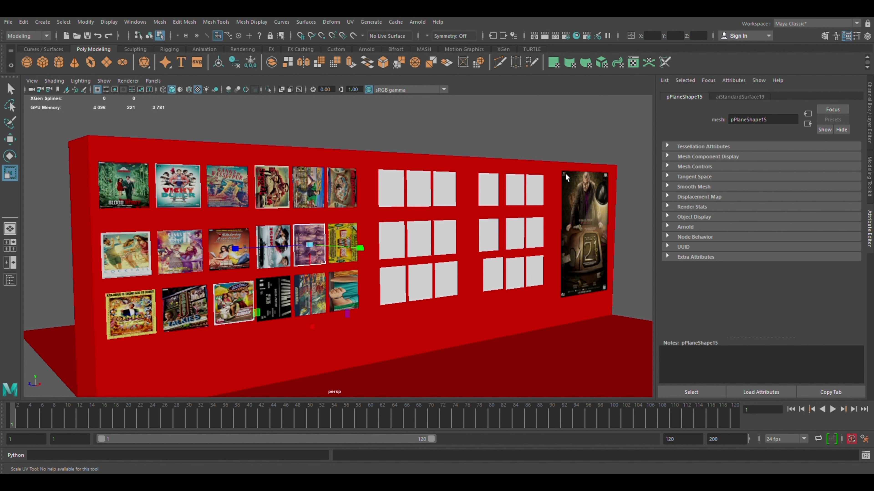
{"action": "key", "text": "w"}
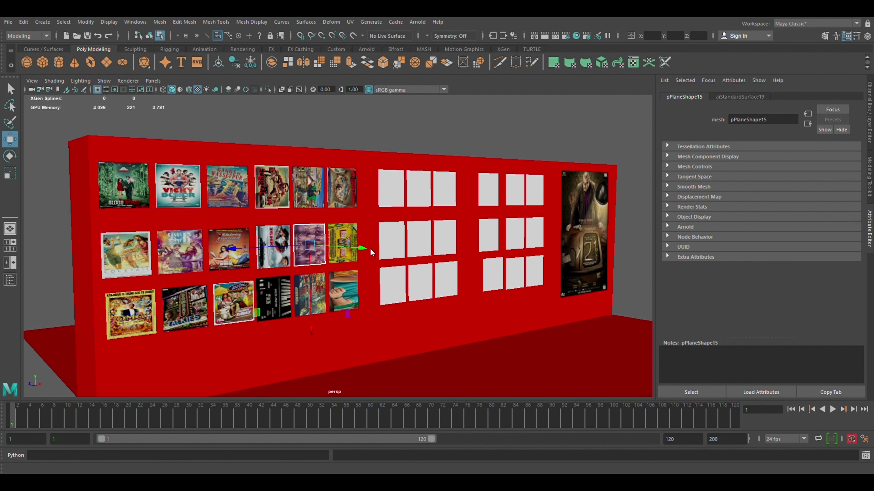
Step: Move and scale the sixth middle-row poster's UVs so it shows its own image
{"action": "left_click", "coordinate": [377, 251]}
{"action": "left_click", "coordinate": [356, 242]}
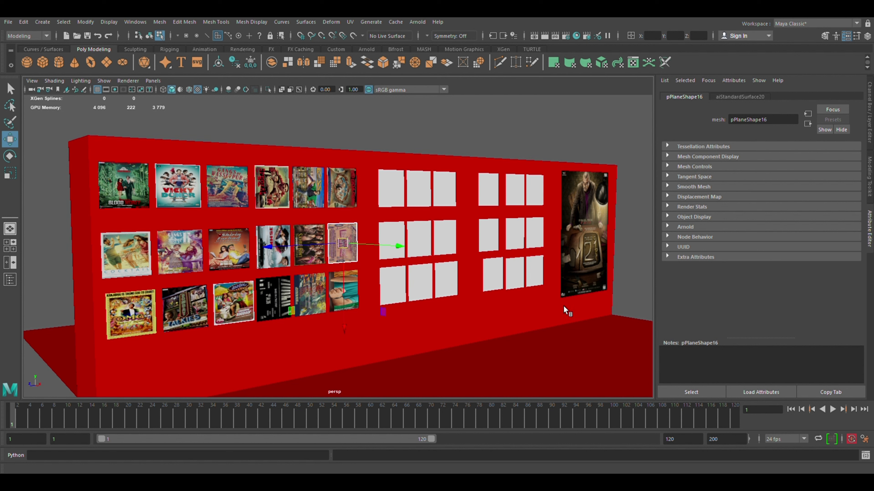
{"action": "key", "text": "e"}
{"action": "key", "text": "r"}
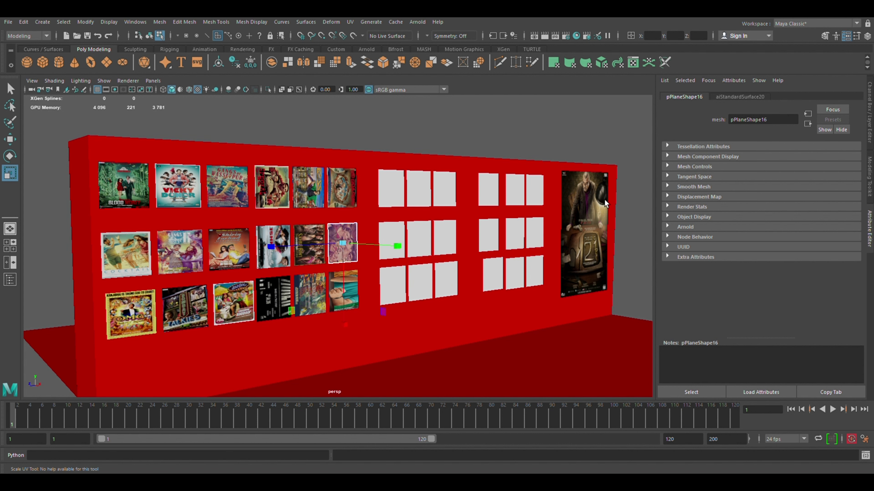
{"action": "key", "text": "w"}
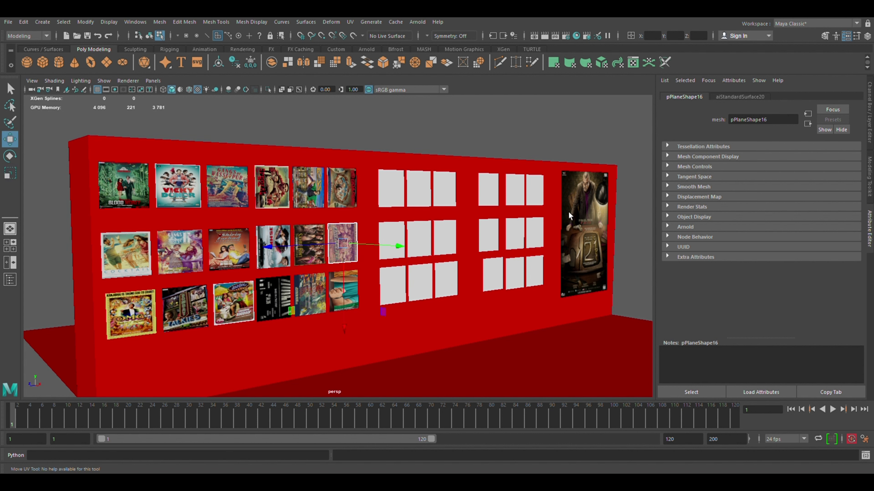
{"action": "key", "text": "r"}
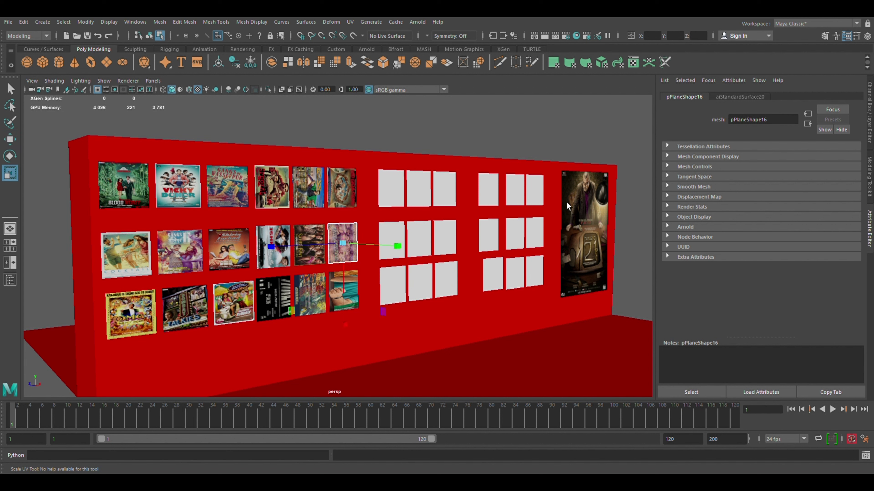
{"action": "key", "text": "w"}
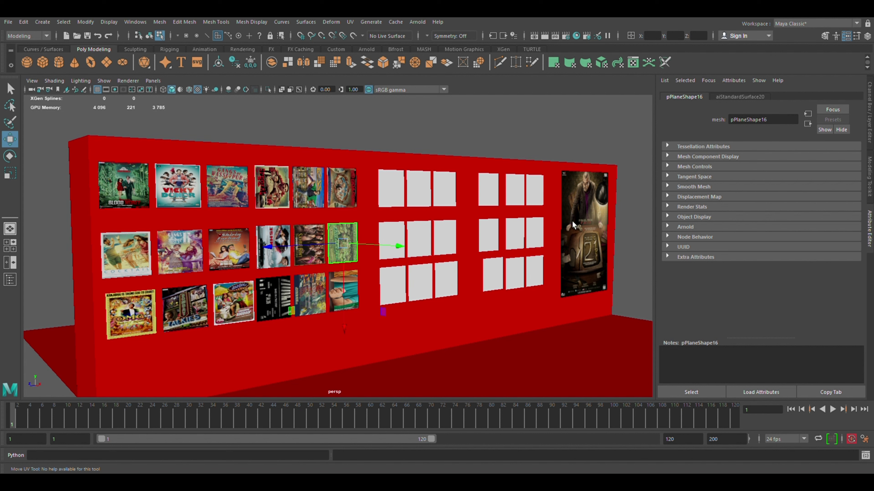
{"action": "left_click", "coordinate": [331, 280]}
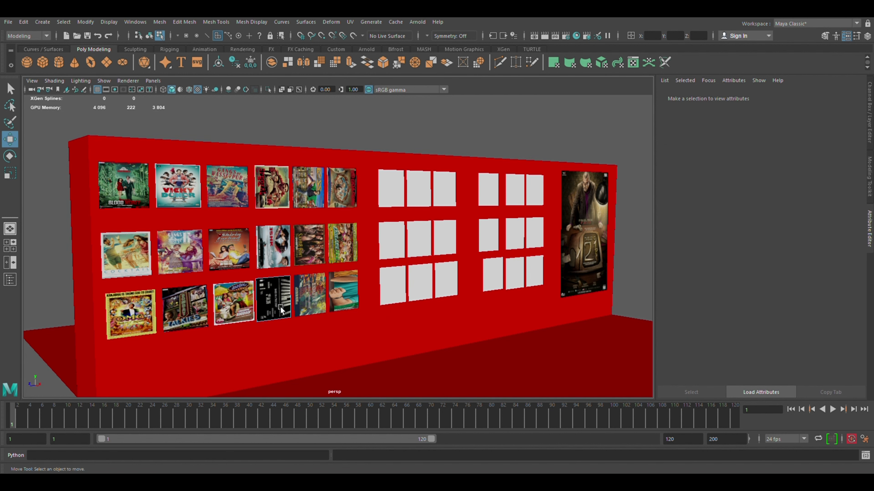
Step: Adjust the size and placement of the black bottom-row poster and its neighbour
{"action": "left_click", "coordinate": [279, 289]}
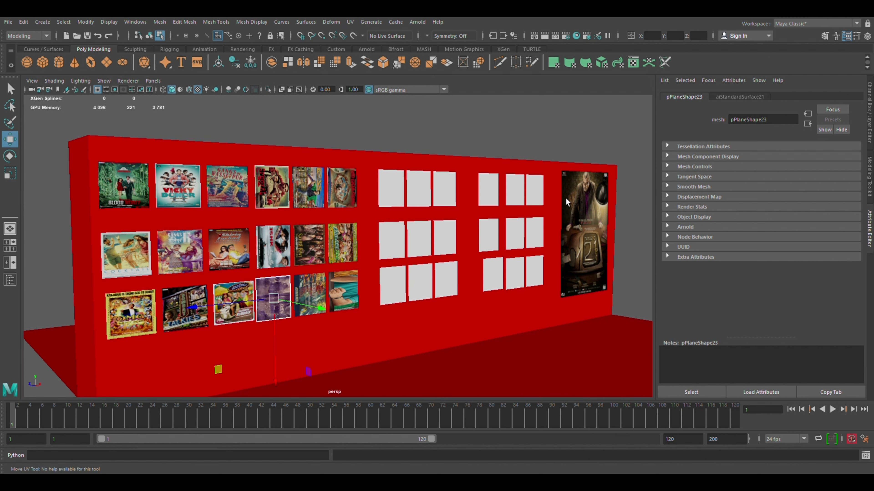
{"action": "key", "text": "r"}
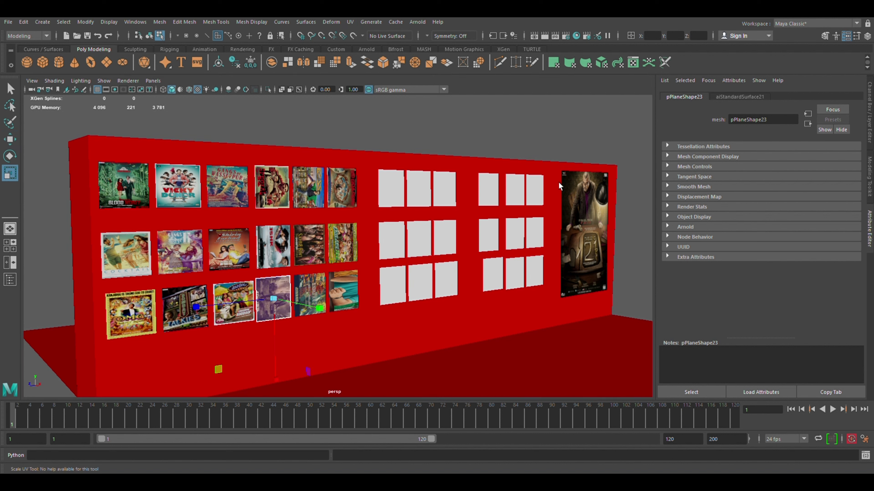
{"action": "key", "text": "w"}
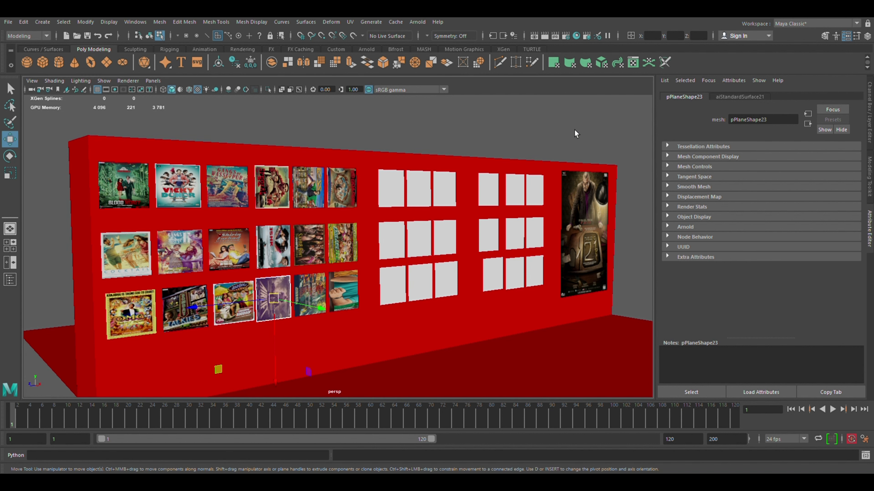
{"action": "key", "text": "r"}
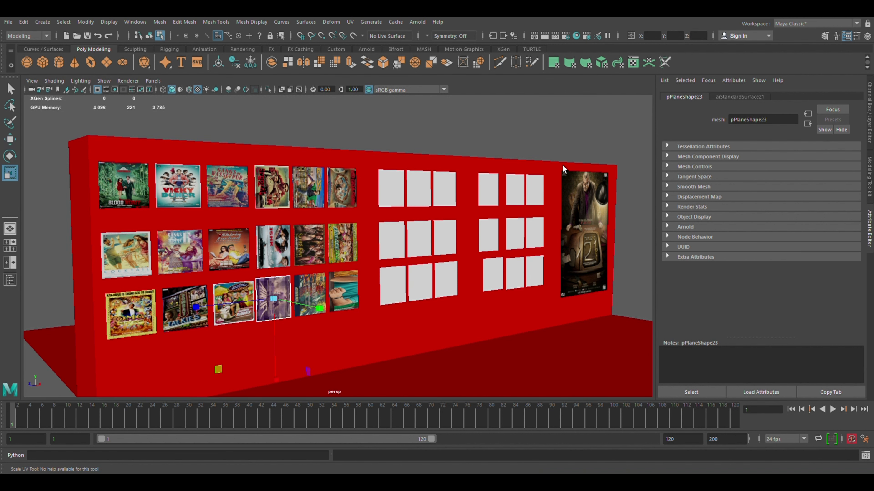
{"action": "key", "text": "w"}
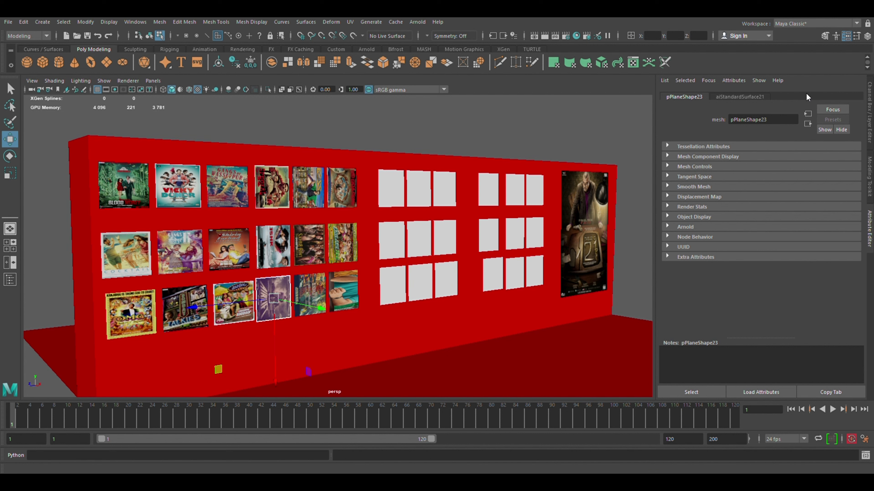
{"action": "left_click", "coordinate": [320, 293]}
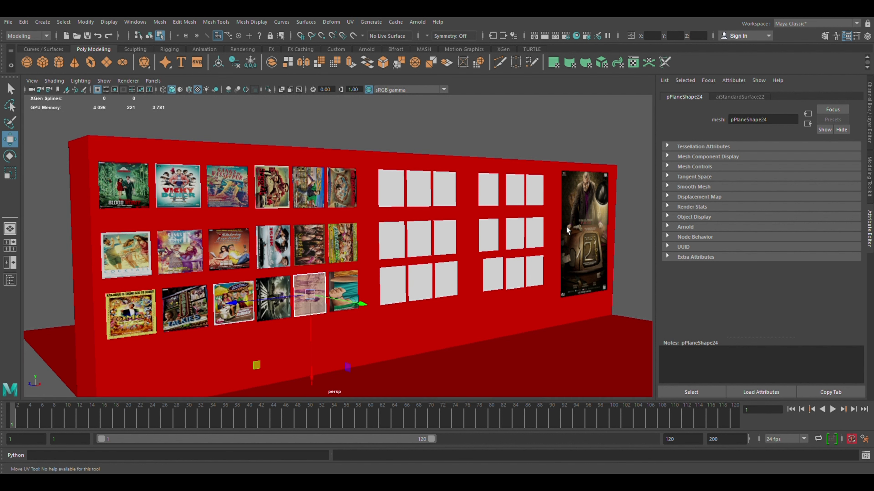
{"action": "key", "text": "r"}
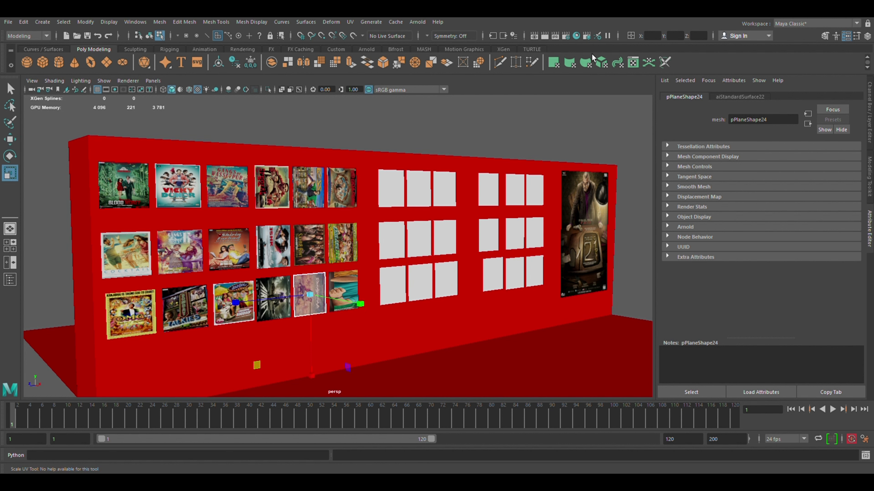
{"action": "key", "text": "w"}
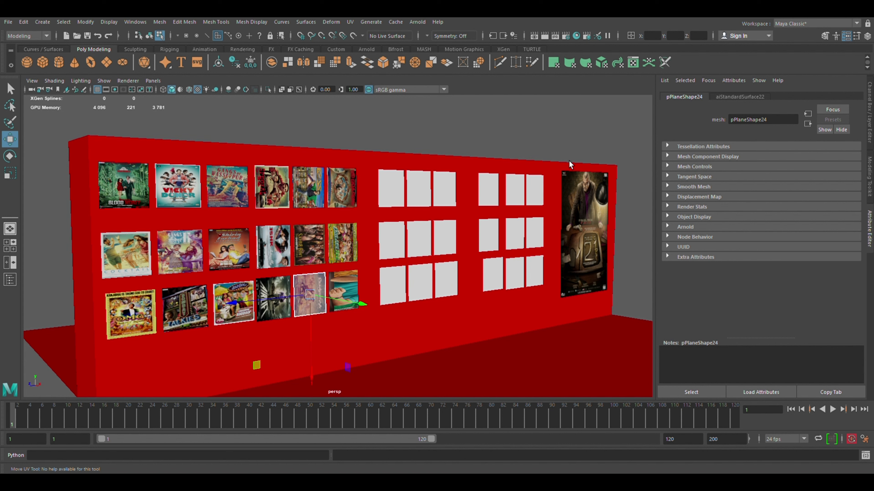
{"action": "left_click", "coordinate": [335, 318]}
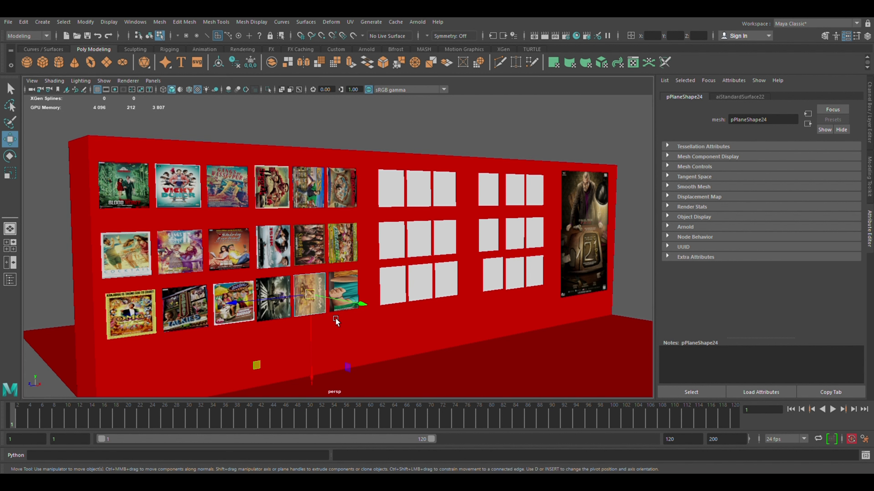
Step: Adjust the bottom-right poster's mapping so it shows a different image
{"action": "left_click", "coordinate": [355, 289]}
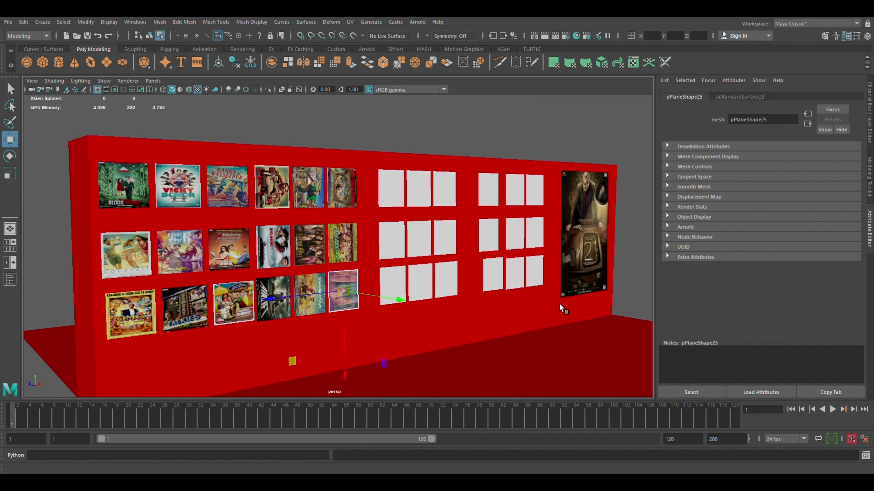
{"action": "key", "text": "r"}
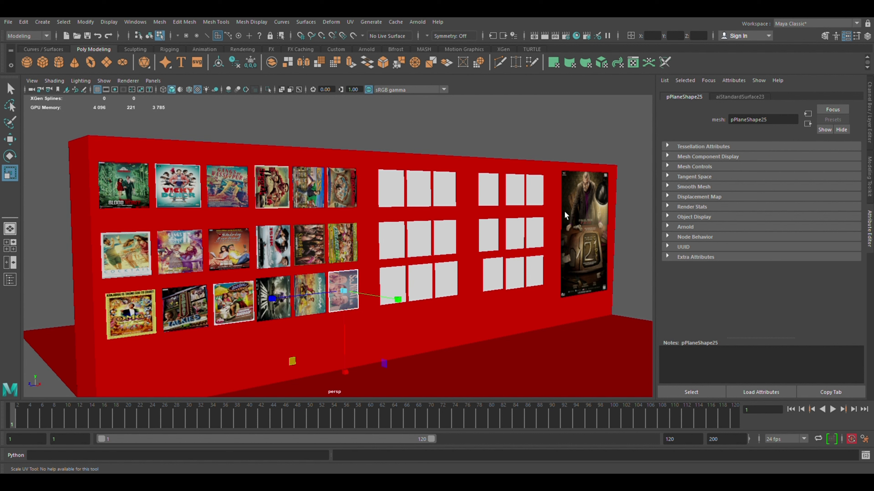
{"action": "key", "text": "w"}
{"action": "key", "text": "r"}
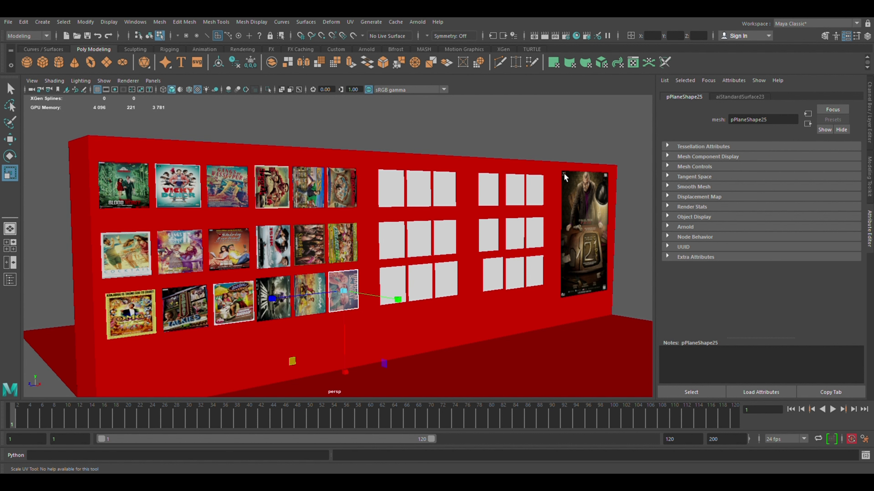
{"action": "key", "text": "w"}
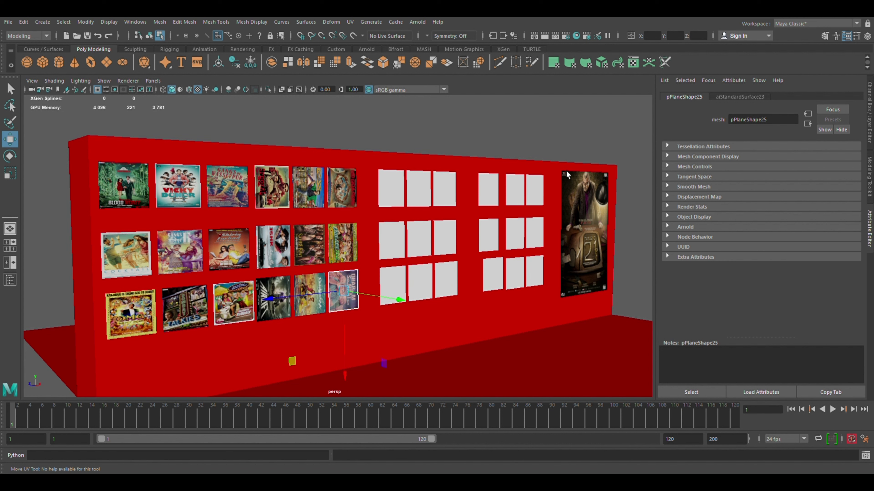
{"action": "key", "text": "r"}
{"action": "key", "text": "w"}
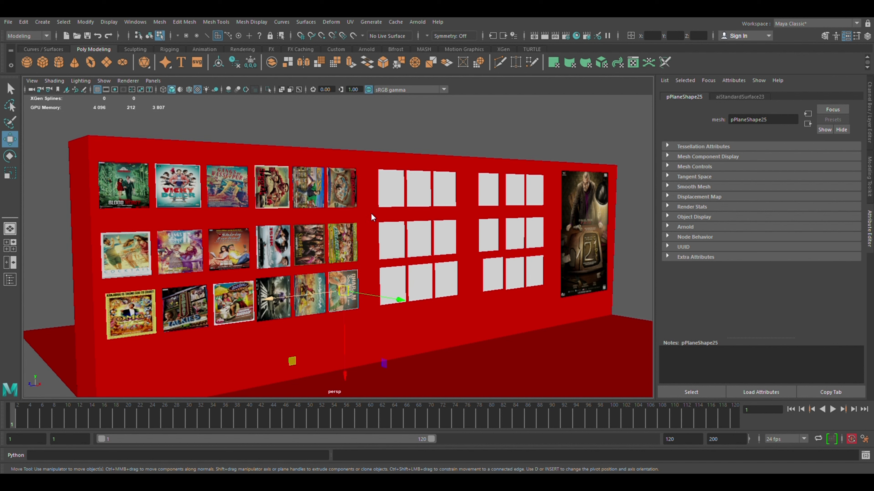
Step: Rotate the seven posters of the right columns around the Y axis
{"action": "left_click", "coordinate": [288, 195]}
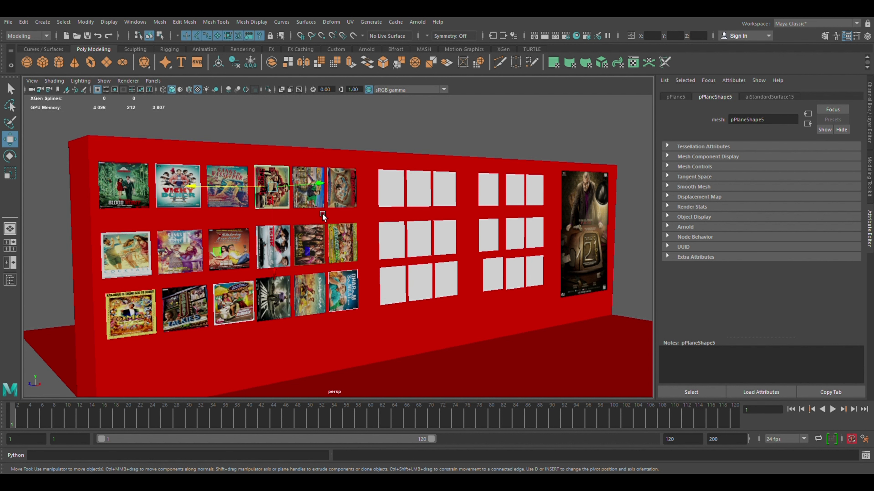
{"action": "left_click", "coordinate": [316, 203], "text": "shift"}
{"action": "left_click", "coordinate": [348, 202], "text": "shift"}
{"action": "left_click", "coordinate": [346, 248]}
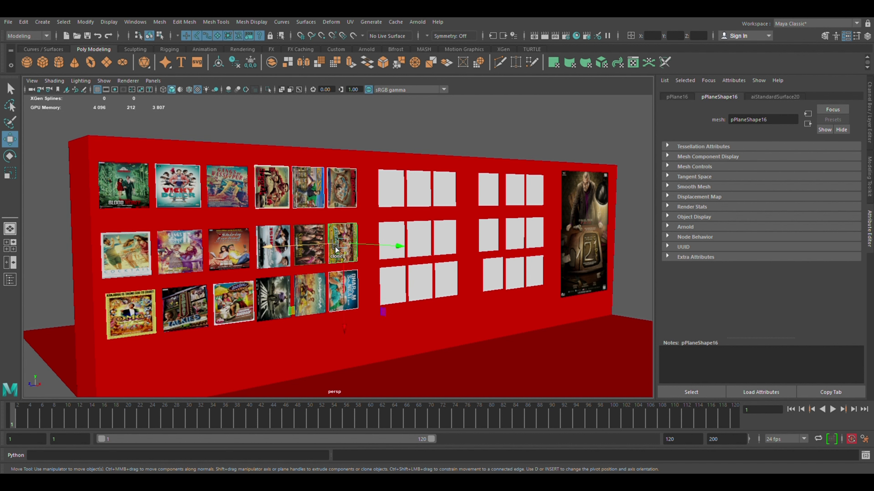
{"action": "left_click", "coordinate": [310, 264], "text": "shift"}
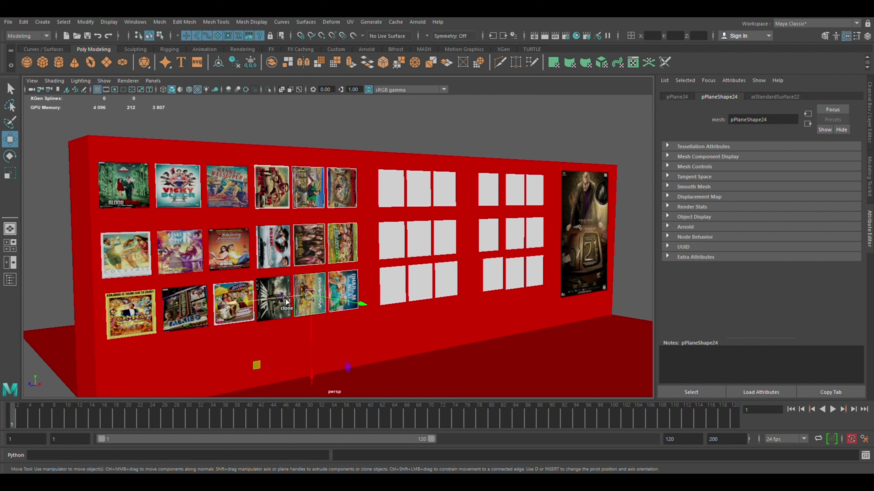
{"action": "left_click", "coordinate": [285, 299], "text": "shift"}
{"action": "left_click", "coordinate": [288, 263], "text": "shift"}
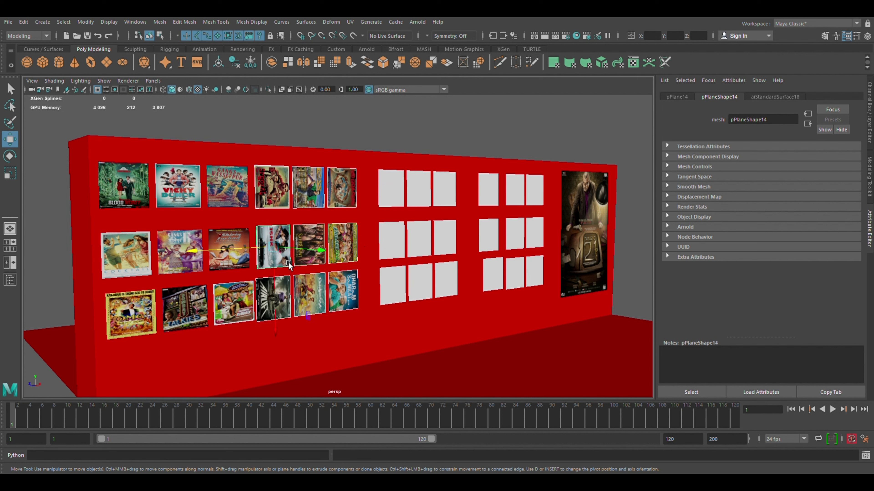
{"action": "key", "text": "e"}
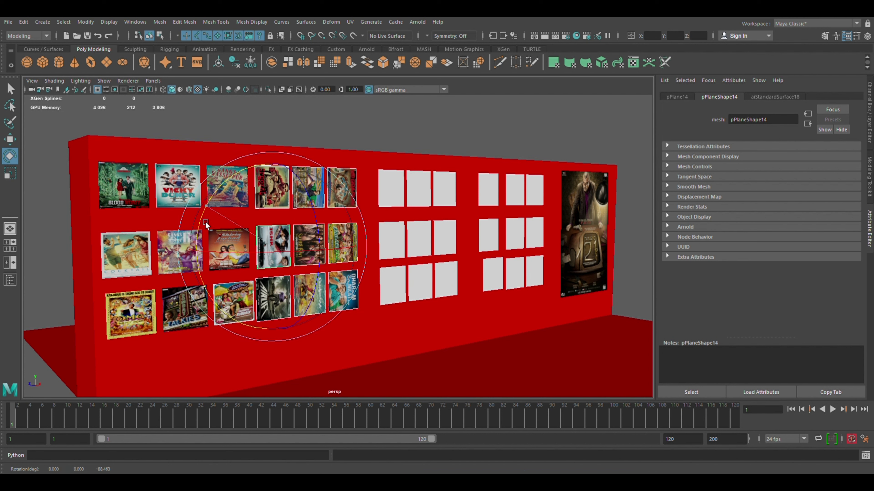
{"action": "left_click_drag", "start_coordinate": [206, 222], "coordinate": [241, 325]}
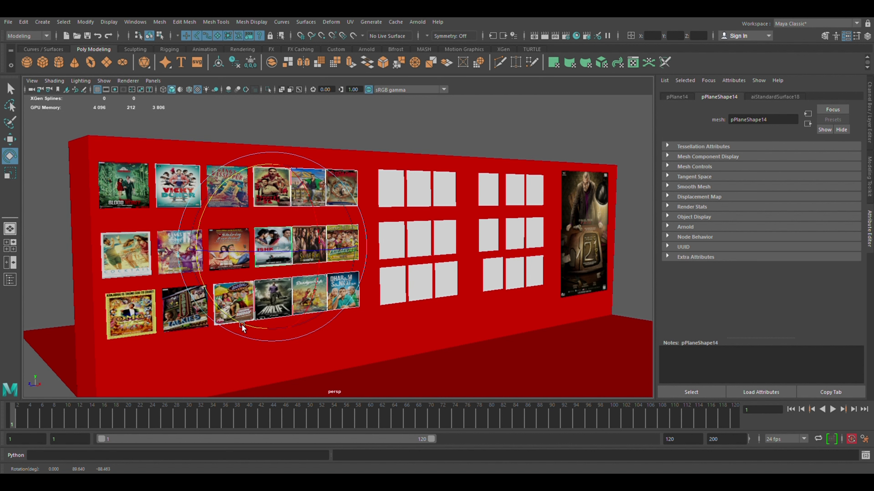
Step: Slide the Dharam Sankat, Raanjhanaa and Airlift posters slightly to the right
{"action": "key", "text": "w"}
{"action": "left_click_drag", "start_coordinate": [398, 396], "coordinate": [382, 385], "text": "alt"}
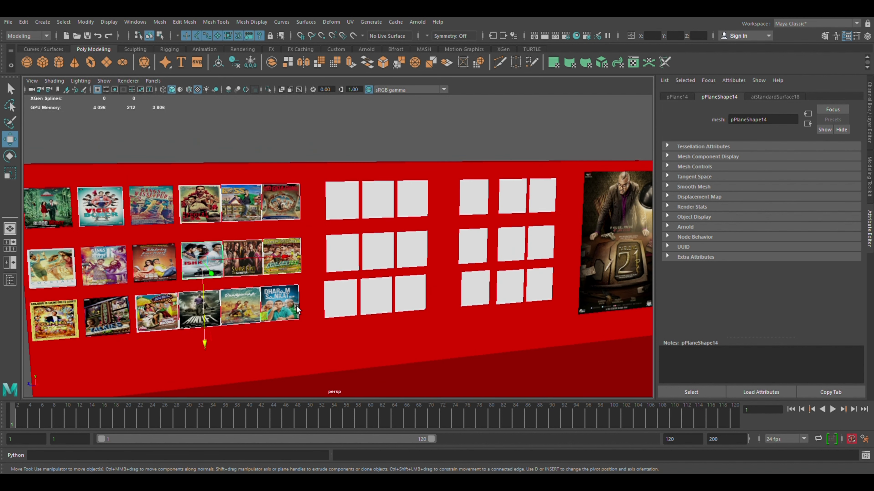
{"action": "left_click", "coordinate": [296, 309]}
{"action": "middle_click_drag", "start_coordinate": [327, 305], "coordinate": [296, 309]}
{"action": "left_click", "coordinate": [258, 307]}
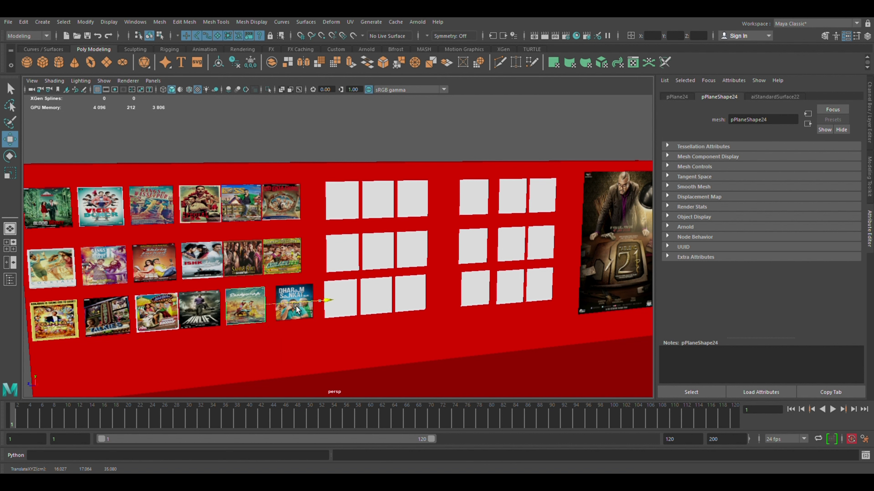
{"action": "left_click", "coordinate": [217, 310]}
{"action": "middle_click_drag", "start_coordinate": [243, 309], "coordinate": [298, 306]}
{"action": "left_click", "coordinate": [249, 309]}
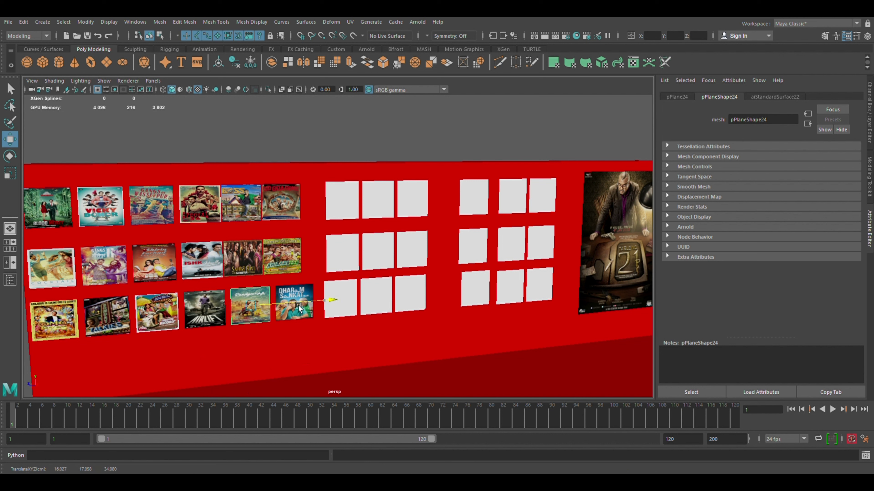
Step: Nudge Khiladi 786 and neighbouring middle- and top-row posters slightly right
{"action": "left_click", "coordinate": [298, 263]}
{"action": "mouse_move", "coordinate": [327, 259]}
{"action": "middle_mouse_down"}
{"action": "mouse_move", "coordinate": [337, 258]}
{"action": "mouse_move", "coordinate": [297, 258]}
{"action": "middle_mouse_up"}
{"action": "left_click", "coordinate": [246, 273]}
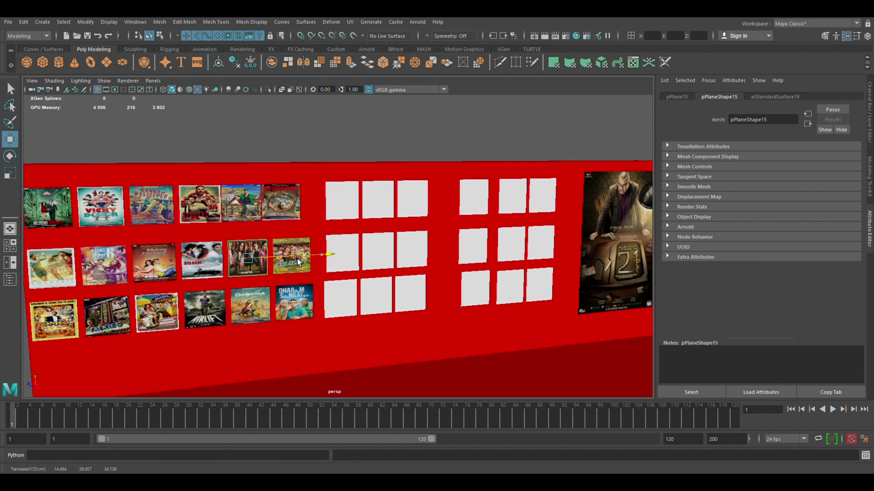
{"action": "left_click", "coordinate": [291, 213]}
{"action": "mouse_move", "coordinate": [327, 204]}
{"action": "middle_mouse_down"}
{"action": "mouse_move", "coordinate": [335, 205]}
{"action": "mouse_move", "coordinate": [299, 203]}
{"action": "middle_mouse_up"}
{"action": "left_click", "coordinate": [261, 215]}
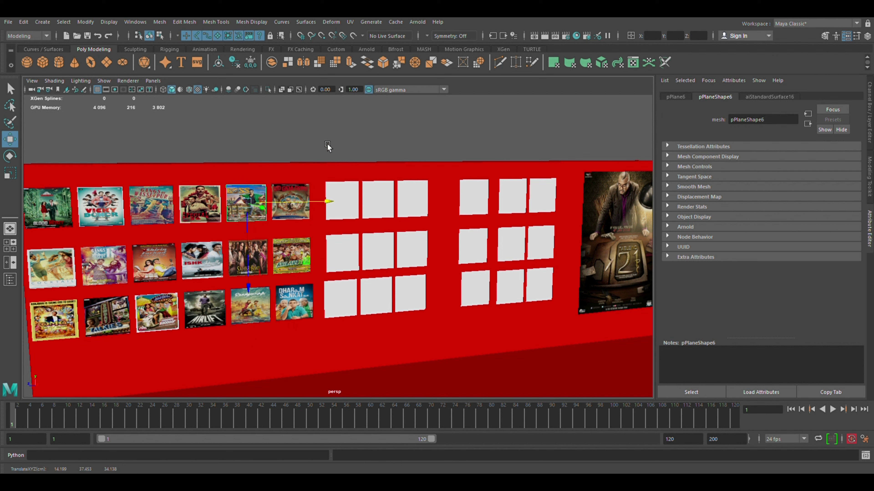
{"action": "left_click", "coordinate": [328, 142]}
Step: Save the scene as Viacom 18 Movies.ma
{"action": "key", "text": "ctrl+s"}
{"action": "key", "text": "q"}
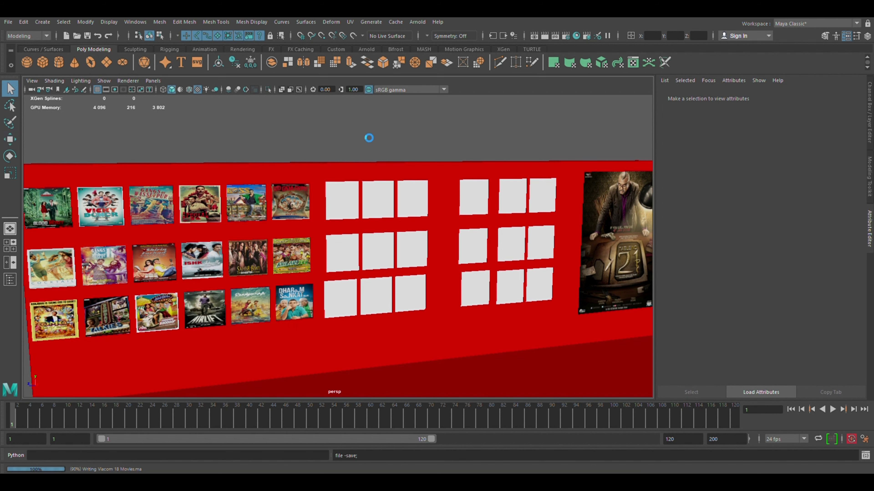
{"action": "key", "text": "w"}
{"action": "left_click", "coordinate": [444, 248]}
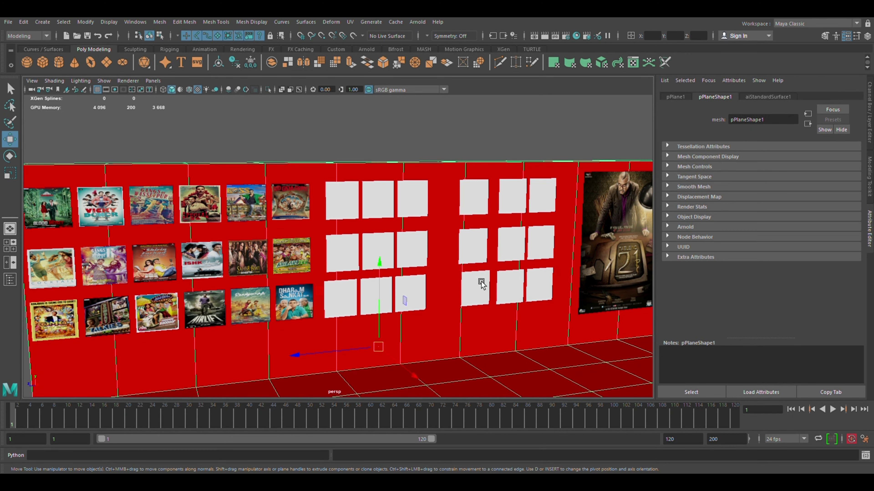
Step: Nudge a right-group blank plane left; give the middle block's top-left plane aiStandardSurface24
{"action": "left_click", "coordinate": [478, 290]}
{"action": "left_click_drag", "start_coordinate": [466, 294], "coordinate": [460, 294]}
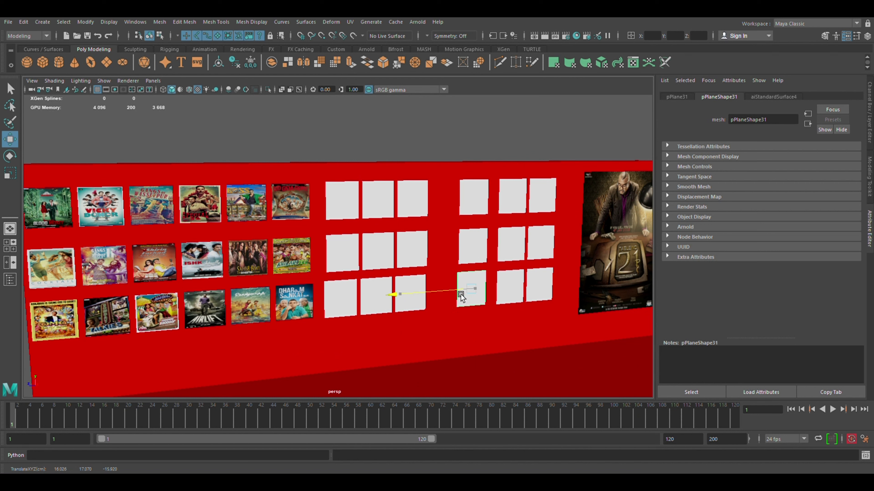
{"action": "left_click", "coordinate": [338, 204]}
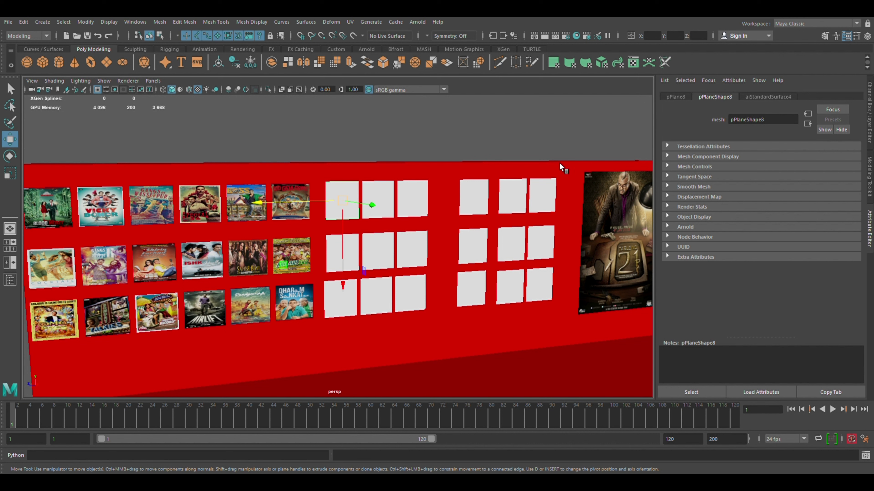
{"action": "left_click_drag", "start_coordinate": [623, 270], "coordinate": [615, 265]}
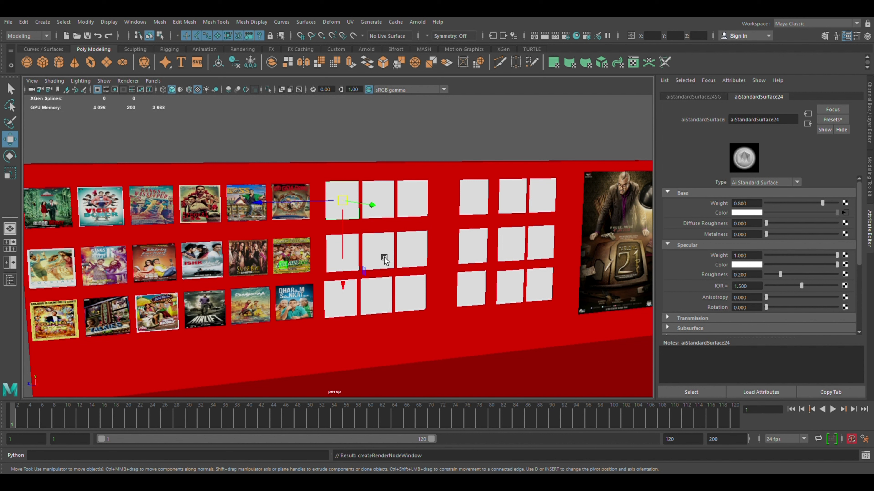
Step: Give the middle block's top-row and middle-left planes new aiStandardSurface materials with file textures
{"action": "left_click", "coordinate": [378, 203]}
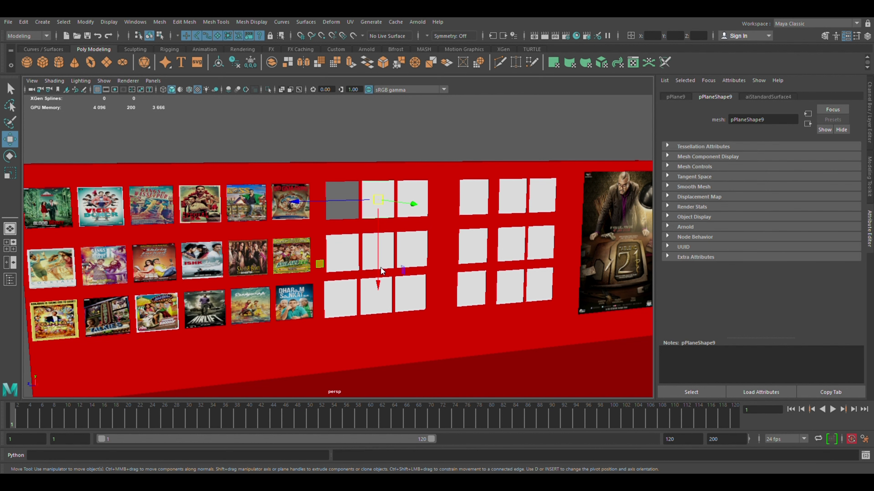
{"action": "left_click", "coordinate": [767, 97]}
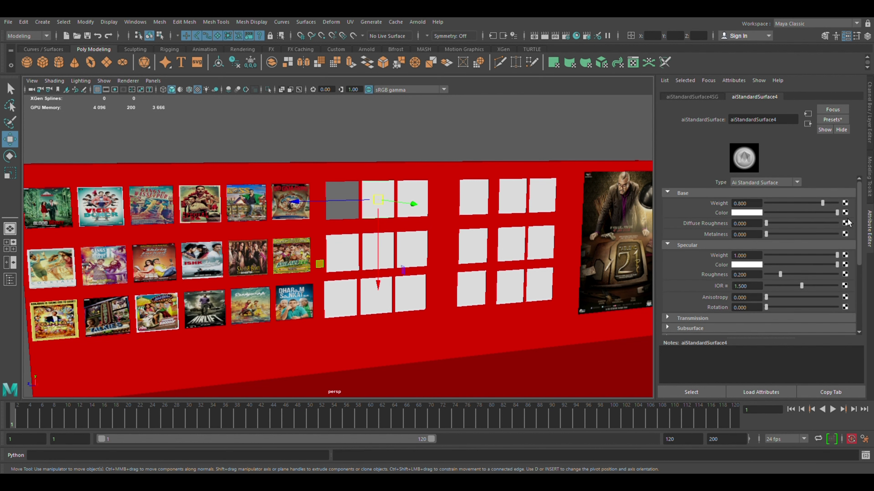
{"action": "middle_click_drag", "start_coordinate": [373, 263], "coordinate": [464, 205]}
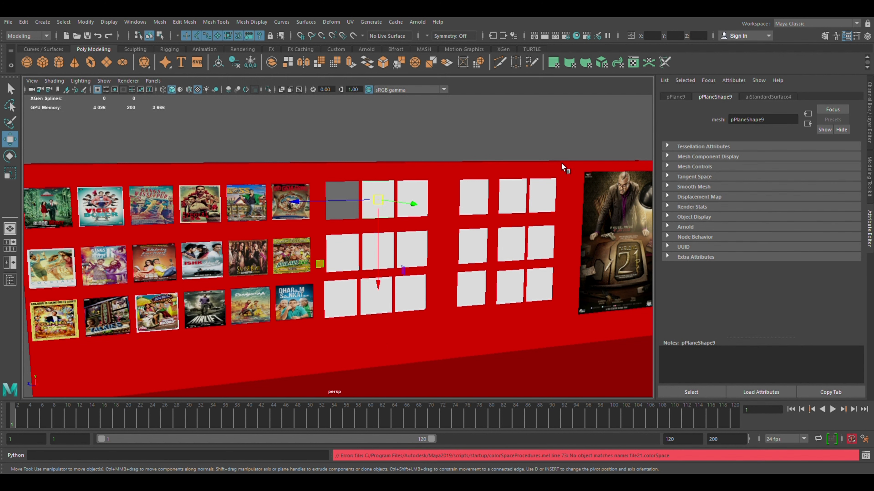
{"action": "right_click_drag", "start_coordinate": [561, 163], "coordinate": [622, 267]}
{"action": "left_click", "coordinate": [845, 213]}
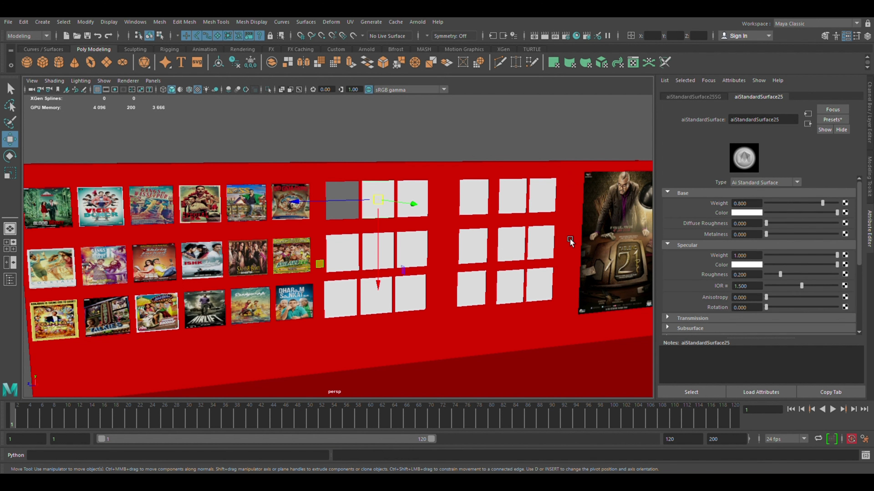
{"action": "left_click", "coordinate": [419, 208]}
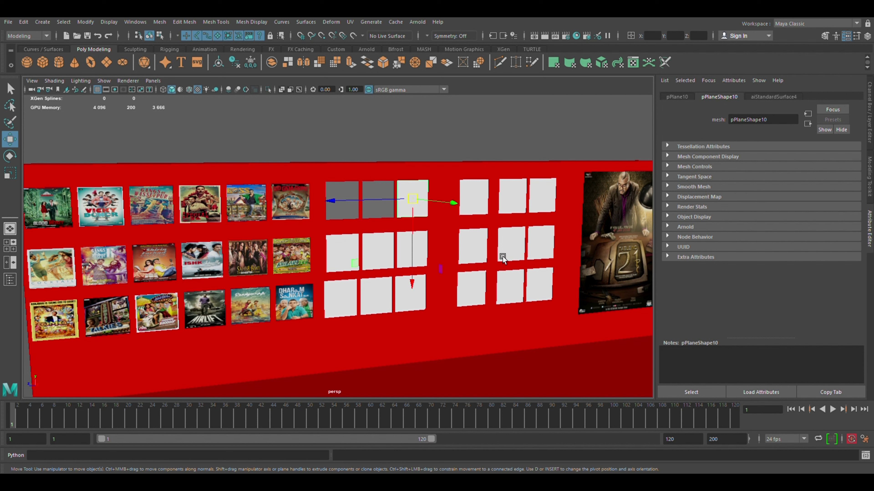
{"action": "left_click", "coordinate": [392, 253]}
{"action": "left_click", "coordinate": [347, 257]}
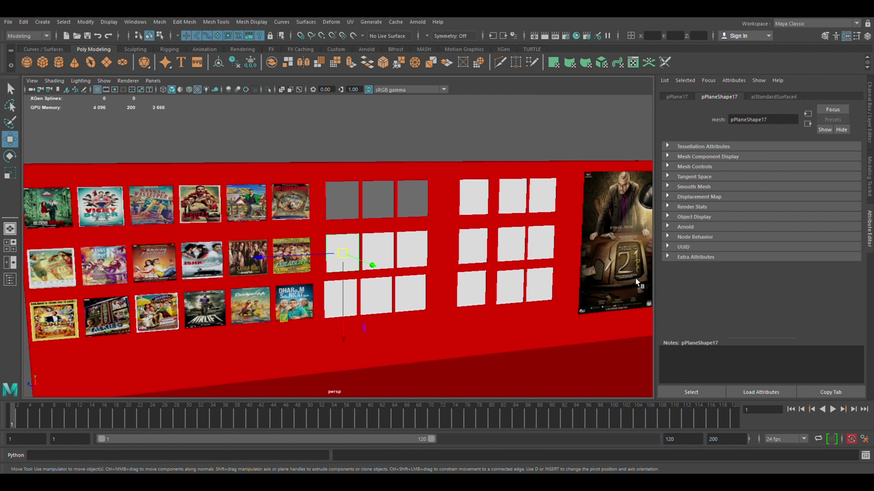
{"action": "left_click", "coordinate": [845, 212]}
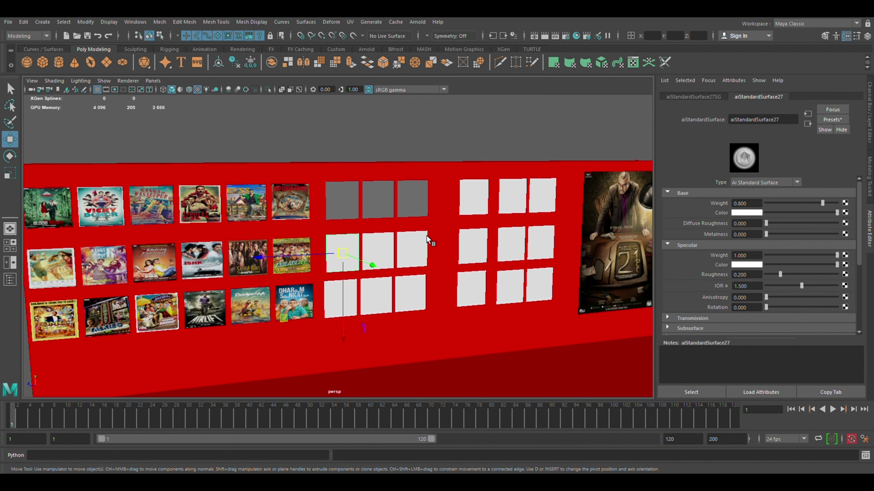
Step: Assign new aiStandardSurface materials with file textures to the remaining middle-block planes, up to aiStandardSurface32
{"action": "left_click", "coordinate": [391, 256]}
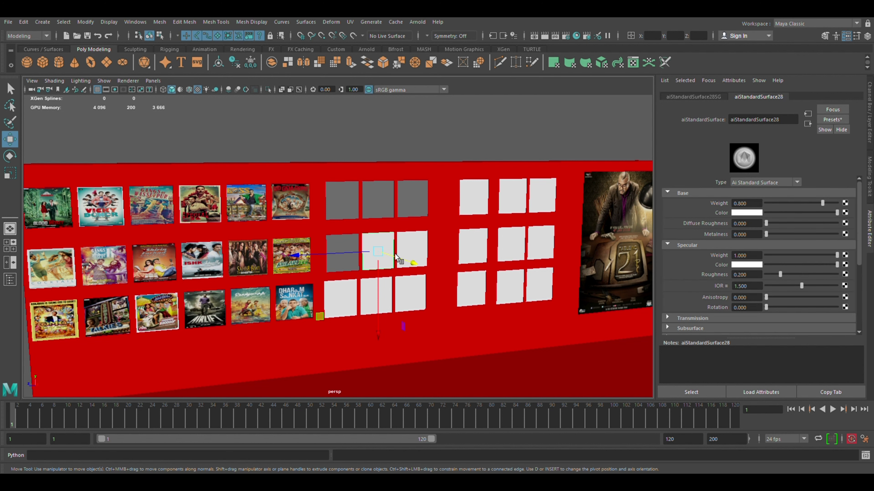
{"action": "left_click", "coordinate": [411, 249]}
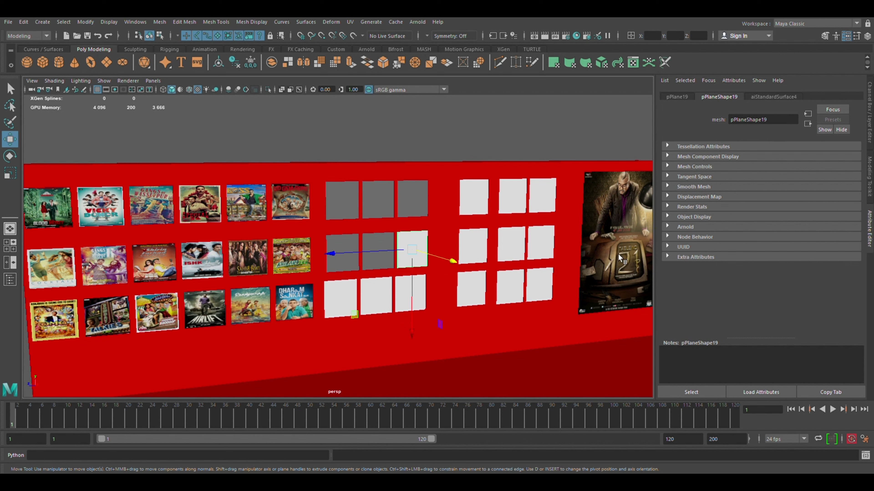
{"action": "middle_click_drag", "start_coordinate": [850, 216], "coordinate": [390, 276]}
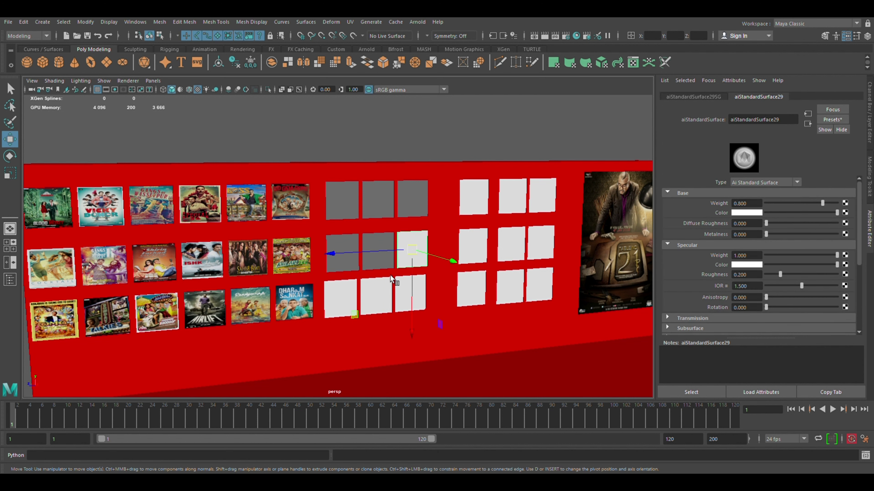
{"action": "left_click", "coordinate": [351, 299]}
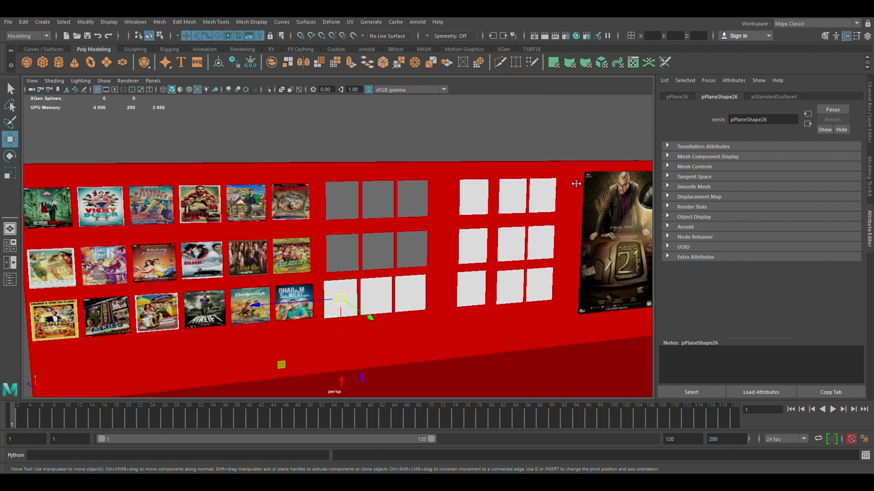
{"action": "right_click_drag", "start_coordinate": [571, 183], "coordinate": [634, 267]}
{"action": "left_click", "coordinate": [845, 213]}
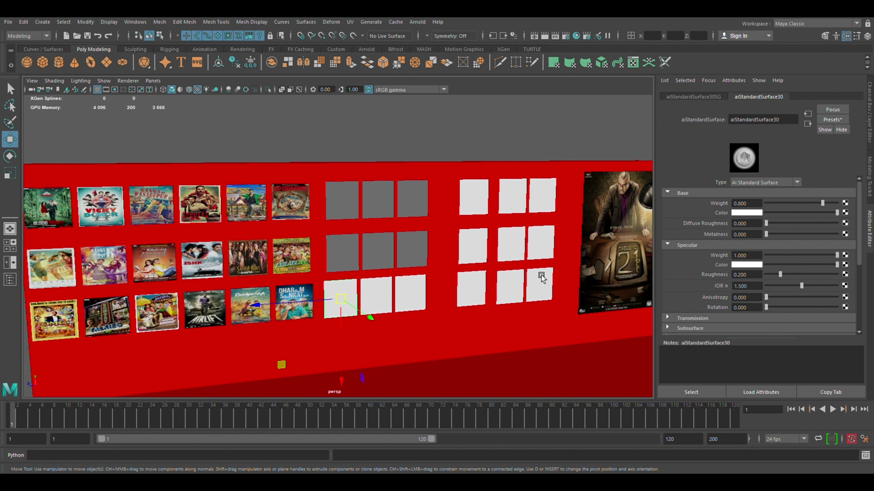
{"action": "left_click", "coordinate": [383, 258]}
{"action": "left_click", "coordinate": [391, 301]}
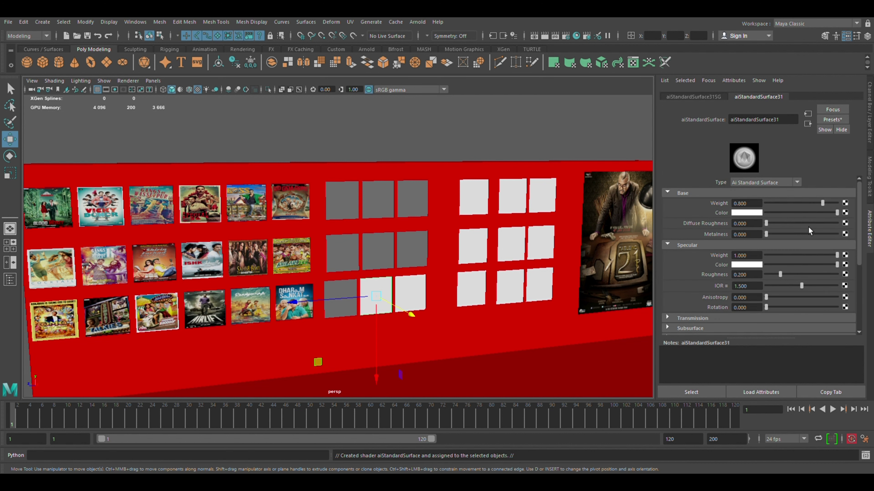
{"action": "left_click", "coordinate": [845, 213]}
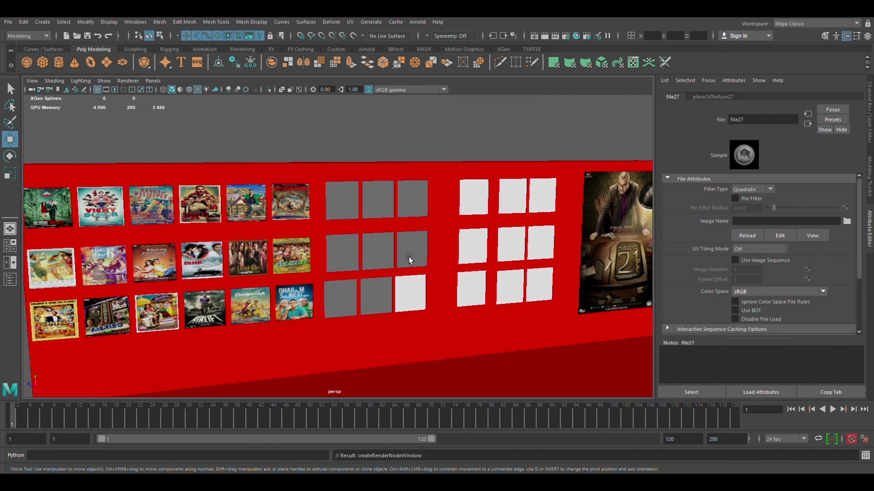
{"action": "left_click", "coordinate": [419, 291]}
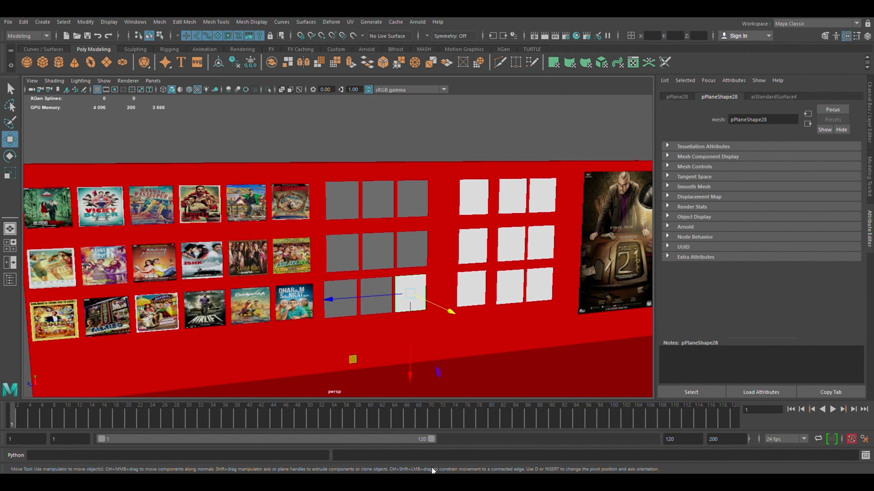
{"action": "right_click_drag", "start_coordinate": [638, 261], "coordinate": [692, 238]}
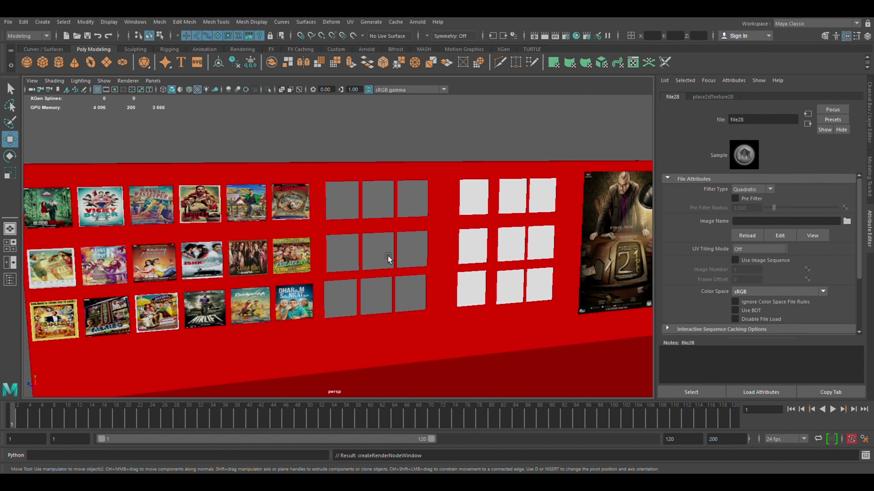
{"action": "left_click", "coordinate": [485, 200]}
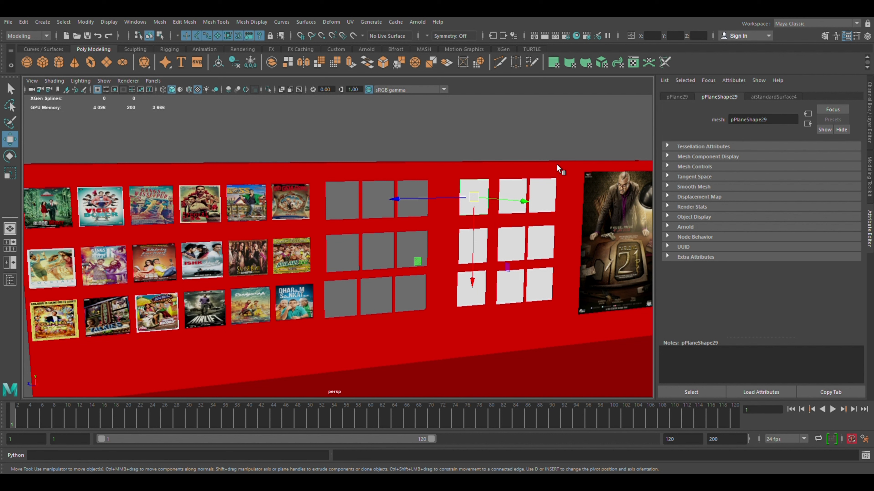
Step: Assign new standard surface materials to the right block's top-middle, top-right and middle-row planes
{"action": "right_click_drag", "start_coordinate": [637, 295], "coordinate": [633, 264]}
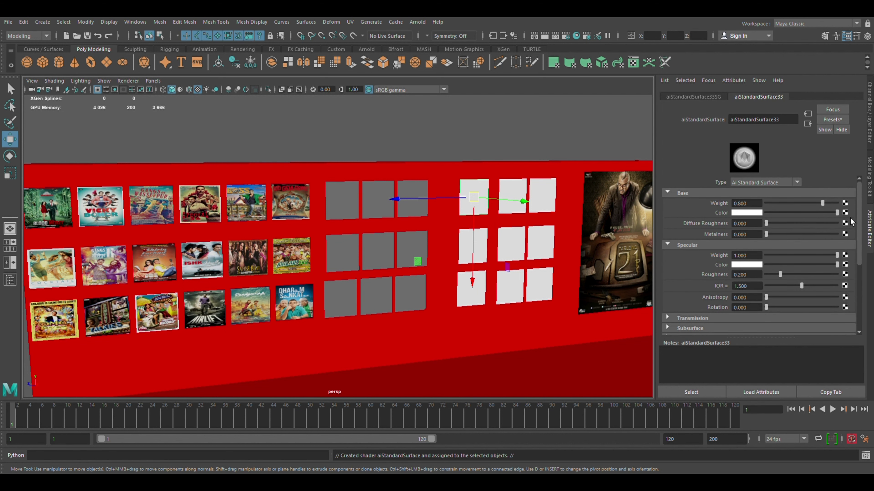
{"action": "left_click", "coordinate": [520, 198]}
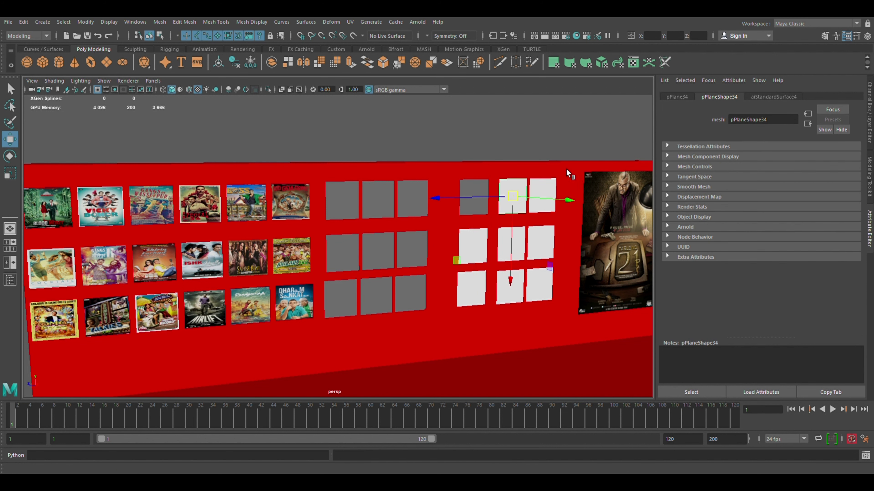
{"action": "right_click_drag", "start_coordinate": [649, 272], "coordinate": [646, 265]}
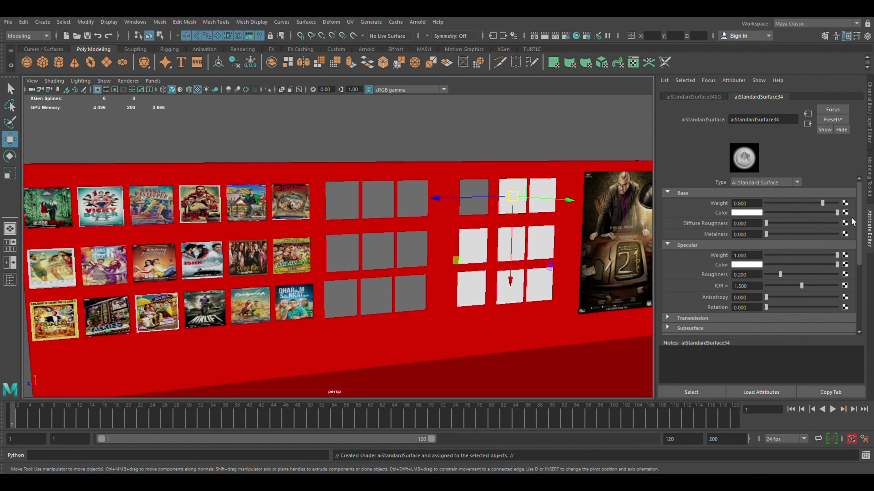
{"action": "left_click", "coordinate": [530, 208]}
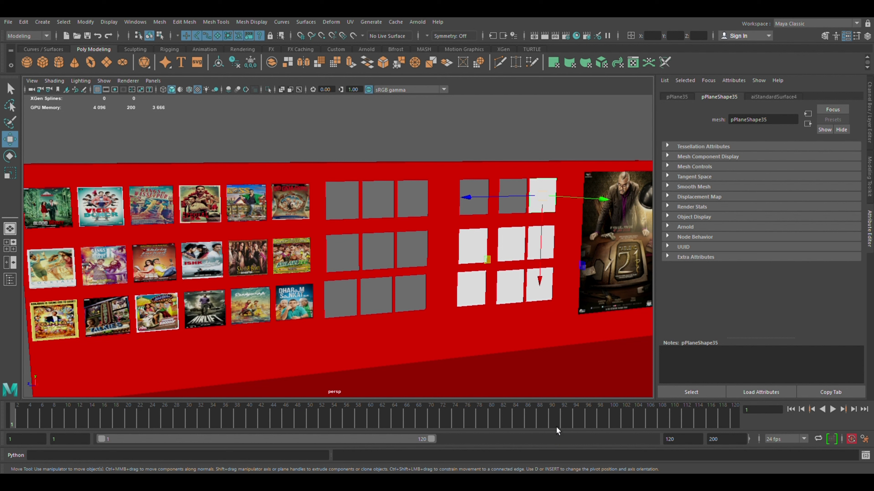
{"action": "right_click_drag", "start_coordinate": [643, 269], "coordinate": [766, 231]}
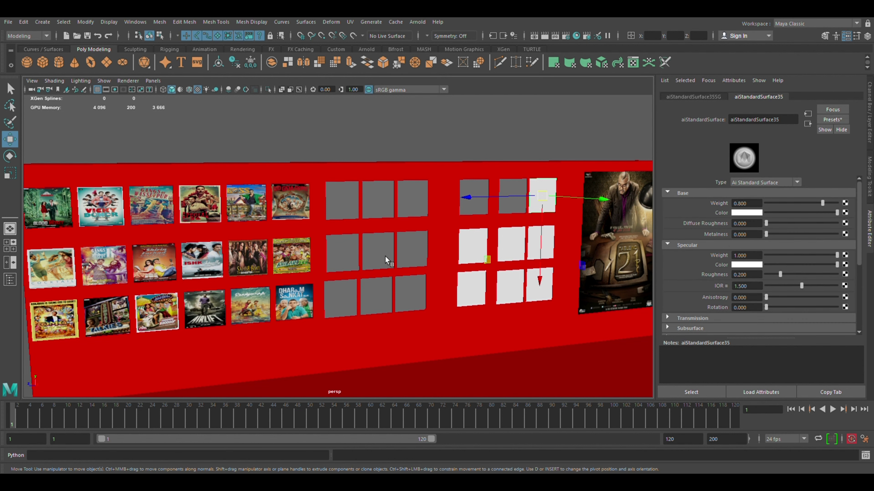
{"action": "left_click", "coordinate": [470, 249]}
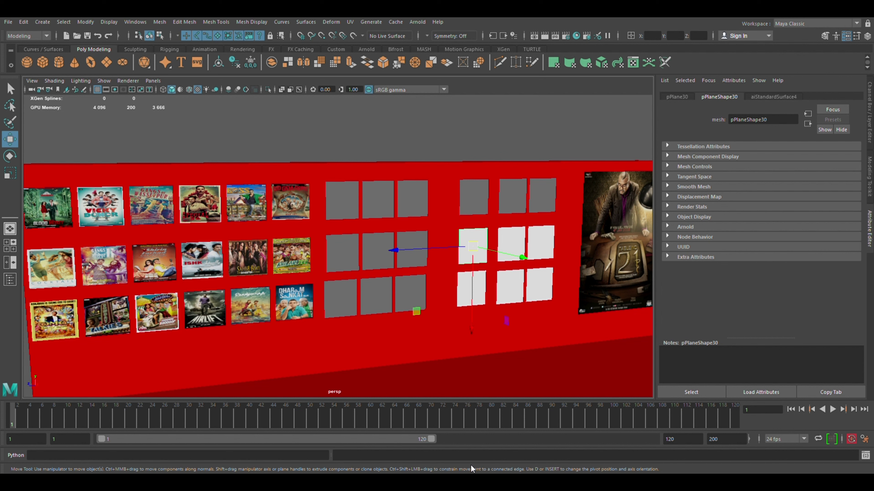
{"action": "left_click", "coordinate": [521, 257]}
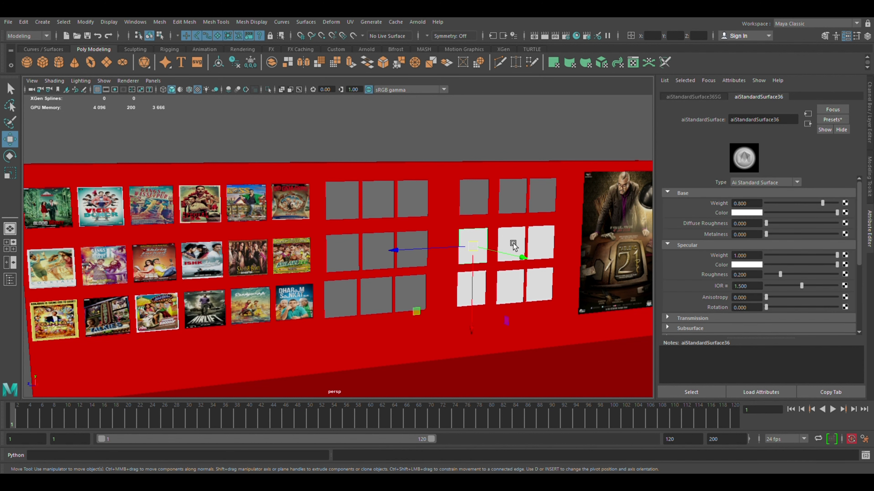
{"action": "left_click", "coordinate": [508, 253]}
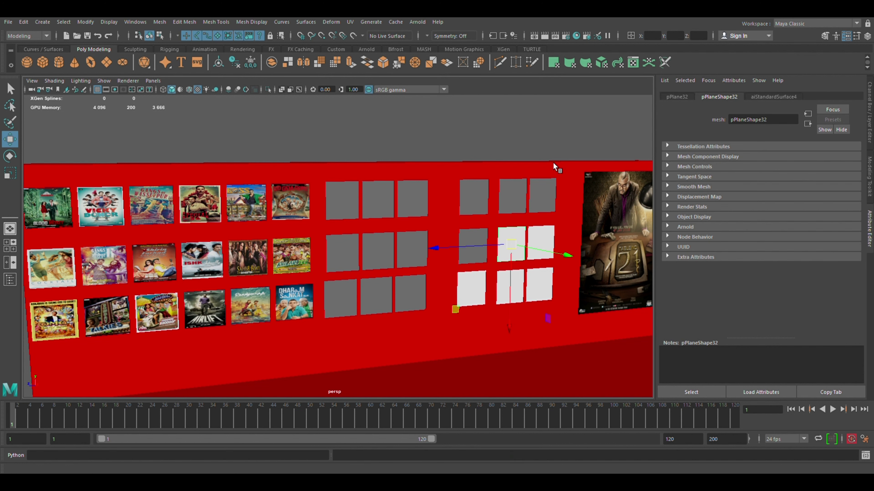
{"action": "right_click_drag", "start_coordinate": [646, 278], "coordinate": [591, 265]}
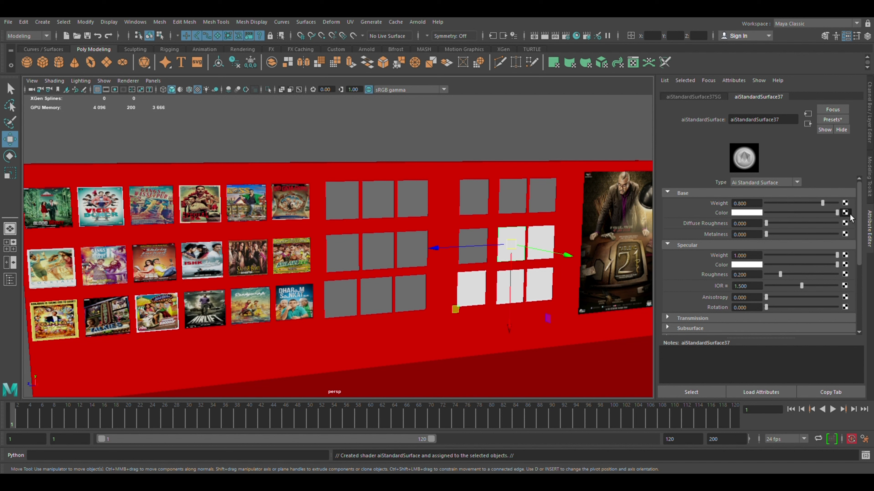
{"action": "key", "text": "ctrl+z"}
{"action": "left_click", "coordinate": [546, 247]}
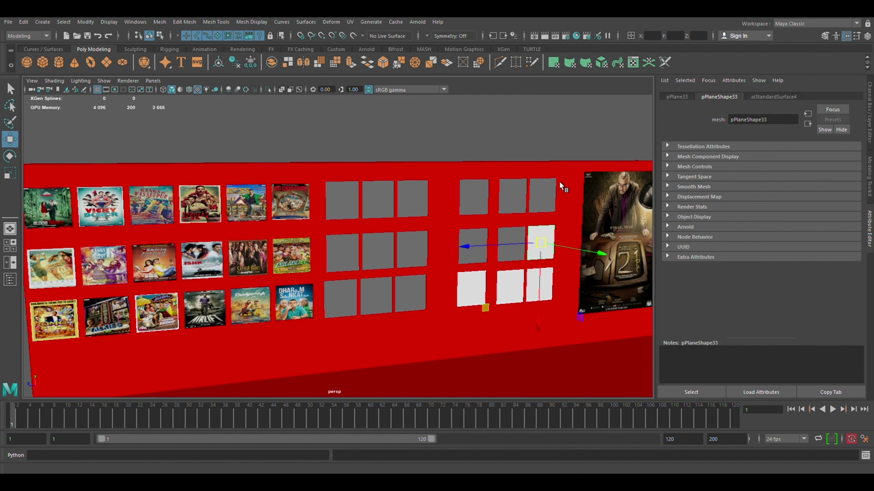
{"action": "right_click_drag", "start_coordinate": [651, 275], "coordinate": [652, 265]}
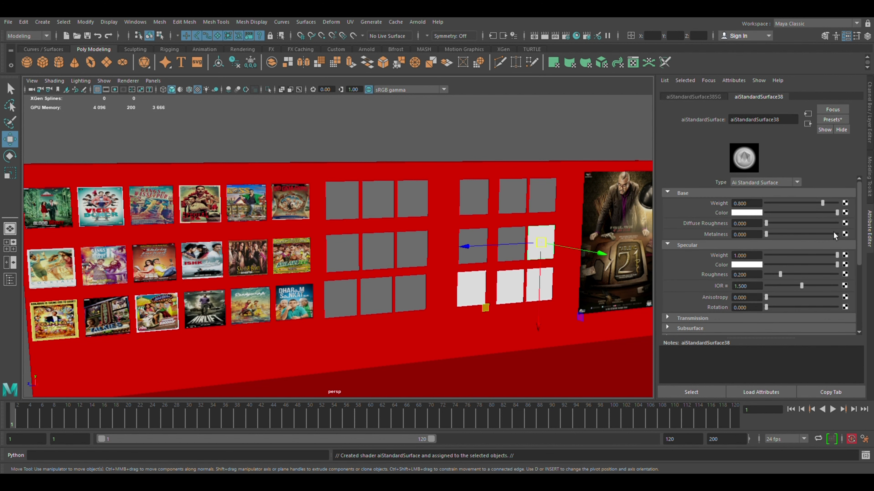
Step: Connect file textures to the bottom-left and bottom-middle planes' colour and map a poster onto the white plane
{"action": "left_click", "coordinate": [511, 297]}
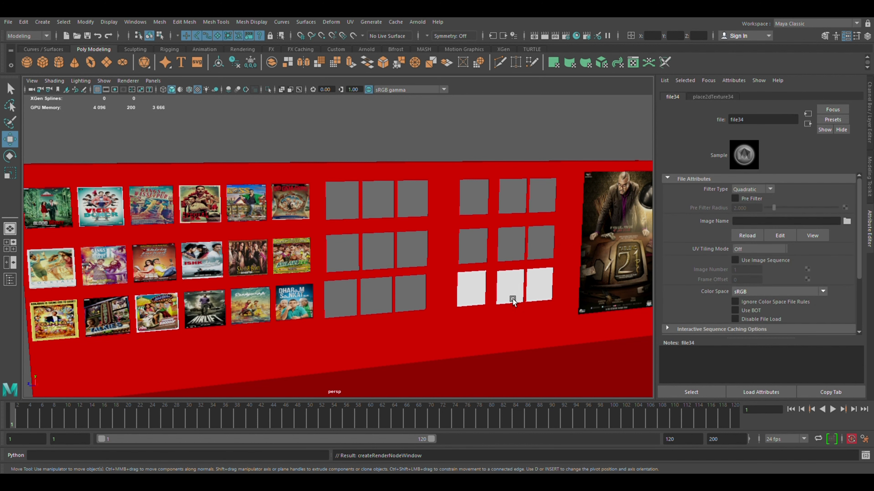
{"action": "left_click", "coordinate": [482, 296]}
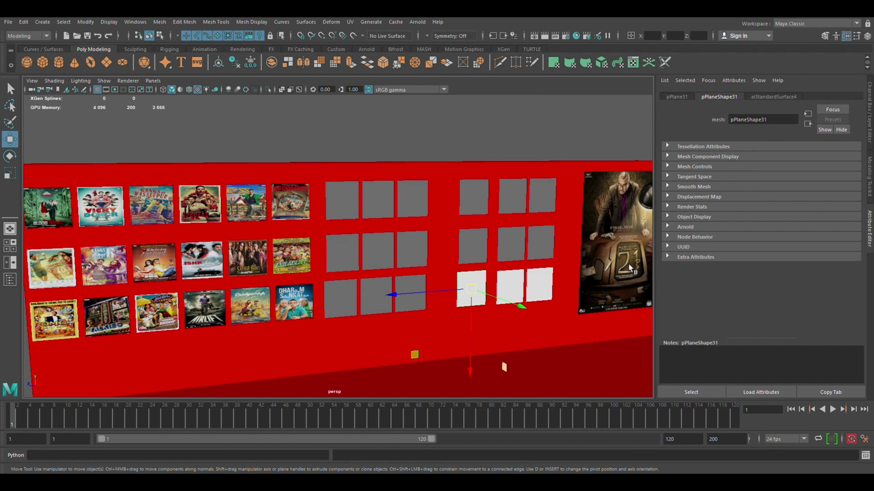
{"action": "left_click", "coordinate": [845, 212]}
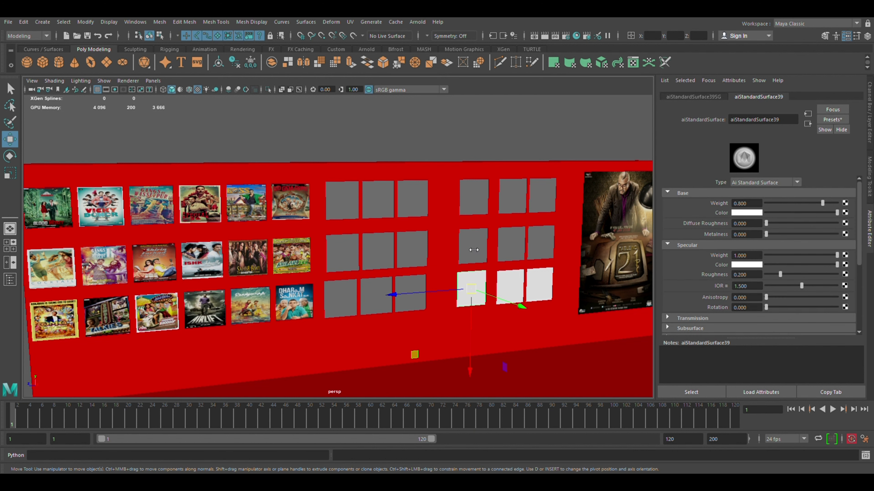
{"action": "left_click", "coordinate": [512, 290]}
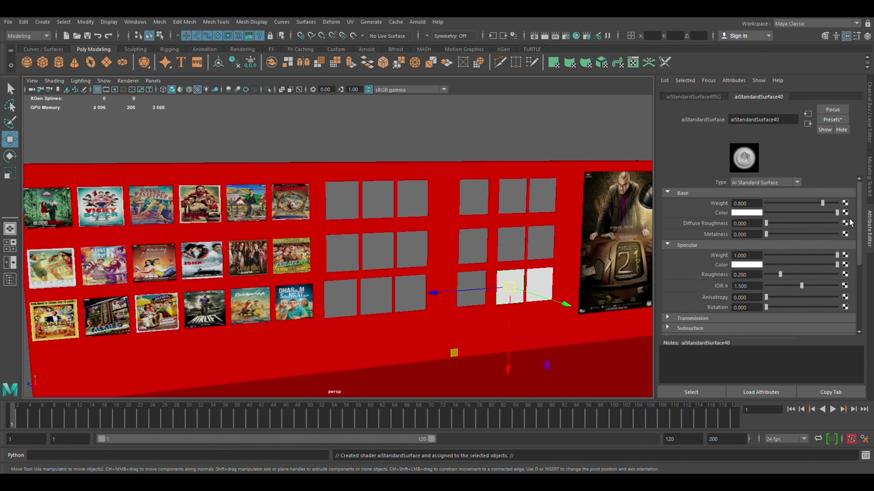
{"action": "left_click", "coordinate": [845, 213]}
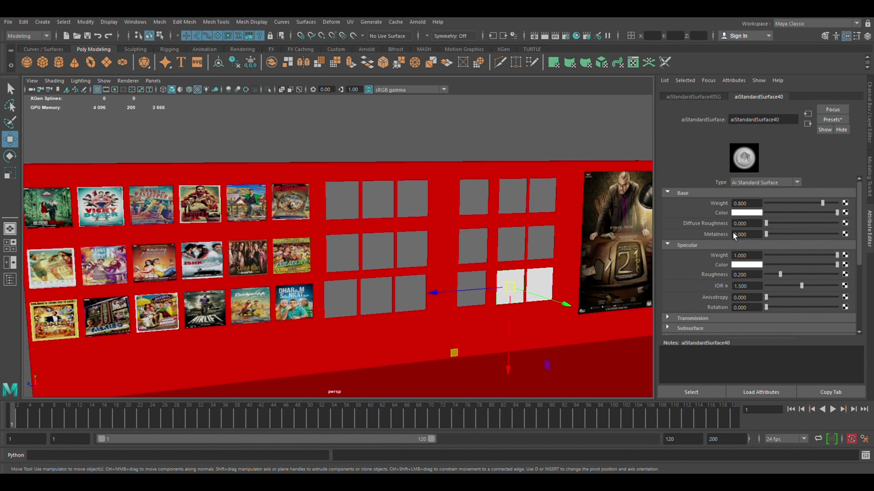
{"action": "left_click", "coordinate": [539, 294]}
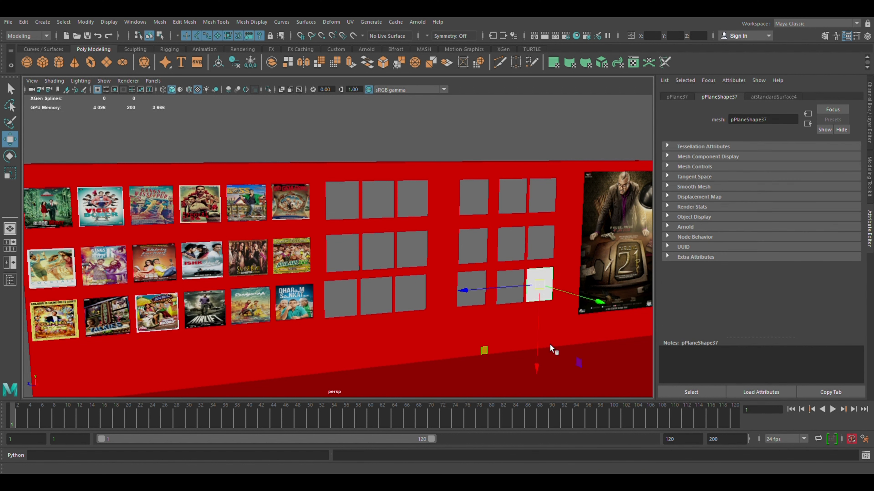
{"action": "middle_click_drag", "start_coordinate": [650, 92], "coordinate": [557, 283]}
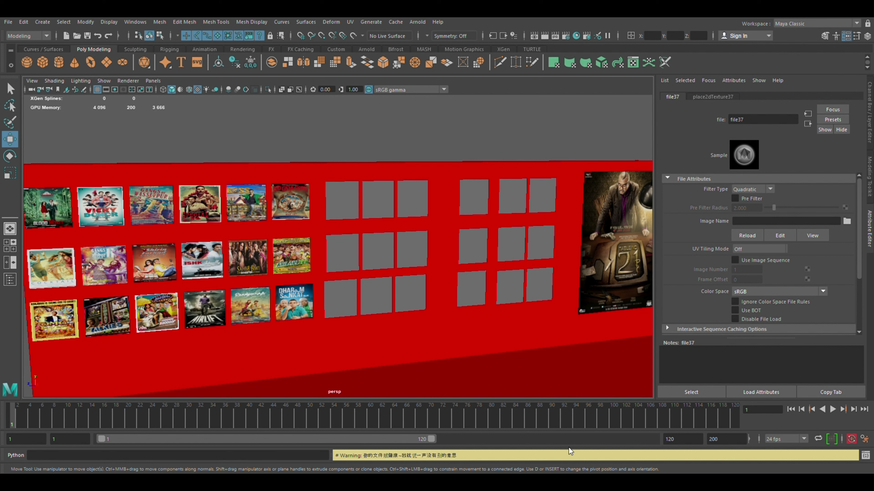
Step: Open the bottom-right plane's material and its colour file texture settings
{"action": "left_click", "coordinate": [550, 290]}
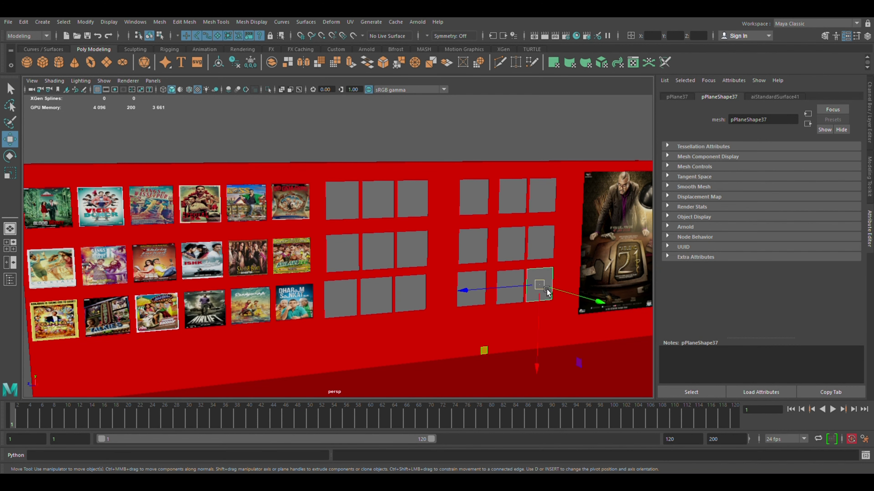
{"action": "left_click", "coordinate": [540, 288]}
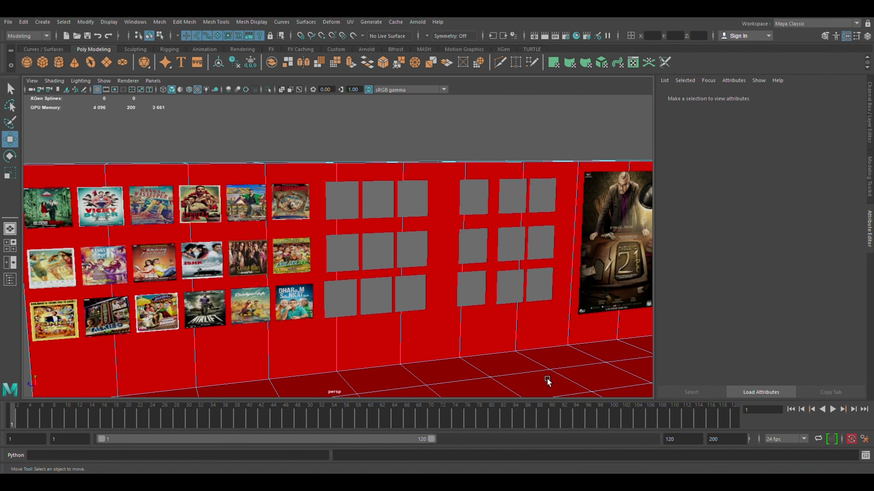
{"action": "left_click", "coordinate": [550, 284]}
{"action": "left_click", "coordinate": [513, 147]}
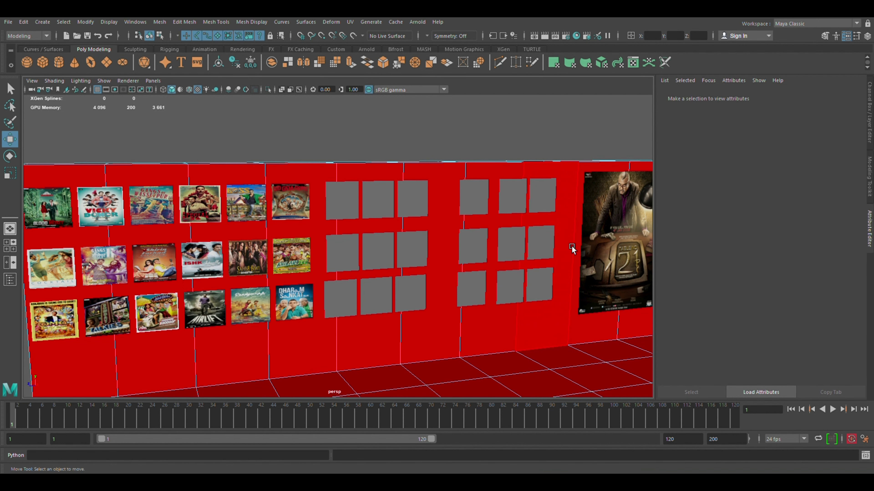
{"action": "left_click", "coordinate": [541, 282]}
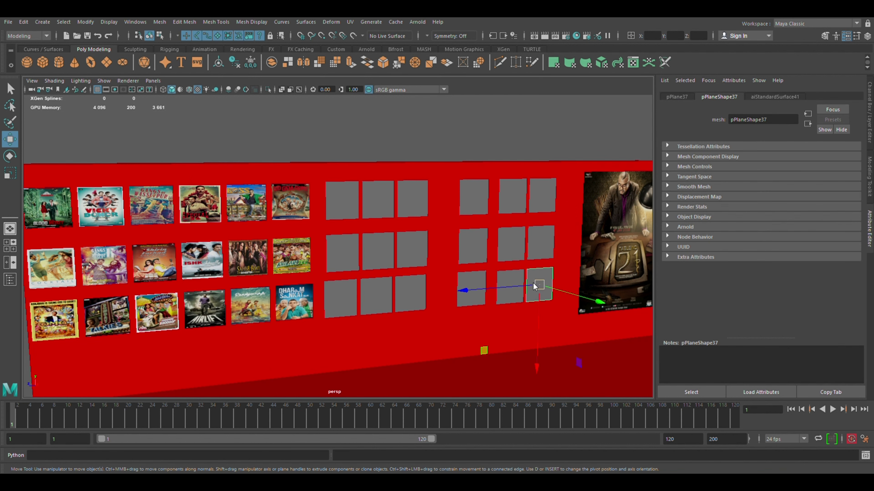
{"action": "left_click", "coordinate": [775, 97]}
{"action": "left_click", "coordinate": [846, 213]}
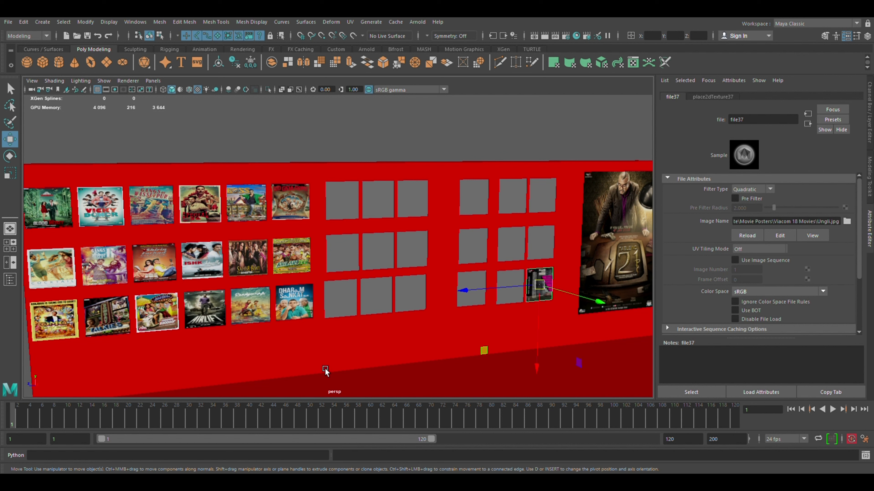
Step: Set poster images on the file textures of the bottom-middle and bottom-left planes
{"action": "left_click", "coordinate": [511, 306]}
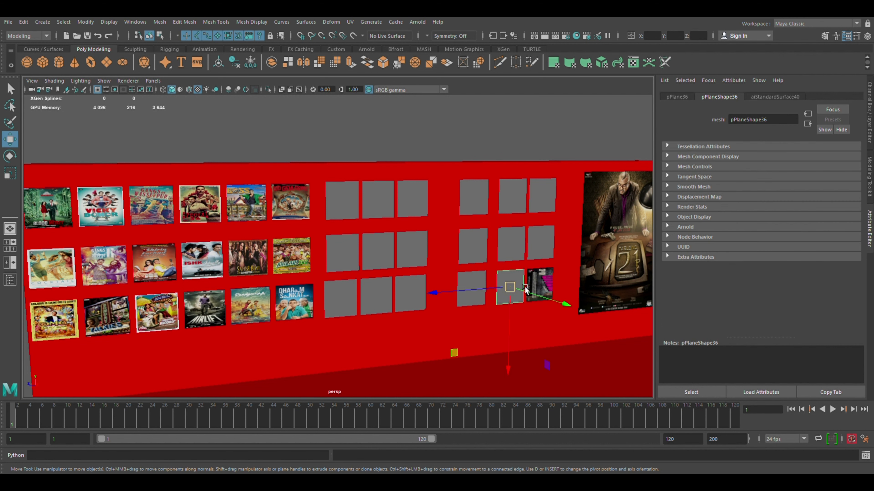
{"action": "left_click", "coordinate": [774, 96]}
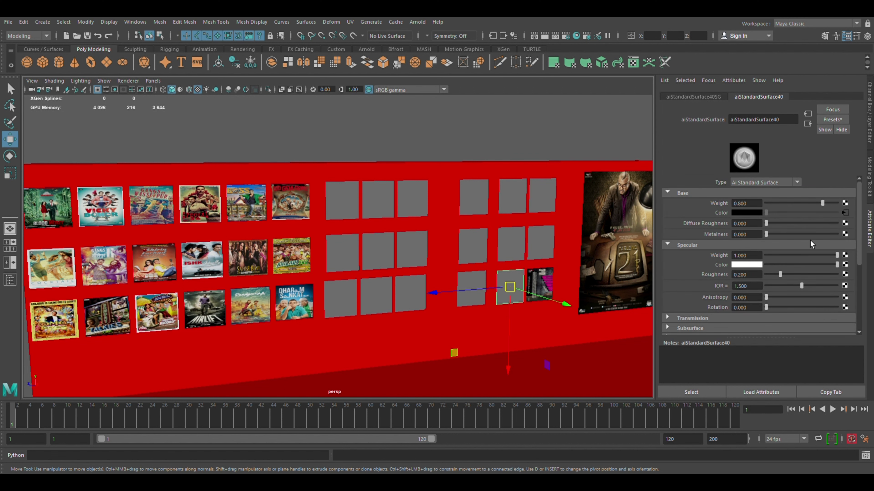
{"action": "left_click", "coordinate": [853, 222]}
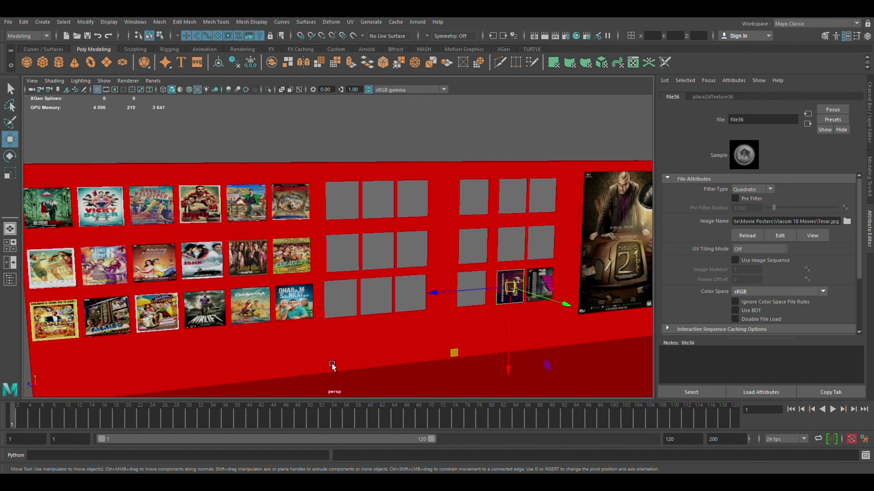
{"action": "left_click", "coordinate": [482, 285]}
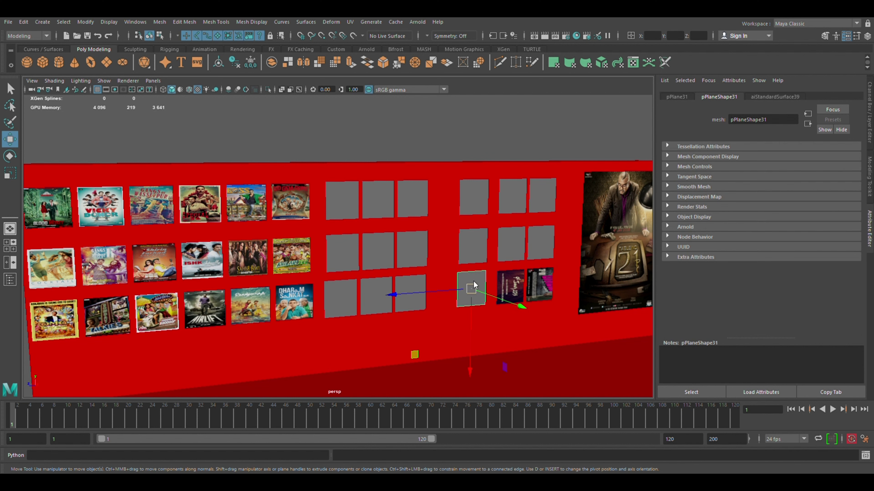
{"action": "left_click", "coordinate": [775, 97]}
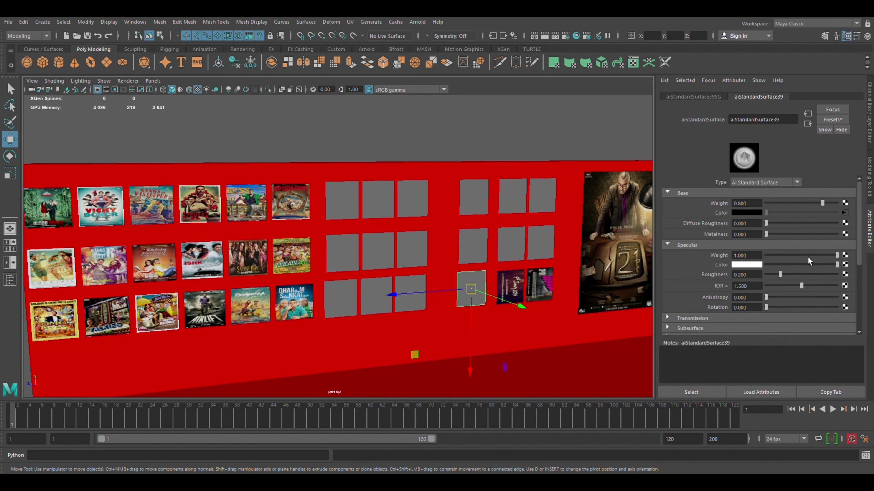
{"action": "left_click", "coordinate": [845, 212]}
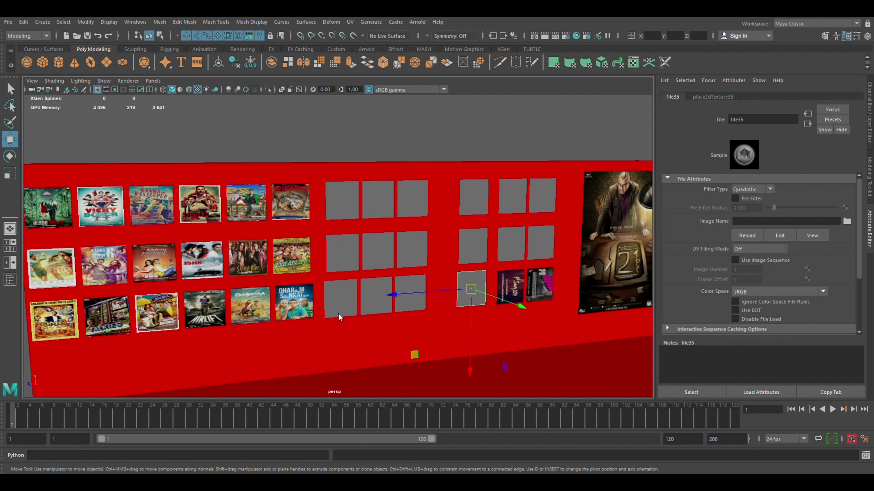
Step: Texture the middle-row right plane with Pyaar Ka Punchnama 2.jpg and open the next grey plane's texture
{"action": "left_click", "coordinate": [550, 252]}
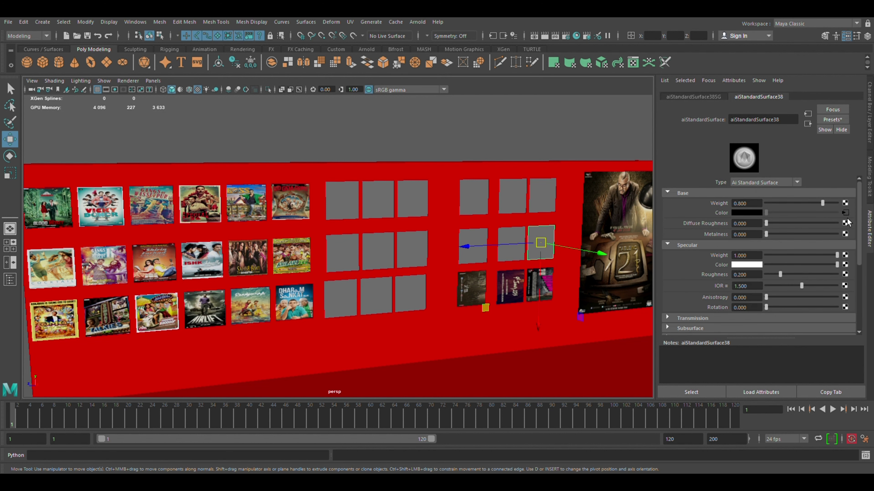
{"action": "left_click", "coordinate": [848, 221]}
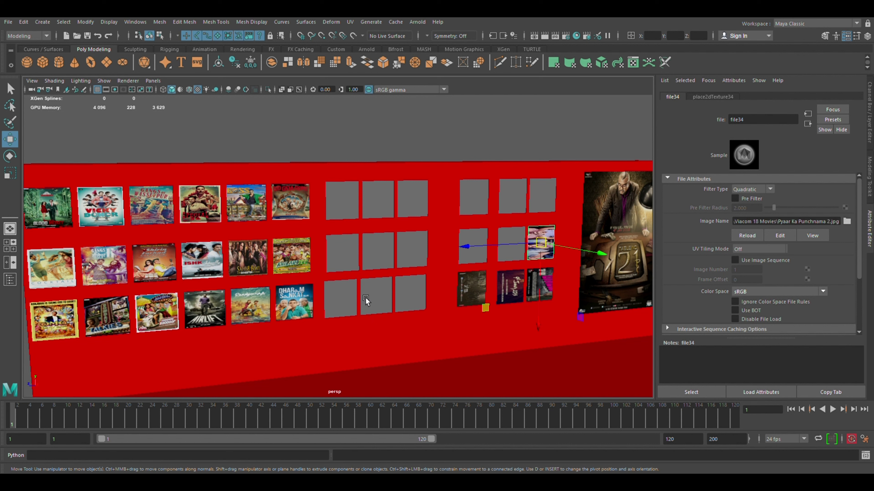
{"action": "left_click", "coordinate": [505, 256]}
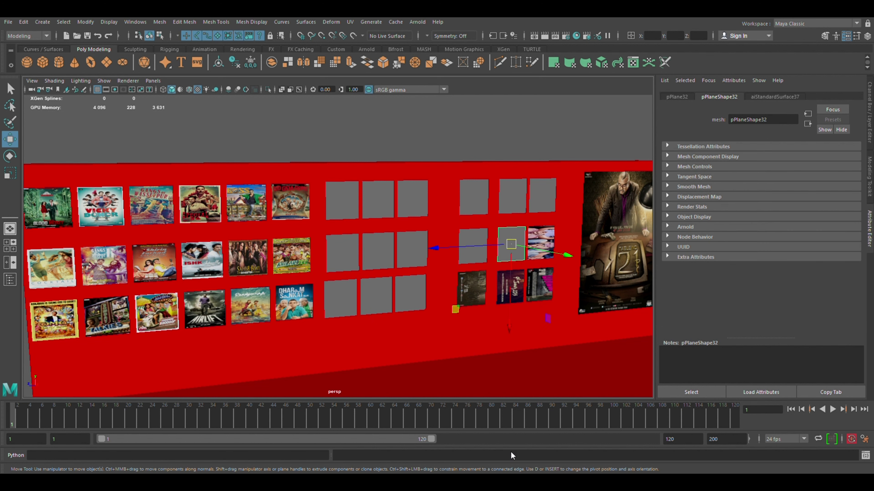
{"action": "left_click", "coordinate": [846, 214]}
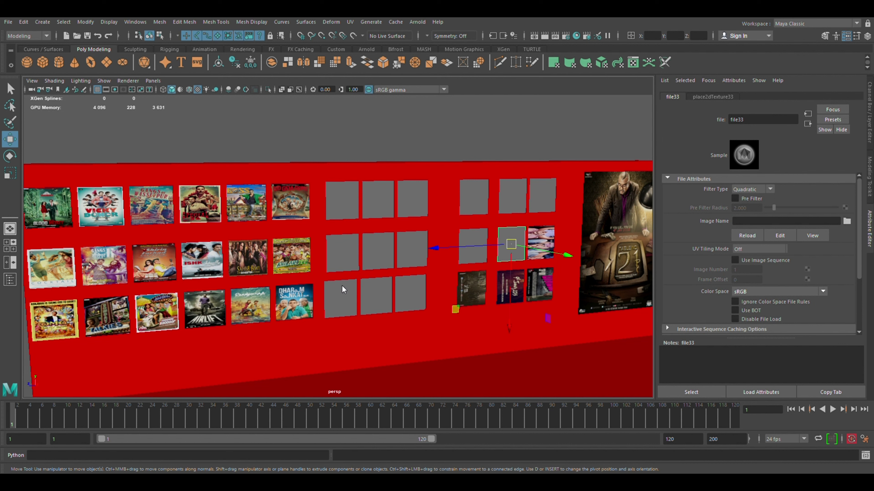
Step: Load poster images into the middle block's top-left, centre and bottom-right plane colour textures
{"action": "left_click", "coordinate": [343, 211]}
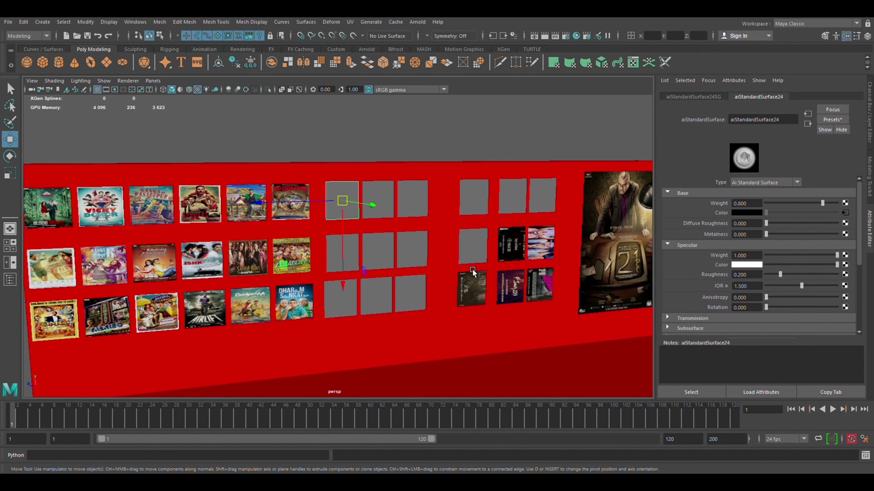
{"action": "left_click", "coordinate": [846, 213]}
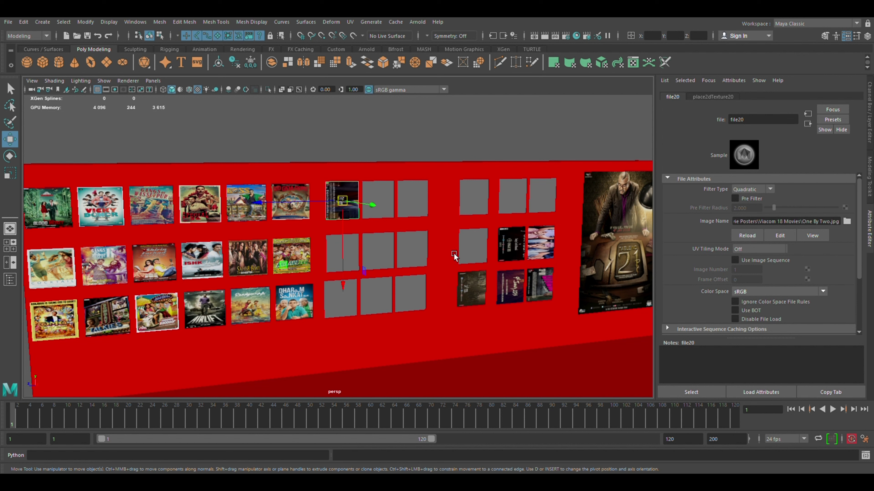
{"action": "left_click", "coordinate": [382, 260]}
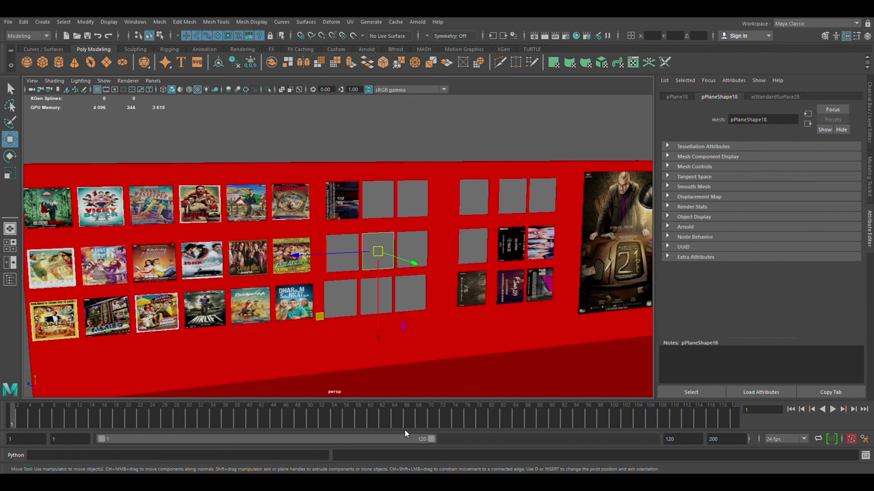
{"action": "left_click", "coordinate": [775, 97]}
{"action": "left_click", "coordinate": [840, 213]}
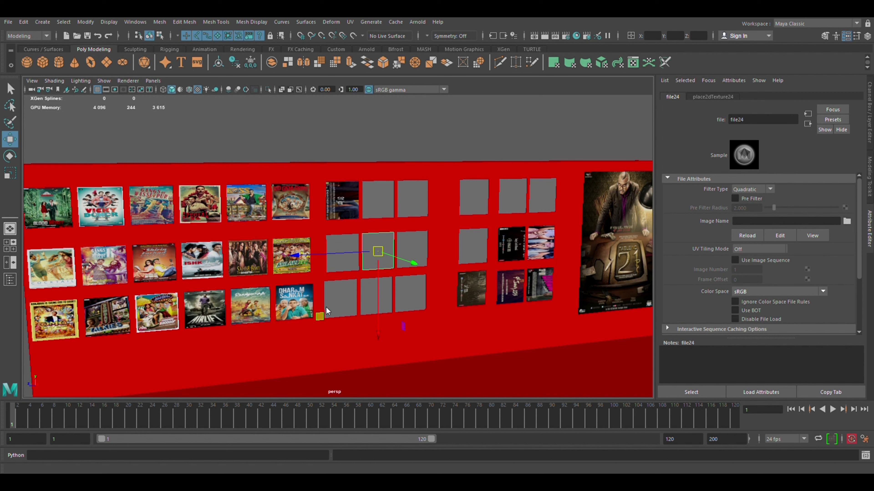
{"action": "left_click", "coordinate": [414, 296]}
{"action": "left_click", "coordinate": [775, 97]}
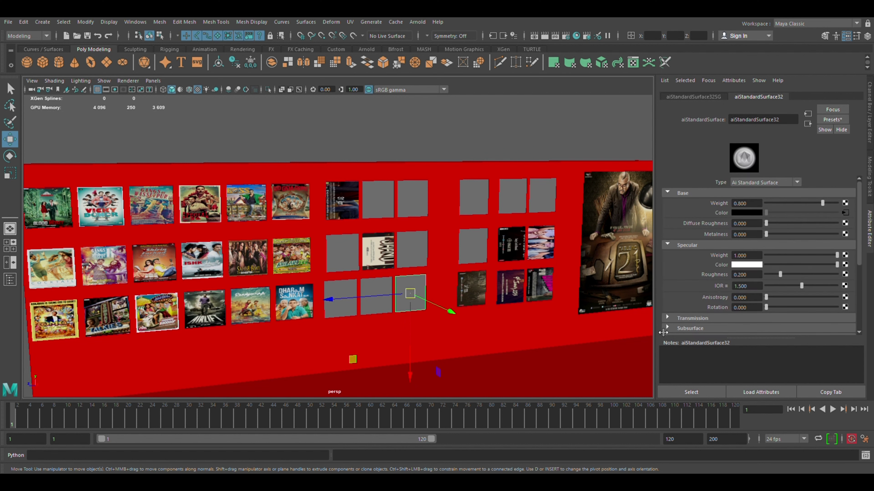
{"action": "left_click", "coordinate": [845, 213]}
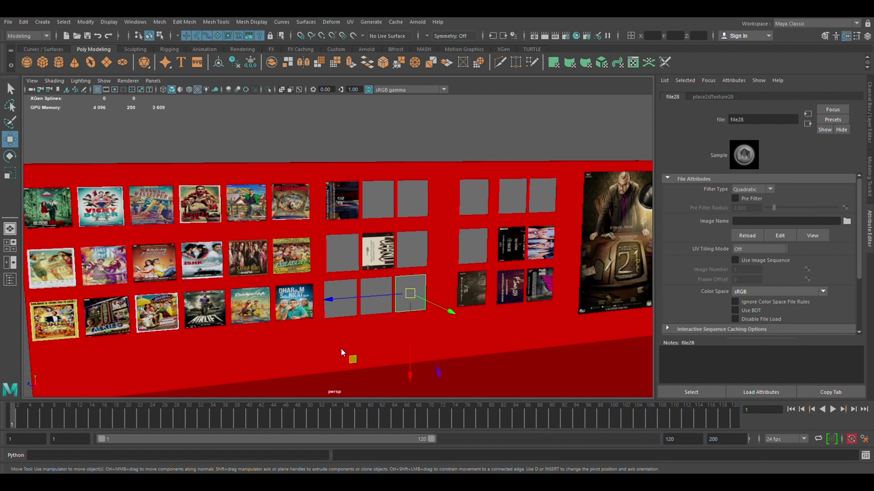
Step: Give the middle block's top-right and bottom-left planes poster textures, including Ki And Ka.jpg
{"action": "left_click", "coordinate": [416, 207]}
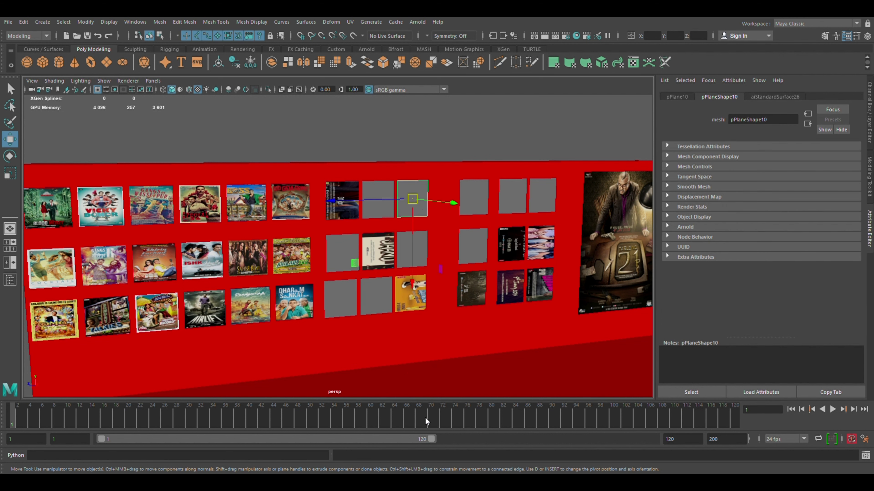
{"action": "left_click", "coordinate": [775, 97]}
{"action": "left_click", "coordinate": [845, 213]}
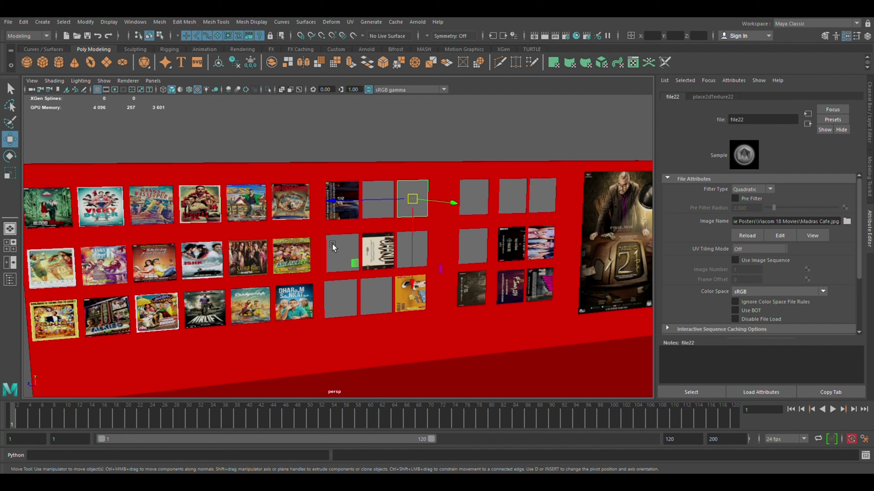
{"action": "left_click", "coordinate": [343, 301]}
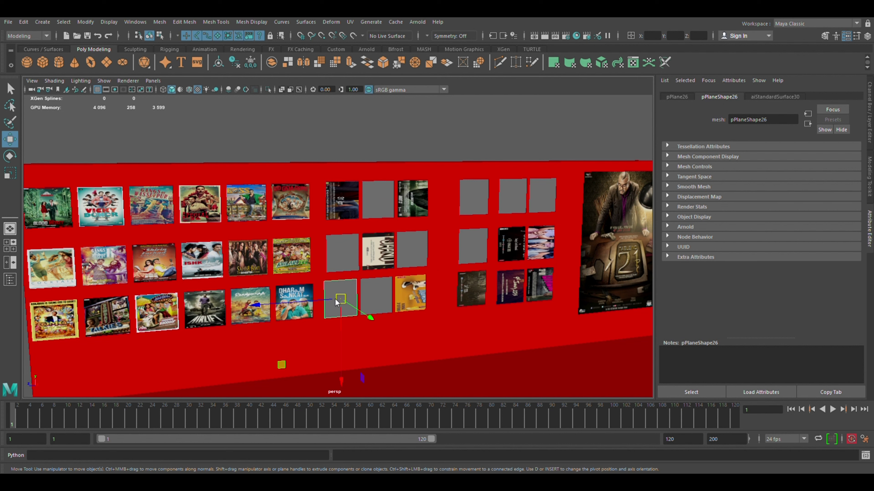
{"action": "left_click", "coordinate": [775, 97]}
{"action": "left_click", "coordinate": [846, 223]}
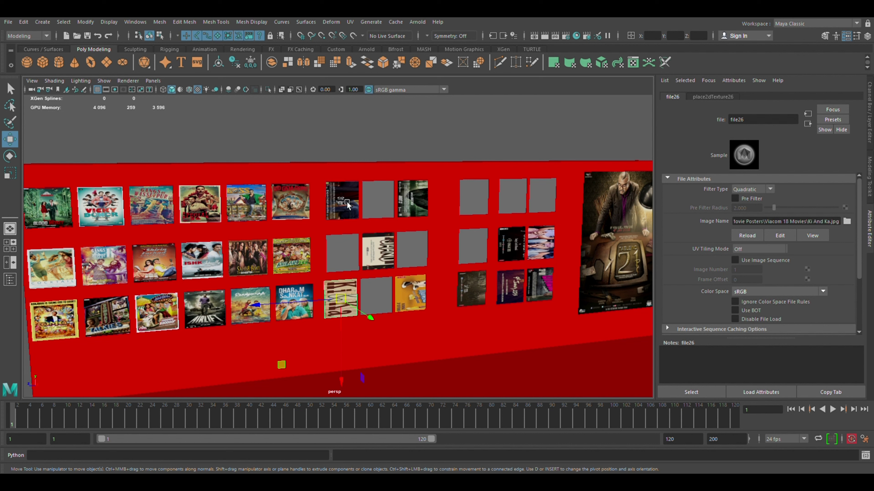
Step: Add poster textures to the right block's top-left plane and the middle block's top-middle and bottom-middle planes
{"action": "left_click", "coordinate": [481, 203]}
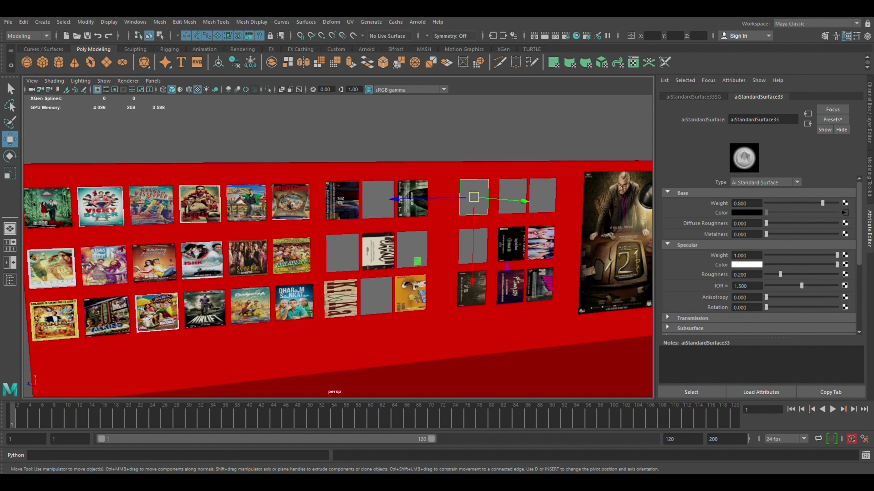
{"action": "left_click", "coordinate": [844, 213]}
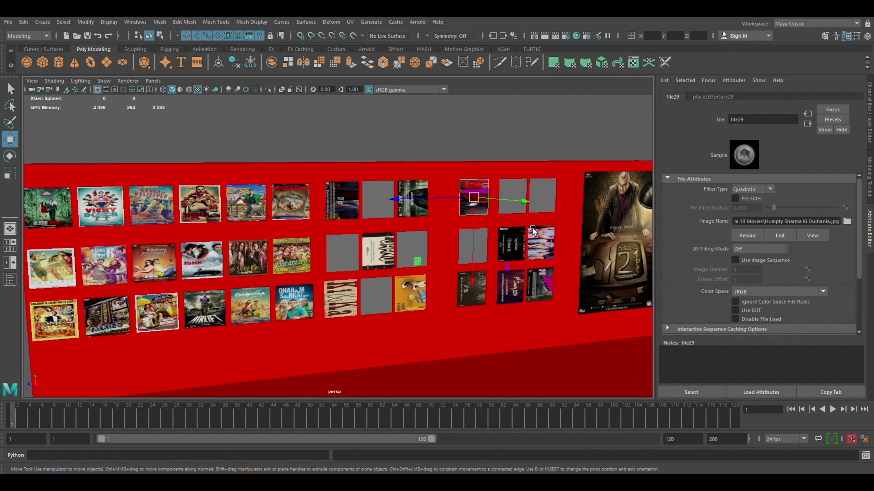
{"action": "left_click", "coordinate": [390, 211]}
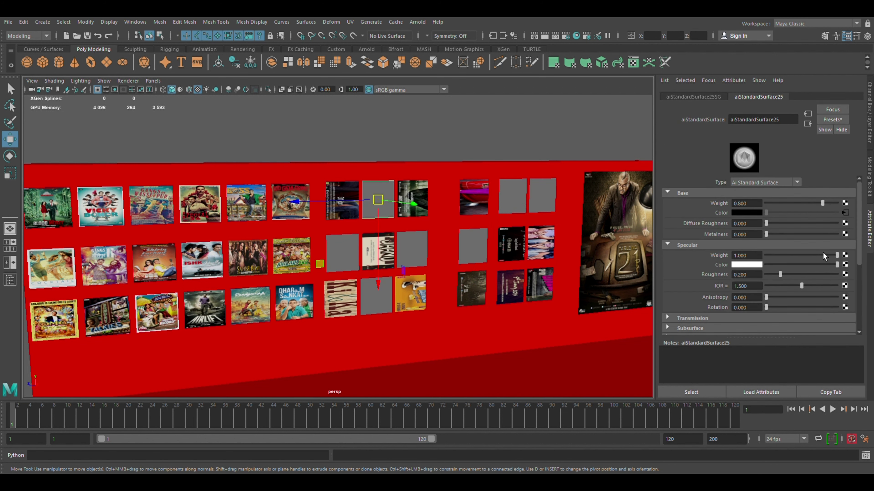
{"action": "left_click", "coordinate": [845, 213]}
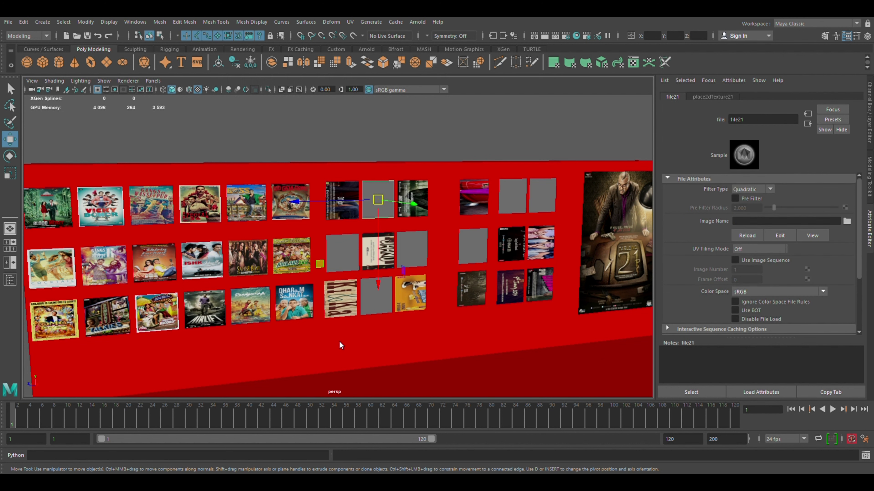
{"action": "left_click", "coordinate": [386, 309]}
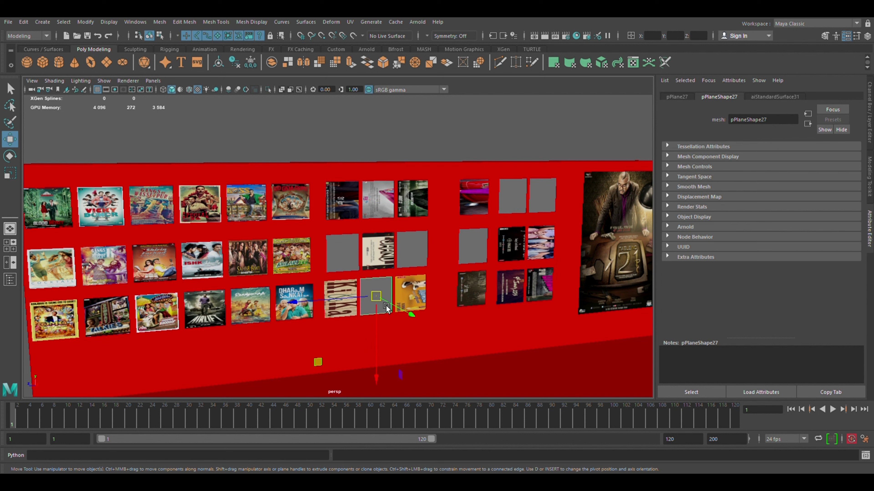
{"action": "left_click", "coordinate": [775, 97]}
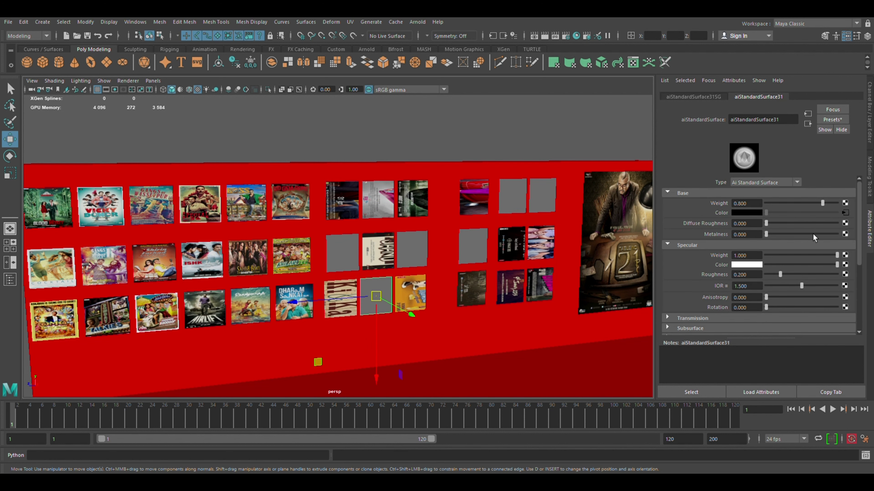
{"action": "left_click", "coordinate": [845, 213]}
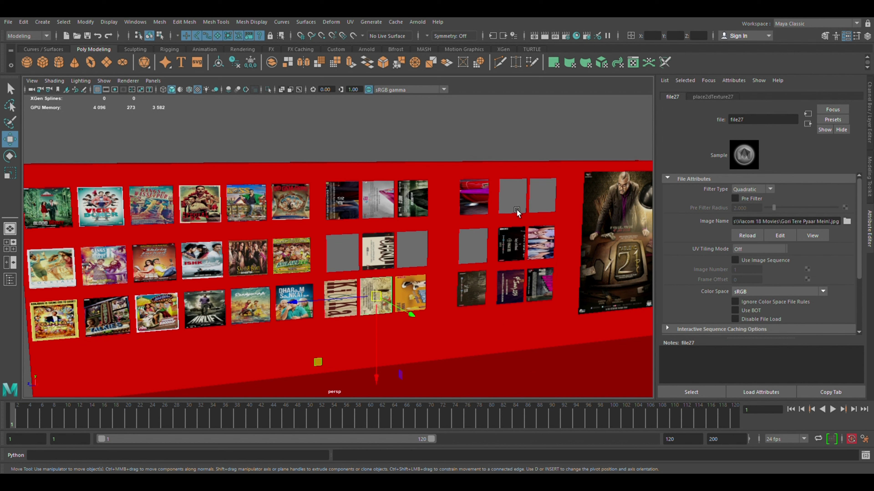
Step: Texture the middle block's middle-left plane with Ae Dil Hai Mushkil.jpg and the middle-right plane with a poster
{"action": "left_click", "coordinate": [348, 253]}
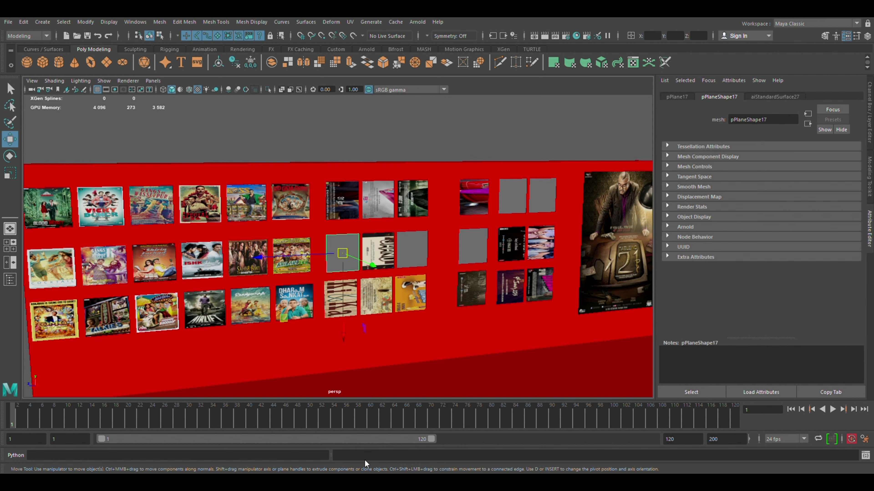
{"action": "left_click", "coordinate": [845, 213]}
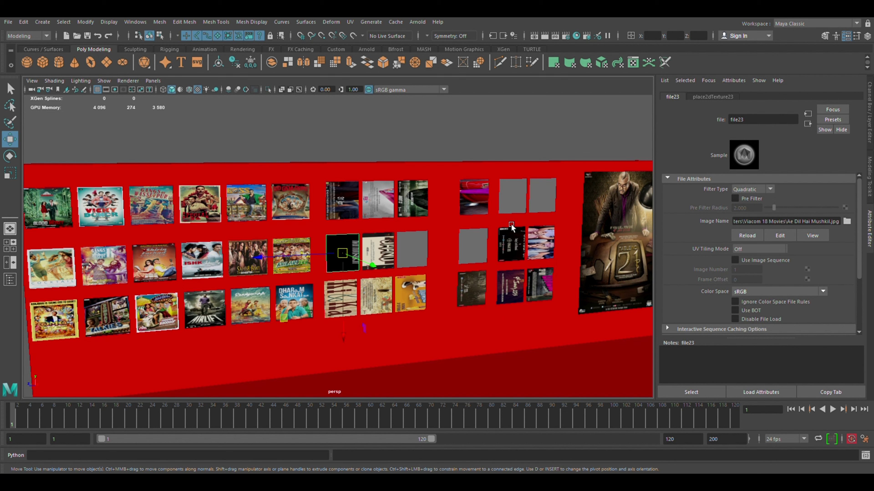
{"action": "left_click", "coordinate": [420, 253]}
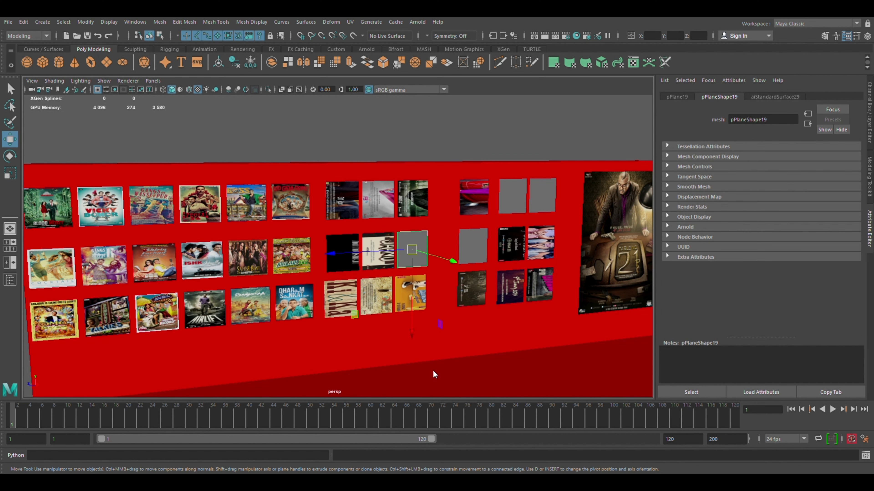
{"action": "left_click", "coordinate": [774, 97]}
{"action": "left_click", "coordinate": [852, 222]}
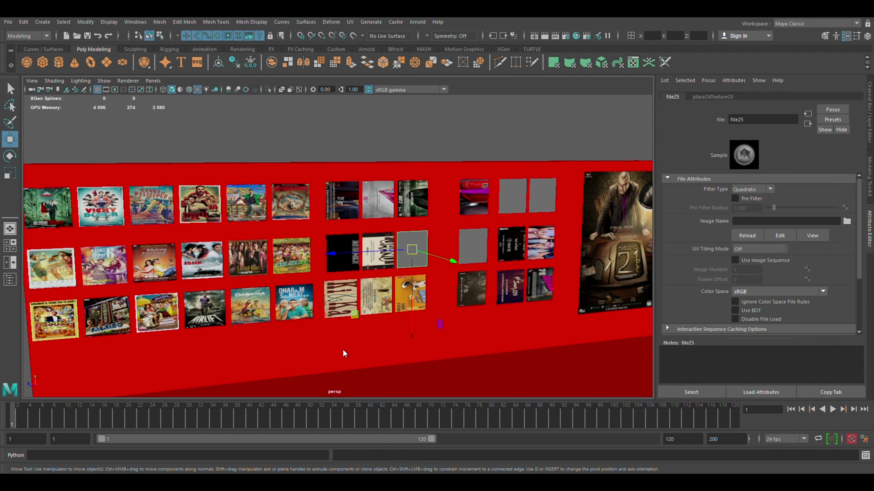
Step: Finish scaling and moving pPlaneShape18's poster UVs to fit its plane
{"action": "key", "text": "ctrl+z"}
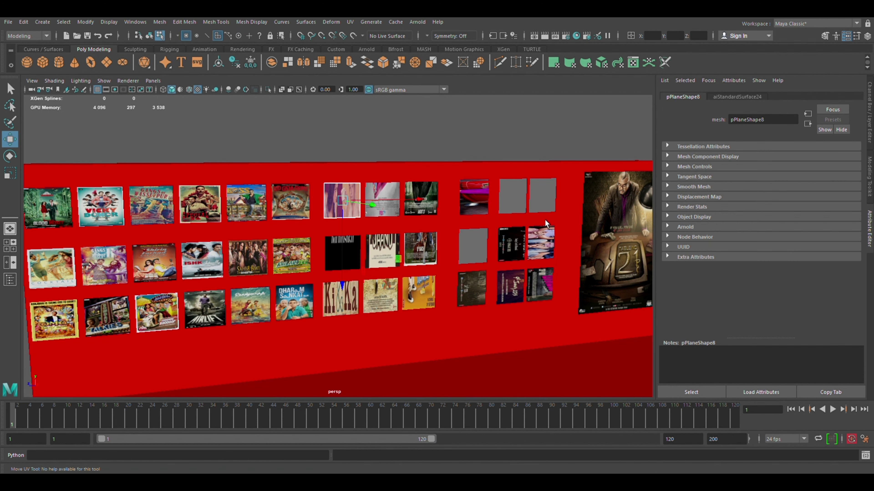
{"action": "key", "text": "e"}
{"action": "key", "text": "r"}
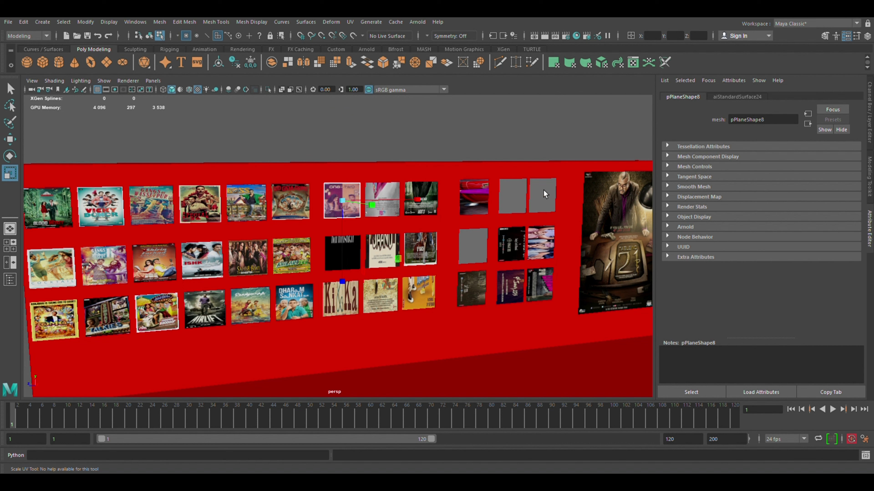
{"action": "key", "text": "w"}
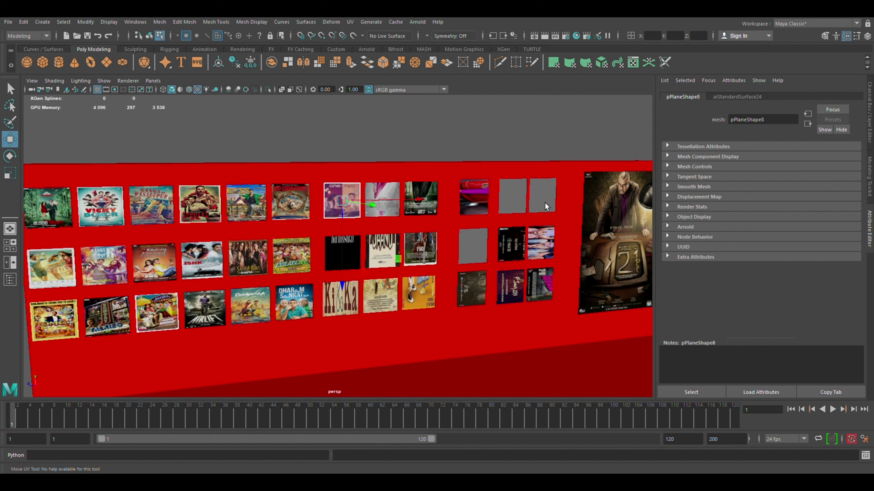
{"action": "key", "text": "r"}
{"action": "key", "text": "w"}
{"action": "key", "text": "w"}
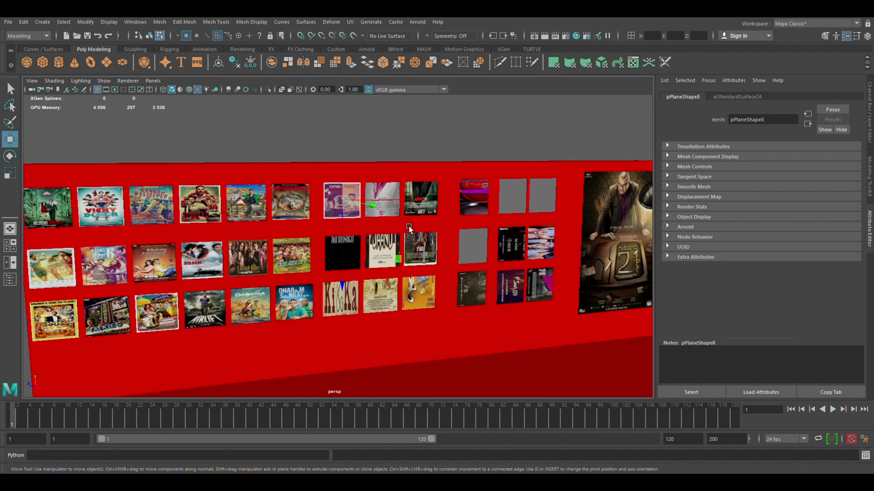
Step: Scale and move the pink poster's UVs to fit its plane
{"action": "left_click", "coordinate": [400, 190]}
{"action": "left_click", "coordinate": [396, 199]}
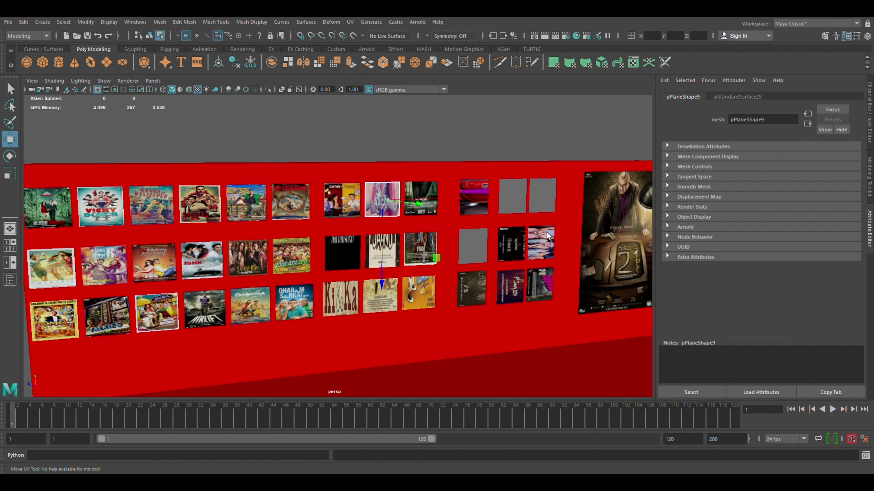
{"action": "key", "text": "r"}
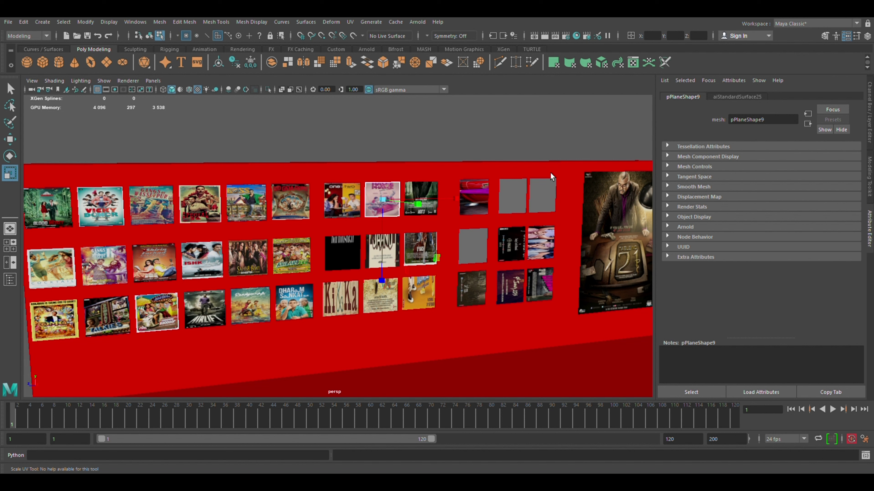
{"action": "key", "text": "w"}
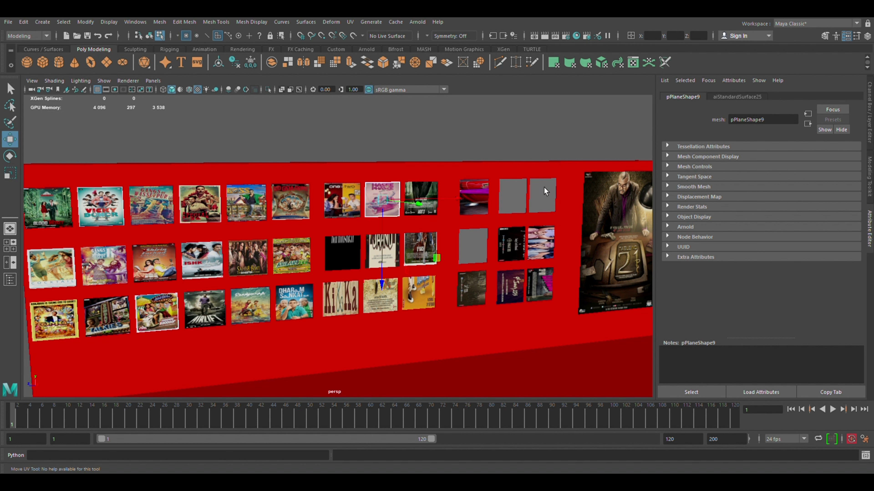
{"action": "key", "text": "r"}
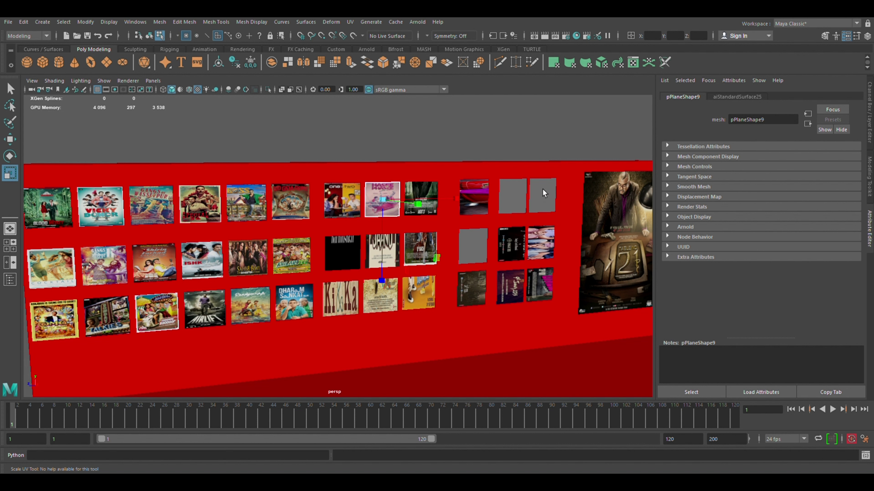
{"action": "key", "text": "w"}
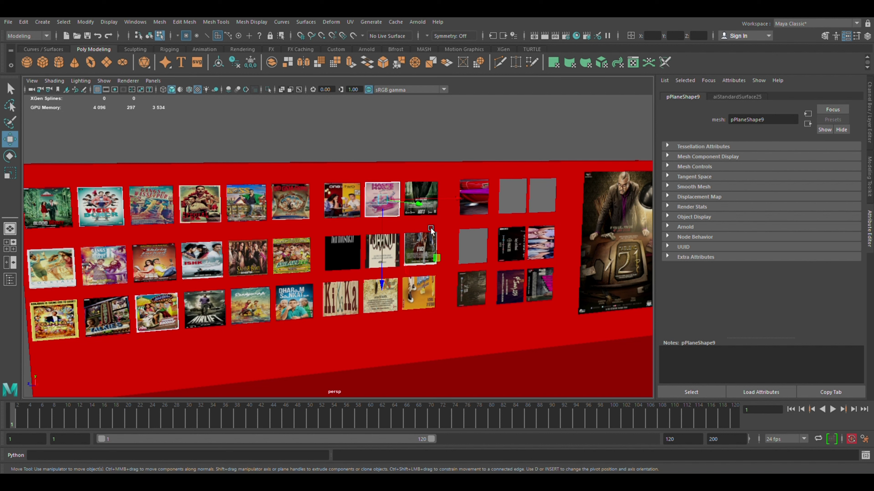
Step: Fit the green poster's image to its plane by scaling and moving its UVs
{"action": "left_click", "coordinate": [441, 207]}
{"action": "left_click", "coordinate": [424, 203]}
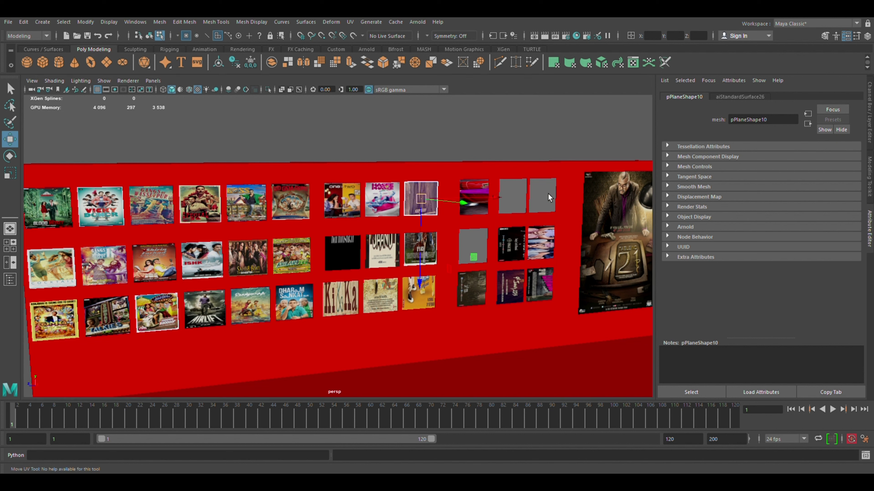
{"action": "key", "text": "e"}
{"action": "key", "text": "r"}
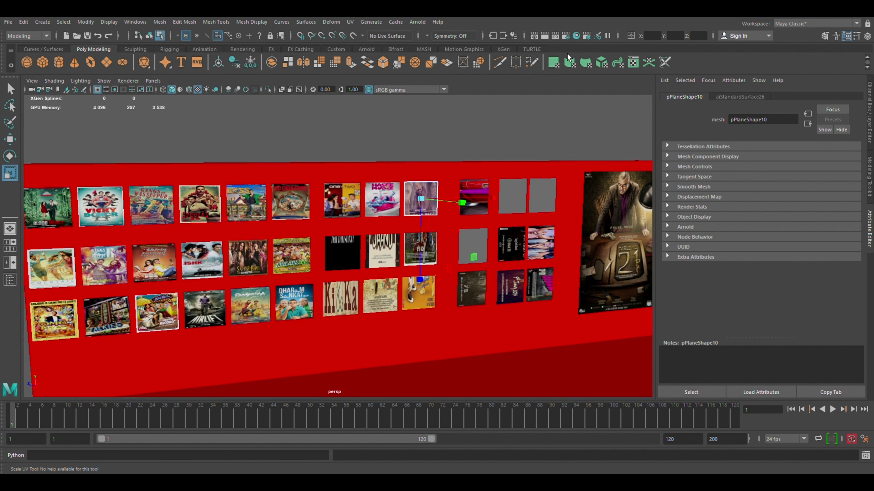
{"action": "key", "text": "w"}
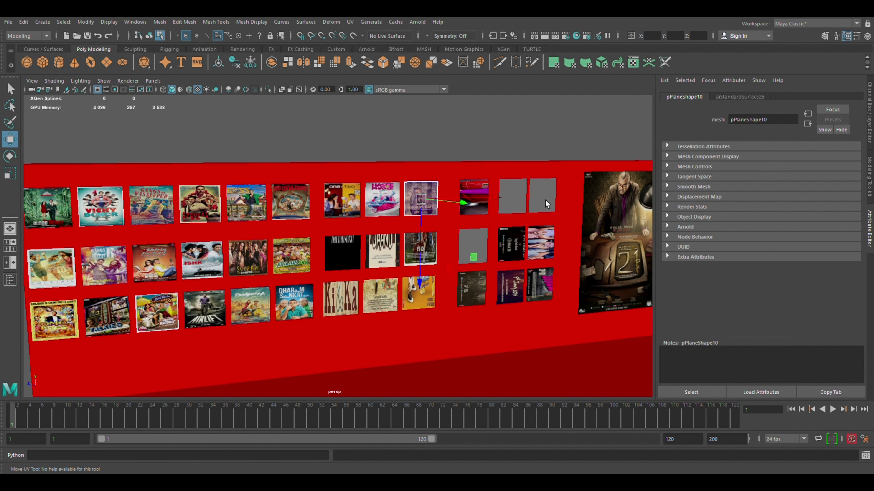
{"action": "key", "text": "e"}
{"action": "key", "text": "r"}
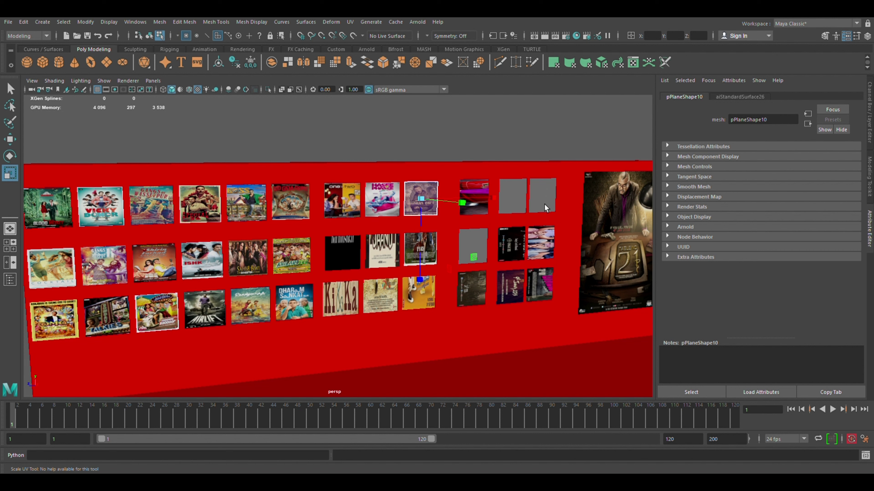
{"action": "key", "text": "w"}
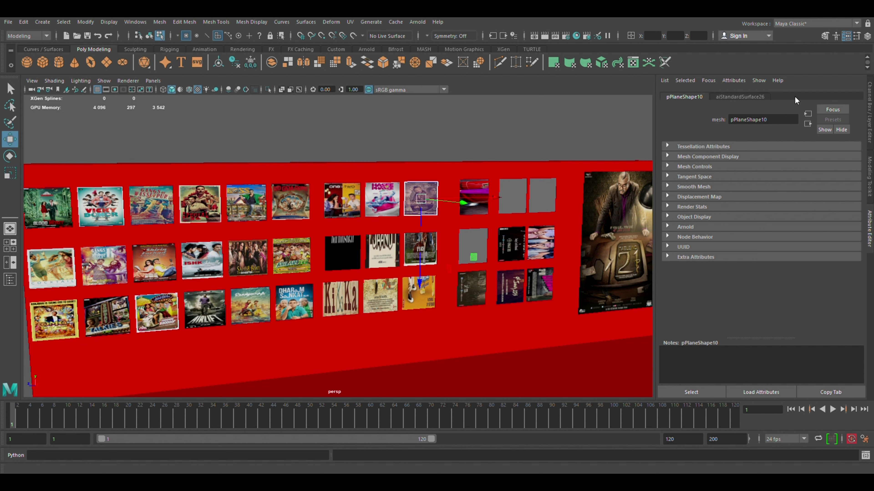
Step: Rescale and reposition the dark middle-row poster's UVs
{"action": "left_click", "coordinate": [380, 267]}
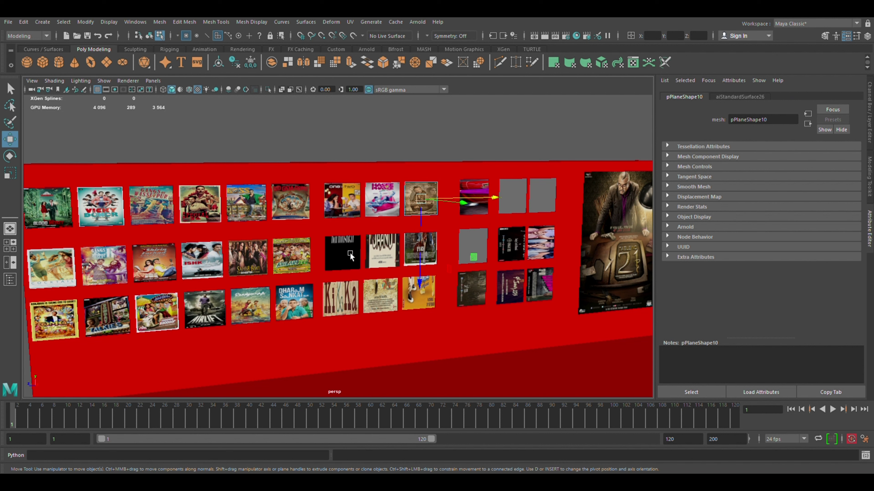
{"action": "left_click", "coordinate": [353, 253]}
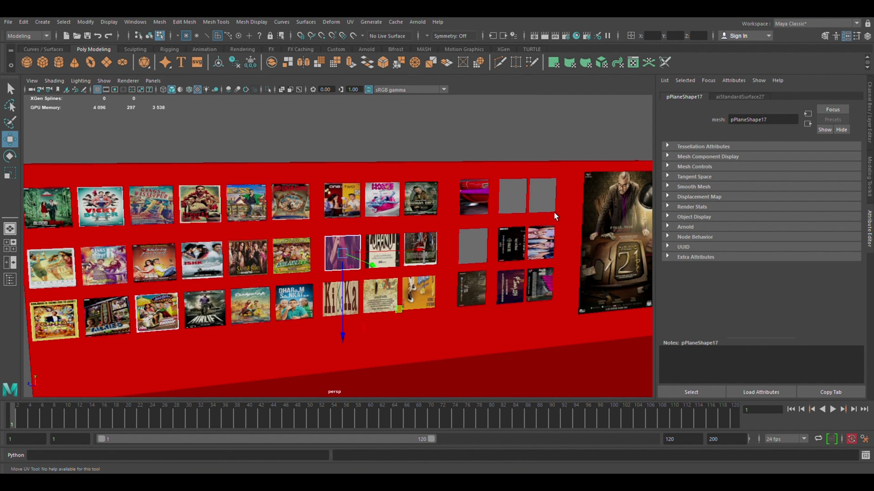
{"action": "key", "text": "r"}
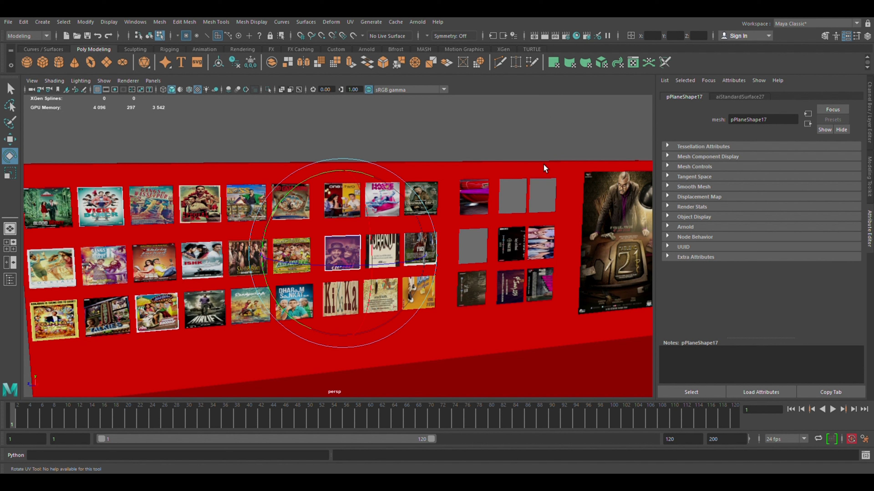
{"action": "key", "text": "w"}
{"action": "key", "text": "r"}
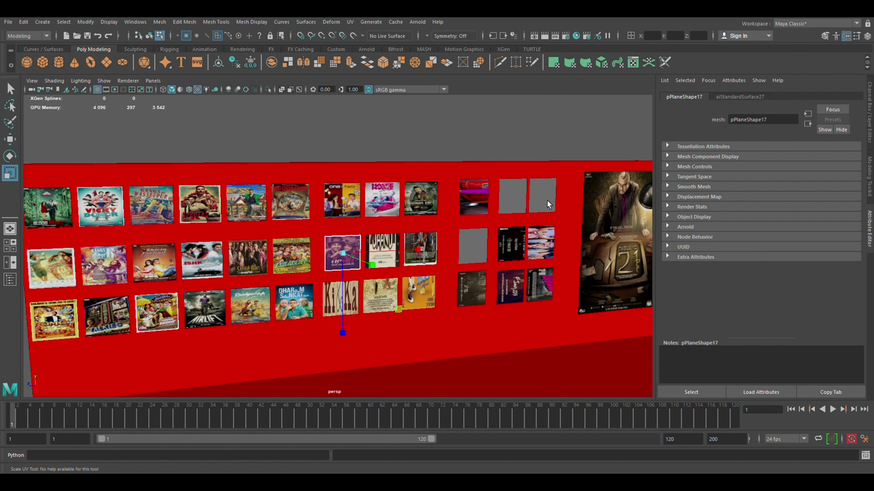
{"action": "key", "text": "w"}
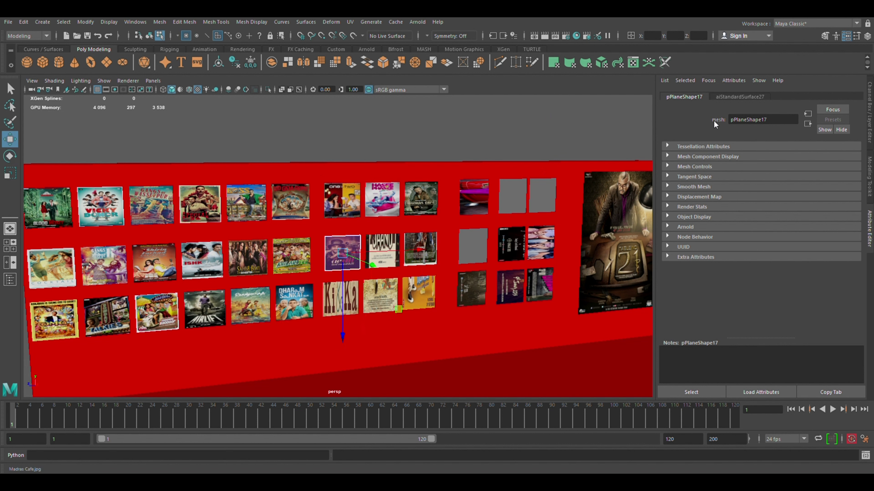
Step: Select the next middle-row poster and adjust the scale of its UVs
{"action": "left_click", "coordinate": [516, 138]}
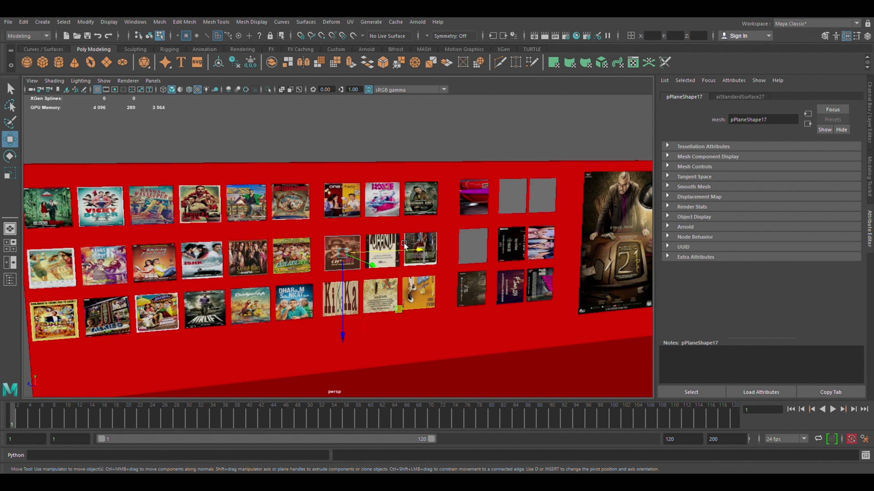
{"action": "left_click", "coordinate": [399, 246]}
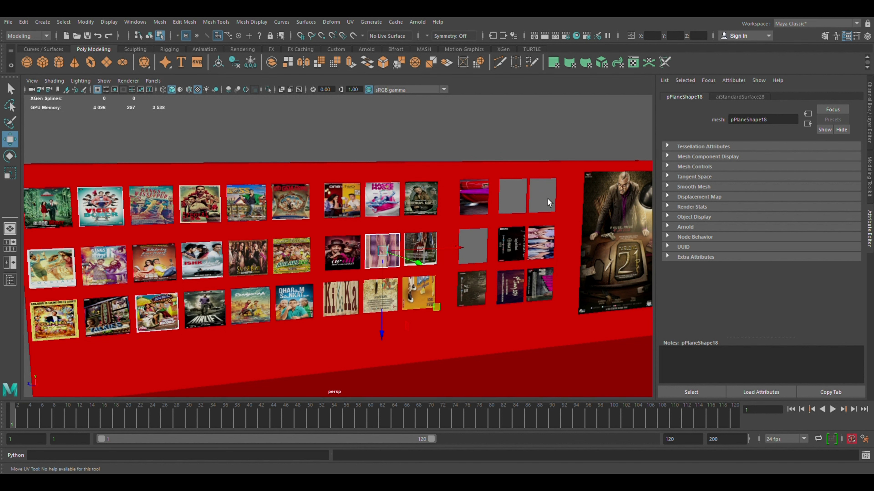
{"action": "key", "text": "e"}
{"action": "key", "text": "r"}
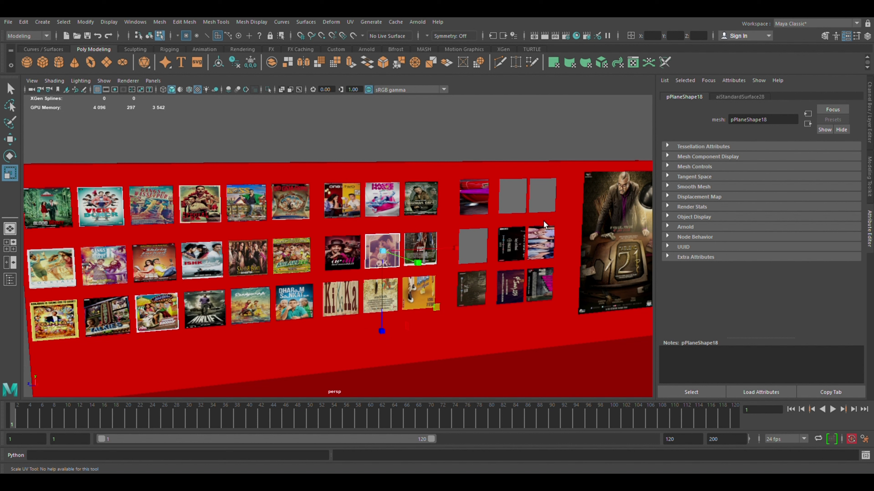
{"action": "key", "text": "w"}
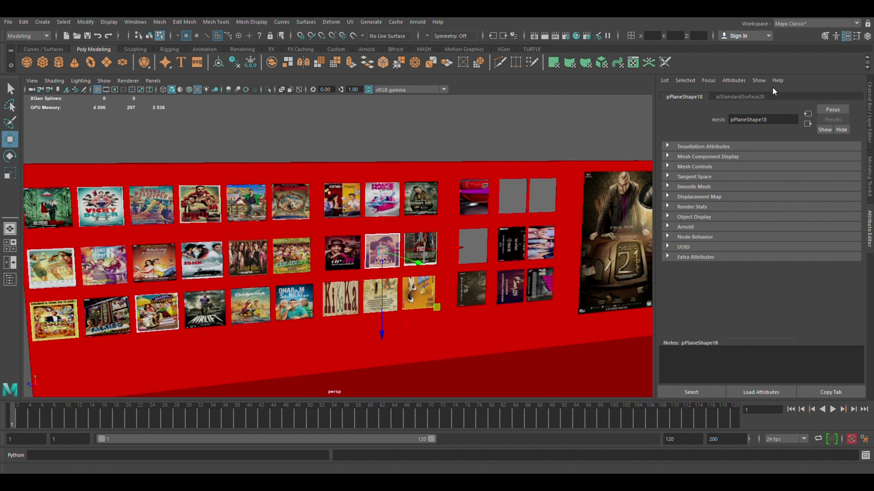
Step: Scale and move the last middle-row poster's UVs, then deselect it
{"action": "left_click", "coordinate": [438, 245]}
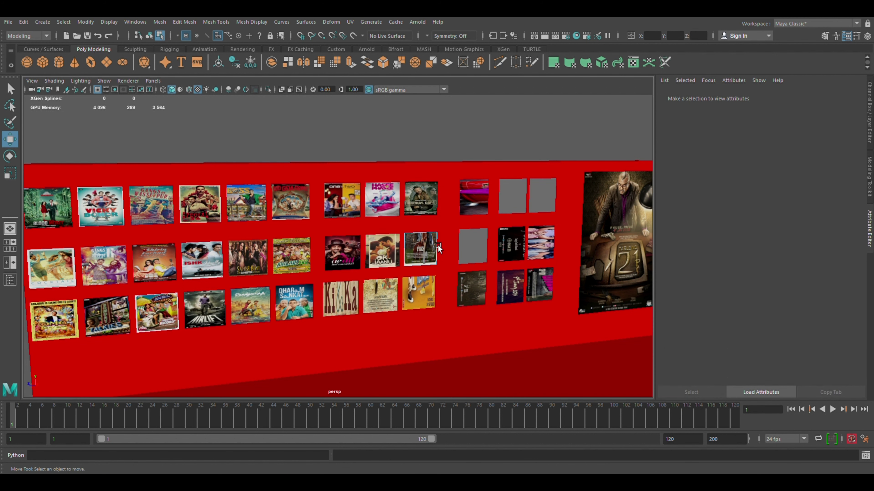
{"action": "left_click", "coordinate": [438, 245]}
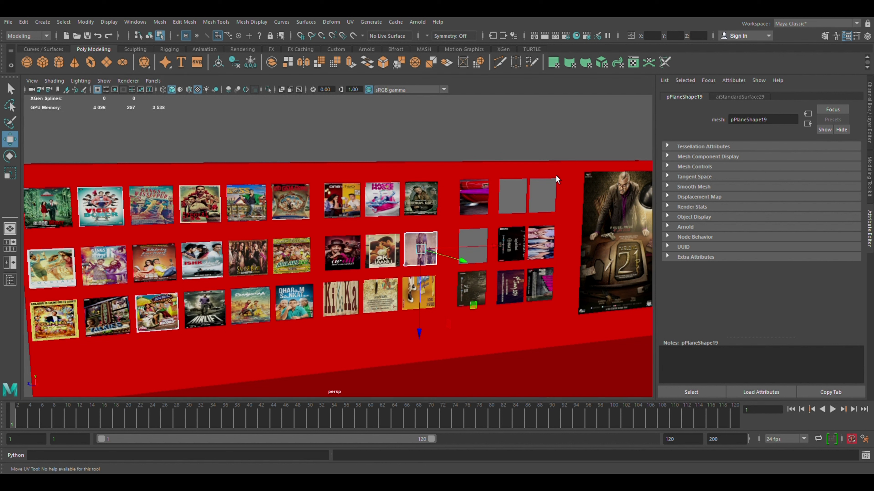
{"action": "key", "text": "e"}
{"action": "key", "text": "r"}
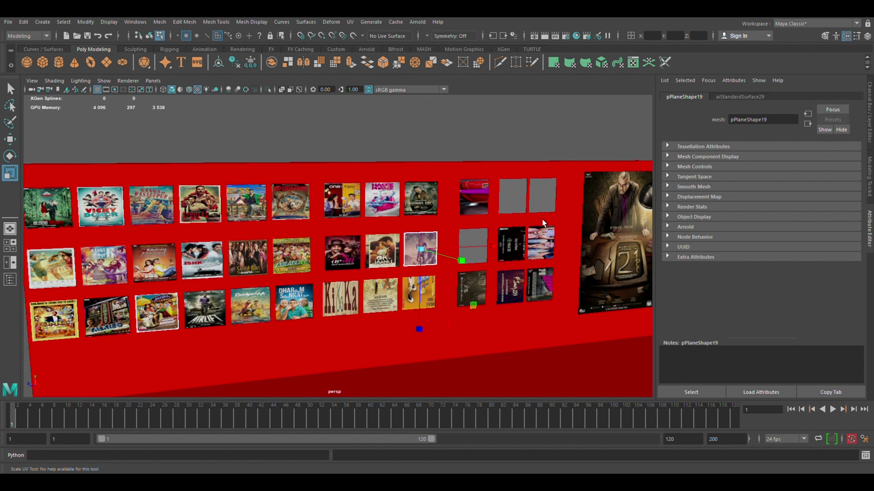
{"action": "key", "text": "w"}
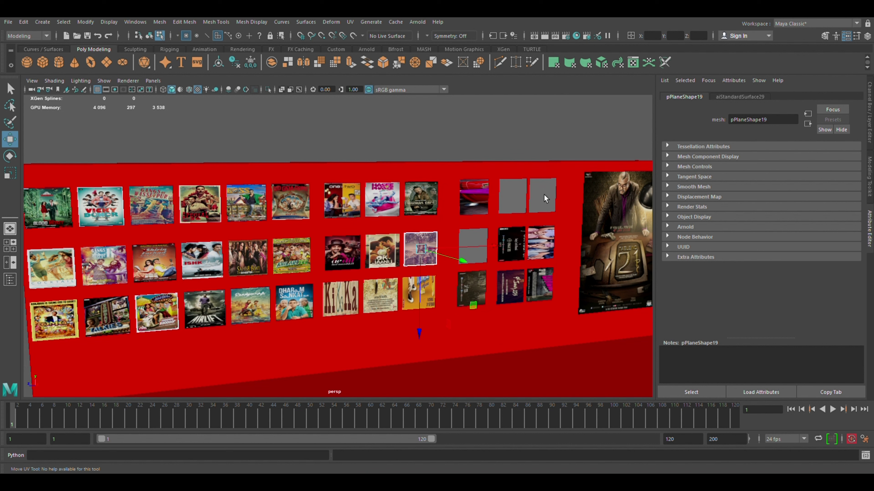
{"action": "key", "text": "r"}
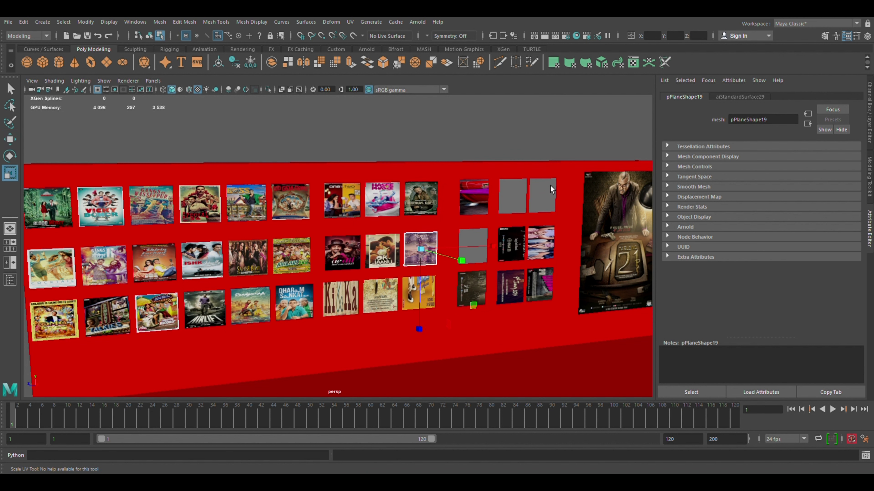
{"action": "key", "text": "w"}
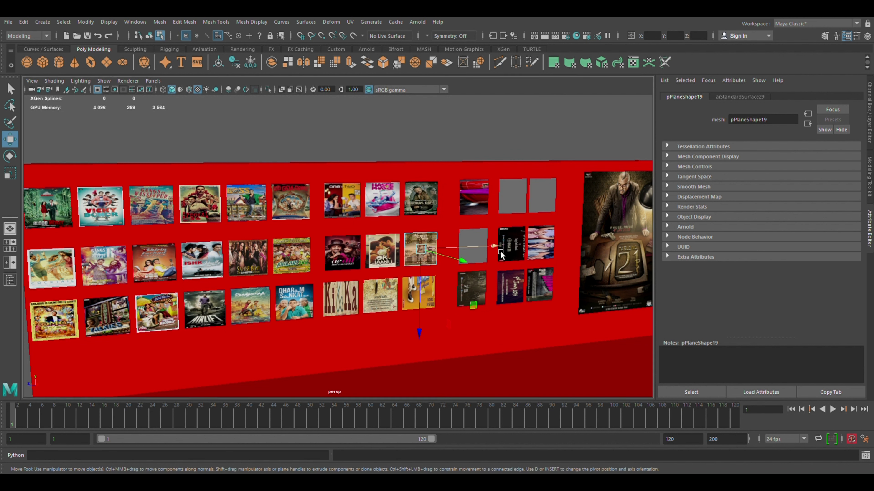
{"action": "left_click", "coordinate": [352, 302]}
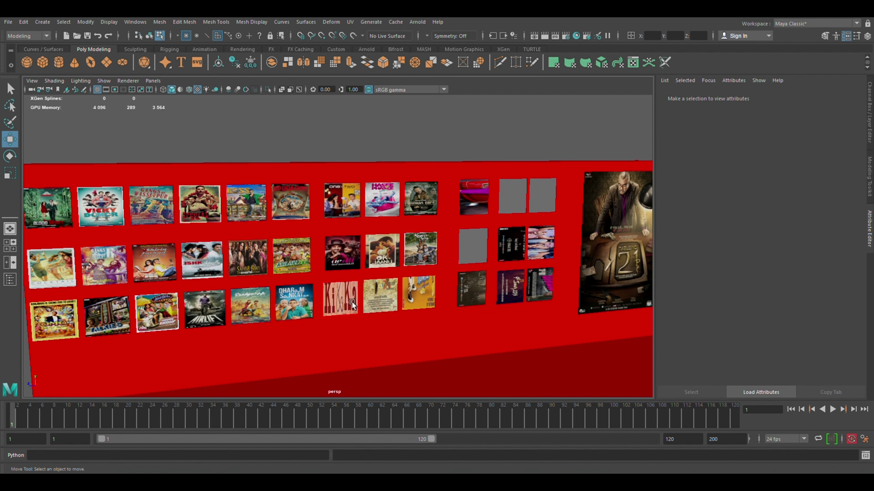
Step: Slide the Ki Ka poster's UVs up so its title shows
{"action": "left_click", "coordinate": [350, 308]}
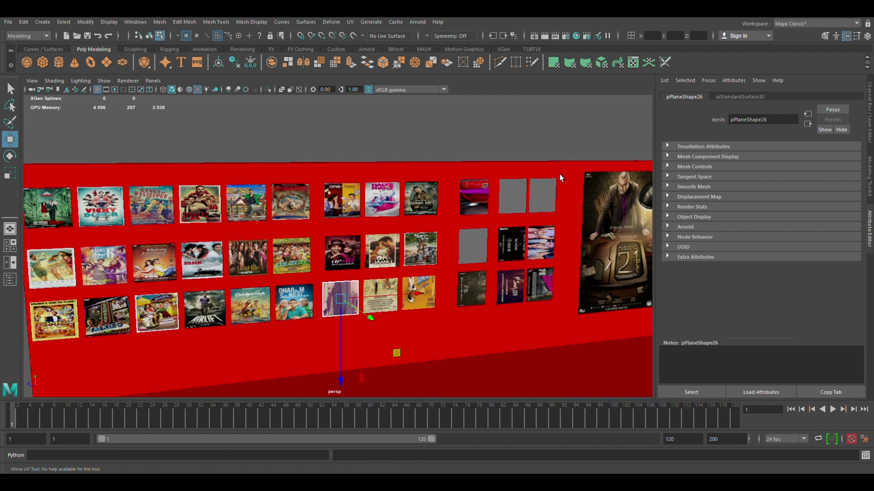
{"action": "key", "text": "r"}
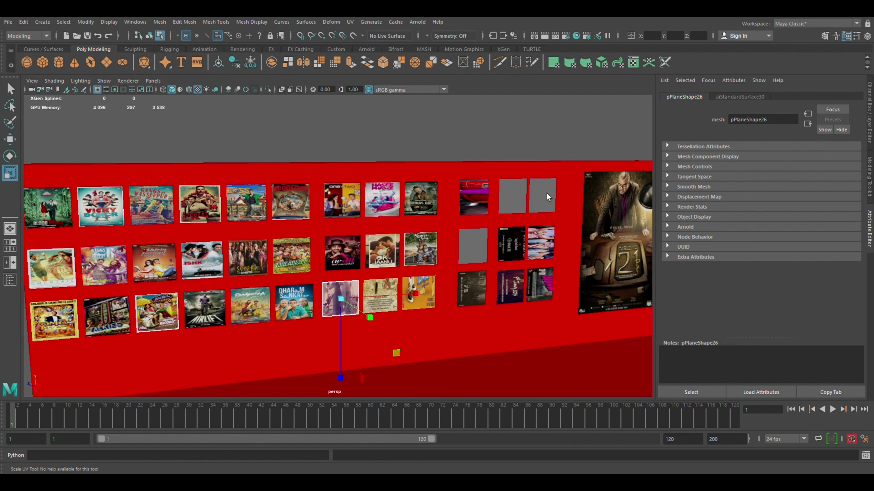
{"action": "key", "text": "e"}
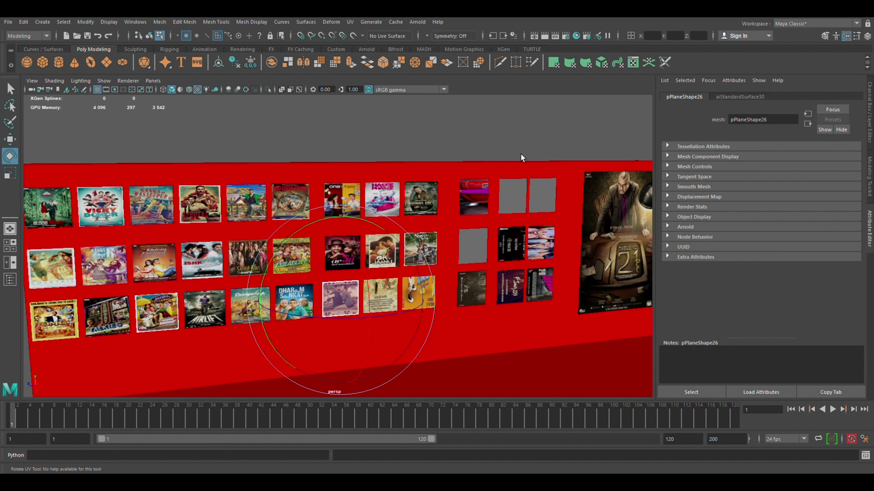
{"action": "key", "text": "w"}
{"action": "left_click_drag", "start_coordinate": [547, 177], "coordinate": [547, 189]}
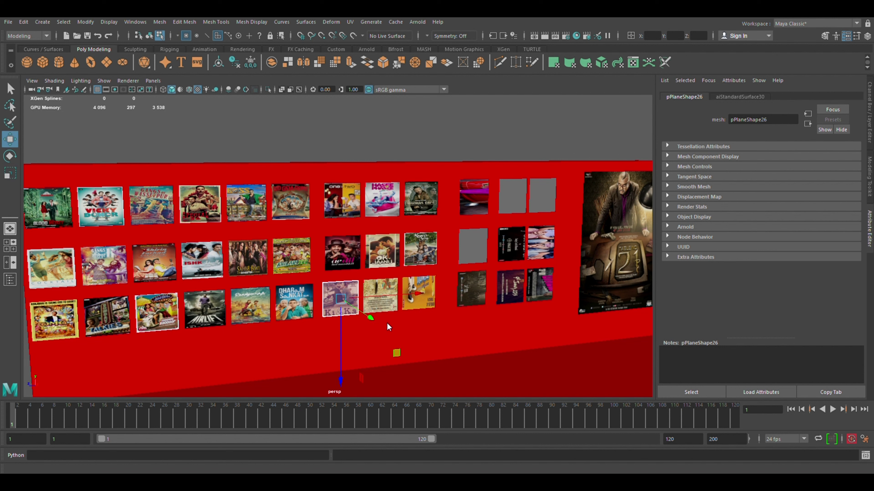
{"action": "left_click", "coordinate": [389, 304]}
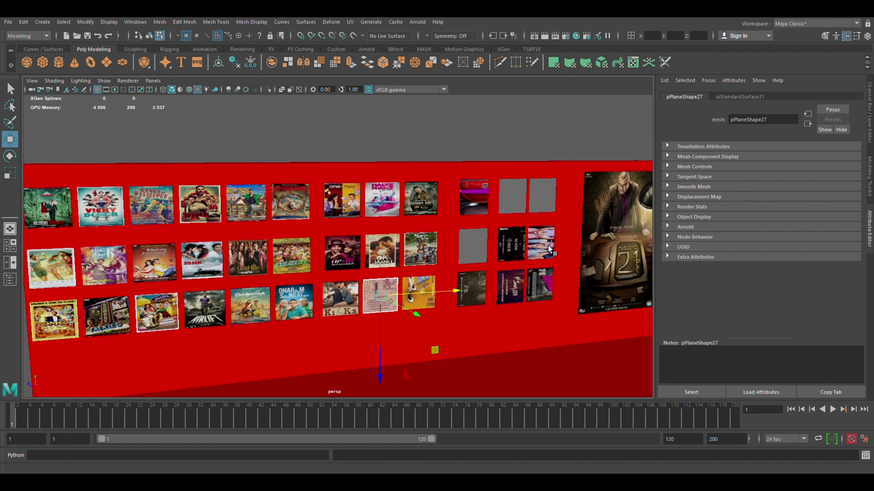
Step: Scale and move pPlaneShape27's image UVs to fill its plane
{"action": "key", "text": "r"}
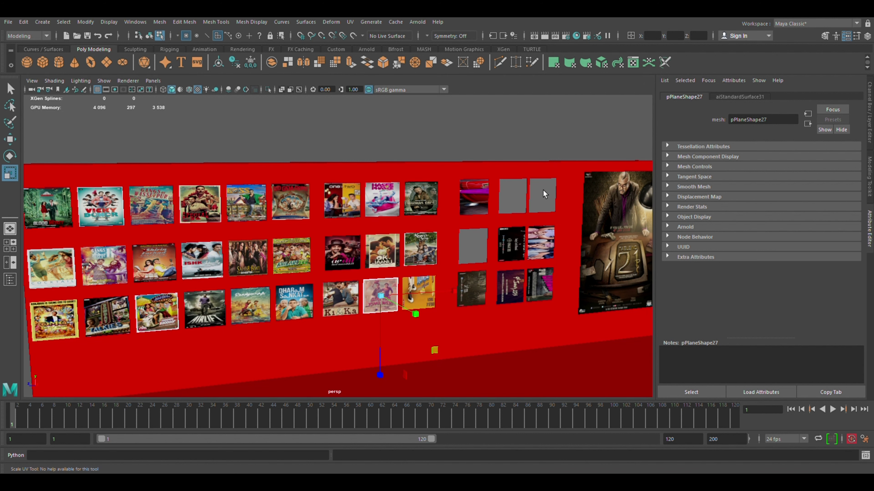
{"action": "key", "text": "w"}
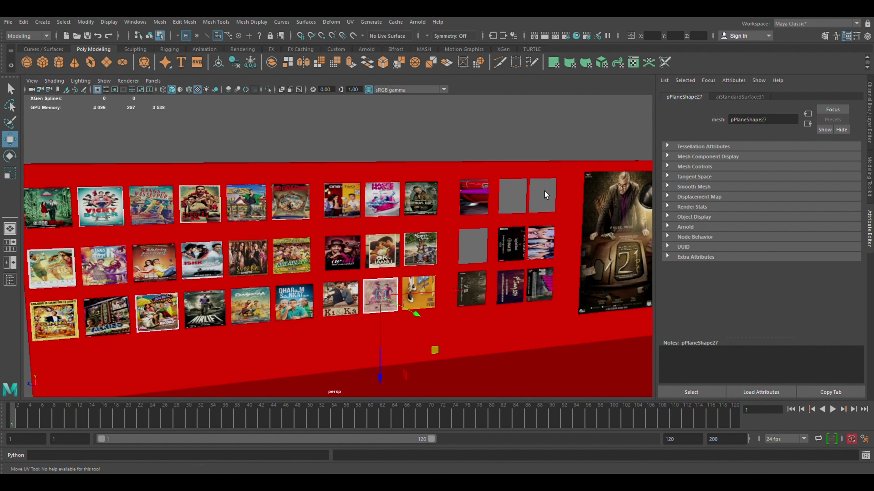
{"action": "key", "text": "r"}
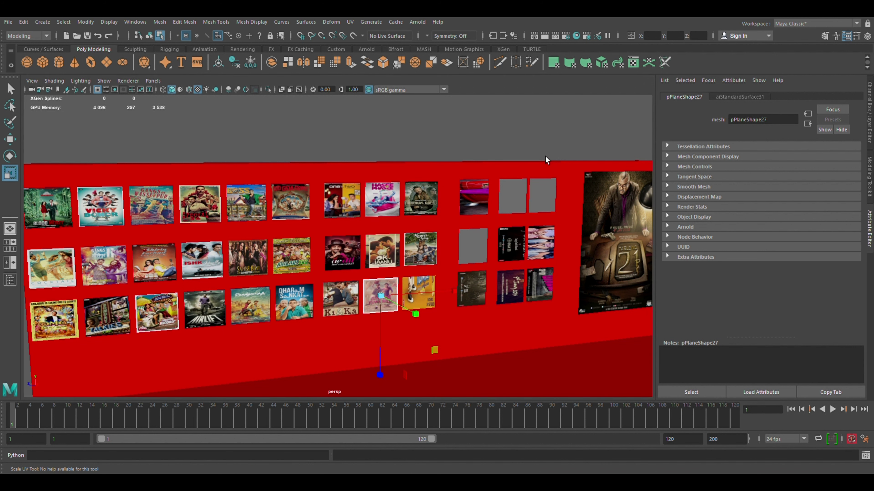
{"action": "key", "text": "w"}
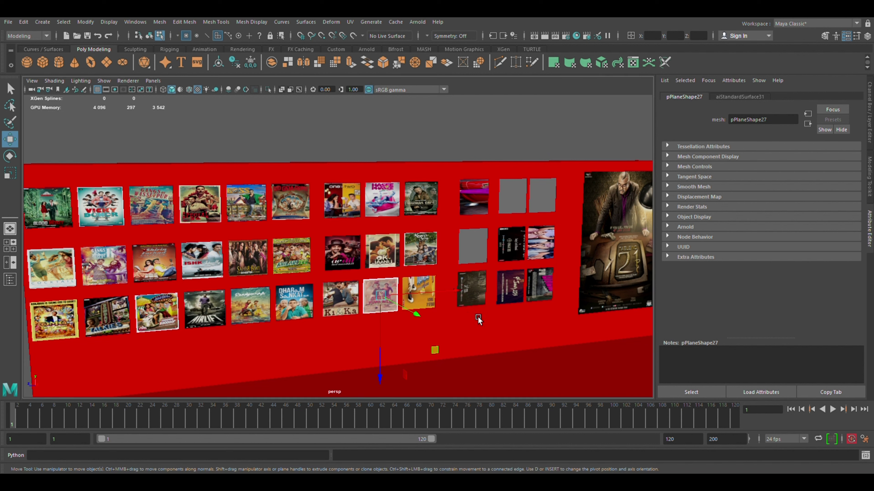
{"action": "left_click", "coordinate": [435, 304]}
Step: Shift and enlarge pPlaneShape28's image UVs to fill its plane, then deselect
{"action": "left_click", "coordinate": [433, 298]}
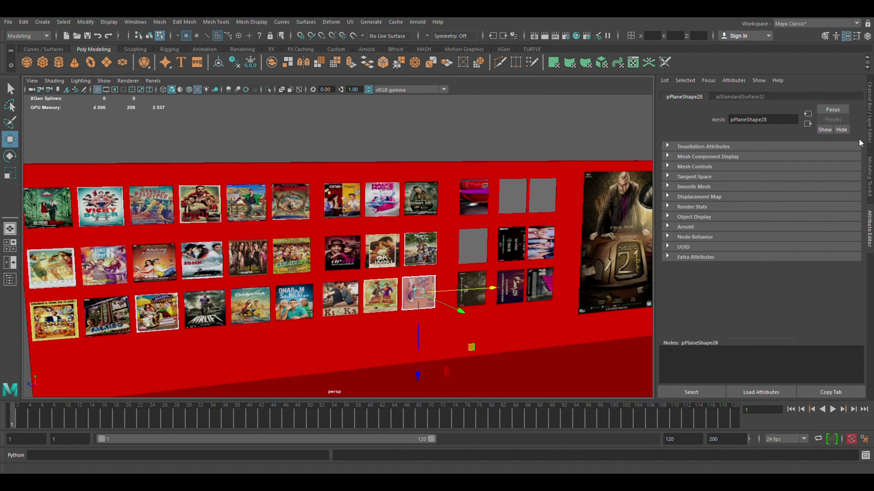
{"action": "left_click_drag", "start_coordinate": [551, 238], "coordinate": [563, 171]}
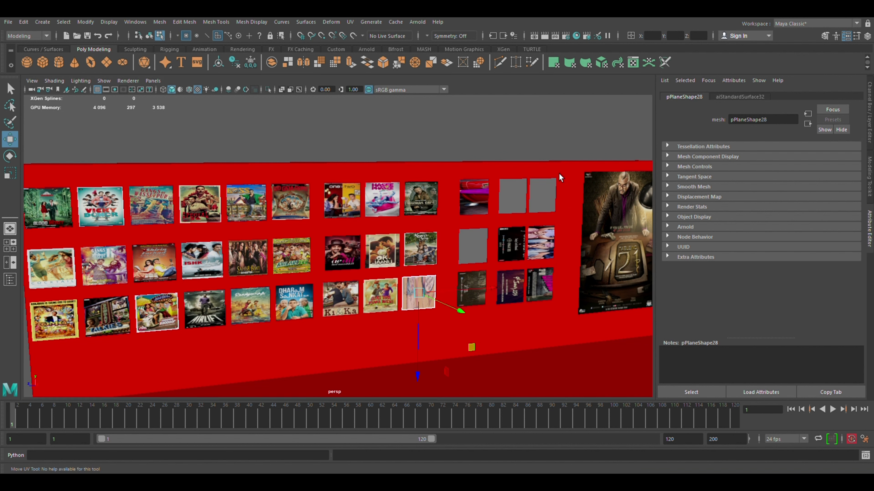
{"action": "key", "text": "r"}
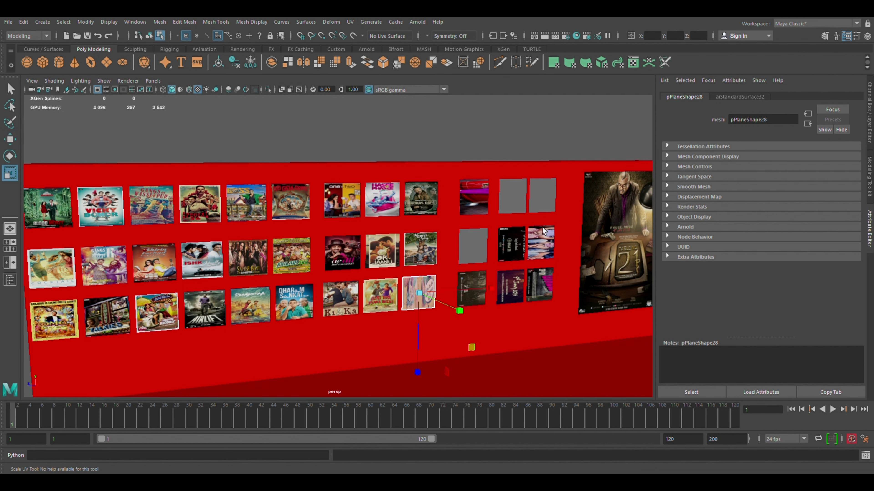
{"action": "left_click_drag", "start_coordinate": [547, 231], "coordinate": [559, 159]}
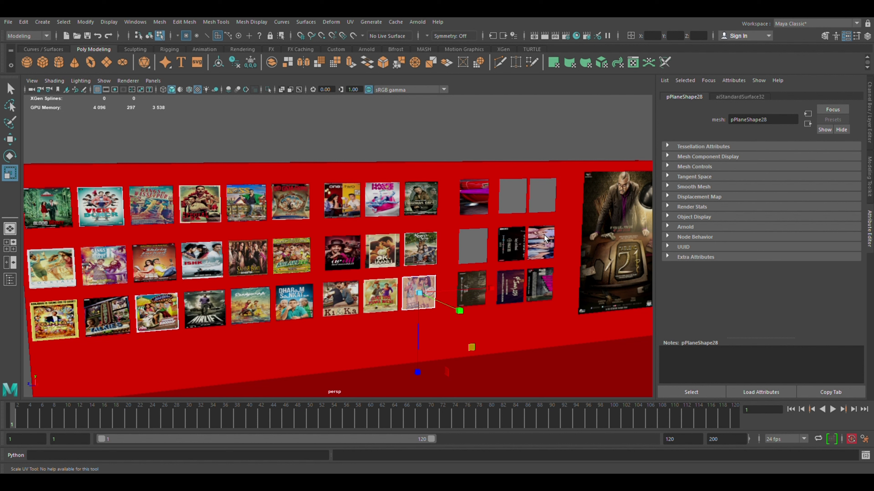
{"action": "mouse_move", "coordinate": [544, 243]}
{"action": "left_mouse_down"}
{"action": "mouse_move", "coordinate": [557, 174]}
{"action": "mouse_move", "coordinate": [546, 168]}
{"action": "left_mouse_up"}
{"action": "key", "text": "w"}
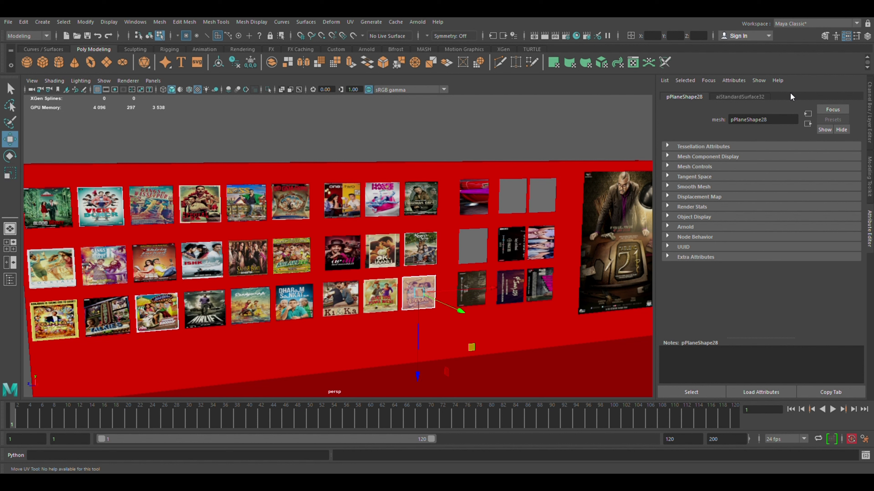
{"action": "key", "text": "w"}
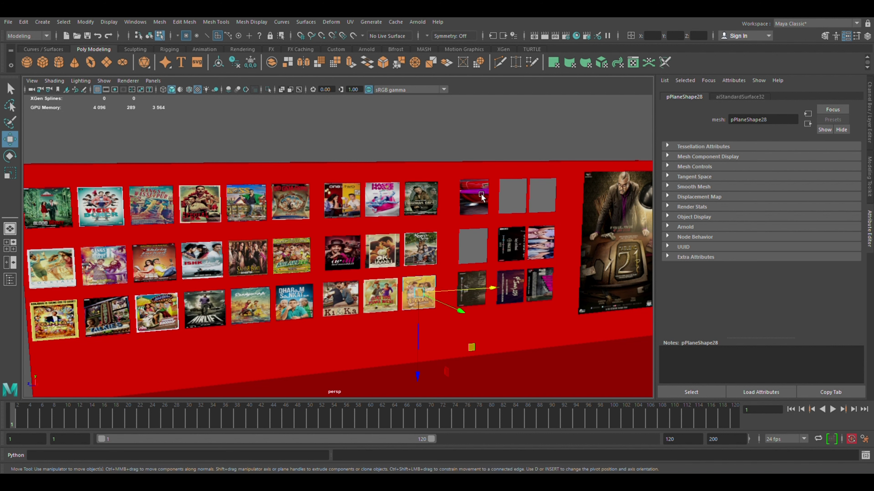
{"action": "left_click", "coordinate": [481, 196]}
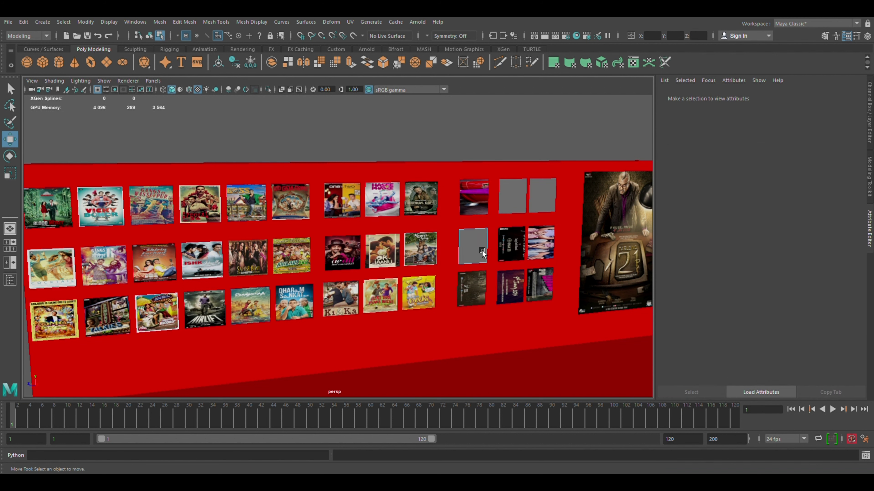
Step: Inspect the middle-row grey plane's material and texture file settings
{"action": "left_click", "coordinate": [477, 253]}
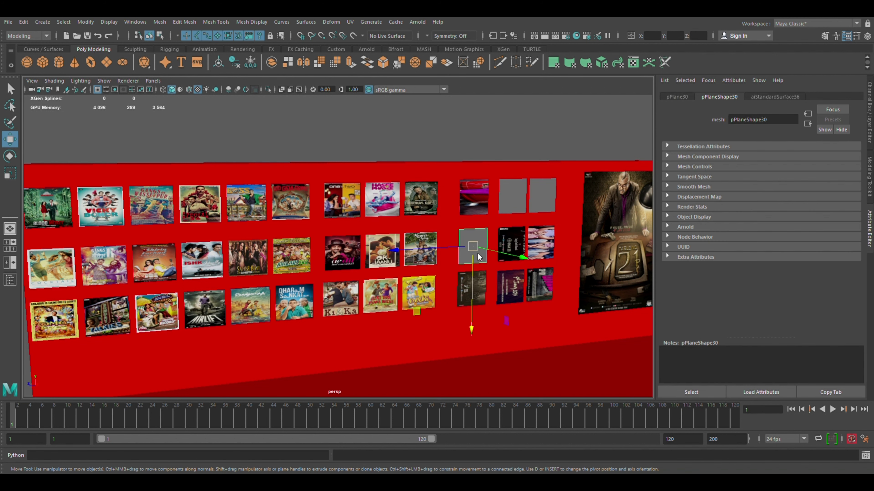
{"action": "left_click", "coordinate": [775, 97]}
{"action": "left_click", "coordinate": [846, 216]}
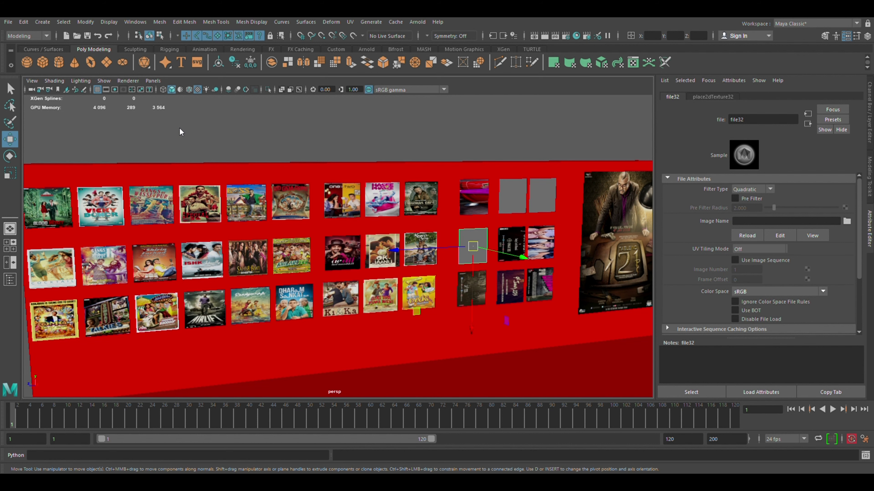
{"action": "middle_click_drag", "start_coordinate": [467, 113], "coordinate": [464, 117], "text": "alt"}
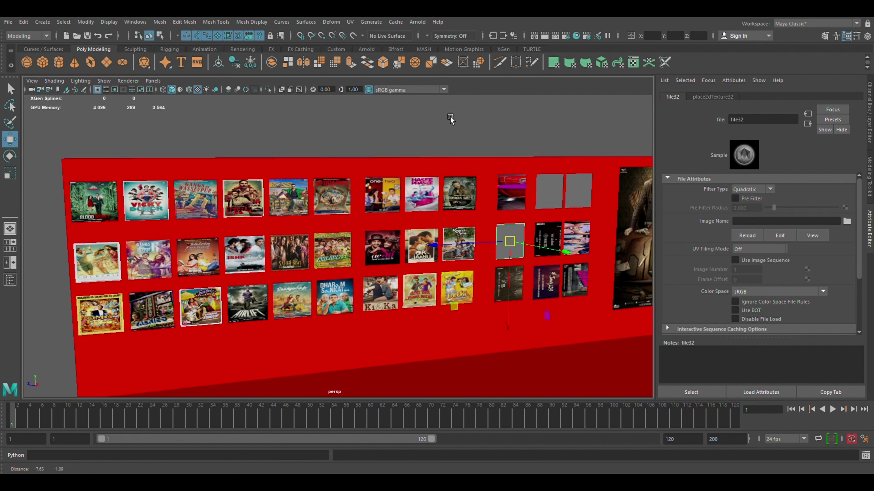
{"action": "left_click", "coordinate": [518, 251]}
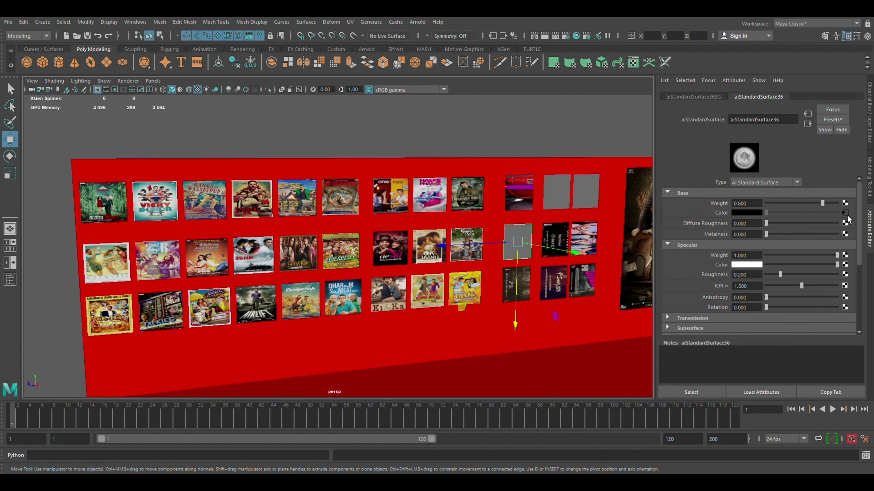
{"action": "left_click", "coordinate": [845, 214]}
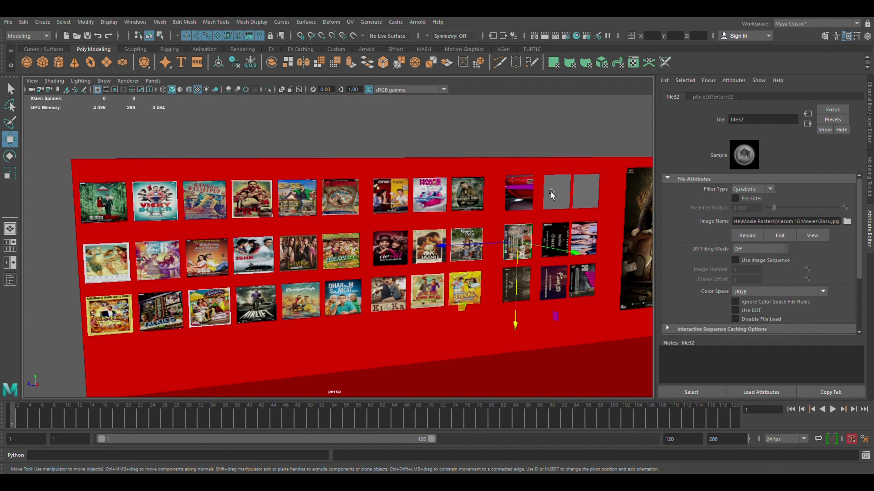
Step: Load Badrinath Ki Dulhania.jpg into the right block's top-right plane texture and deselect
{"action": "left_click", "coordinate": [568, 196]}
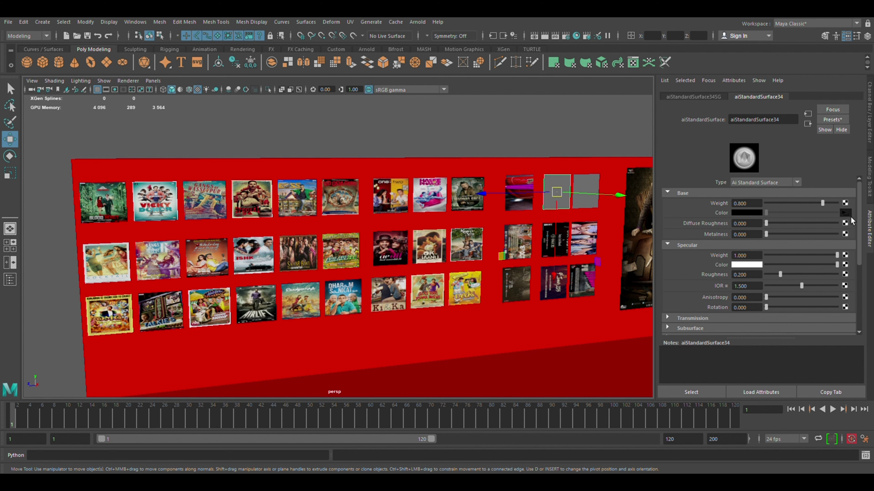
{"action": "left_click", "coordinate": [846, 214]}
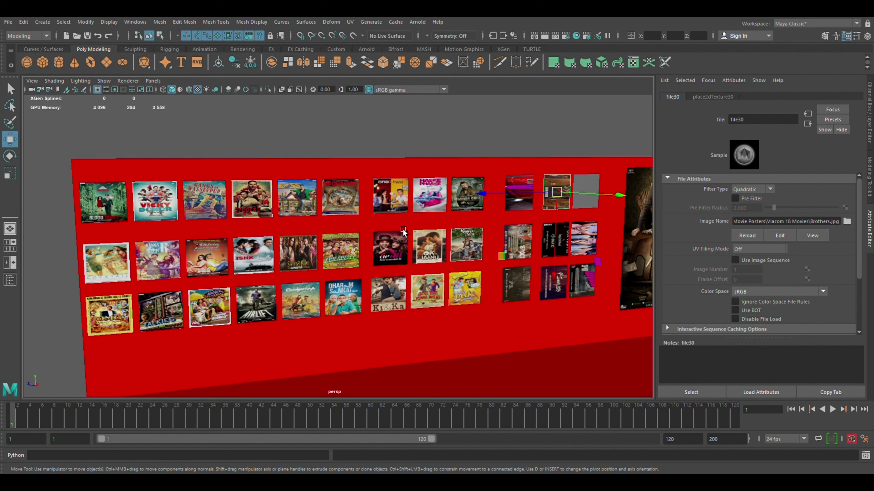
{"action": "left_click", "coordinate": [592, 186]}
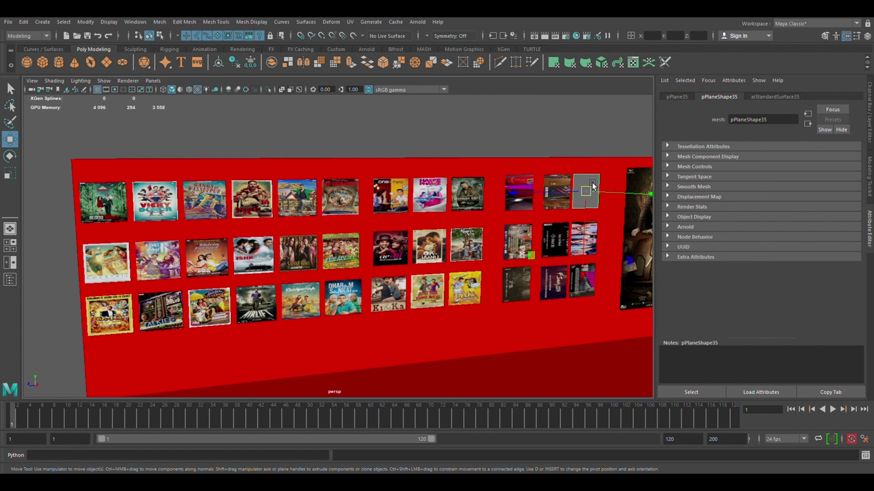
{"action": "left_click", "coordinate": [774, 97]}
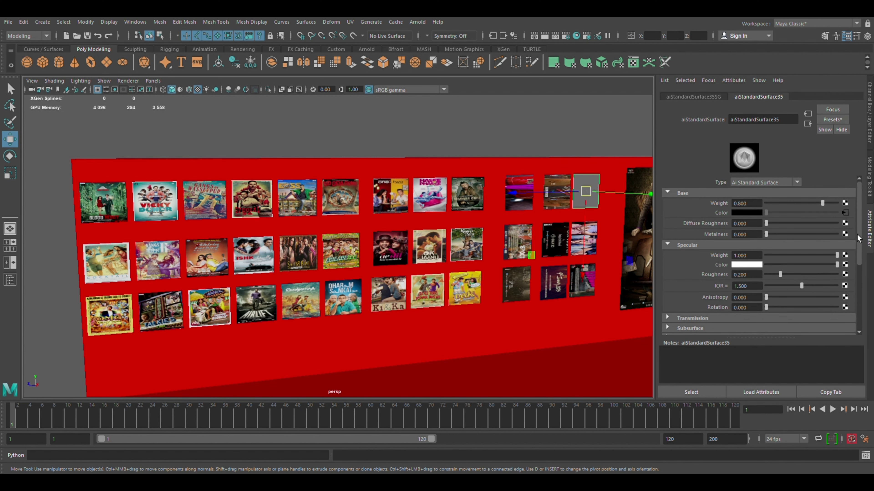
{"action": "left_click", "coordinate": [859, 223]}
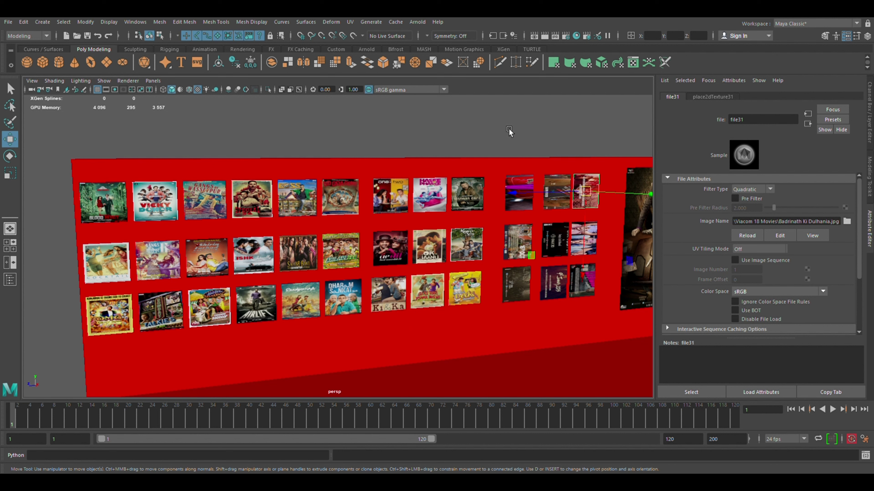
{"action": "left_click", "coordinate": [509, 130]}
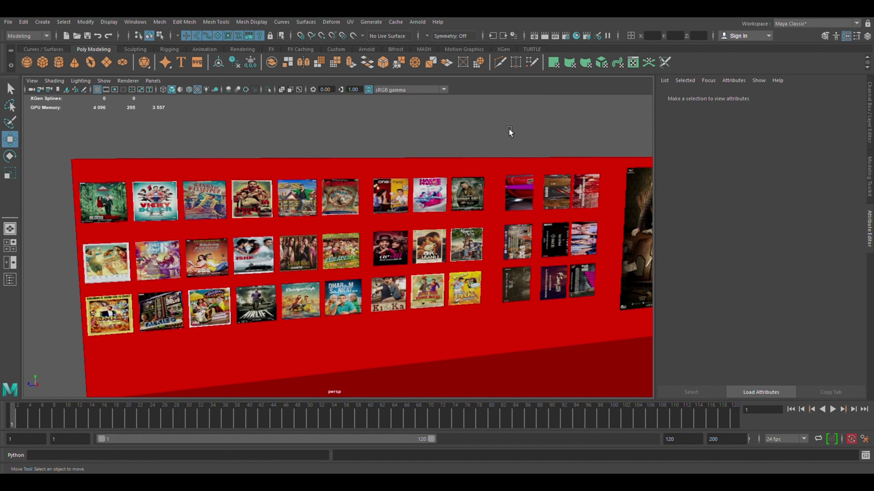
Step: Select the right-grid posters and rotate the bottom-right poster to straighten it
{"action": "left_click", "coordinate": [534, 202]}
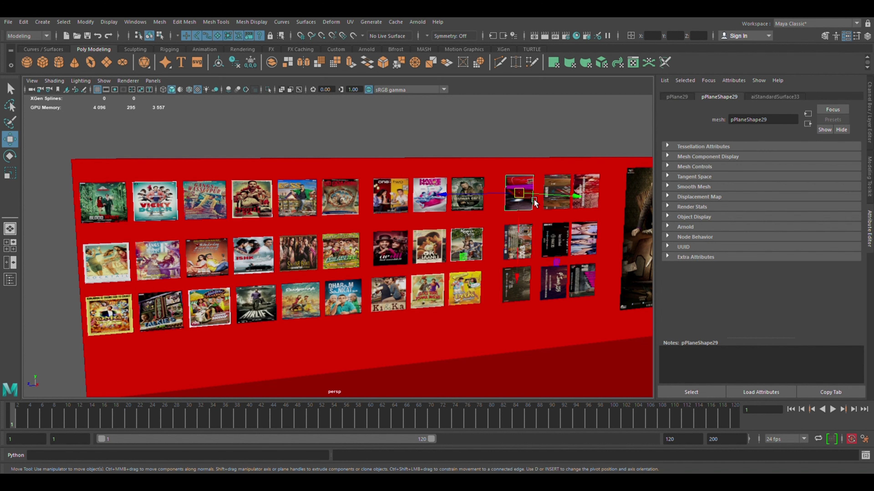
{"action": "left_click", "coordinate": [561, 187]}
{"action": "left_click", "coordinate": [593, 187]}
{"action": "left_click", "coordinate": [597, 236]}
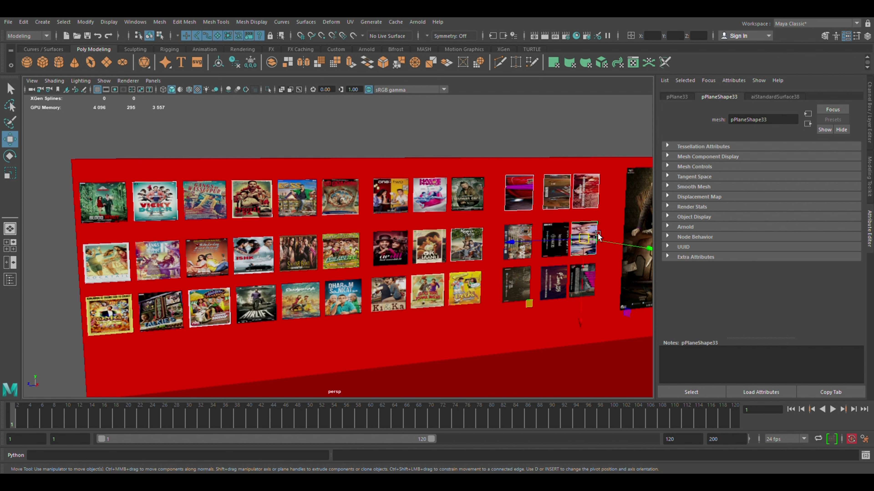
{"action": "left_click", "coordinate": [554, 240]}
{"action": "left_click", "coordinate": [518, 241]}
{"action": "left_click", "coordinate": [516, 284]}
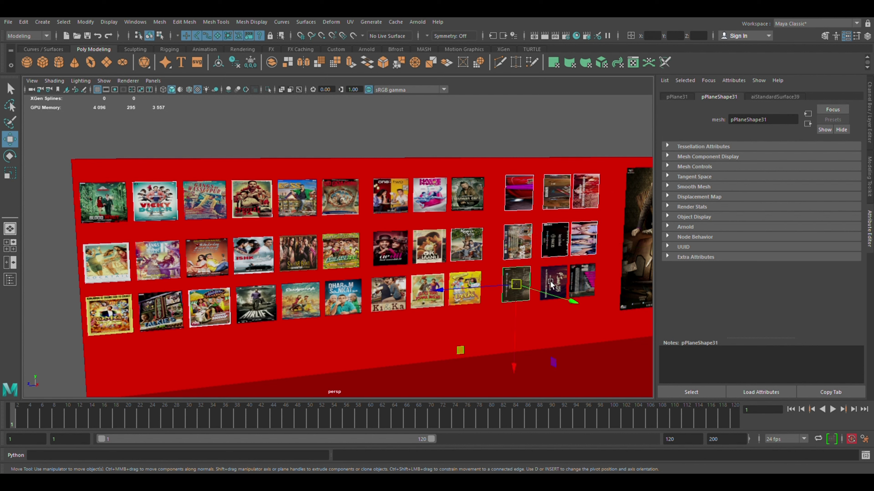
{"action": "left_click", "coordinate": [561, 282]}
{"action": "left_click", "coordinate": [592, 279]}
{"action": "key", "text": "e"}
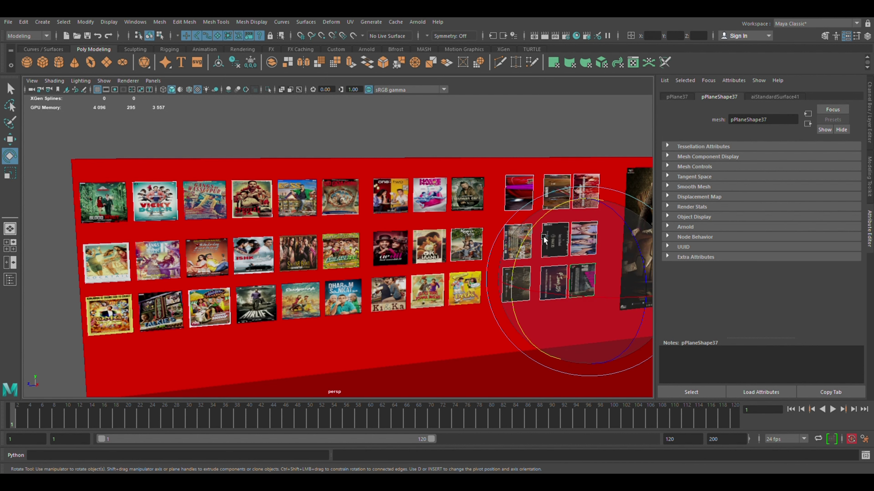
{"action": "mouse_move", "coordinate": [513, 241]}
{"action": "left_mouse_down"}
{"action": "mouse_move", "coordinate": [565, 358]}
{"action": "mouse_move", "coordinate": [515, 369]}
{"action": "left_mouse_up"}
Step: Slide the middle-row, top-right and 9th January 2015 posters along X into even rows
{"action": "key", "text": "w"}
{"action": "left_click", "coordinate": [552, 251]}
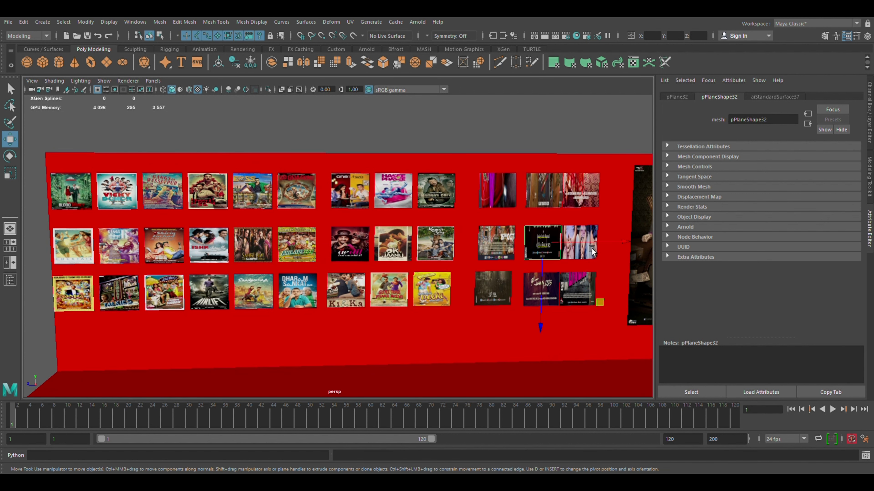
{"action": "left_click_drag", "start_coordinate": [592, 245], "coordinate": [600, 234]}
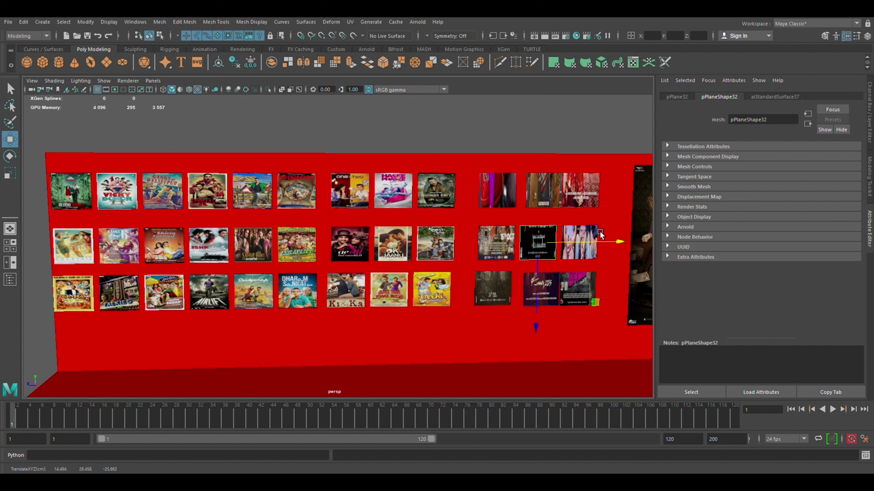
{"action": "left_click", "coordinate": [597, 198]}
{"action": "left_click_drag", "start_coordinate": [609, 190], "coordinate": [569, 194]}
{"action": "left_click", "coordinate": [552, 193]}
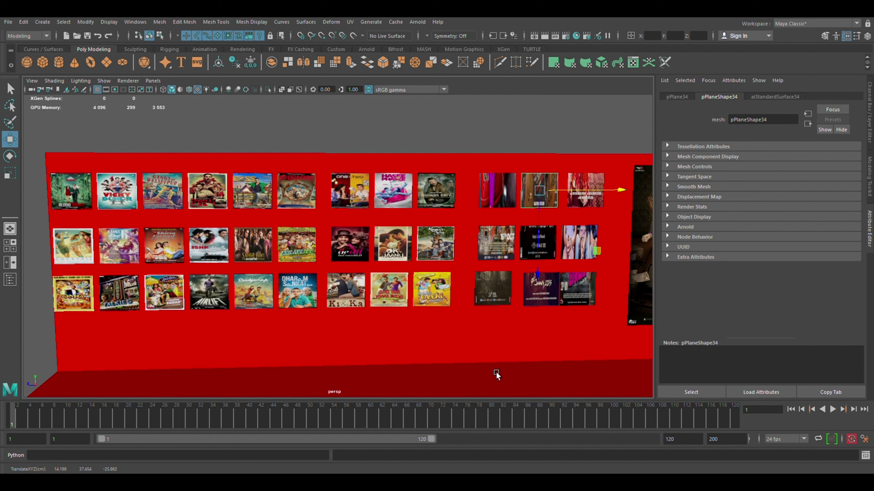
{"action": "left_click", "coordinate": [538, 301]}
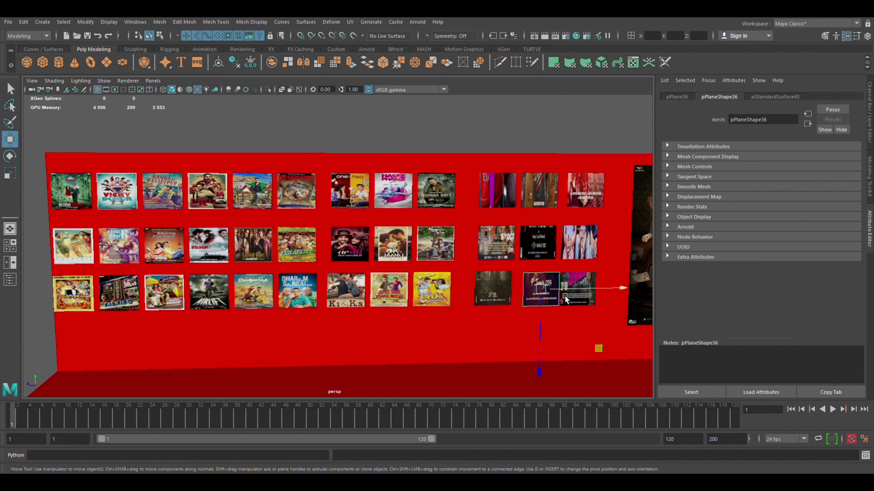
{"action": "left_click_drag", "start_coordinate": [576, 292], "coordinate": [575, 295]}
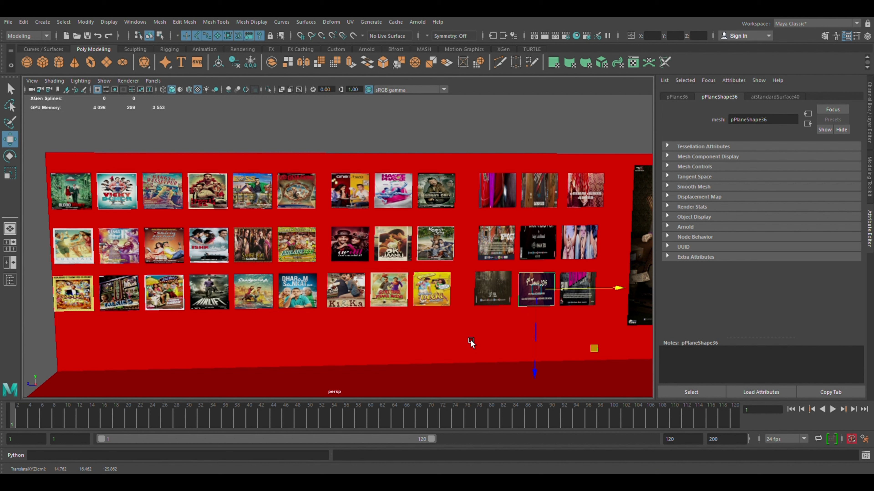
{"action": "left_click", "coordinate": [400, 135]}
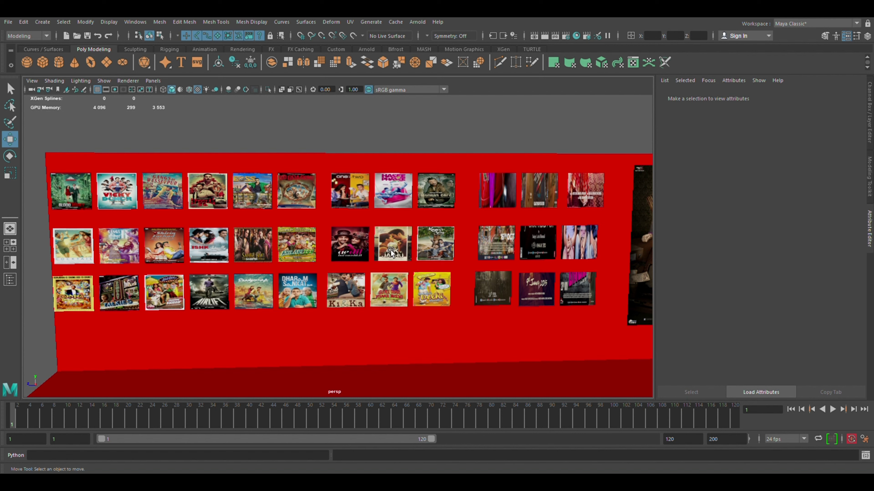
Step: Select all nine posters of the right-hand grid, row by row
{"action": "scroll", "coordinate": [496, 199], "scroll_direction": "down", "scroll_amount": 3}
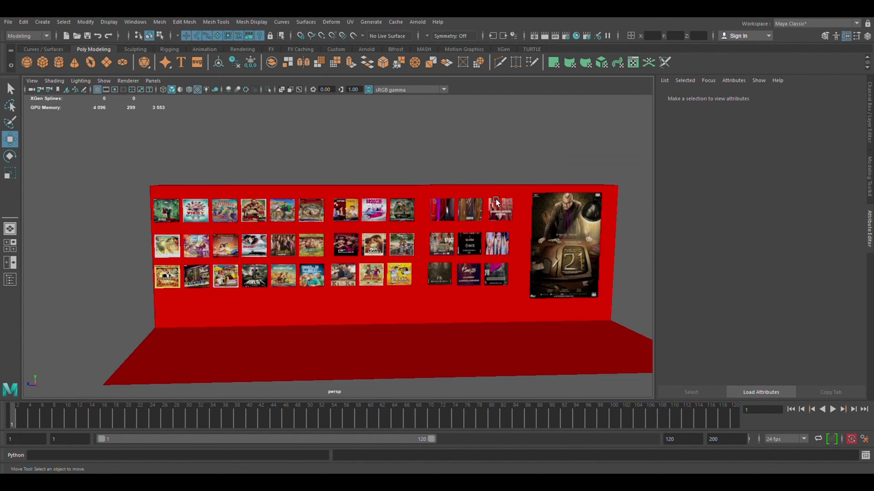
{"action": "left_click", "coordinate": [560, 249]}
{"action": "left_click", "coordinate": [484, 141]}
{"action": "scroll", "coordinate": [496, 186], "scroll_direction": "up", "scroll_amount": 5}
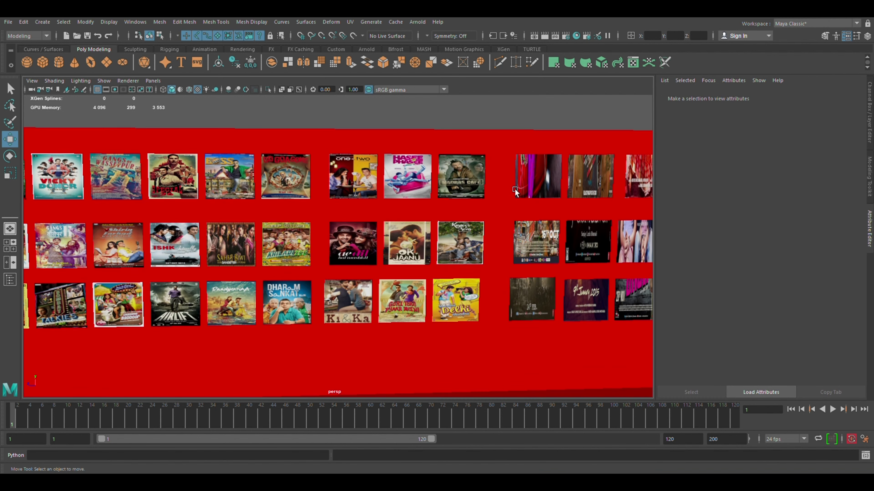
{"action": "scroll", "coordinate": [514, 189], "scroll_direction": "up", "scroll_amount": 3}
{"action": "left_click", "coordinate": [473, 199]}
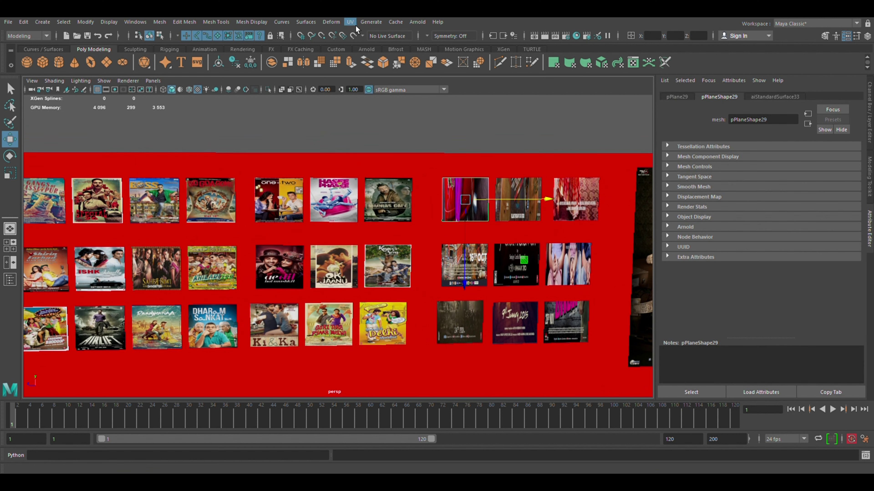
{"action": "left_click", "coordinate": [517, 222], "text": "shift"}
{"action": "left_click", "coordinate": [597, 203], "text": "shift"}
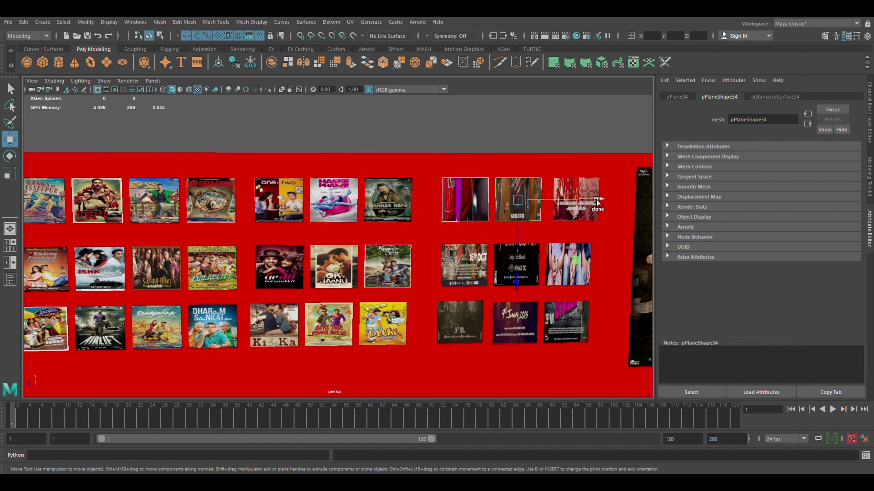
{"action": "left_click", "coordinate": [564, 272]}
{"action": "left_click", "coordinate": [516, 272], "text": "shift"}
{"action": "left_click", "coordinate": [460, 321]}
{"action": "left_click", "coordinate": [515, 322], "text": "shift"}
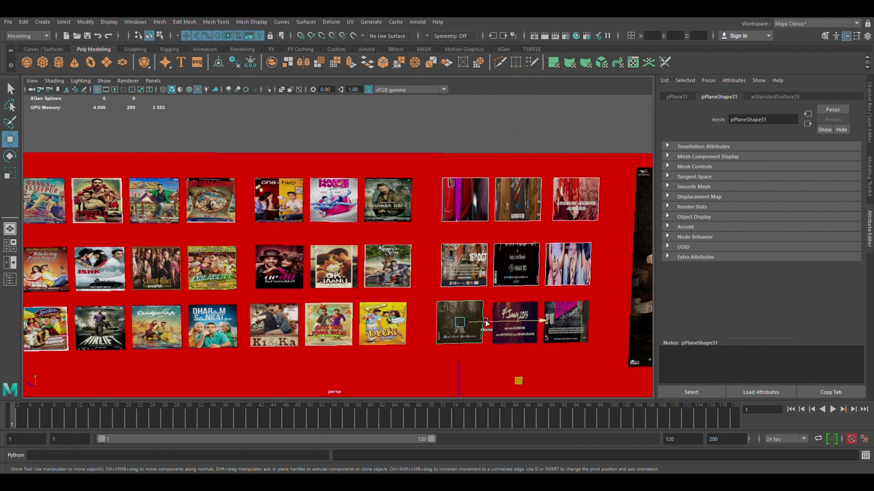
{"action": "left_click", "coordinate": [583, 315], "text": "shift"}
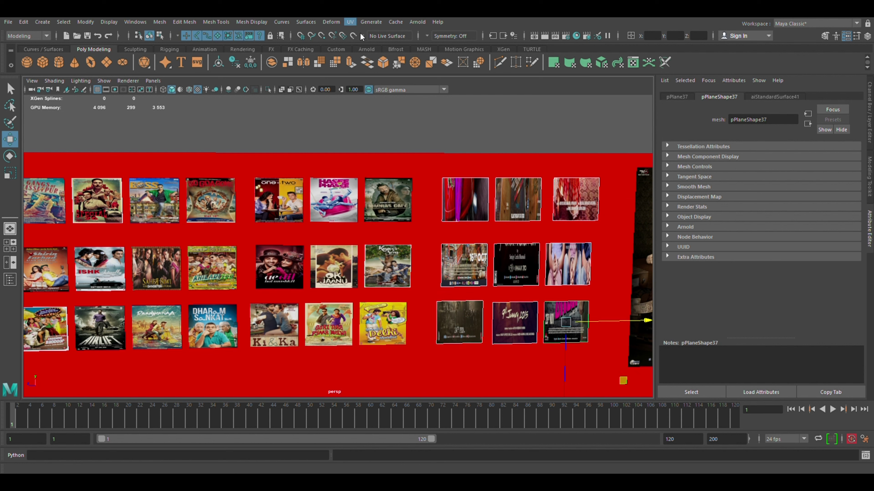
{"action": "left_click", "coordinate": [351, 62]}
Step: Rescale and reposition the texture on pPlane29, the grid's first poster
{"action": "left_click", "coordinate": [465, 199]}
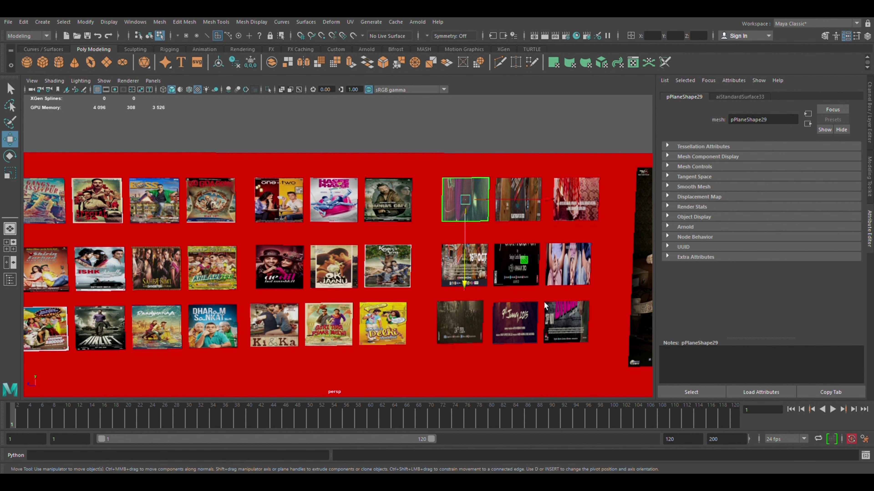
{"action": "key", "text": "r"}
{"action": "mouse_move", "coordinate": [546, 262]}
{"action": "left_mouse_down"}
{"action": "mouse_move", "coordinate": [535, 203]}
{"action": "mouse_move", "coordinate": [544, 199]}
{"action": "mouse_move", "coordinate": [546, 214]}
{"action": "mouse_move", "coordinate": [588, 183]}
{"action": "left_mouse_up"}
{"action": "key", "text": "w"}
{"action": "key", "text": "r"}
{"action": "key", "text": "w"}
{"action": "key", "text": "r"}
{"action": "key", "text": "w"}
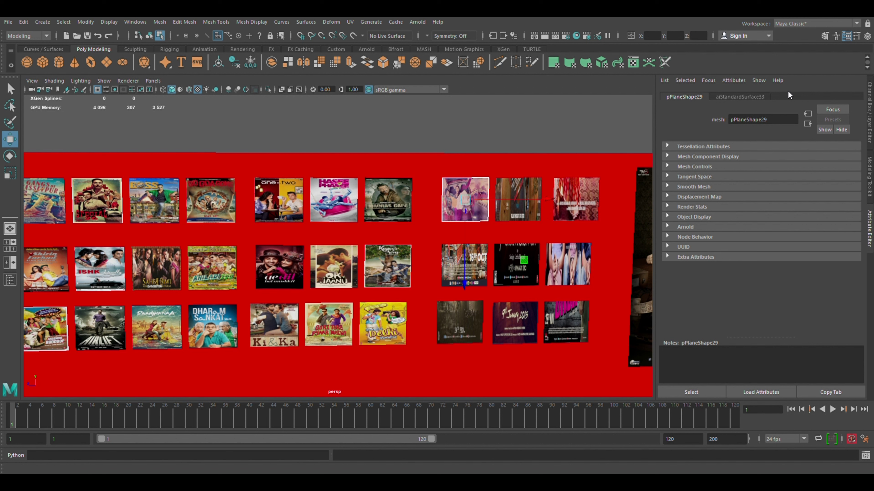
Step: Select the second top-row poster and try the Move, Rotate and Scale tools on its texture
{"action": "left_click", "coordinate": [548, 207]}
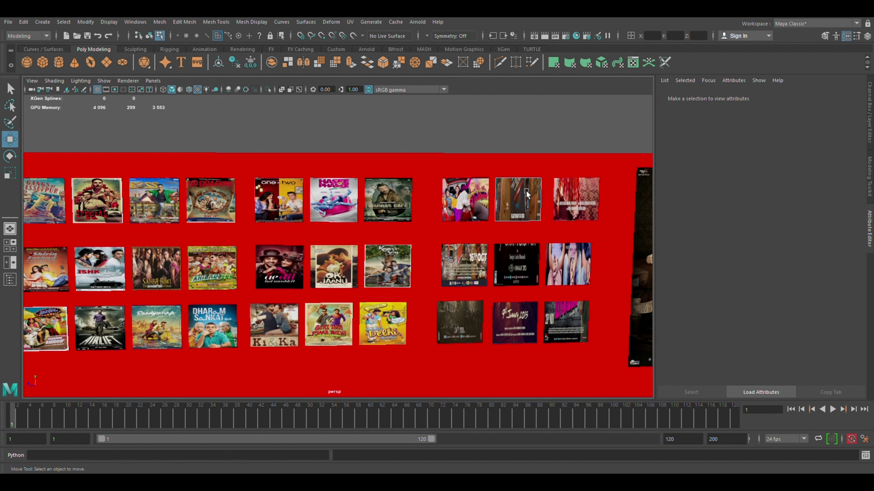
{"action": "left_click", "coordinate": [531, 208]}
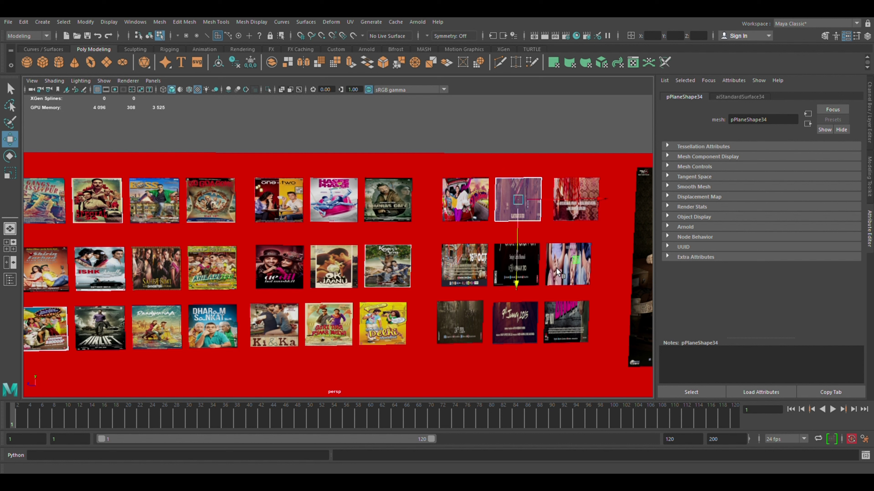
{"action": "key", "text": "e"}
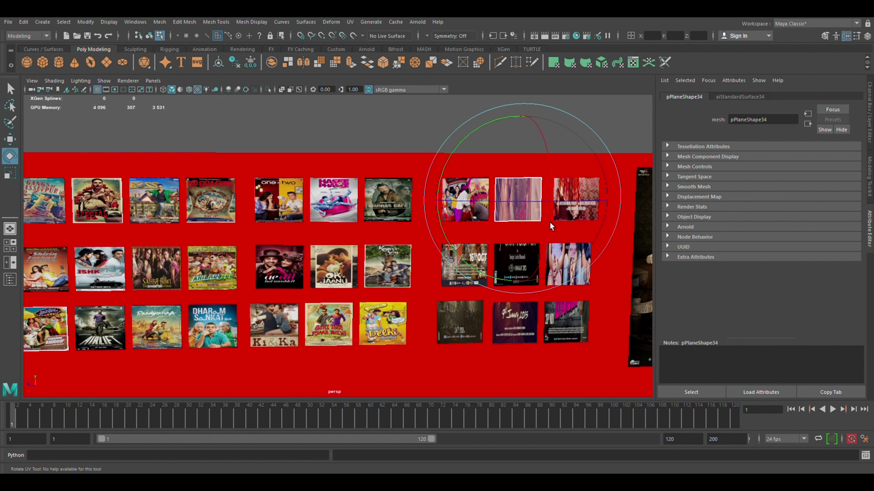
{"action": "key", "text": "r"}
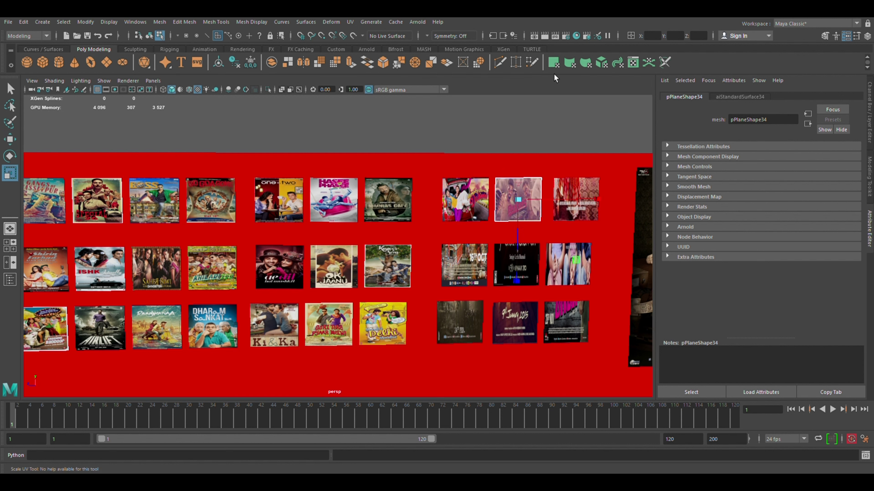
{"action": "key", "text": "w"}
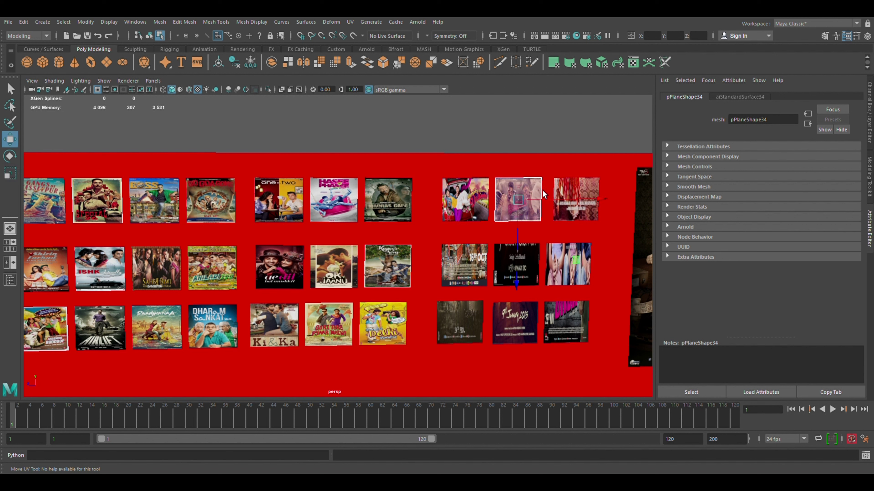
{"action": "key", "text": "r"}
{"action": "key", "text": "w"}
{"action": "key", "text": "e"}
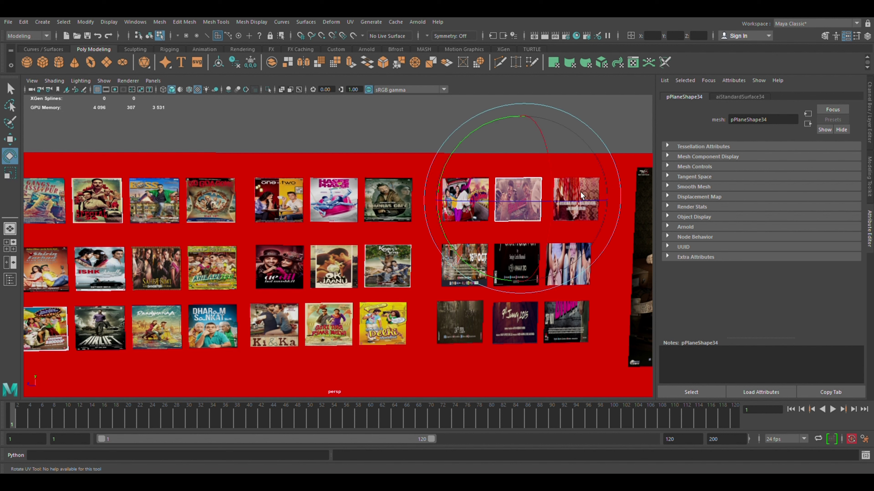
{"action": "key", "text": "r"}
{"action": "key", "text": "w"}
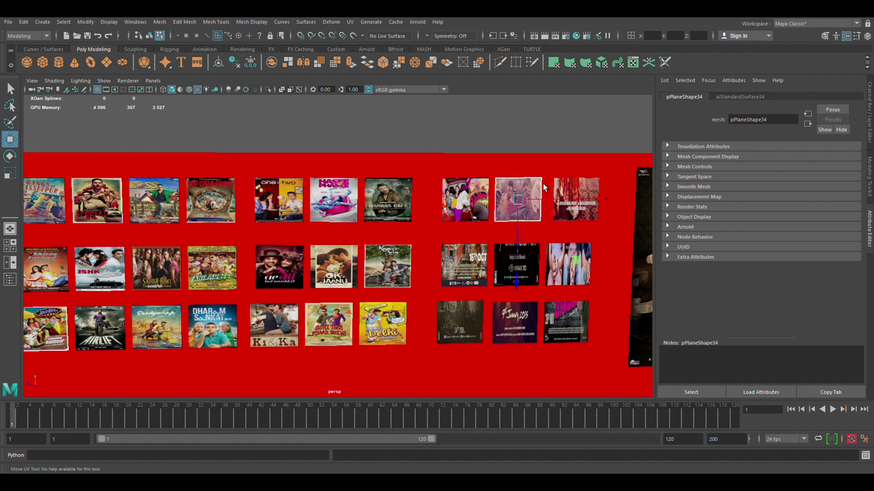
{"action": "key", "text": "F8"}
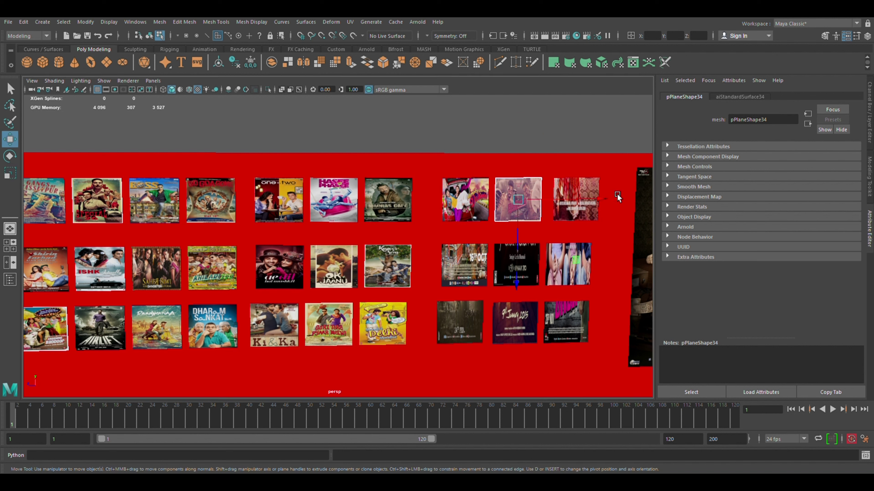
Step: Enter UV mode on the top-right poster and shift its image slightly down
{"action": "left_click", "coordinate": [589, 190]}
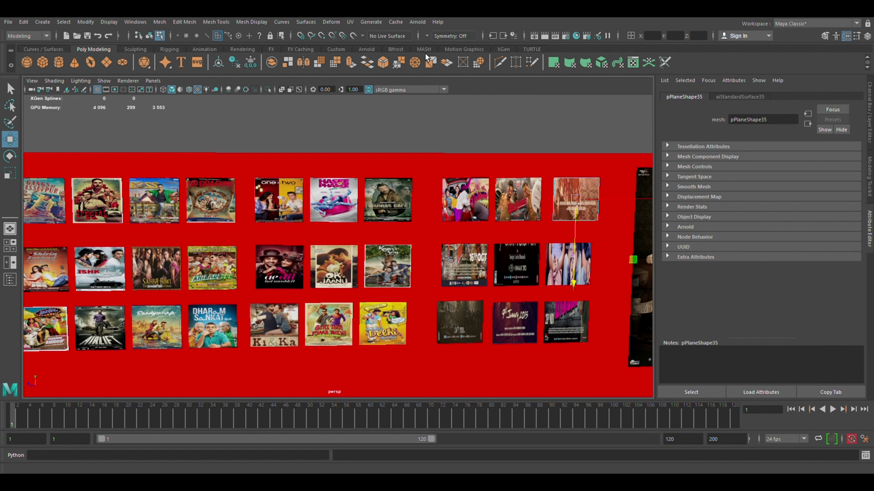
{"action": "key", "text": "F8"}
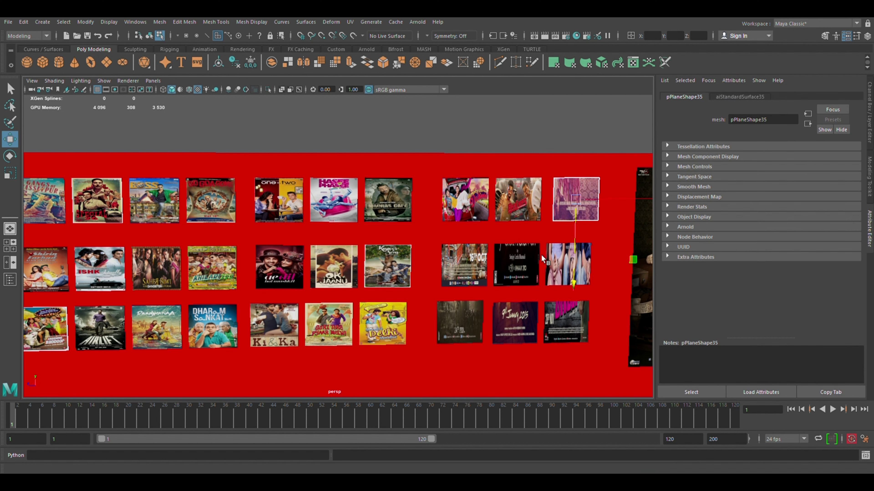
{"action": "key", "text": "r"}
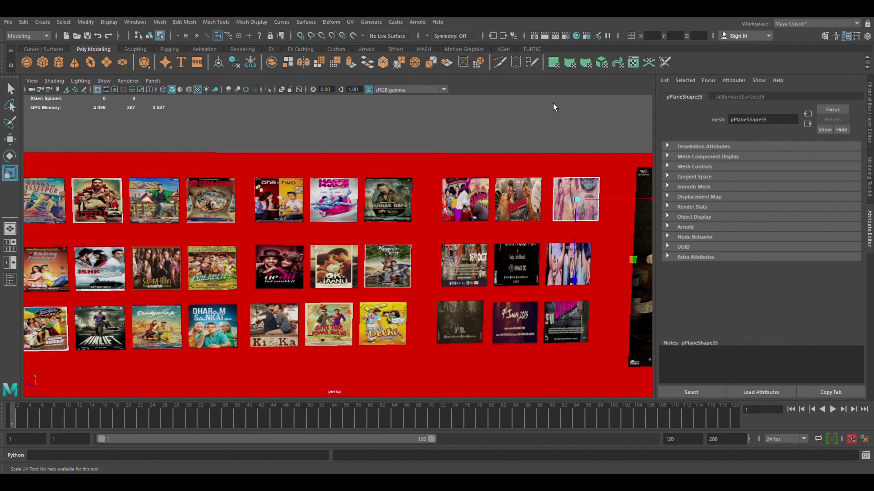
{"action": "key", "text": "w"}
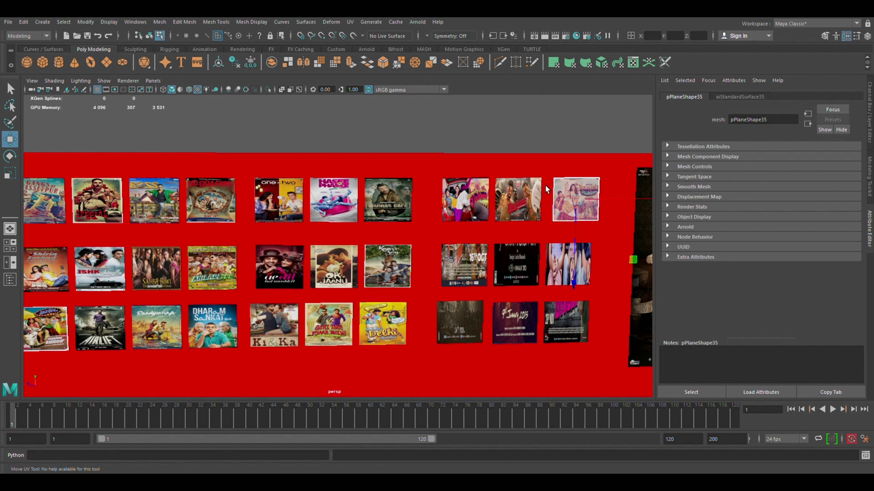
{"action": "mouse_move", "coordinate": [546, 186]}
{"action": "middle_mouse_down"}
{"action": "mouse_move", "coordinate": [544, 195]}
{"action": "mouse_move", "coordinate": [547, 187]}
{"action": "middle_mouse_up"}
Step: On the 16th OCT poster, undo a bad texture scale and slide its image right
{"action": "key", "text": "e"}
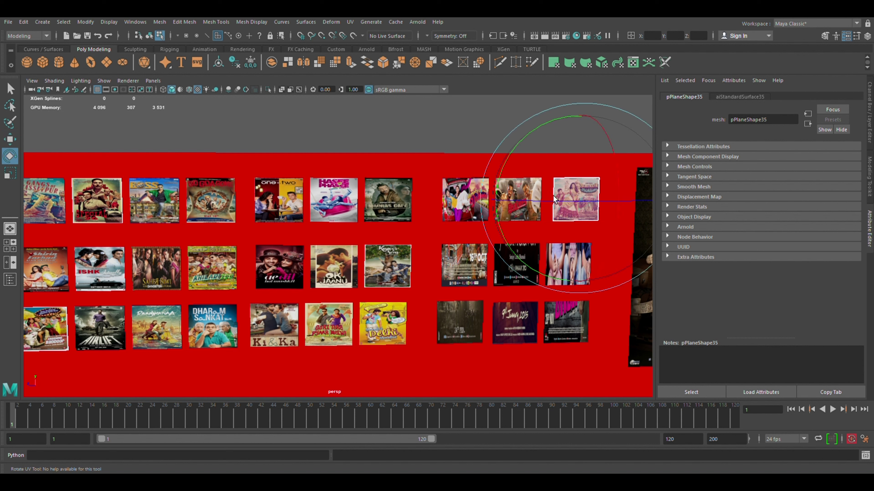
{"action": "key", "text": "r"}
{"action": "key", "text": "w"}
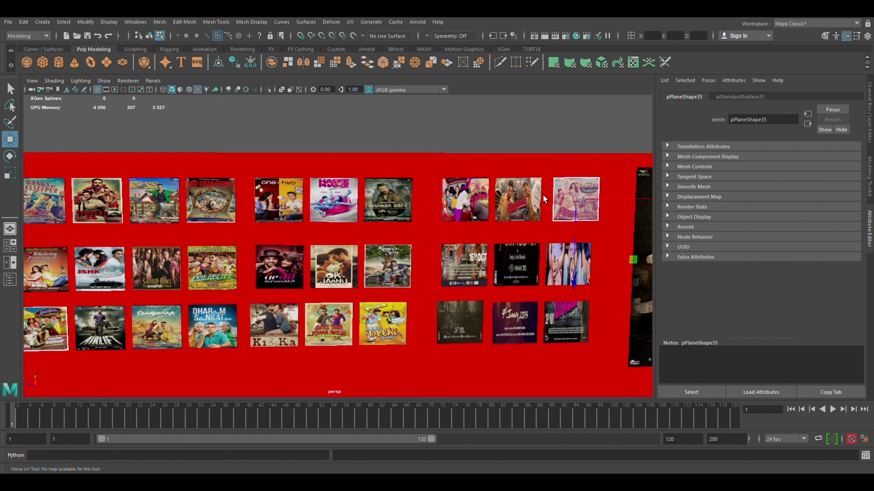
{"action": "left_click", "coordinate": [481, 268]}
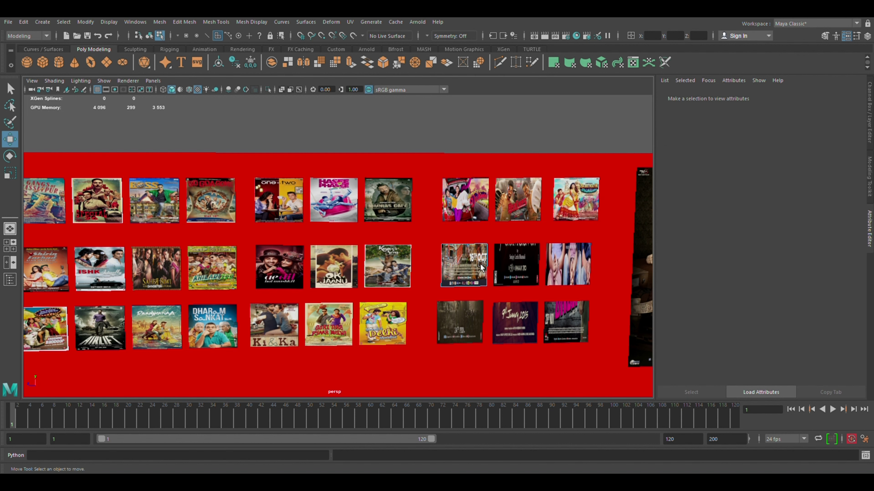
{"action": "left_click", "coordinate": [470, 272]}
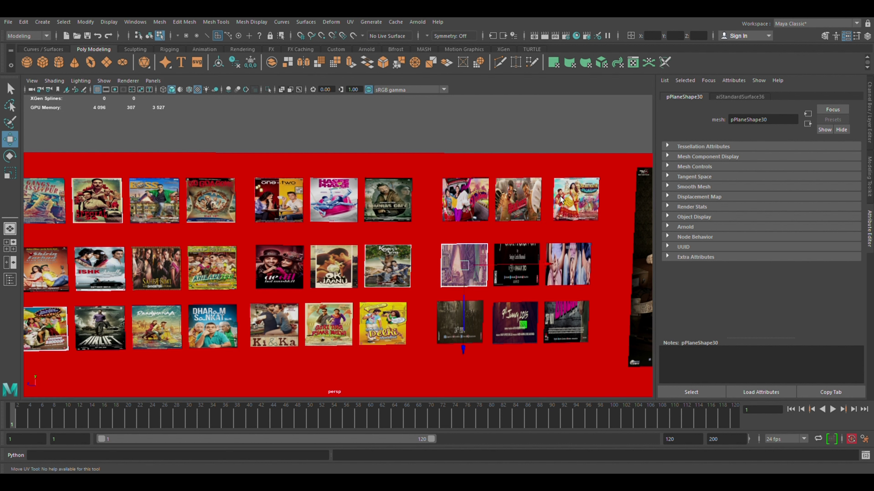
{"action": "key", "text": "r"}
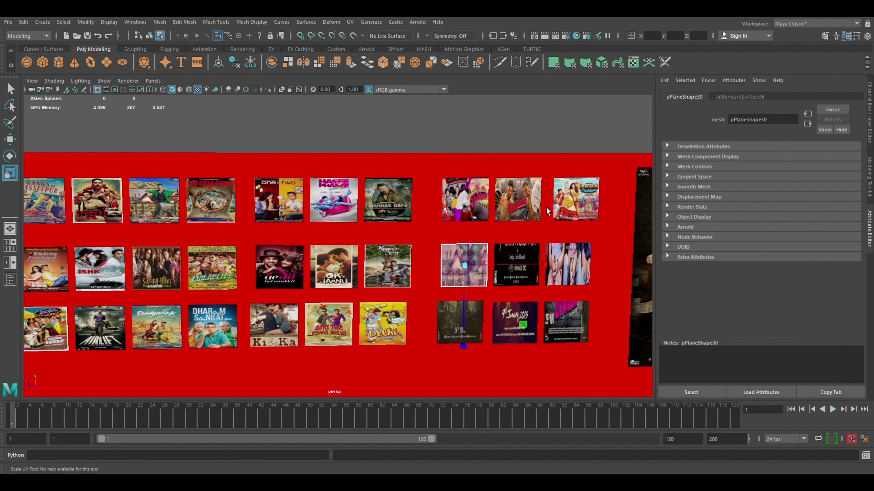
{"action": "key", "text": "ctrl+z"}
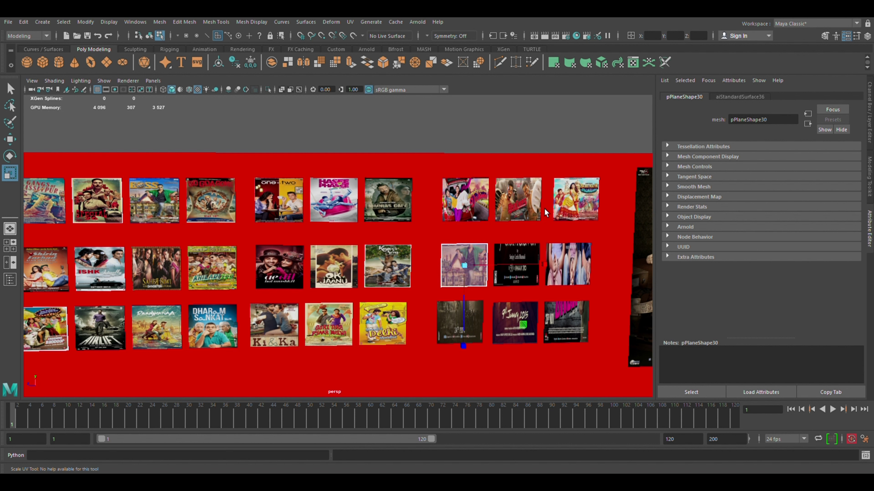
{"action": "key", "text": "w"}
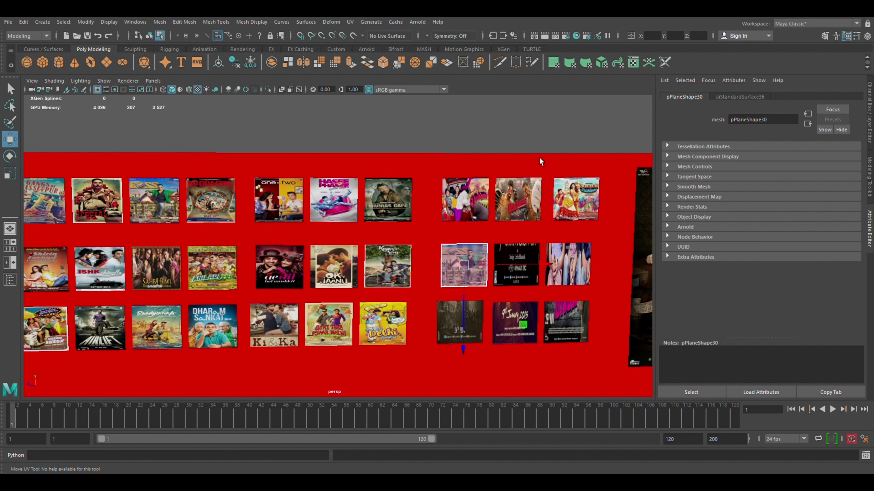
{"action": "key", "text": "e"}
{"action": "key", "text": "r"}
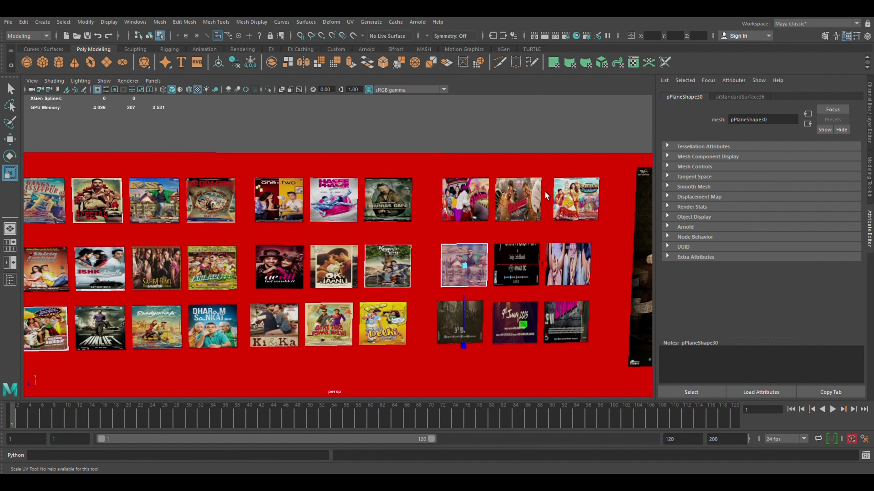
{"action": "key", "text": "w"}
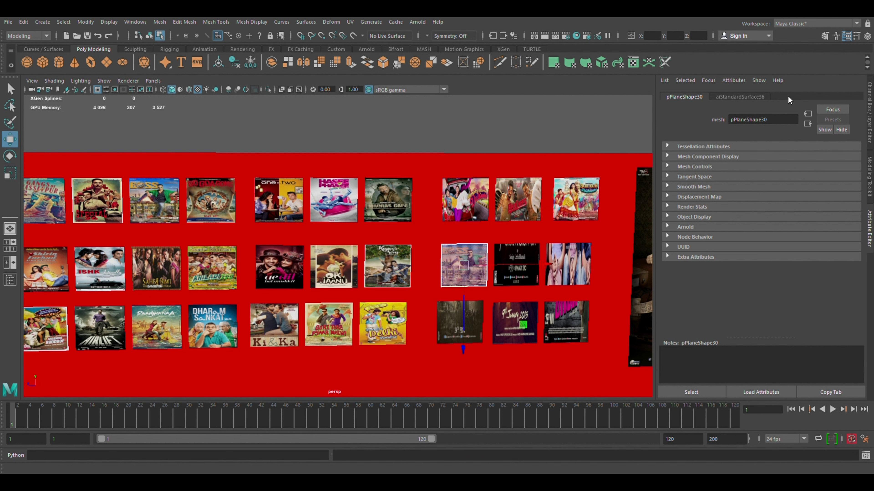
{"action": "left_click_drag", "start_coordinate": [509, 265], "coordinate": [532, 264]}
{"action": "scroll", "coordinate": [403, 318], "scroll_direction": "down", "scroll_amount": 3}
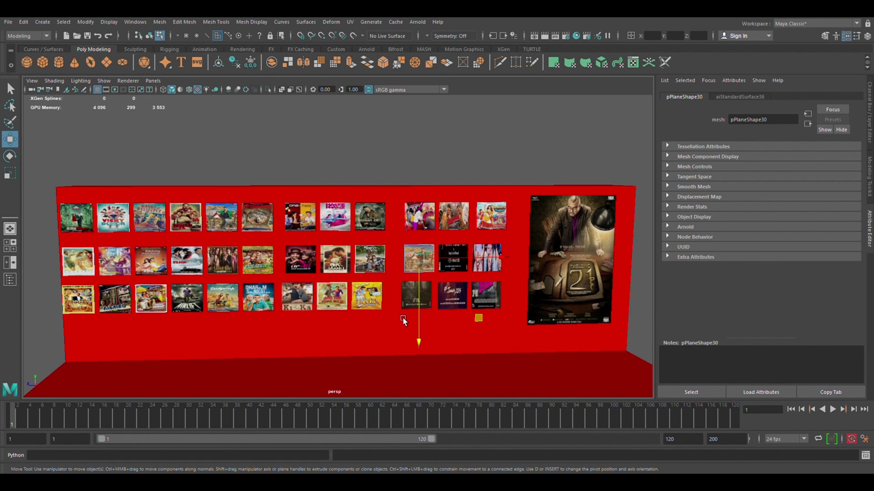
{"action": "left_click", "coordinate": [298, 157]}
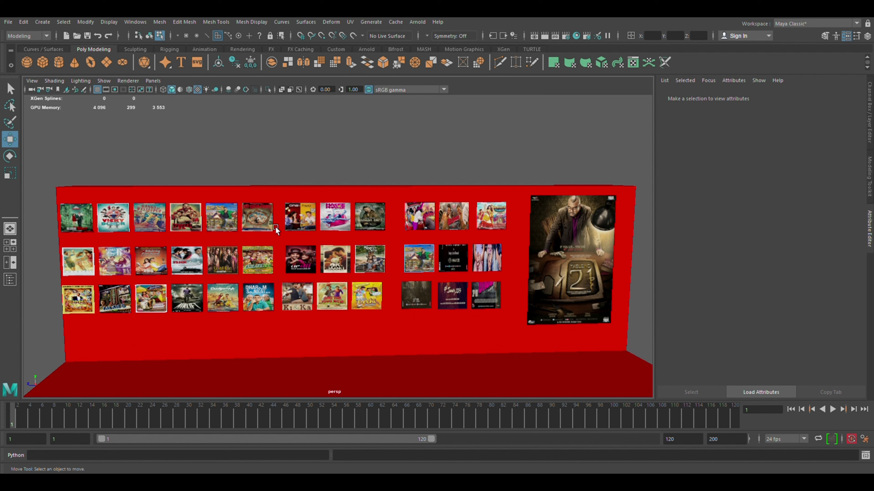
Step: Adjust the centre middle-row poster, then shift the right neighbour's texture upward into place
{"action": "left_click", "coordinate": [462, 265]}
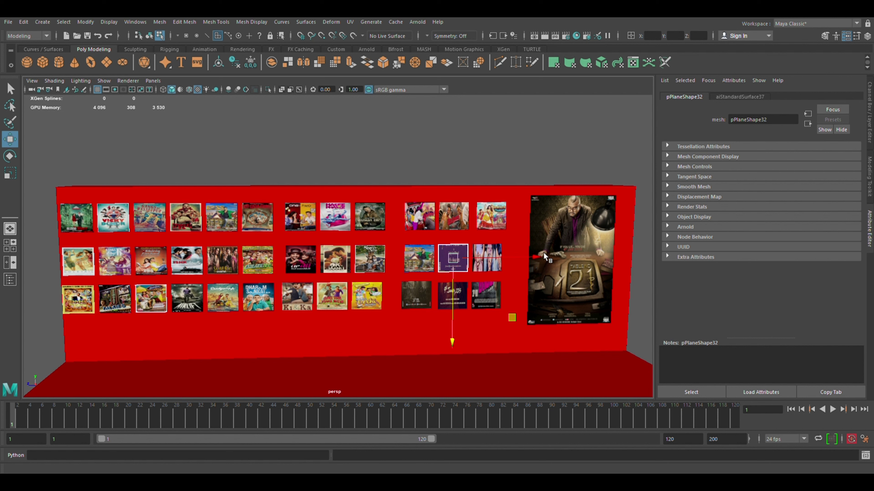
{"action": "key", "text": "r"}
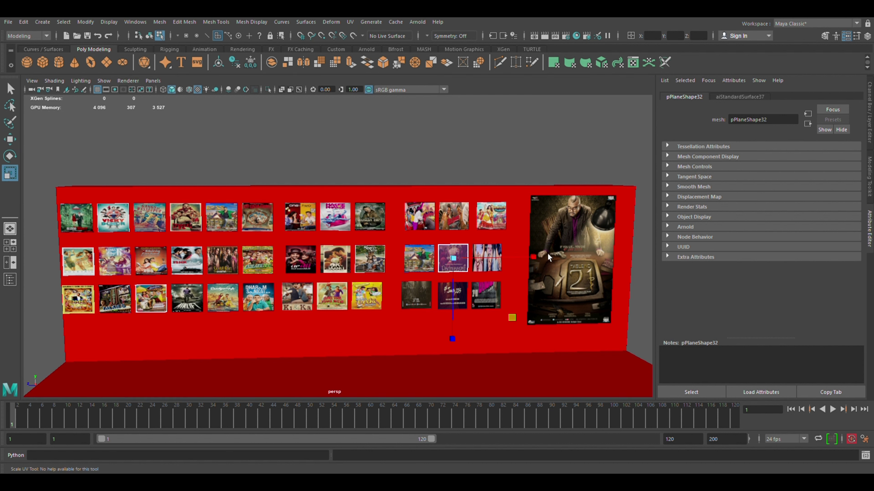
{"action": "key", "text": "w"}
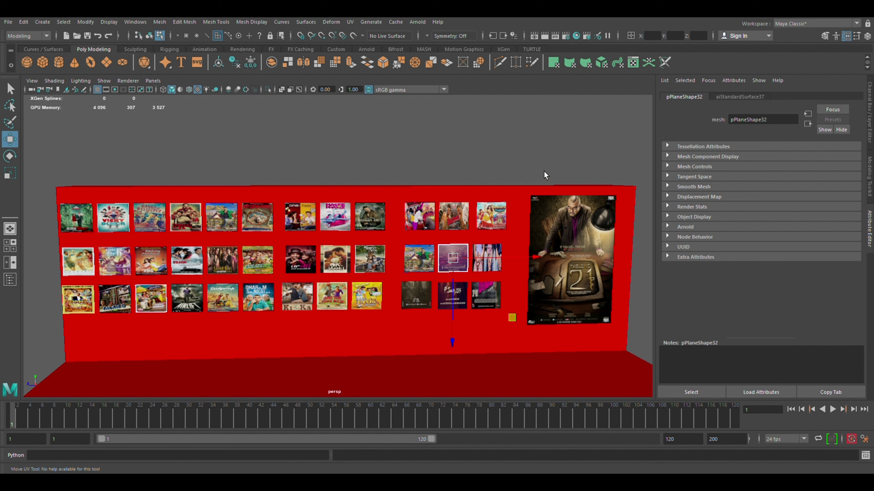
{"action": "key", "text": "r"}
{"action": "key", "text": "w"}
{"action": "key", "text": "r"}
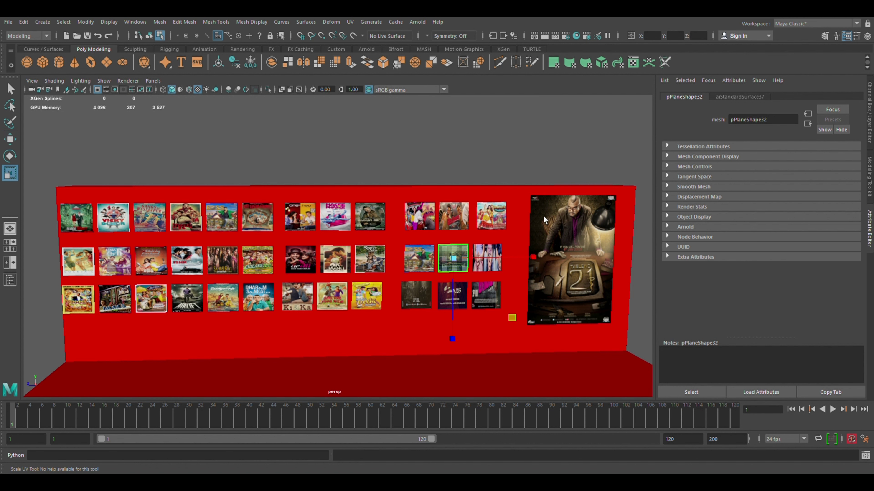
{"action": "key", "text": "w"}
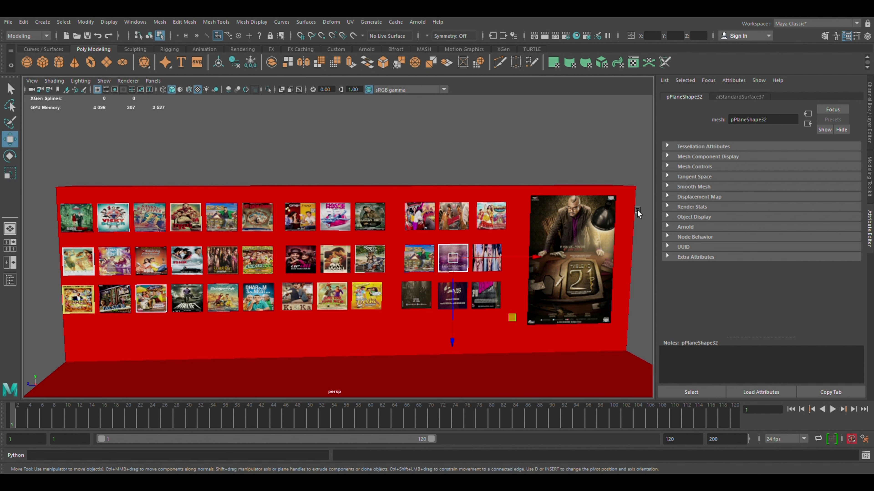
{"action": "left_click", "coordinate": [498, 269]}
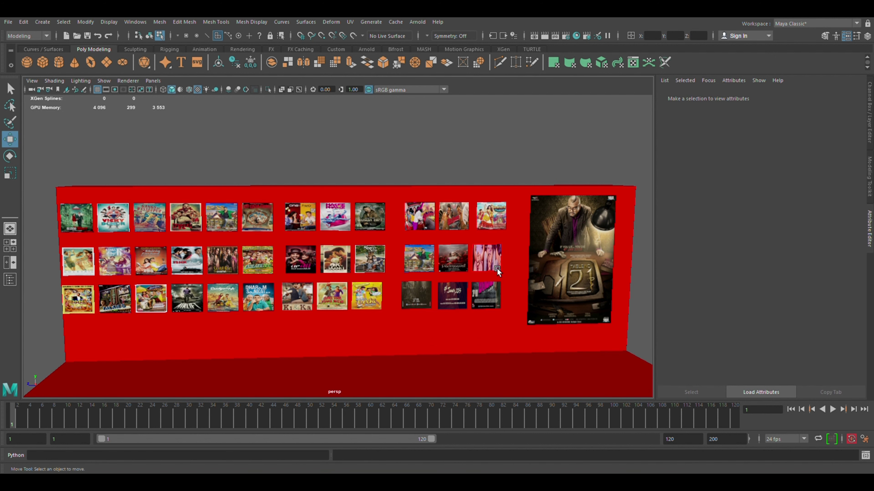
{"action": "left_click", "coordinate": [501, 256]}
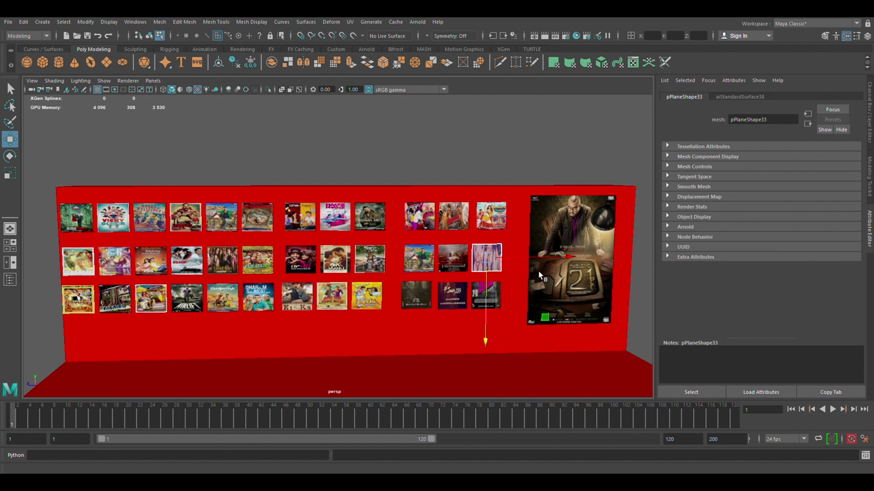
{"action": "left_click_drag", "start_coordinate": [539, 276], "coordinate": [543, 218]}
{"action": "key", "text": "r"}
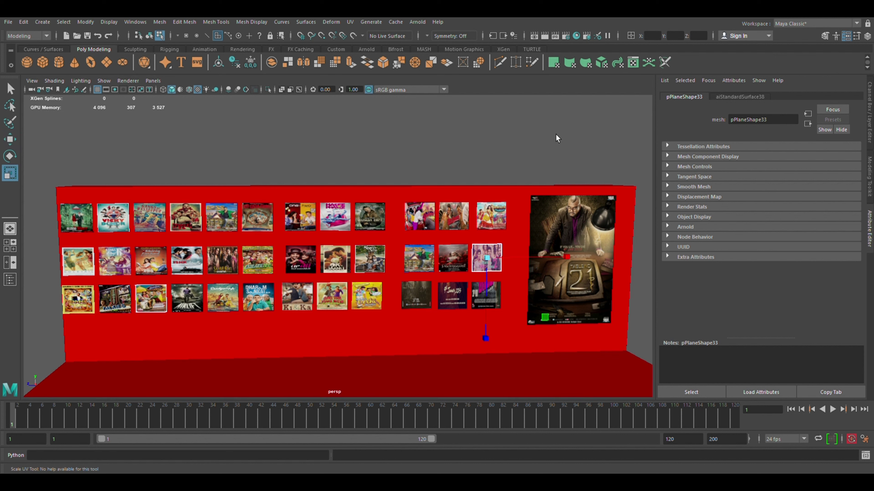
Step: Rescale the RANGOON image on the bottom-left poster of the right-hand group
{"action": "key", "text": "w"}
{"action": "key", "text": "r"}
{"action": "key", "text": "w"}
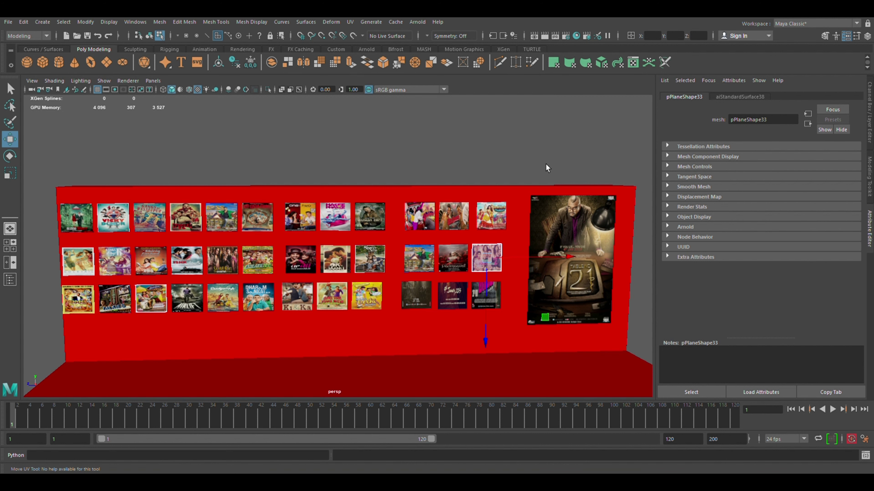
{"action": "key", "text": "e"}
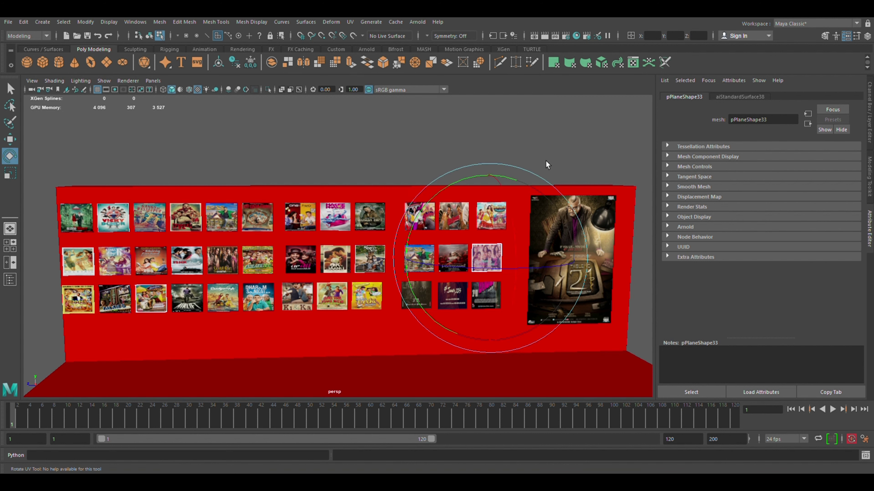
{"action": "key", "text": "r"}
{"action": "key", "text": "w"}
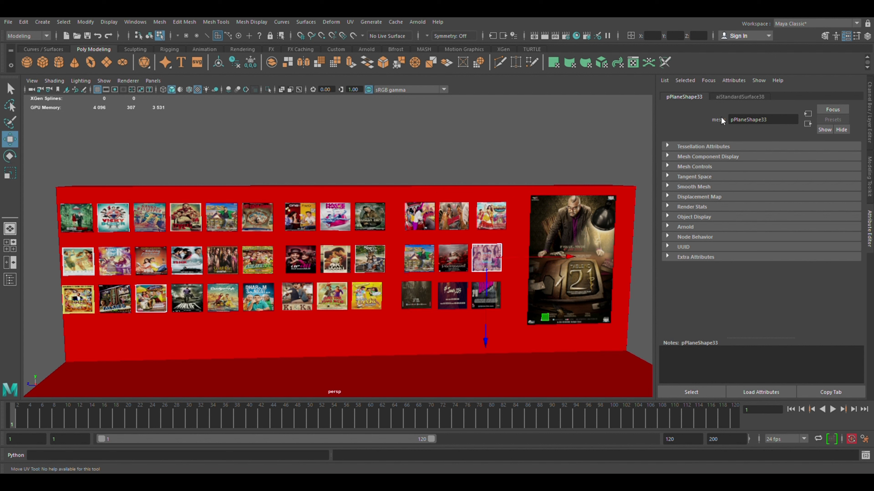
{"action": "left_click", "coordinate": [430, 296]}
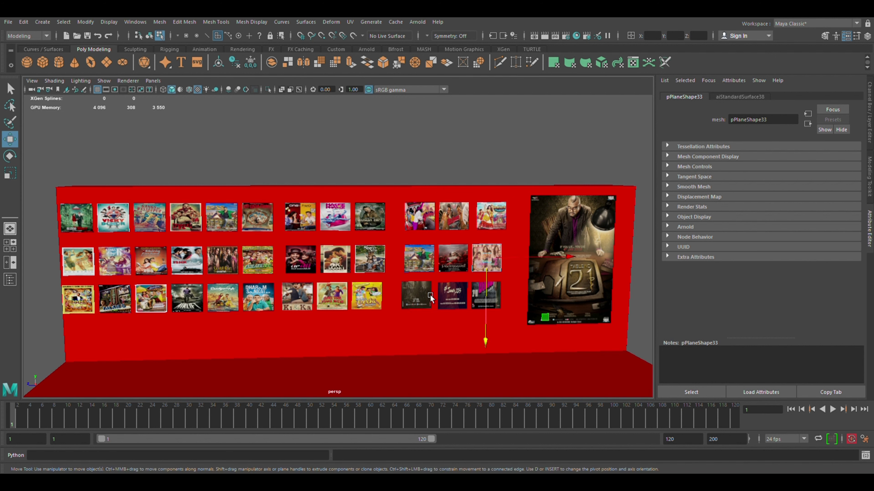
{"action": "left_click", "coordinate": [422, 299]}
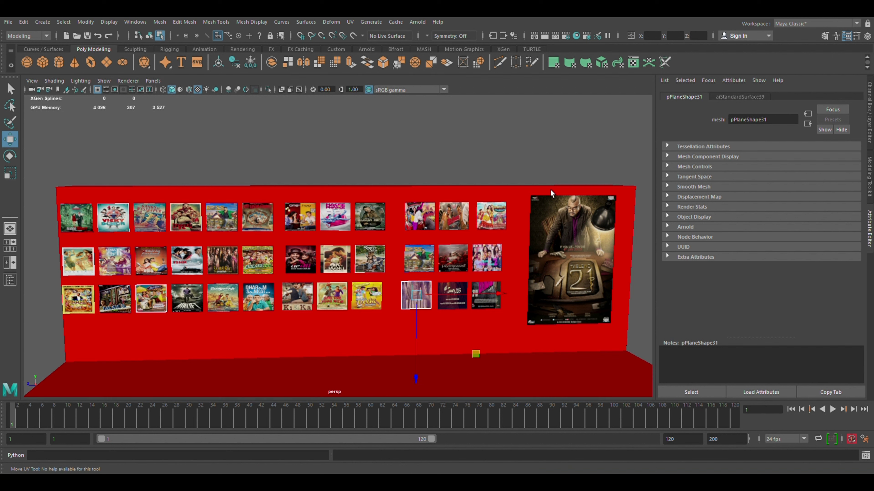
{"action": "key", "text": "e"}
{"action": "key", "text": "r"}
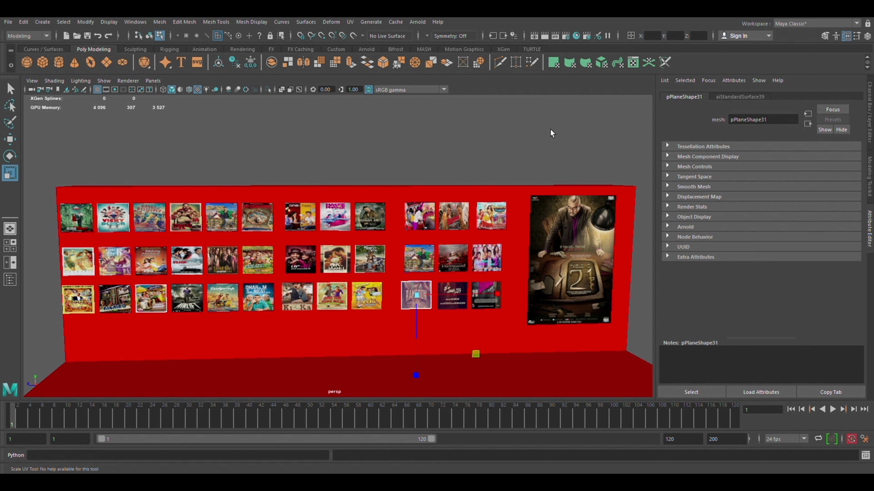
{"action": "left_click_drag", "start_coordinate": [546, 253], "coordinate": [546, 227]}
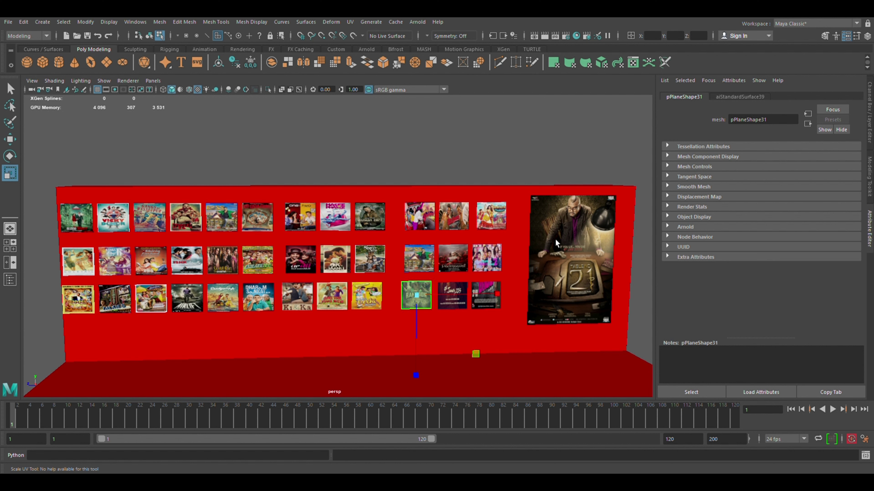
{"action": "key", "text": "w"}
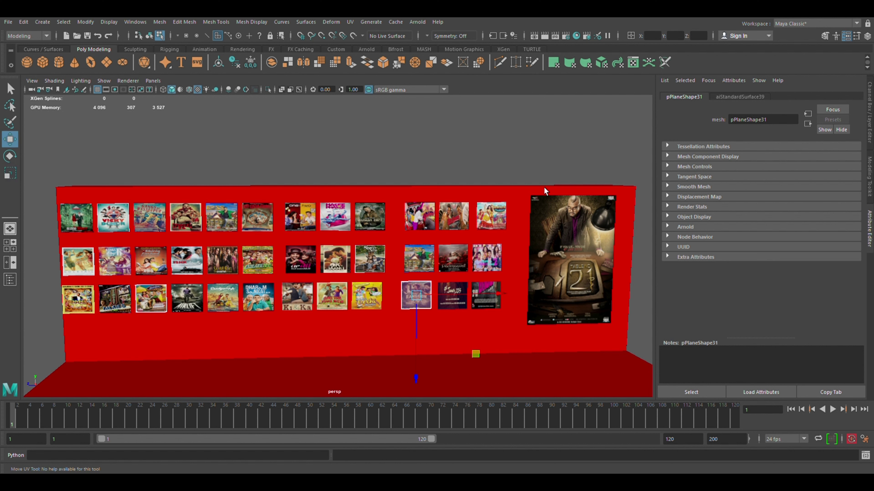
{"action": "key", "text": "e"}
{"action": "key", "text": "r"}
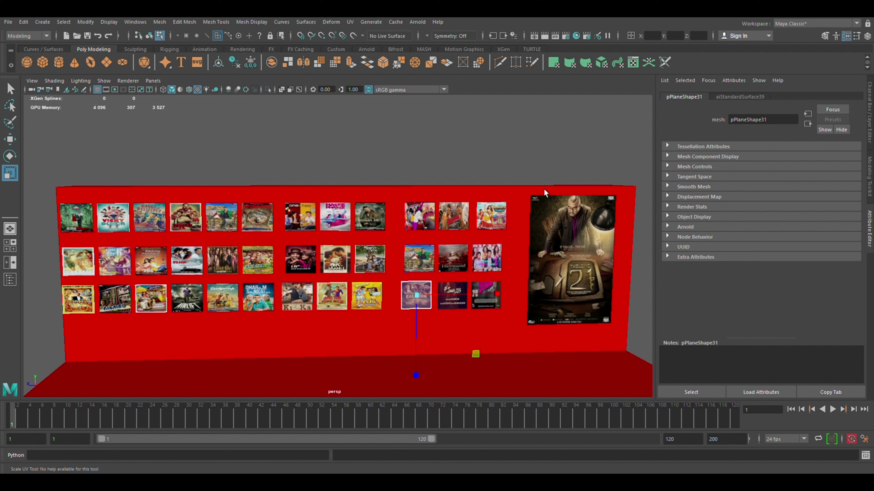
{"action": "key", "text": "w"}
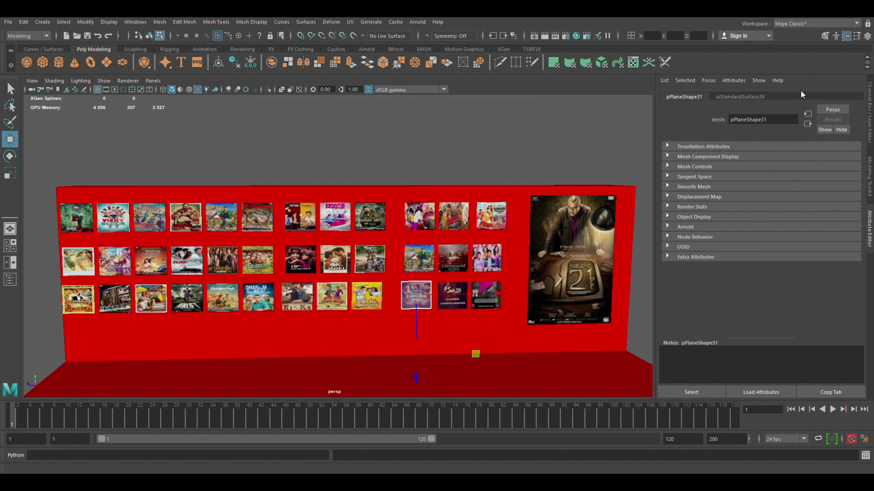
Step: Scale and move the textures on the middle and last bottom-row posters
{"action": "left_click", "coordinate": [467, 309]}
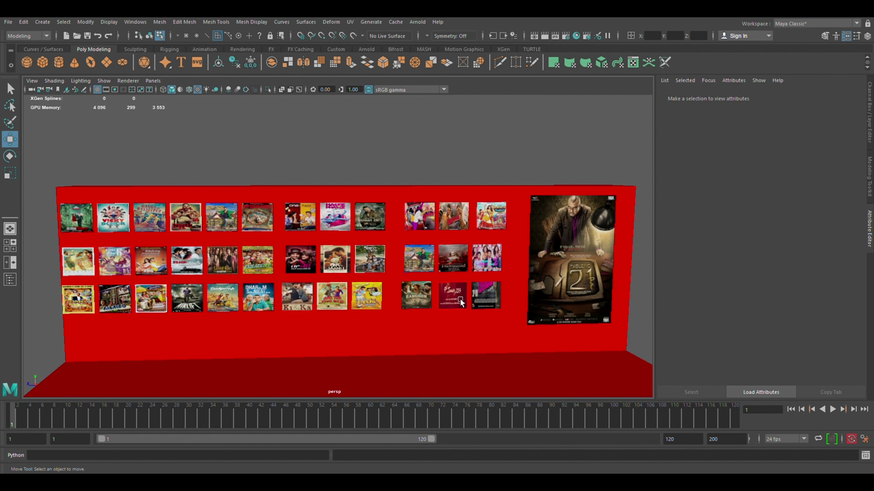
{"action": "left_click", "coordinate": [454, 300]}
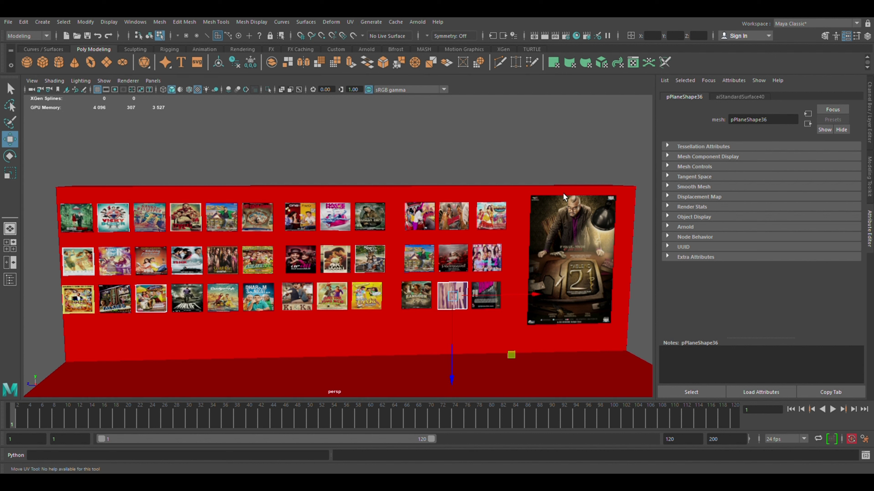
{"action": "key", "text": "r"}
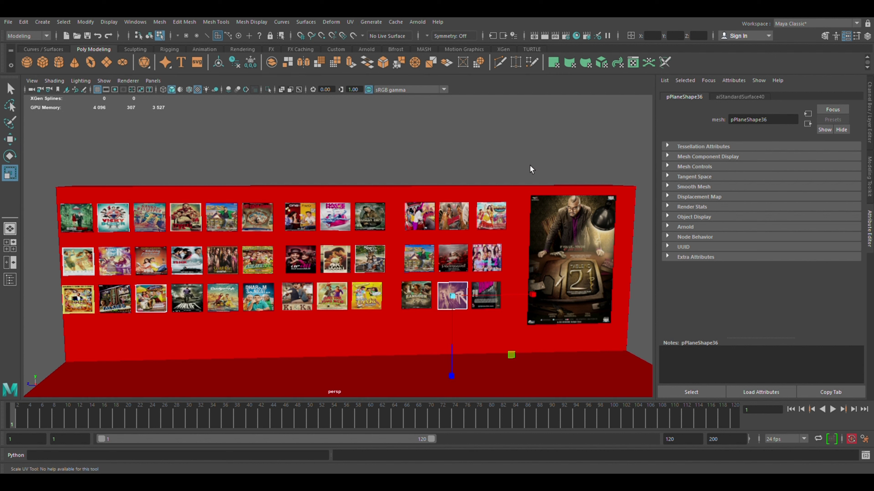
{"action": "key", "text": "w"}
{"action": "key", "text": "r"}
{"action": "key", "text": "w"}
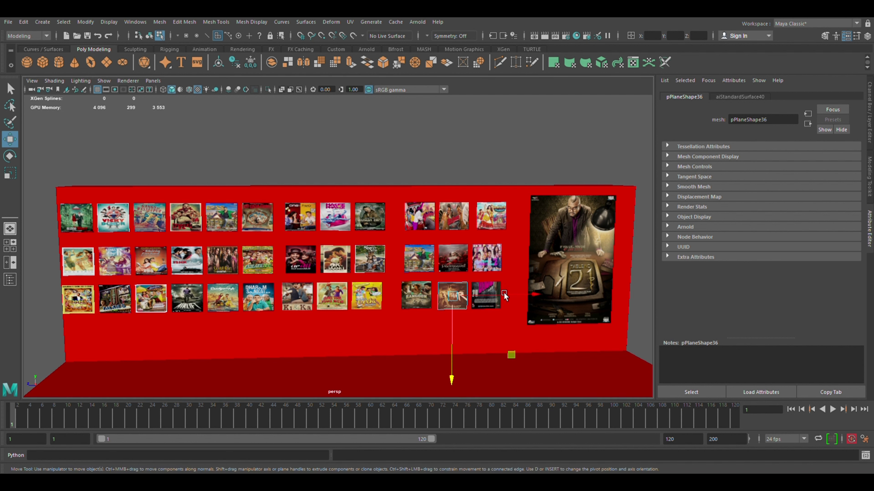
{"action": "left_click", "coordinate": [486, 295]}
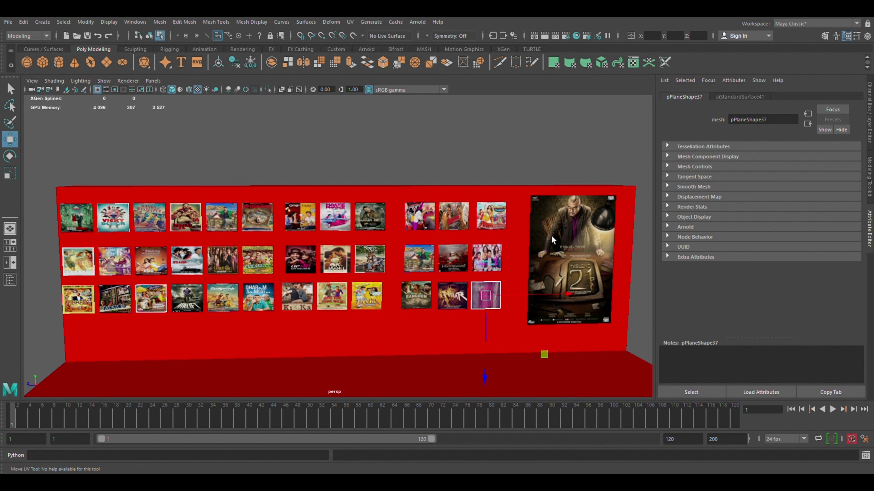
{"action": "key", "text": "e"}
{"action": "key", "text": "r"}
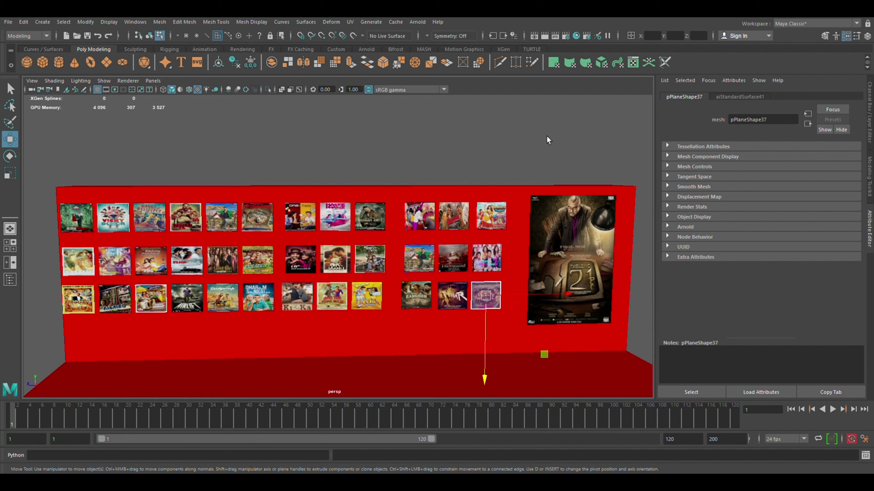
{"action": "key", "text": "w"}
{"action": "key", "text": "r"}
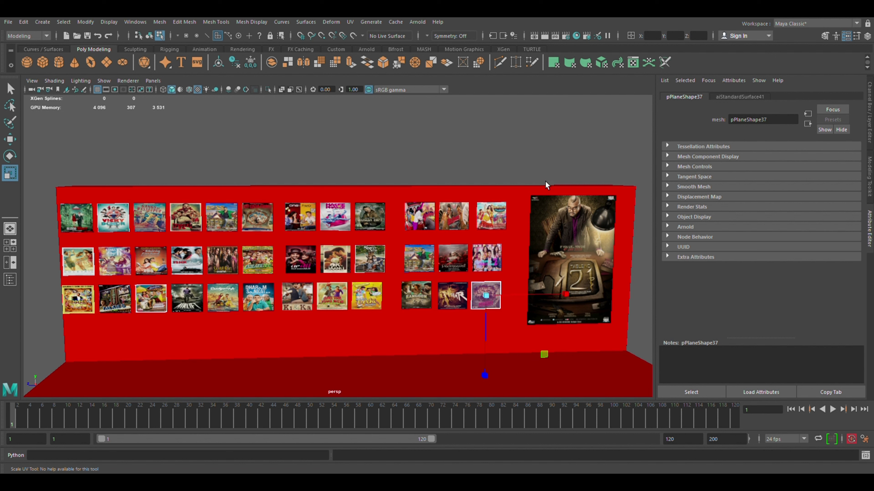
{"action": "key", "text": "w"}
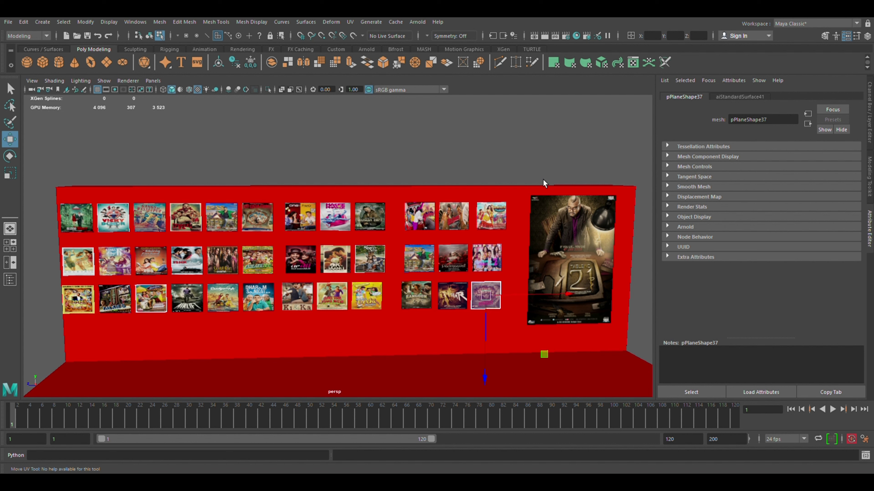
{"action": "left_click", "coordinate": [624, 214]}
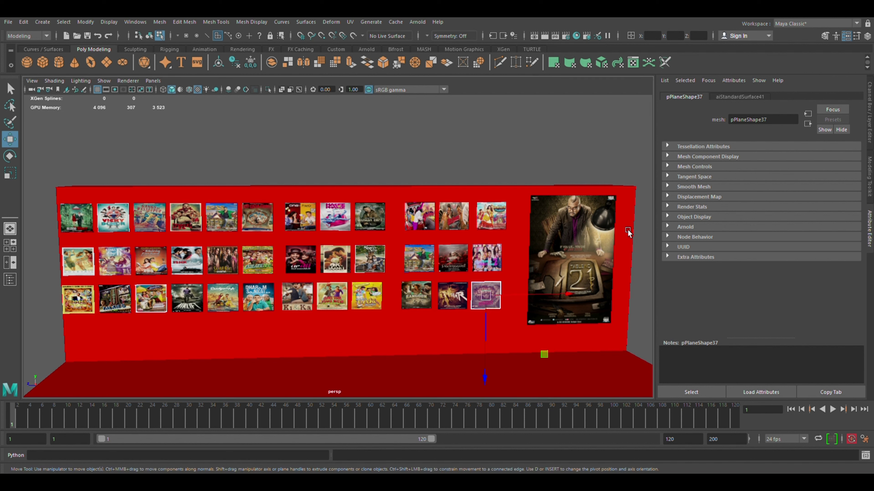
Step: Shrink the large poster to about three quarters, shift it left, and add a polygon plane
{"action": "left_click", "coordinate": [586, 238]}
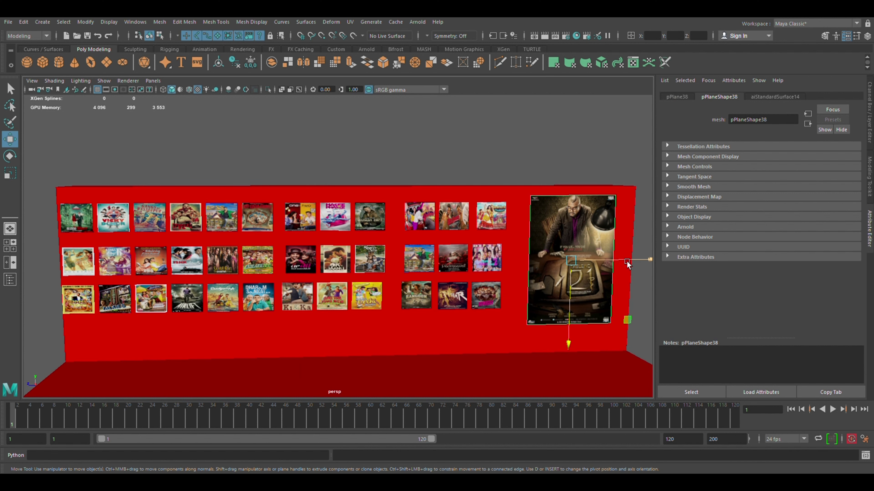
{"action": "left_click_drag", "start_coordinate": [626, 262], "coordinate": [609, 266]}
{"action": "key", "text": "r"}
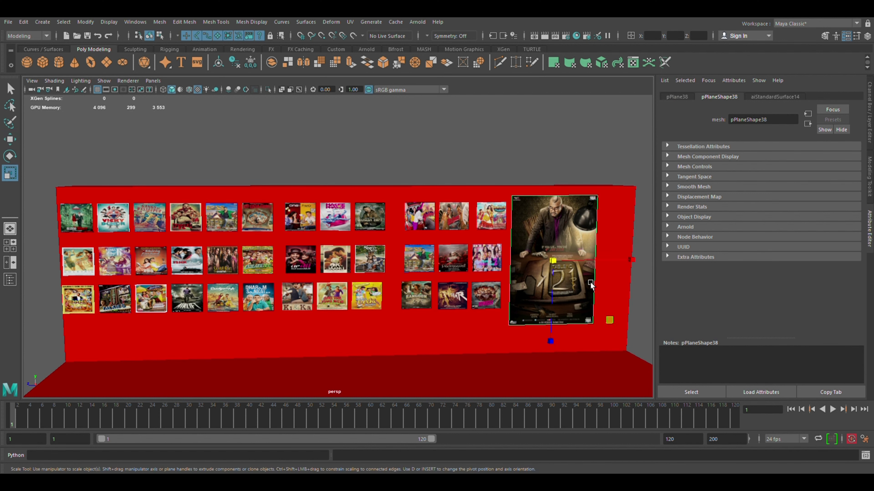
{"action": "left_click_drag", "start_coordinate": [557, 263], "coordinate": [536, 328]}
{"action": "key", "text": "w"}
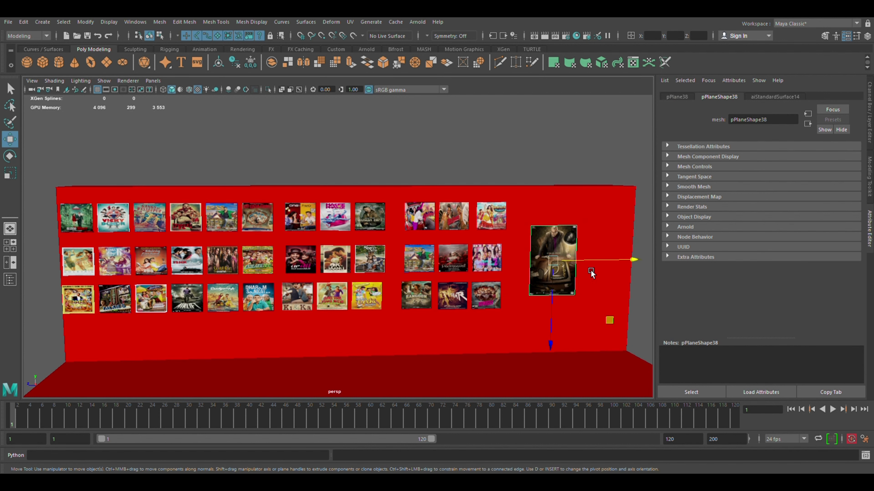
{"action": "left_click_drag", "start_coordinate": [592, 261], "coordinate": [579, 263]}
{"action": "left_click", "coordinate": [463, 172]}
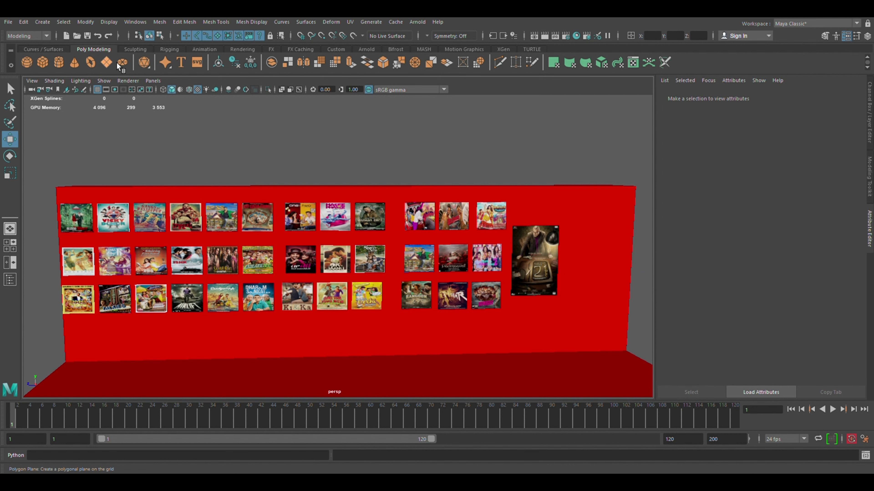
{"action": "left_click", "coordinate": [108, 63]}
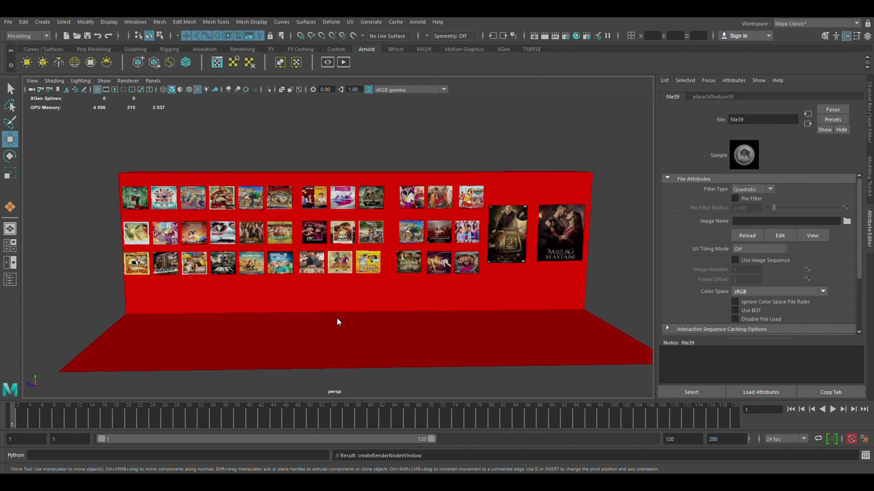
Step: Load Taj-Mahal-Agra-India.jpg as the sky dome's image
{"action": "left_click_drag", "start_coordinate": [633, 175], "coordinate": [332, 335]}
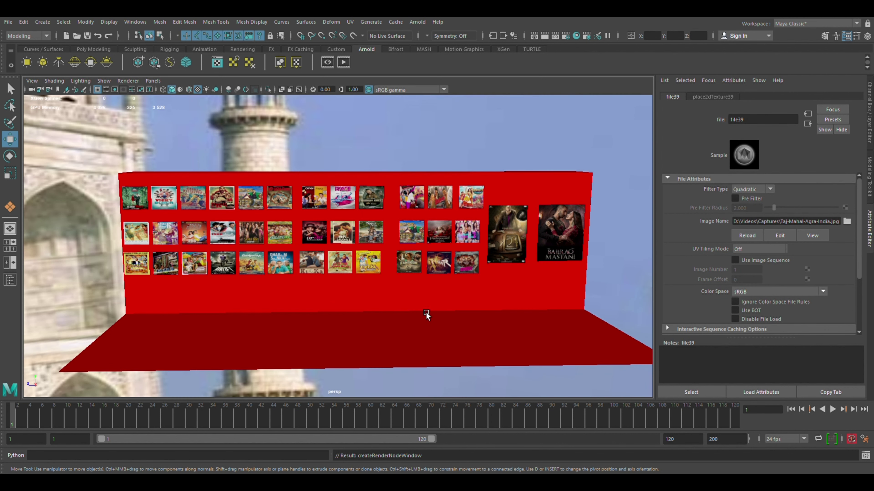
{"action": "left_click", "coordinate": [707, 99]}
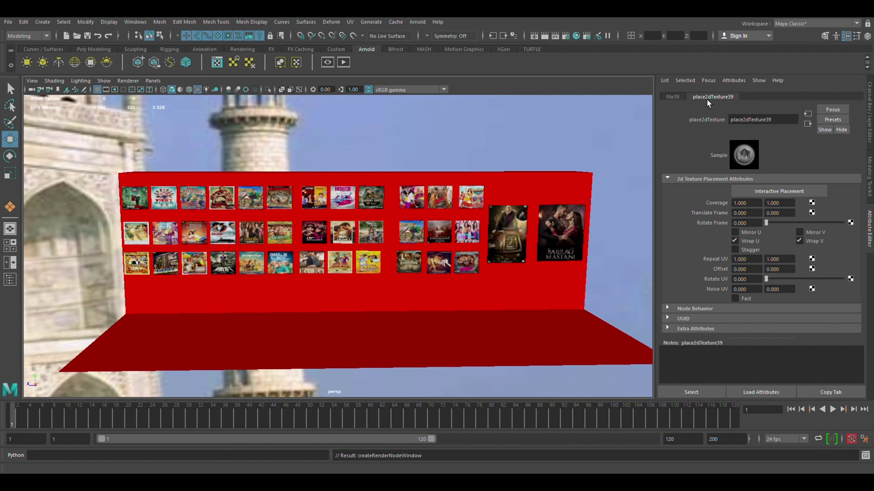
{"action": "left_click", "coordinate": [585, 141]}
Step: Set the aiSkyDomeLightShape1 intensity to 5
{"action": "double_click", "coordinate": [754, 205]}
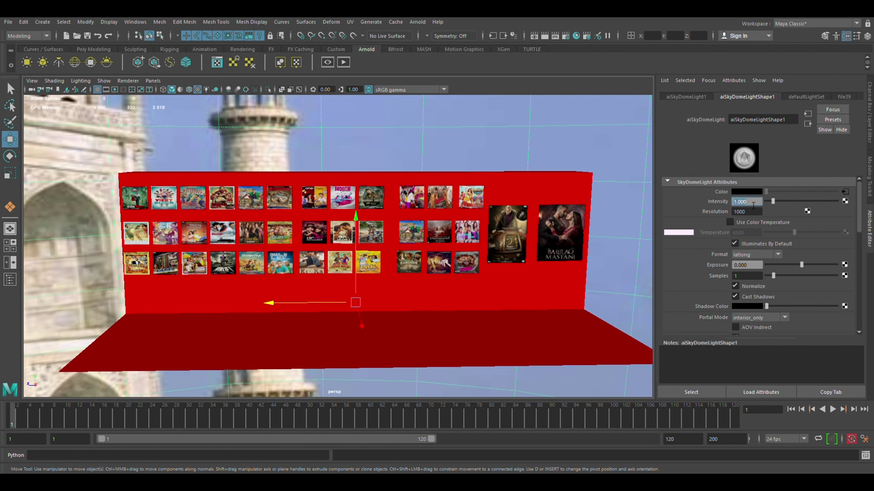
{"action": "type", "text": "5"}
{"action": "key", "text": "Return"}
{"action": "scroll", "coordinate": [523, 296], "scroll_direction": "up", "scroll_amount": 1}
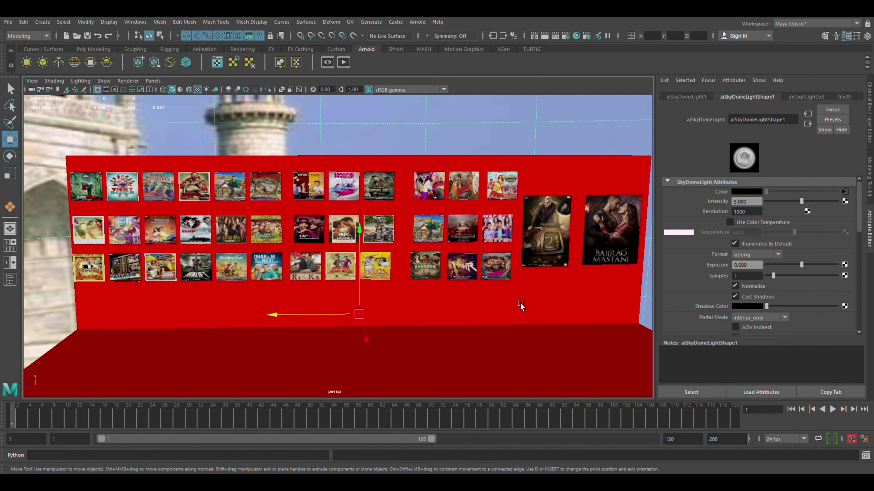
{"action": "scroll", "coordinate": [495, 362], "scroll_direction": "up", "scroll_amount": 1}
{"action": "scroll", "coordinate": [493, 351], "scroll_direction": "up", "scroll_amount": 1}
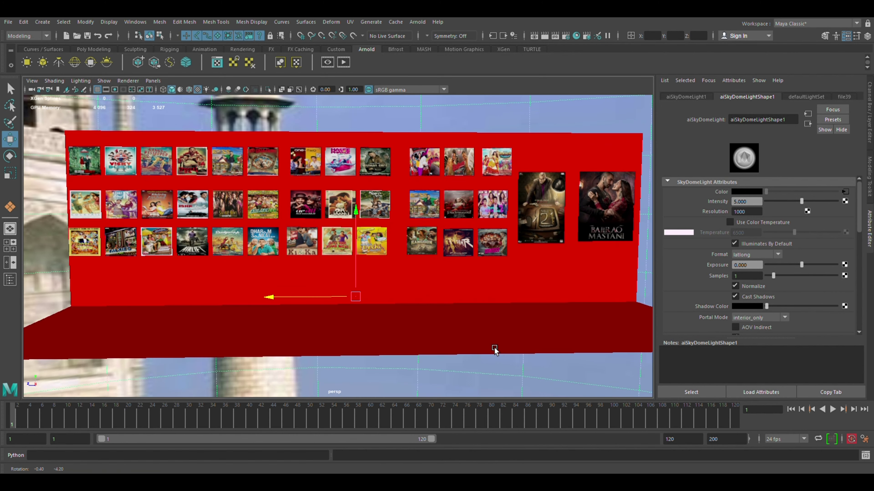
{"action": "scroll", "coordinate": [493, 346], "scroll_direction": "up", "scroll_amount": 1}
{"action": "scroll", "coordinate": [494, 342], "scroll_direction": "up", "scroll_amount": 1}
{"action": "scroll", "coordinate": [494, 341], "scroll_direction": "down", "scroll_amount": 1}
{"action": "scroll", "coordinate": [488, 346], "scroll_direction": "down", "scroll_amount": 2}
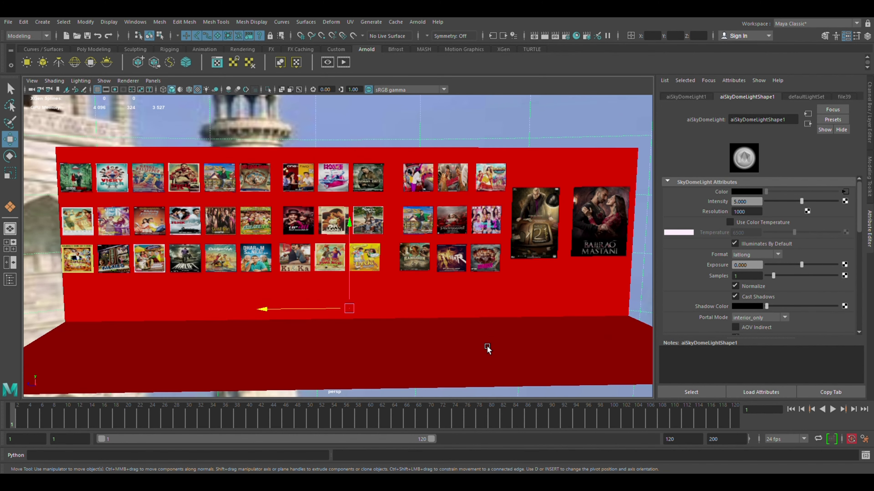
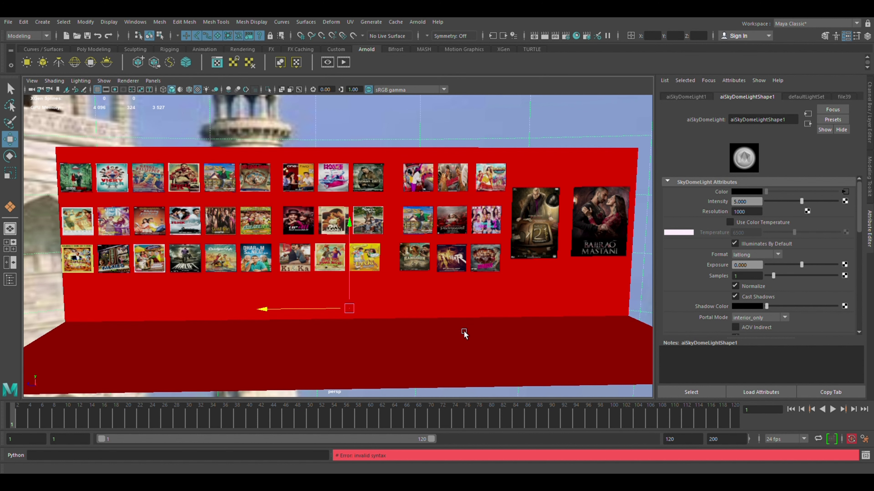
Step: Pan and zoom in on the poster wall's right-hand poster groups
{"action": "middle_click_drag", "start_coordinate": [444, 340], "coordinate": [440, 331], "text": "alt"}
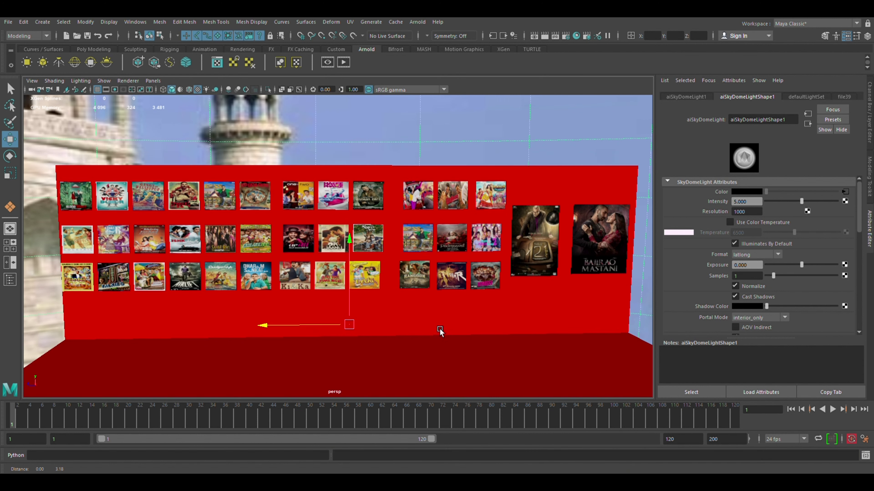
{"action": "scroll", "coordinate": [440, 331], "scroll_direction": "up", "scroll_amount": 2}
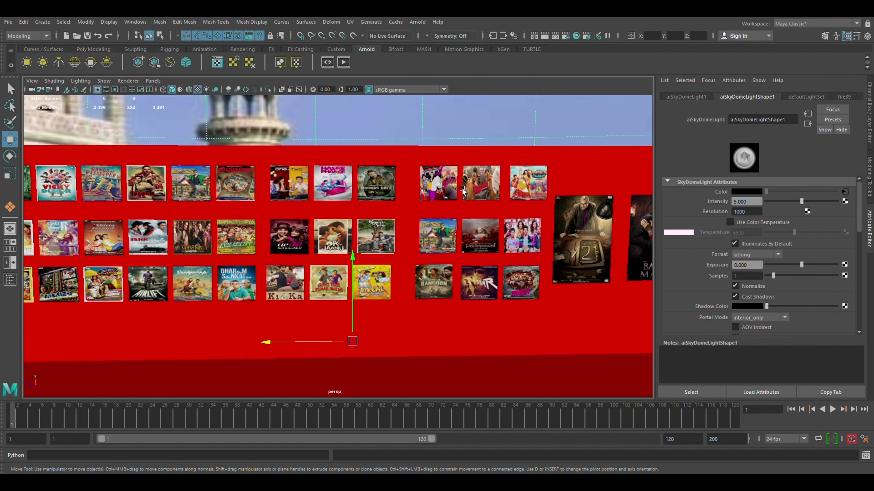
Step: Slide a top-row poster and the middle-row Boss poster left to close their gaps
{"action": "left_click", "coordinate": [448, 193]}
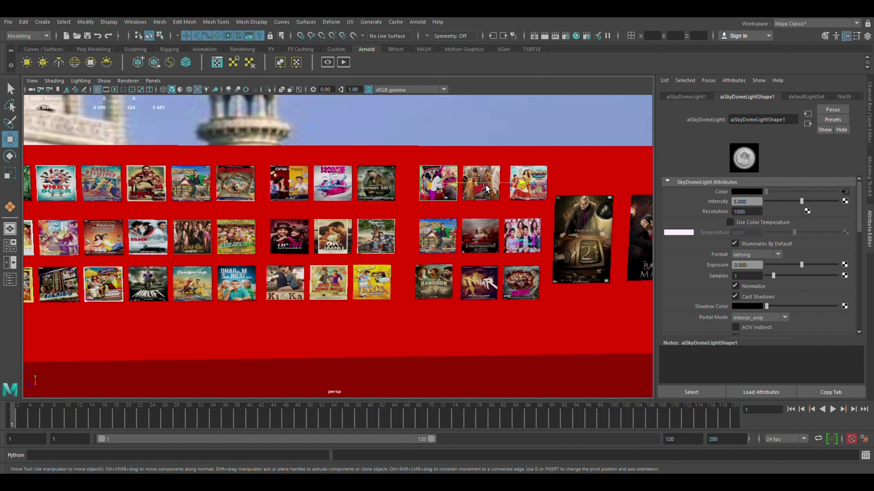
{"action": "left_click_drag", "start_coordinate": [485, 186], "coordinate": [485, 186]}
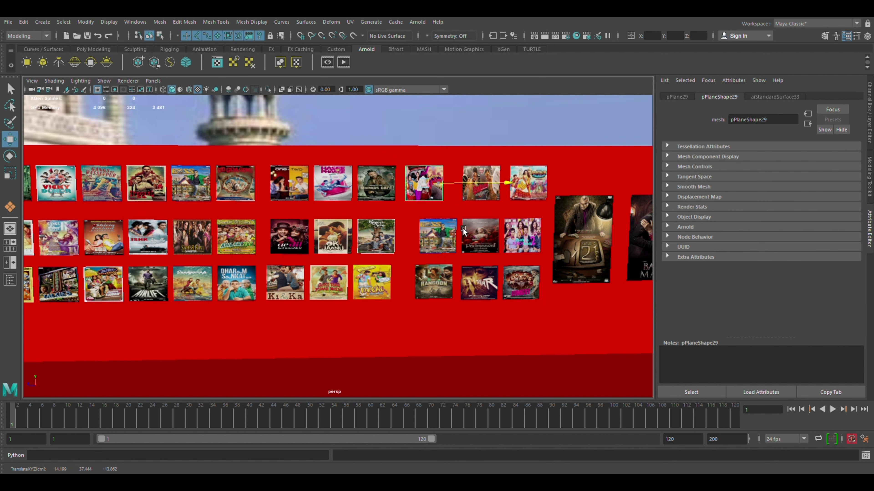
{"action": "left_click", "coordinate": [451, 232]}
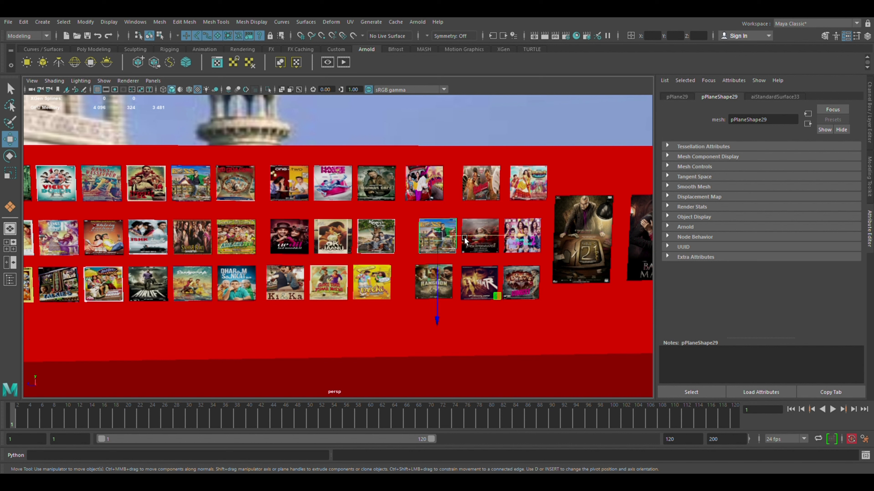
{"action": "left_click_drag", "start_coordinate": [470, 238], "coordinate": [451, 238]}
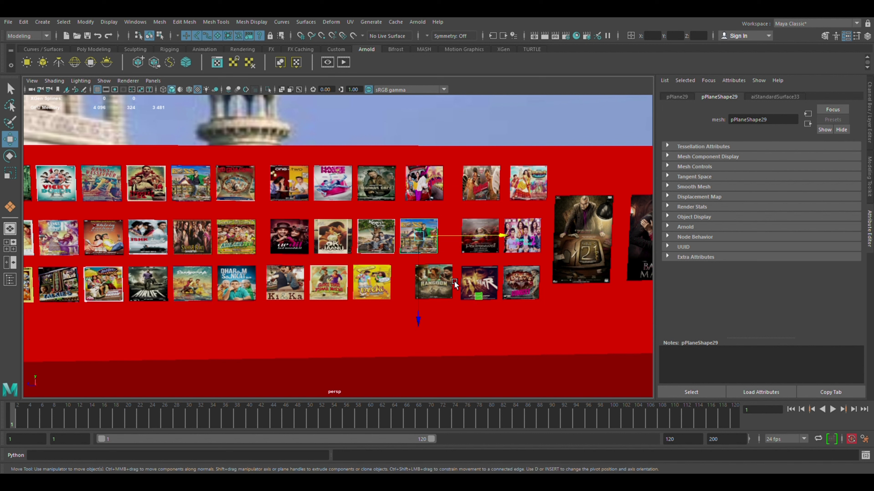
{"action": "key", "text": "ctrl+z"}
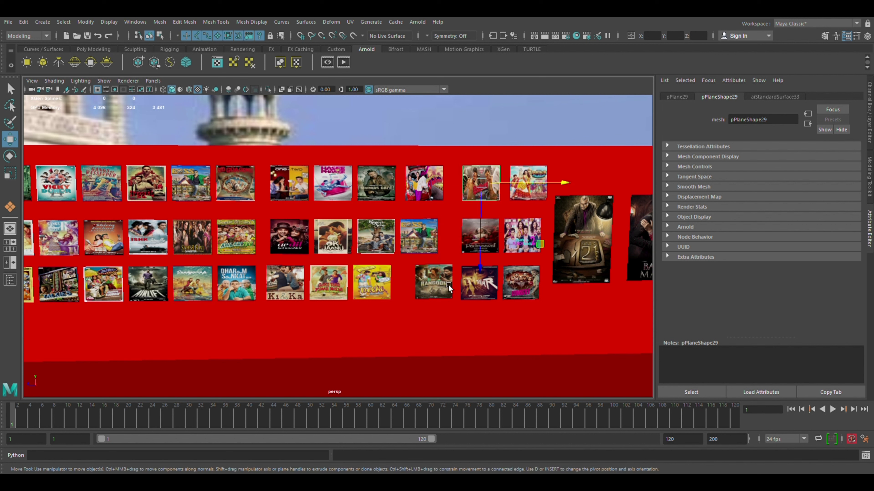
Step: Shift the bottom-row posters from Rangoon to Ungli left together
{"action": "left_click", "coordinate": [448, 285]}
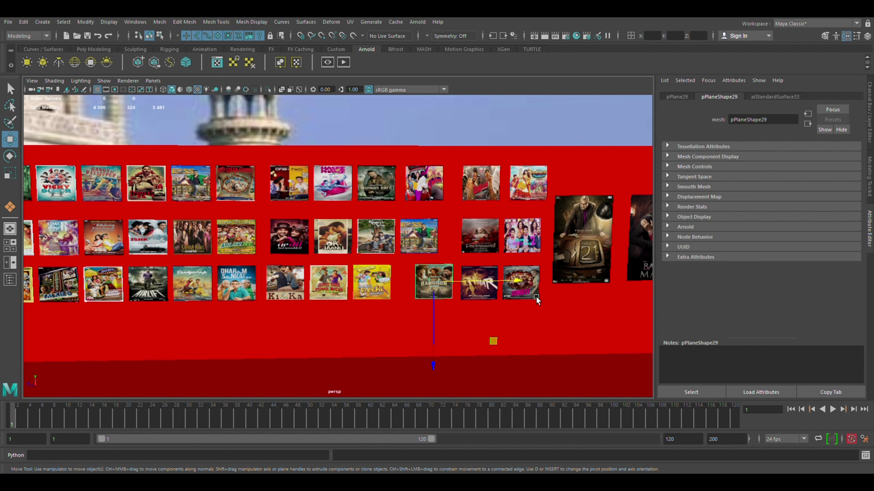
{"action": "left_click", "coordinate": [511, 283], "text": "shift"}
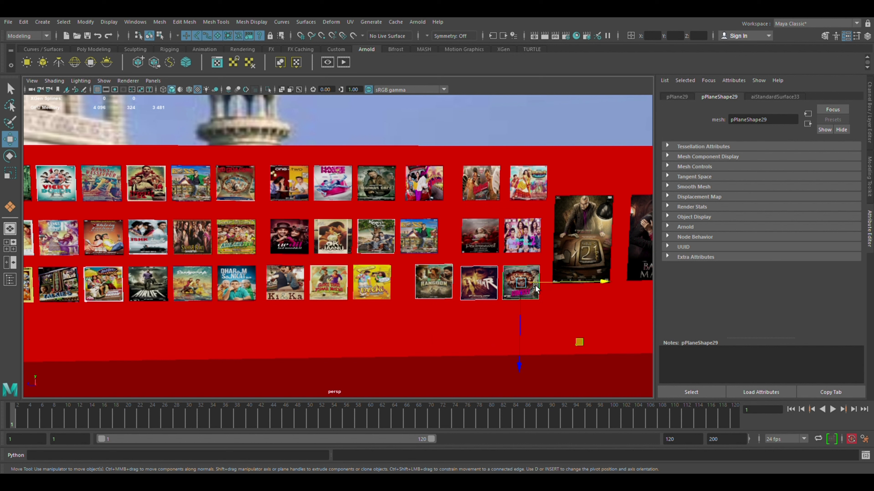
{"action": "left_click_drag", "start_coordinate": [535, 286], "coordinate": [521, 286]}
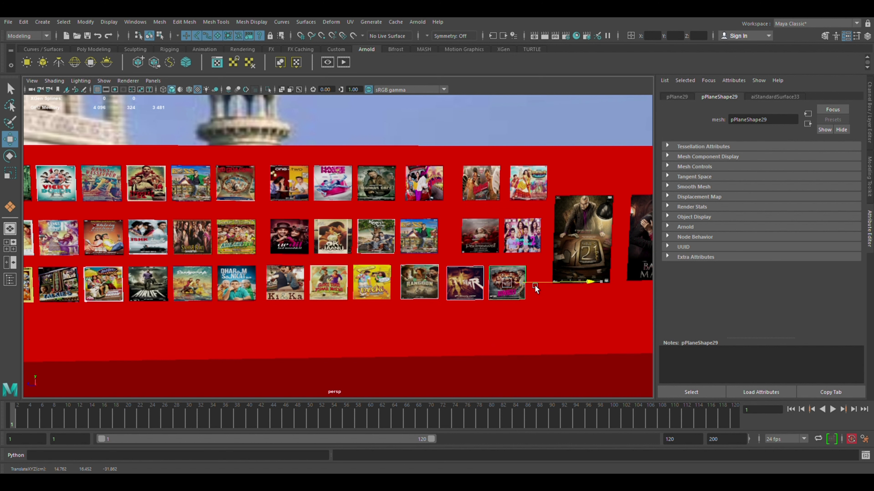
Step: Select Padmaavat and its neighbouring posters and shift them left to close the gap
{"action": "left_click", "coordinate": [539, 180]}
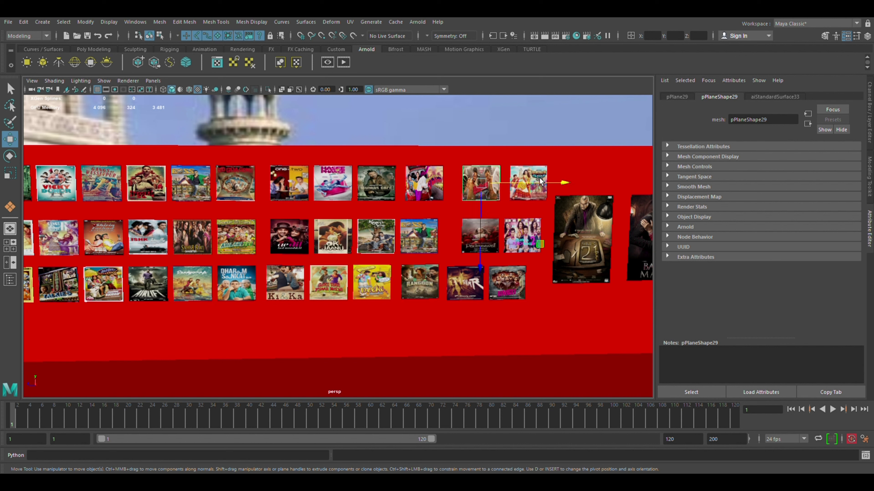
{"action": "left_click", "coordinate": [477, 232]}
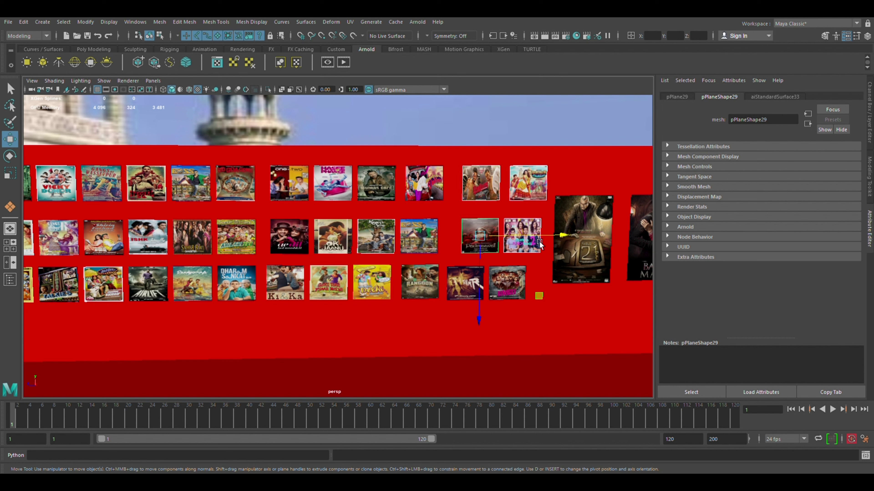
{"action": "left_click", "coordinate": [526, 241]}
{"action": "left_click_drag", "start_coordinate": [525, 241], "coordinate": [511, 241]}
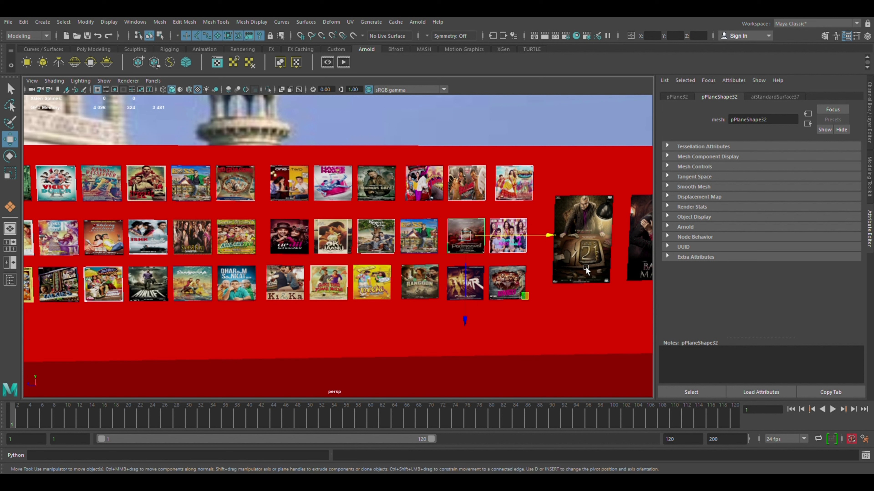
Step: Move the large Table No. 21 poster left and up, then select Bajirao Mastani and zoom out
{"action": "left_click", "coordinate": [573, 246]}
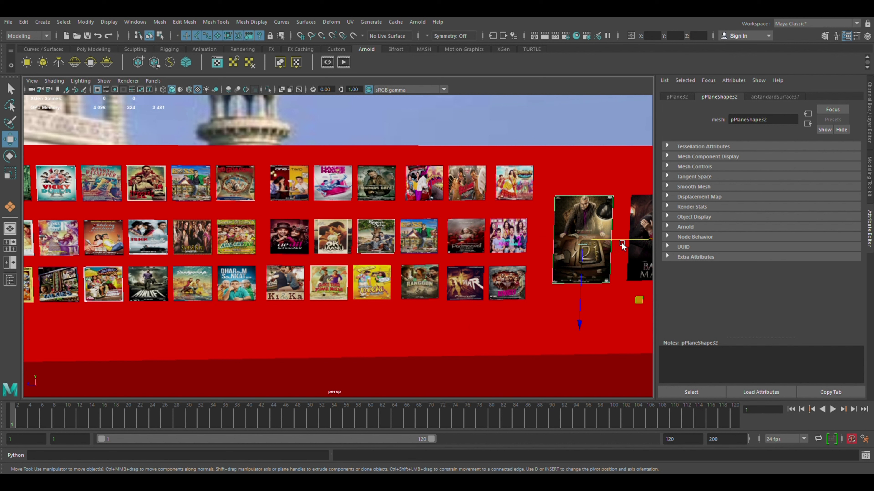
{"action": "left_click_drag", "start_coordinate": [610, 243], "coordinate": [603, 245]}
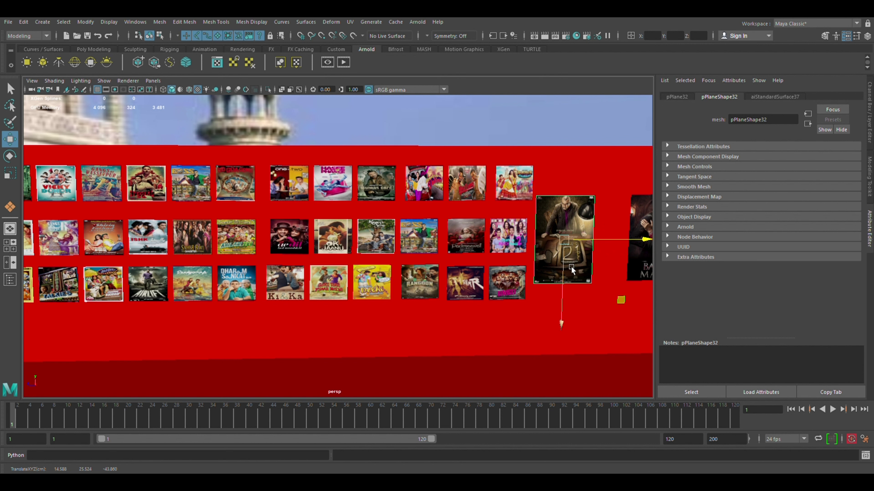
{"action": "middle_click_drag", "start_coordinate": [571, 266], "coordinate": [570, 266]}
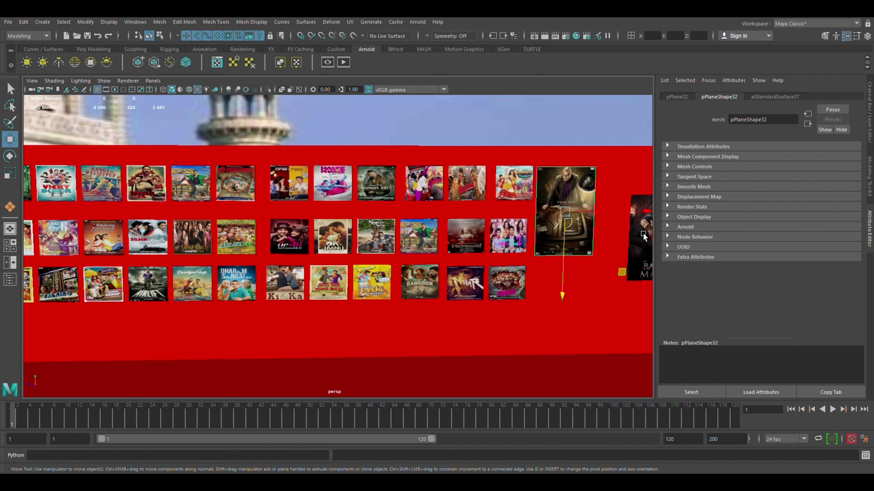
{"action": "left_click", "coordinate": [640, 218]}
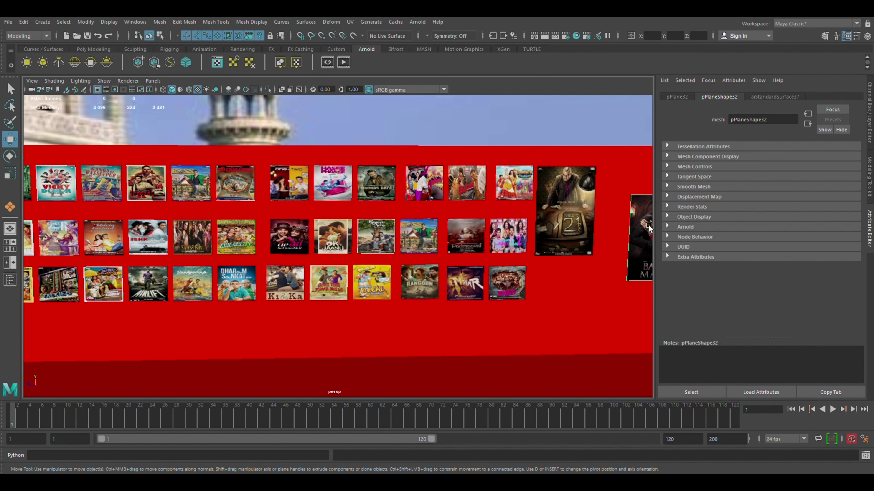
{"action": "scroll", "coordinate": [647, 227], "scroll_direction": "down", "scroll_amount": 2}
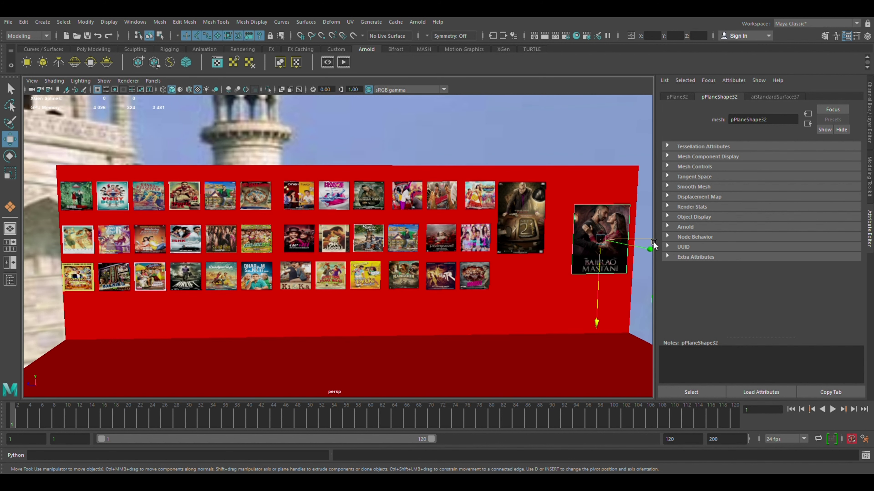
Step: Drag the Bajirao Mastani poster left and down beneath the Table No. 21 poster
{"action": "mouse_move", "coordinate": [616, 243]}
{"action": "left_mouse_down"}
{"action": "mouse_move", "coordinate": [571, 249]}
{"action": "mouse_move", "coordinate": [578, 247]}
{"action": "left_mouse_up"}
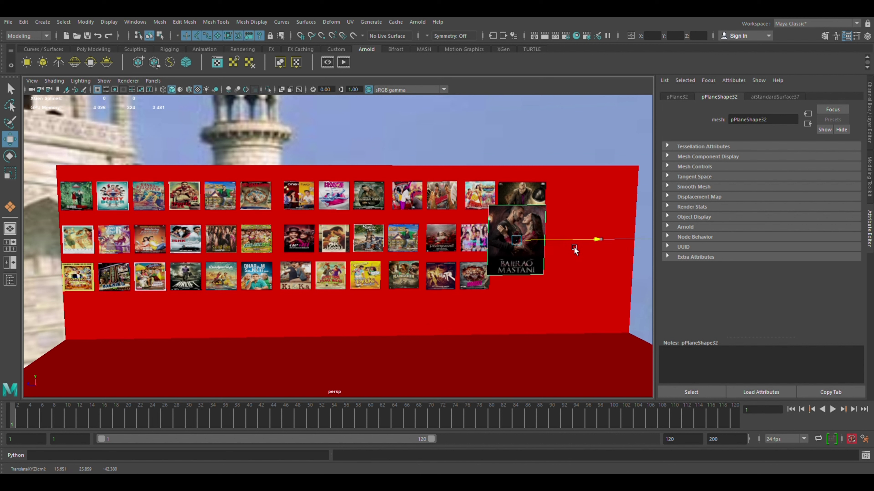
{"action": "left_click_drag", "start_coordinate": [530, 267], "coordinate": [533, 304]}
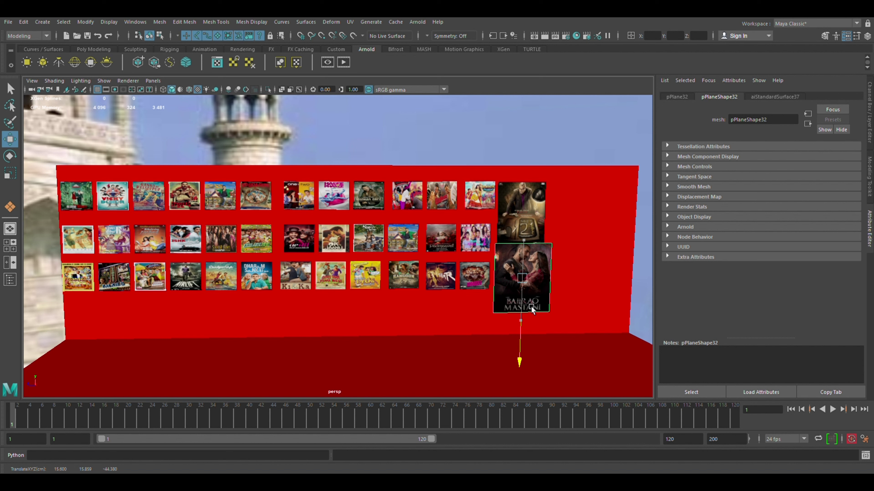
{"action": "left_click_drag", "start_coordinate": [529, 308], "coordinate": [529, 322]}
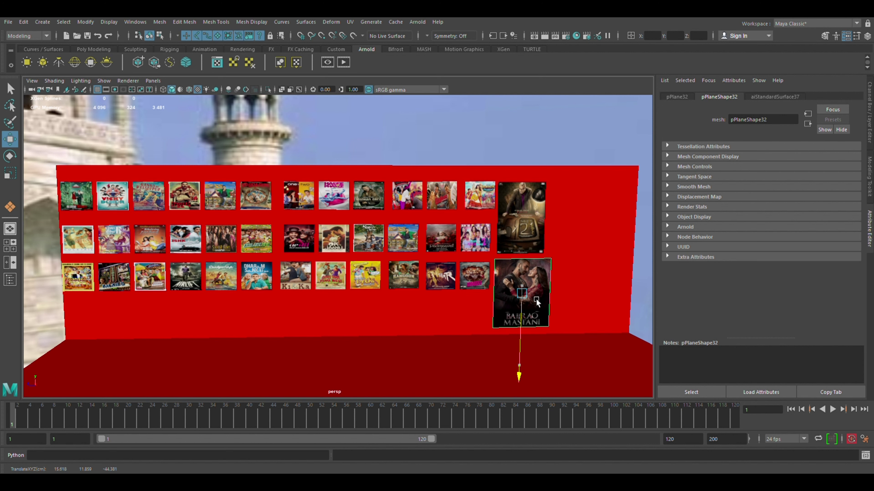
{"action": "middle_click_drag", "start_coordinate": [591, 212], "coordinate": [638, 205], "text": "alt"}
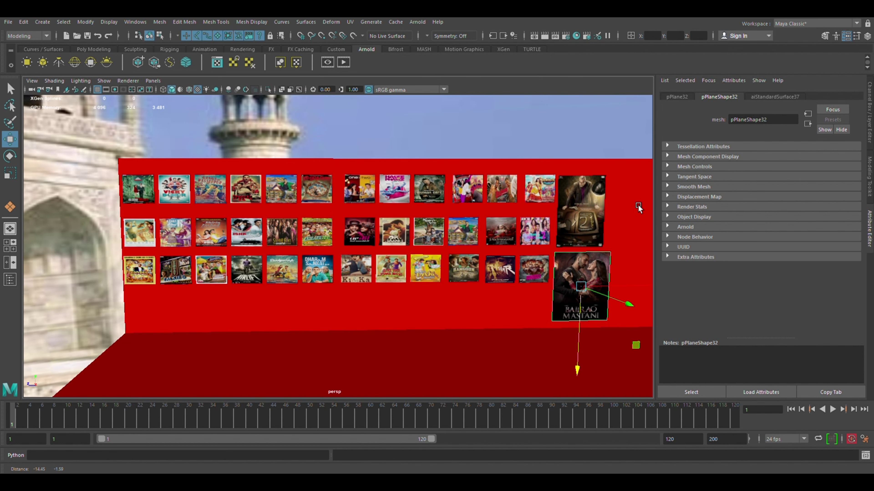
Step: Duplicate the Bajirao Mastani poster plane in place with Ctrl+D
{"action": "key", "text": "ctrl+d"}
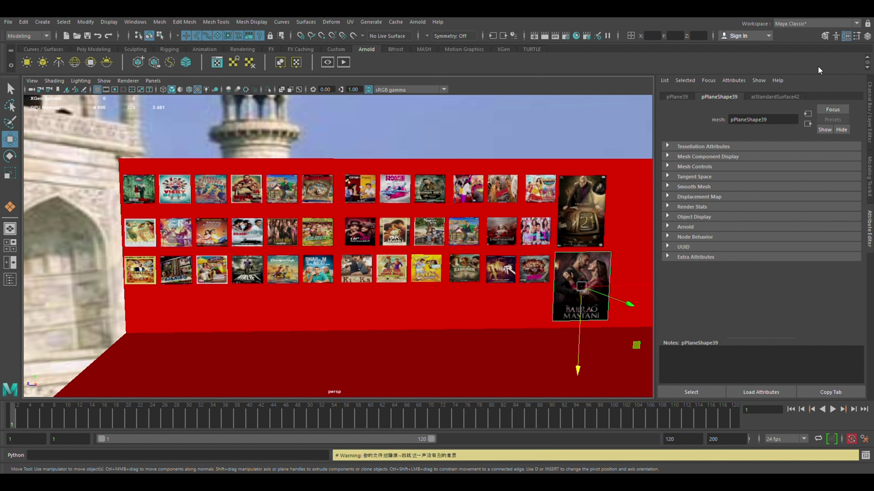
Step: Scale down the Table No. 21 poster and move it into the middle-row gap
{"action": "left_click", "coordinate": [617, 237]}
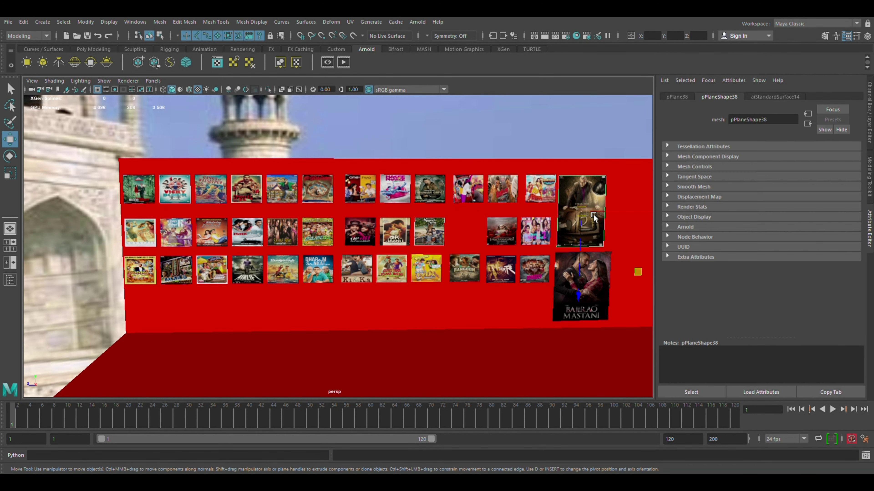
{"action": "mouse_move", "coordinate": [617, 214]}
{"action": "left_mouse_down"}
{"action": "mouse_move", "coordinate": [504, 223]}
{"action": "mouse_move", "coordinate": [466, 245]}
{"action": "mouse_move", "coordinate": [523, 317]}
{"action": "mouse_move", "coordinate": [509, 259]}
{"action": "left_mouse_up"}
{"action": "key", "text": "r"}
{"action": "key", "text": "w"}
{"action": "left_click", "coordinate": [506, 258]}
{"action": "left_click", "coordinate": [505, 239]}
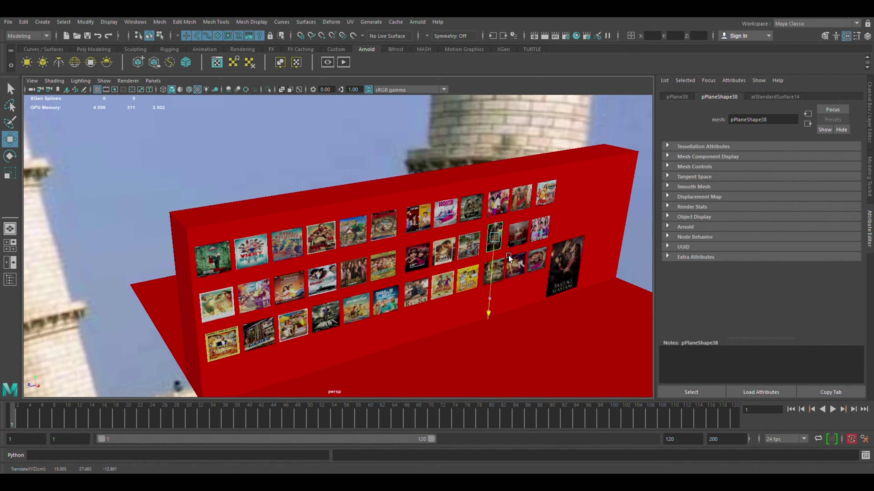
Step: Raise the Bajirao Mastani copy to the right end of the middle row
{"action": "left_click", "coordinate": [579, 263]}
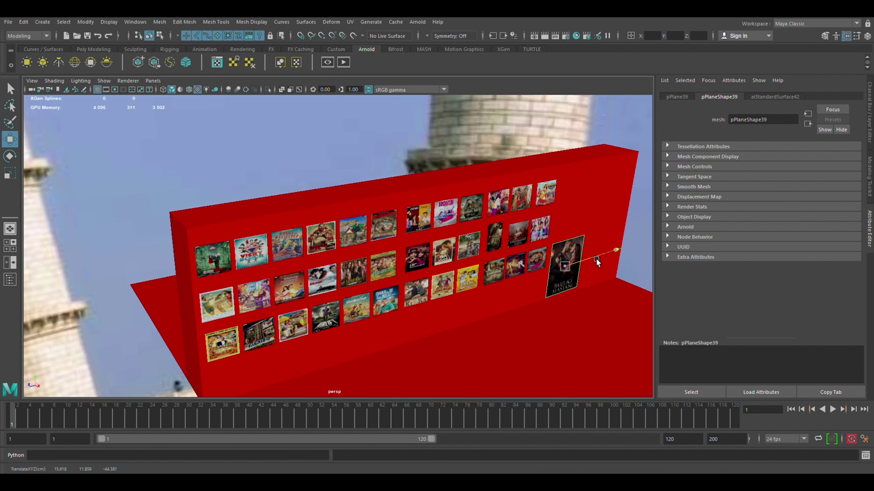
{"action": "left_click_drag", "start_coordinate": [579, 262], "coordinate": [584, 259]}
{"action": "mouse_move", "coordinate": [564, 296]}
{"action": "left_mouse_down"}
{"action": "mouse_move", "coordinate": [557, 174]}
{"action": "mouse_move", "coordinate": [346, 54]}
{"action": "left_mouse_up"}
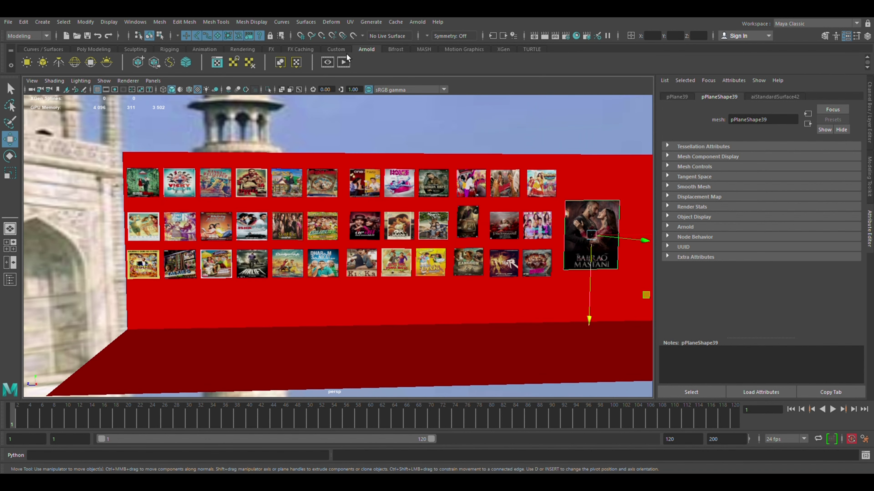
Step: Zoom in on the wall's right end and select the aiSkyDomeLight (intensity 5, exposure 0)
{"action": "key", "text": "Return"}
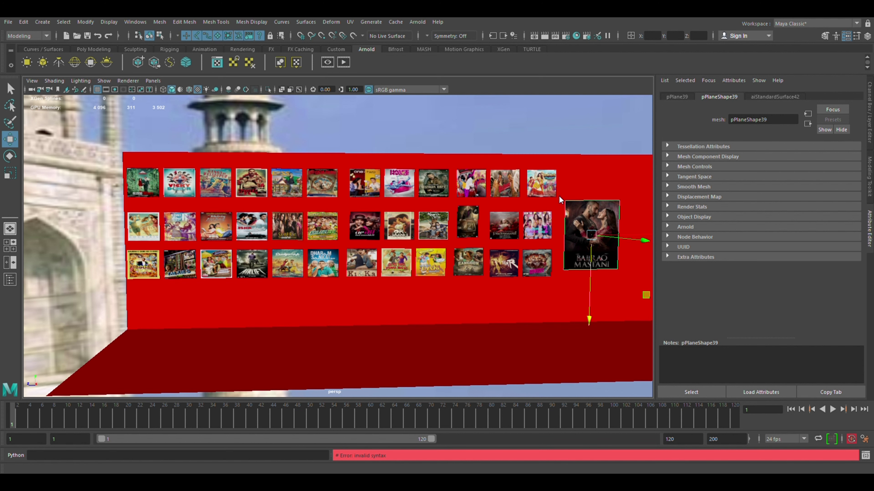
{"action": "scroll", "coordinate": [556, 192], "scroll_direction": "up", "scroll_amount": 2}
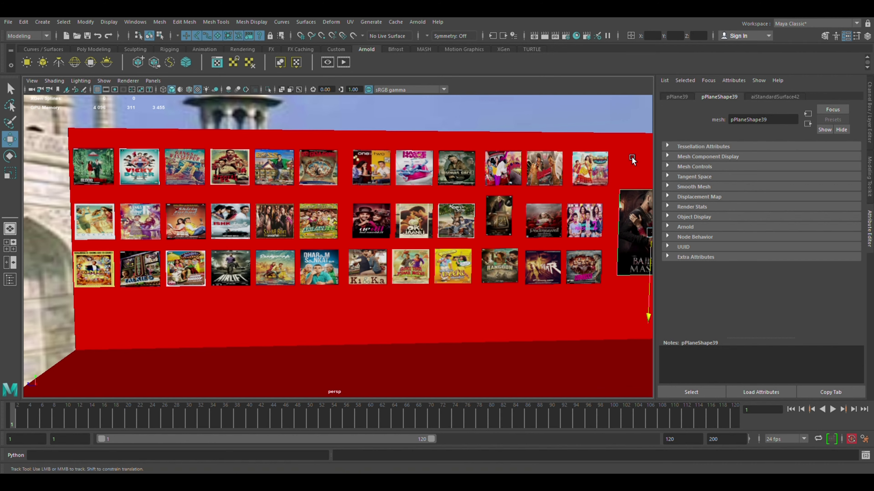
{"action": "middle_click_drag", "start_coordinate": [633, 160], "coordinate": [602, 169], "text": "alt"}
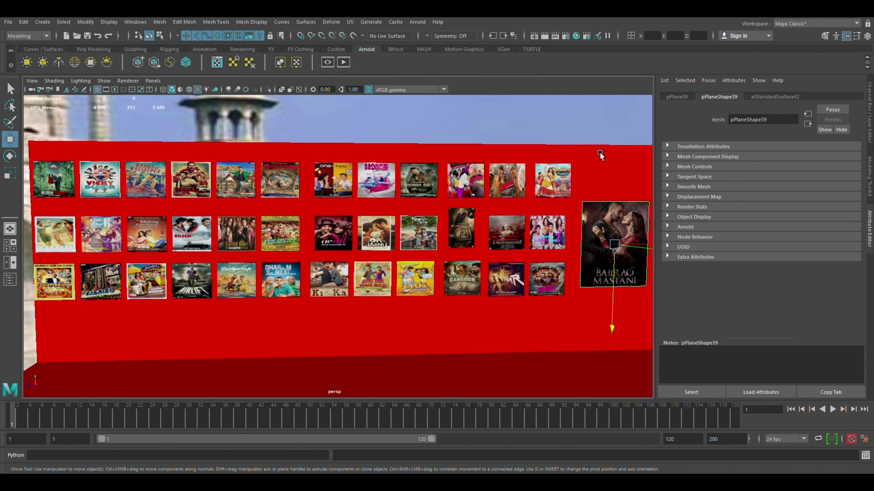
{"action": "left_click", "coordinate": [435, 114]}
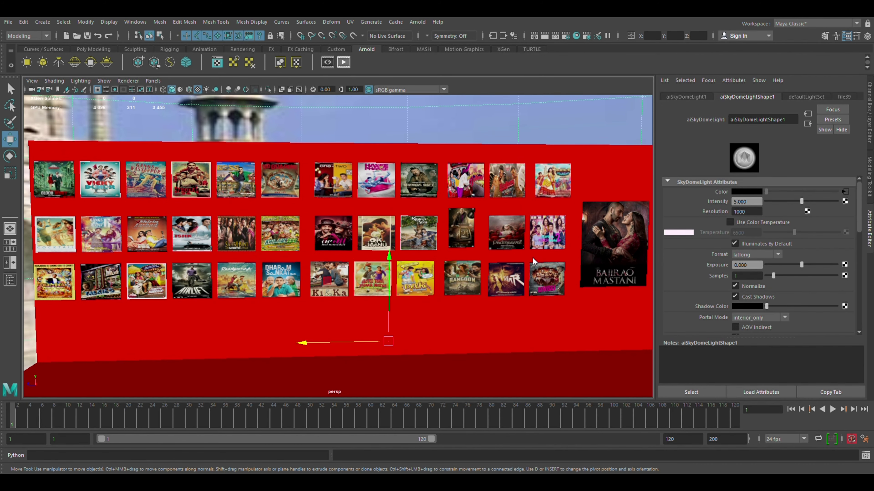
{"action": "key", "text": "Return"}
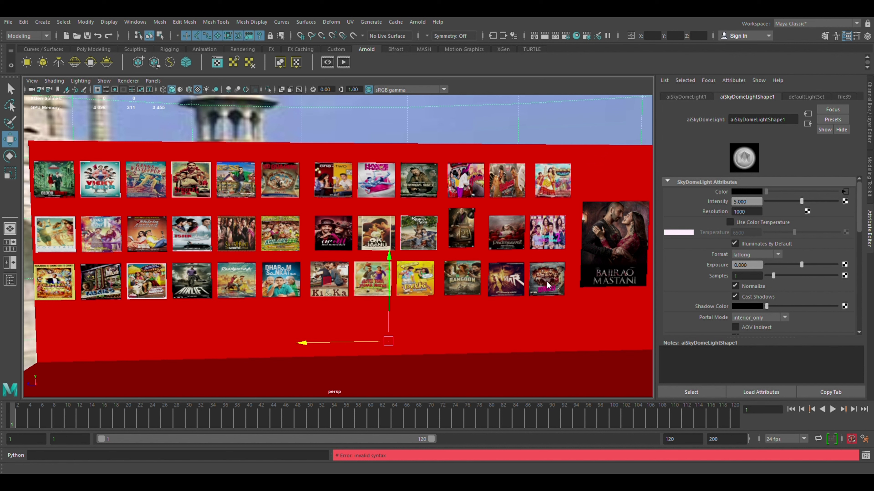